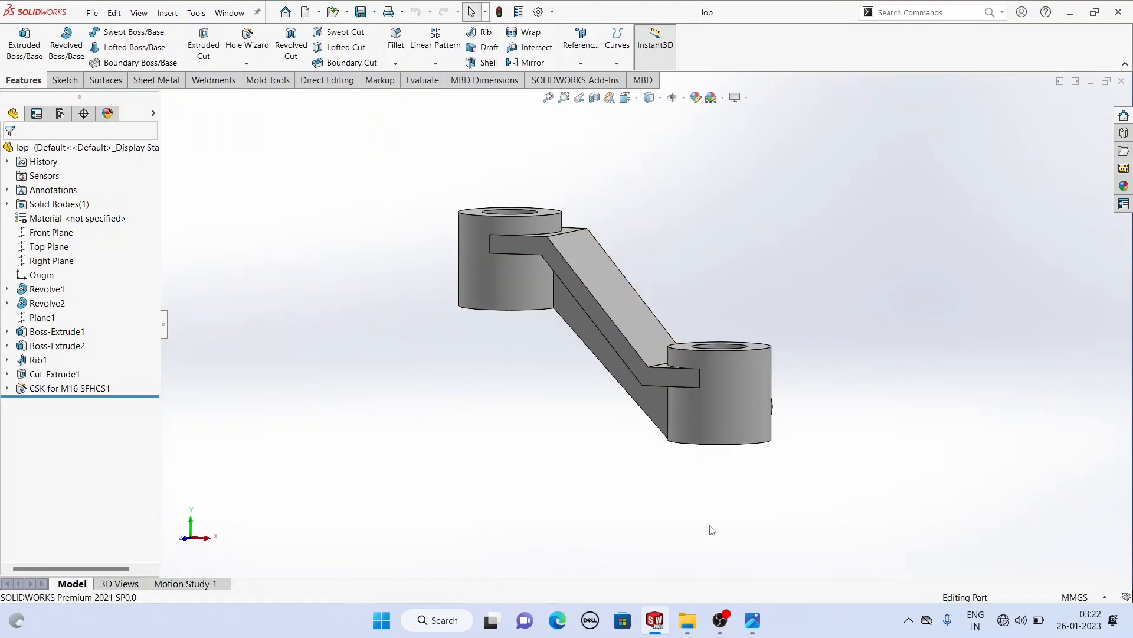
- Review the reference drawing IMG_20230125_182701.jpg and close the lop part
click(760, 631)
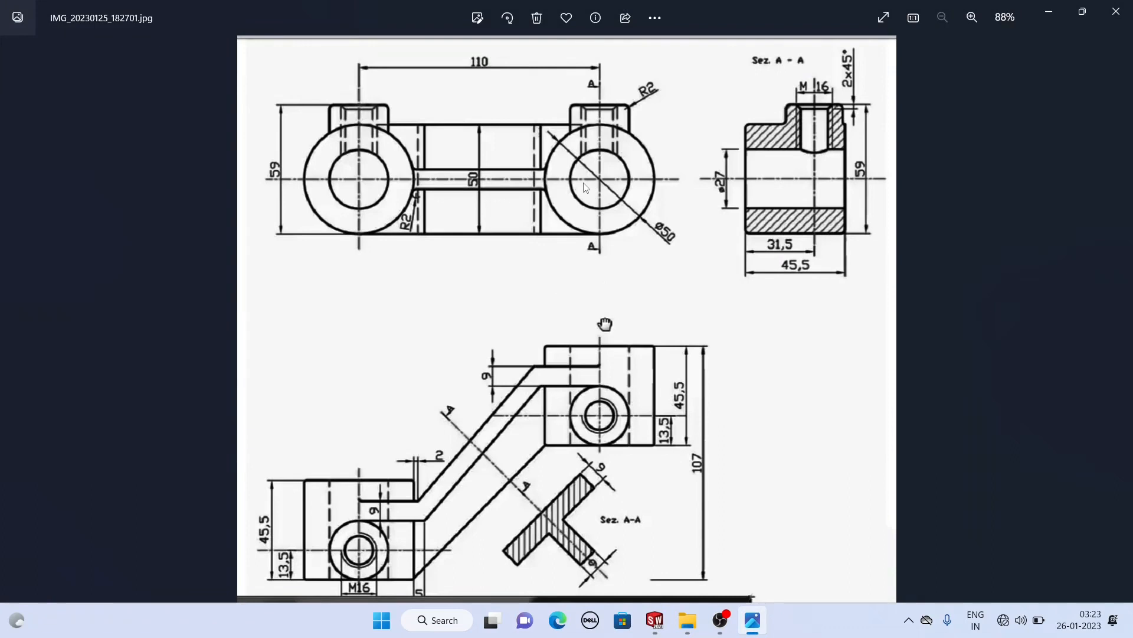
click(1051, 19)
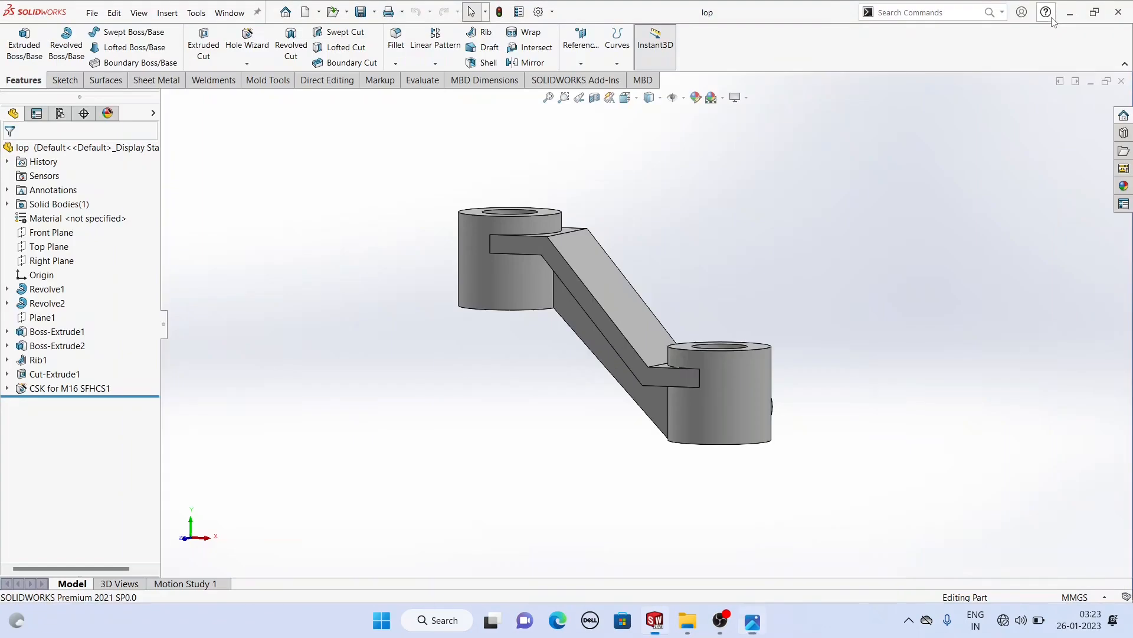
click(1121, 82)
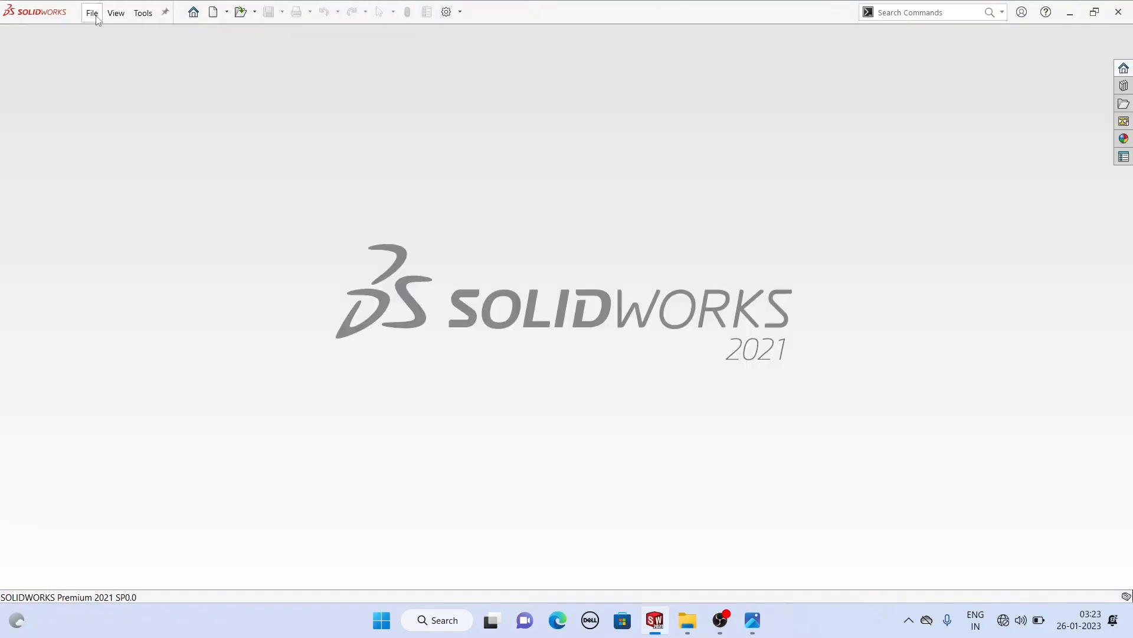
- Create a new part document
click(94, 14)
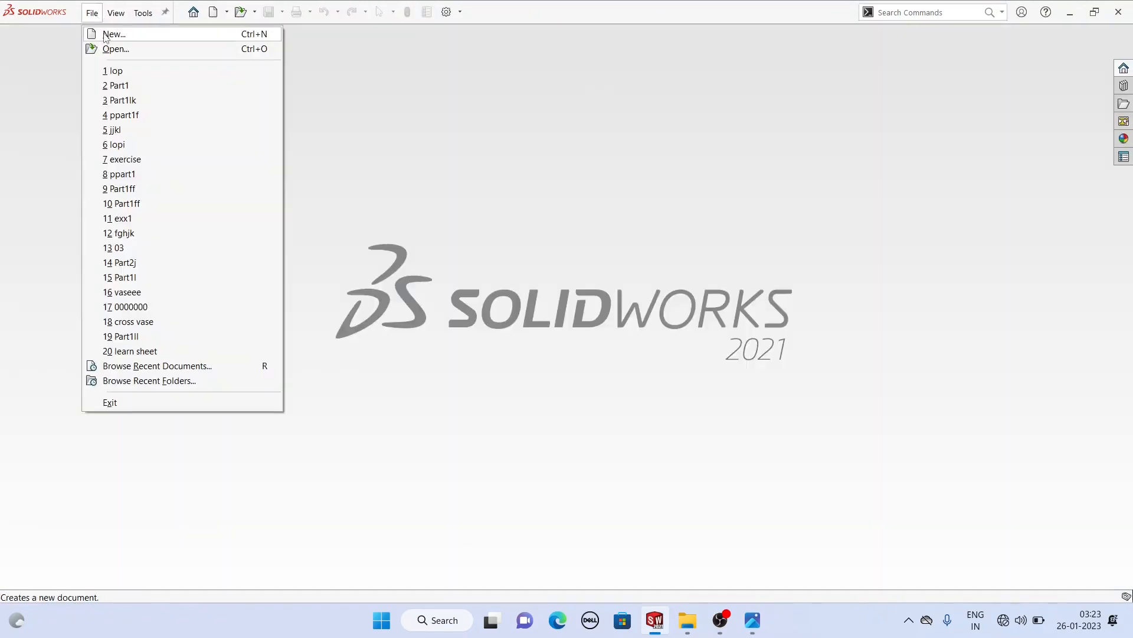
click(112, 34)
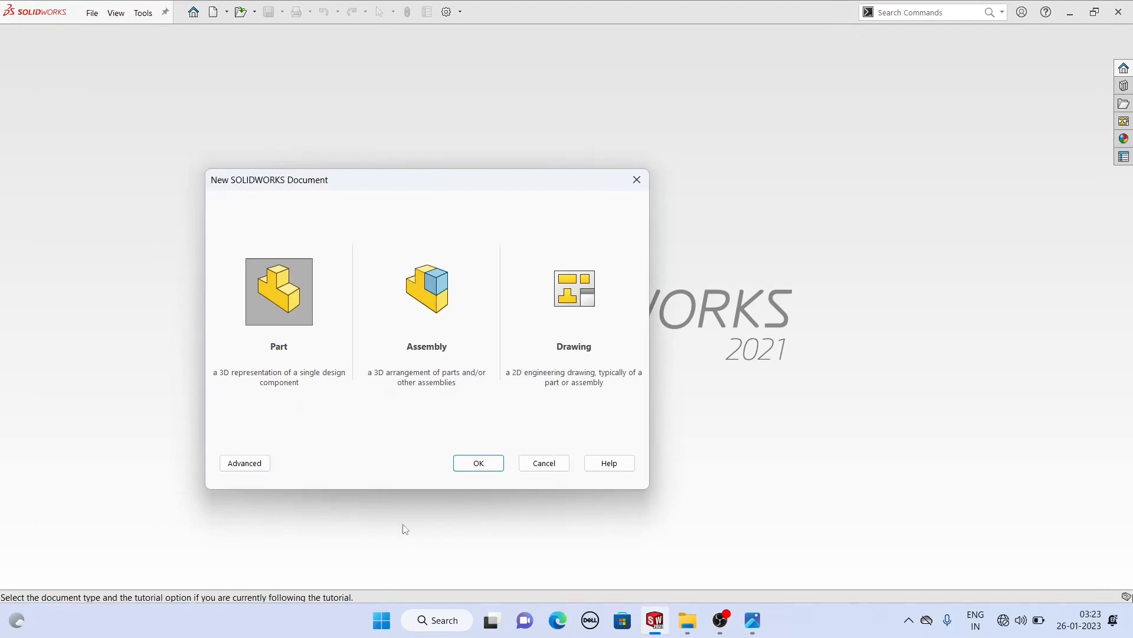
click(478, 464)
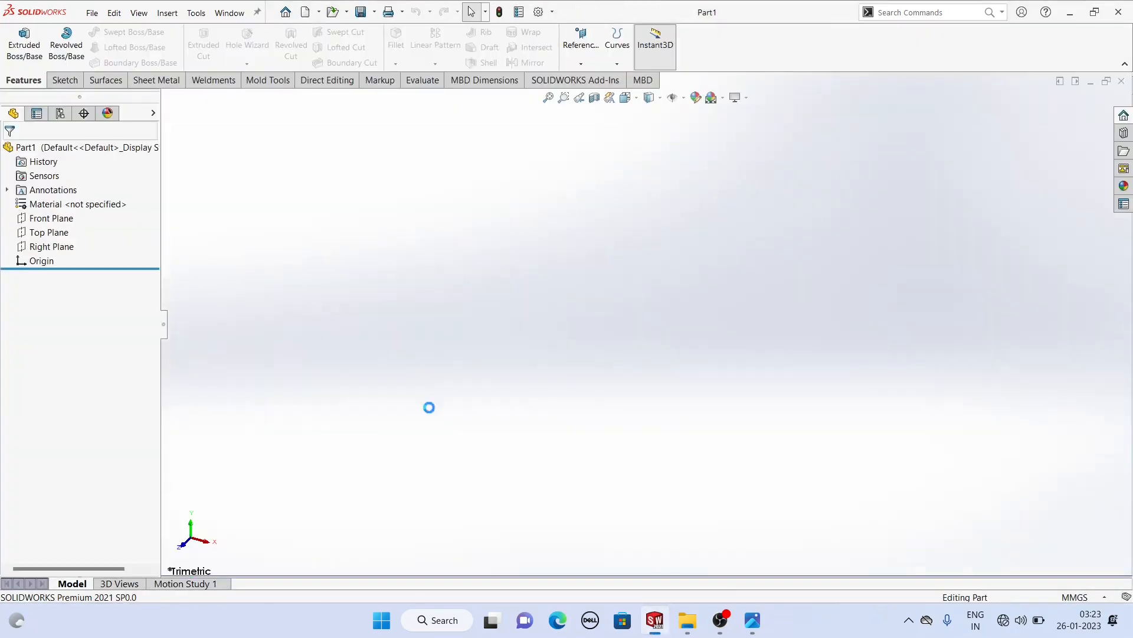
- Check the lever's reference drawing again and start a sketch on the Front Plane
click(754, 632)
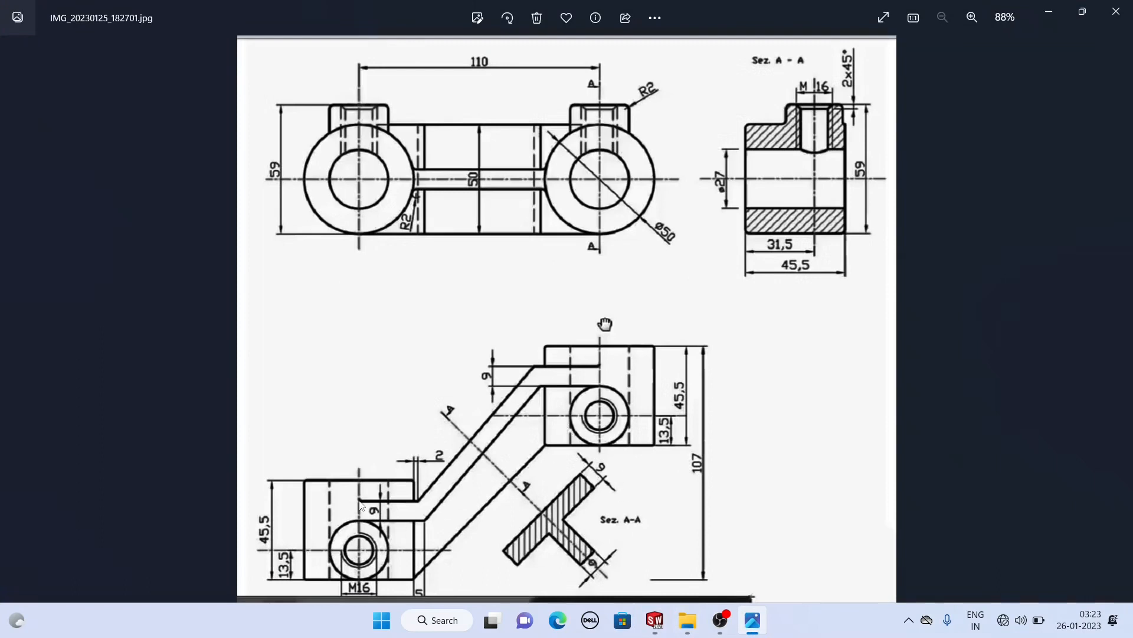
click(656, 627)
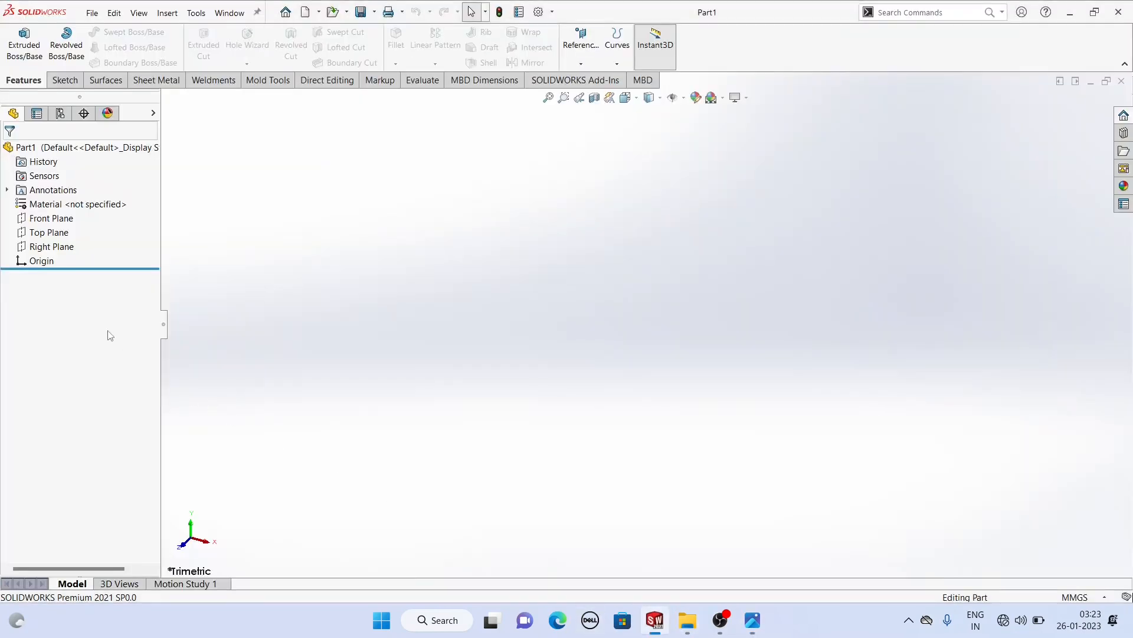
click(47, 218)
click(47, 201)
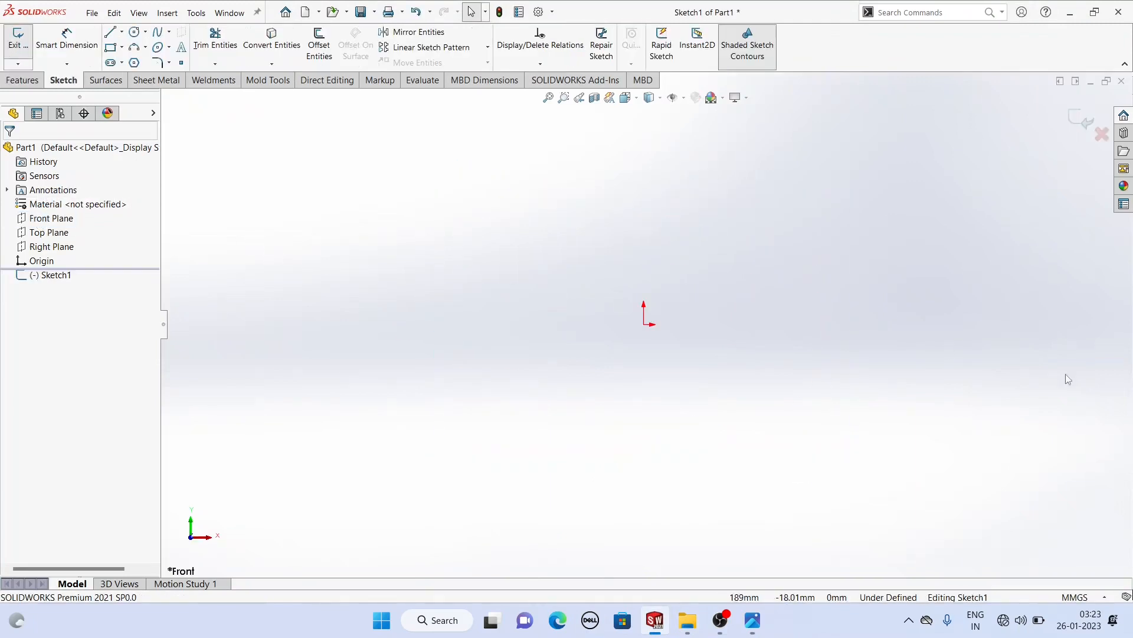
- Sketch a corner rectangle from the origin, about 20.5 mm wide and 44.8 mm high
click(110, 33)
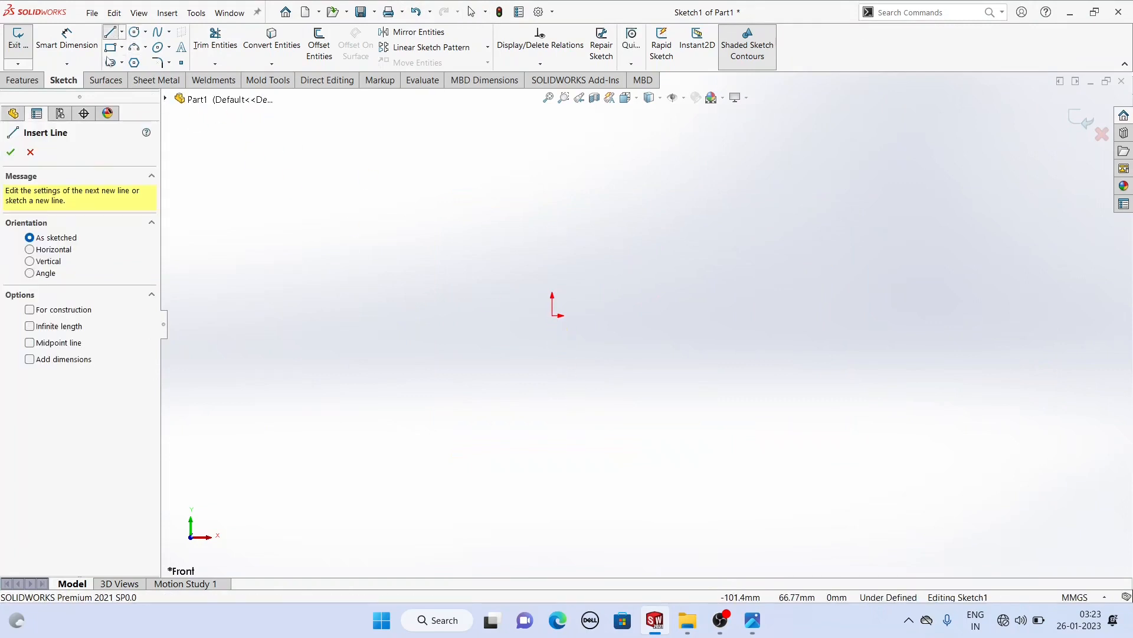
click(112, 47)
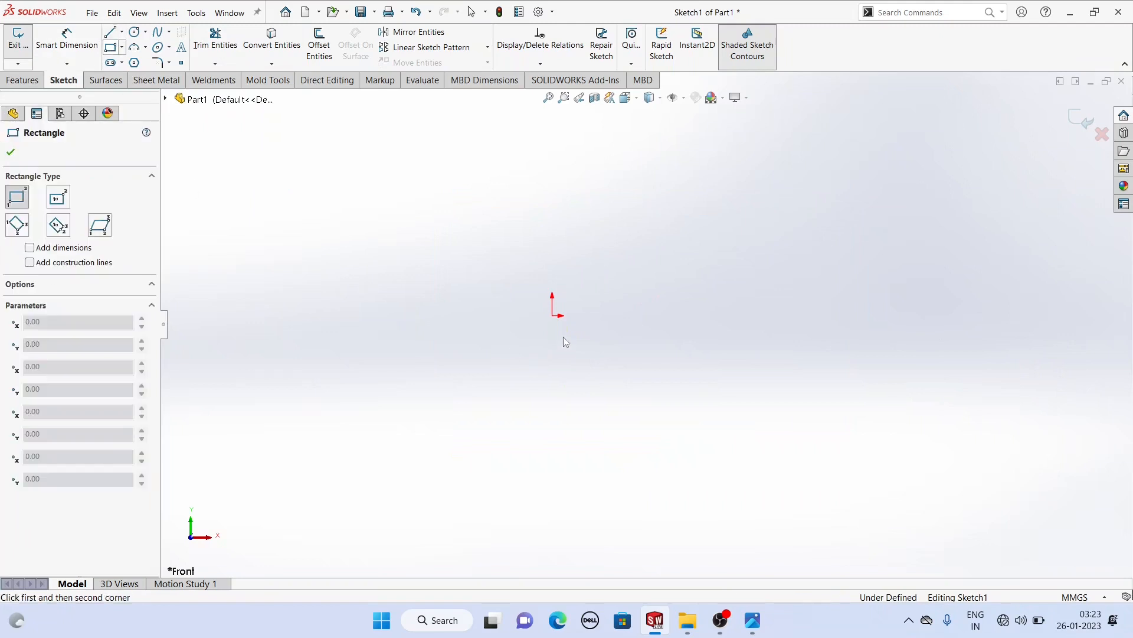
click(554, 314)
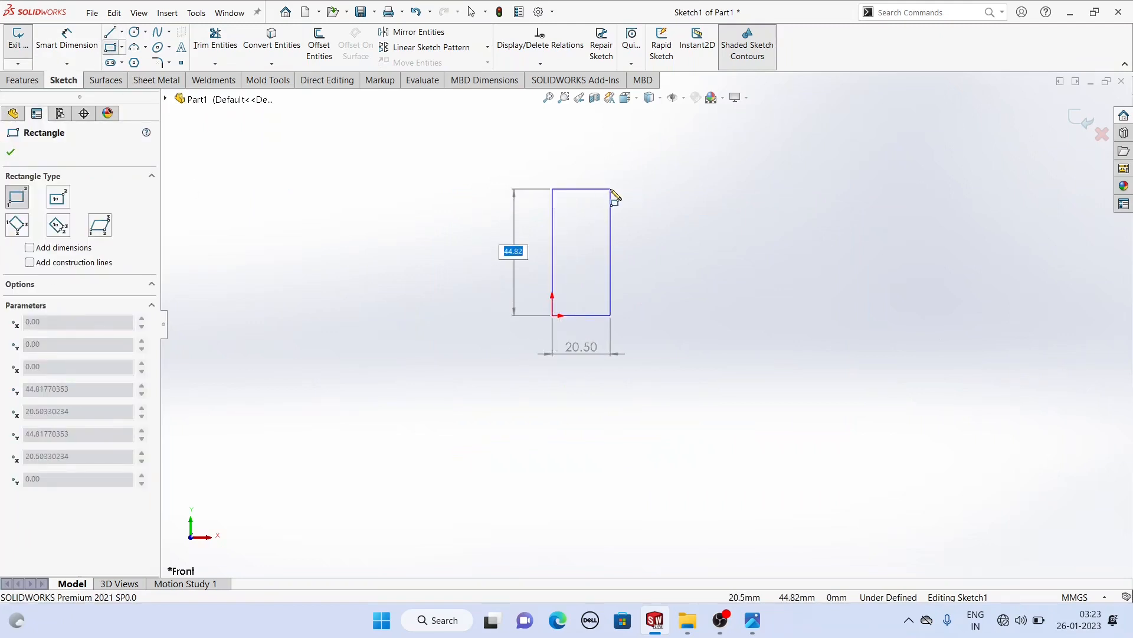
click(612, 190)
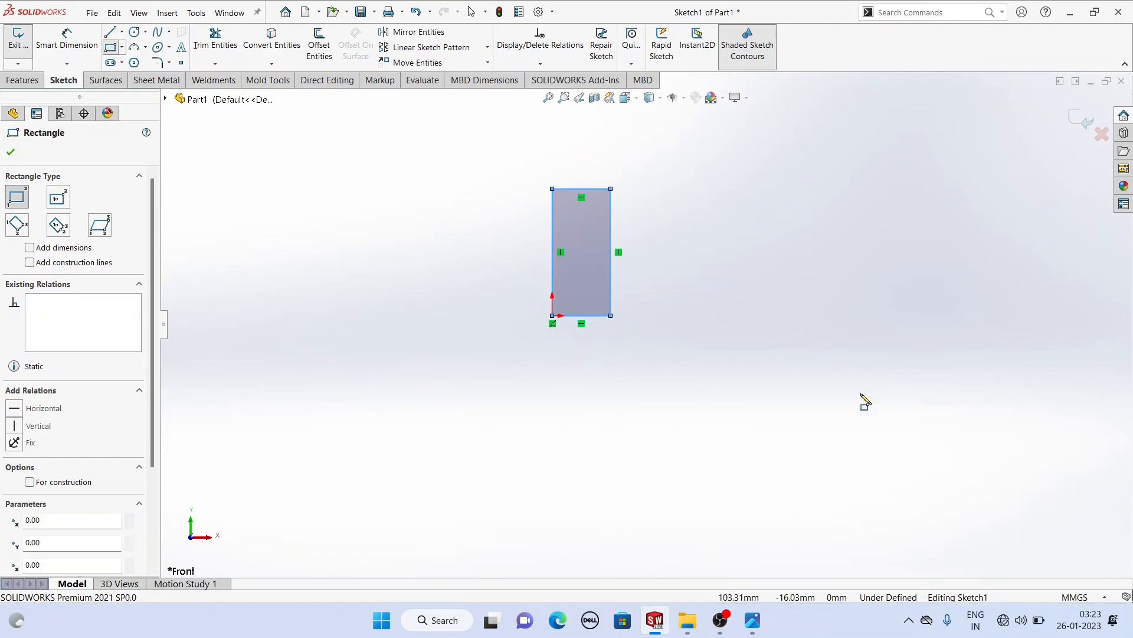
- Sketch a second upright rectangle with its upper-left corner about 87 mm right of and 7 mm below the origin
click(798, 337)
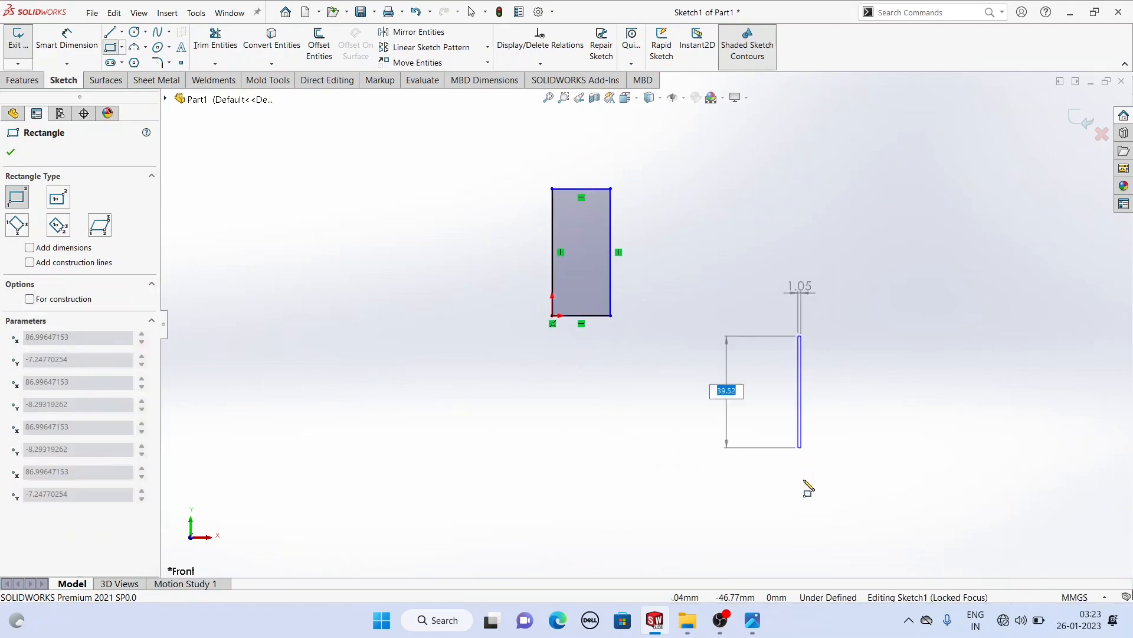
click(870, 484)
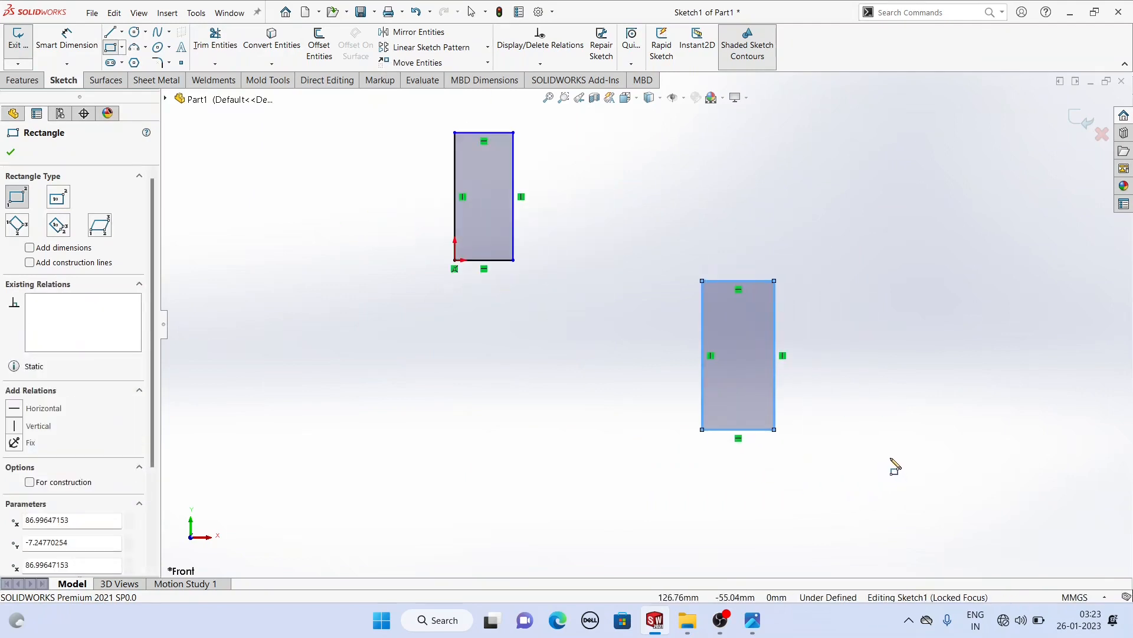
right_click(285, 157)
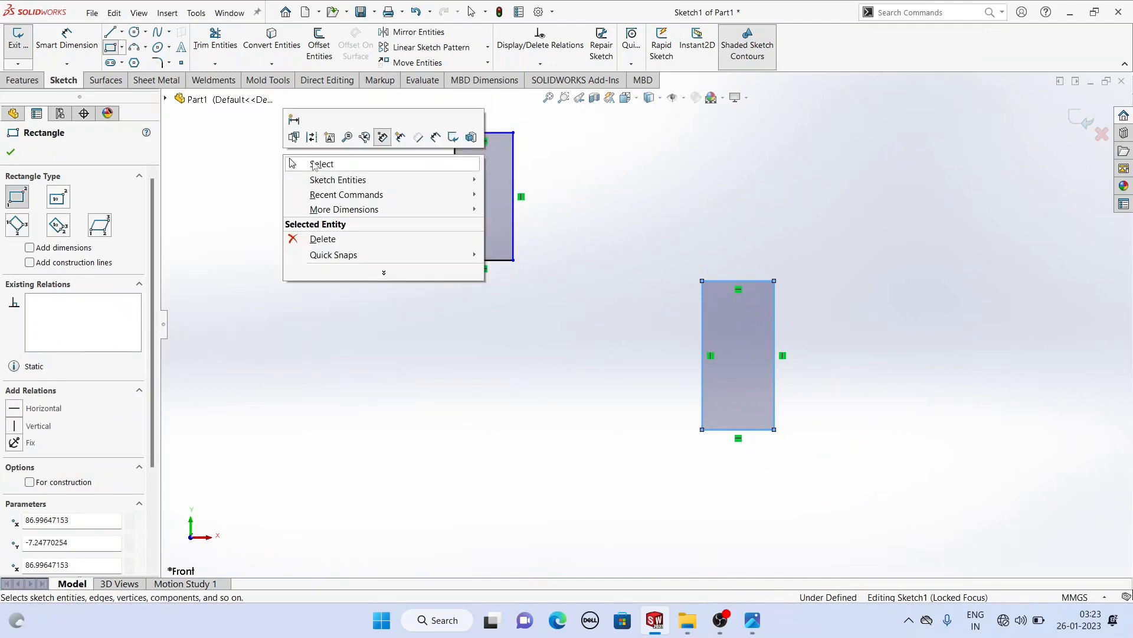
click(313, 164)
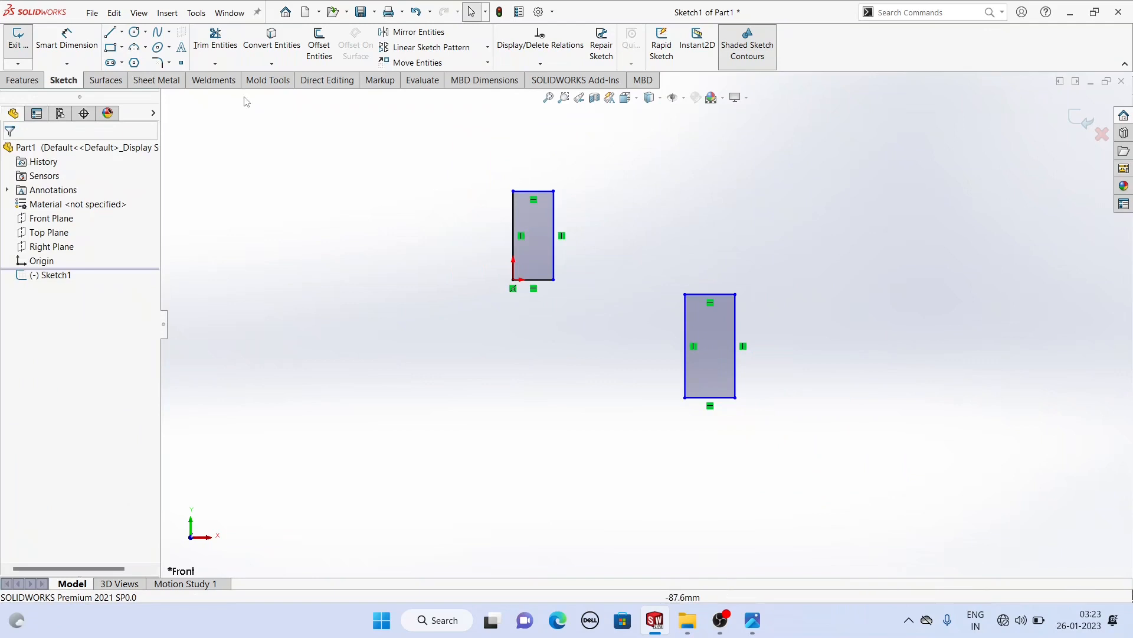
- Dimension the vertical distance from the first rectangle's top edge to the second rectangle's bottom edge as 107 mm
click(67, 41)
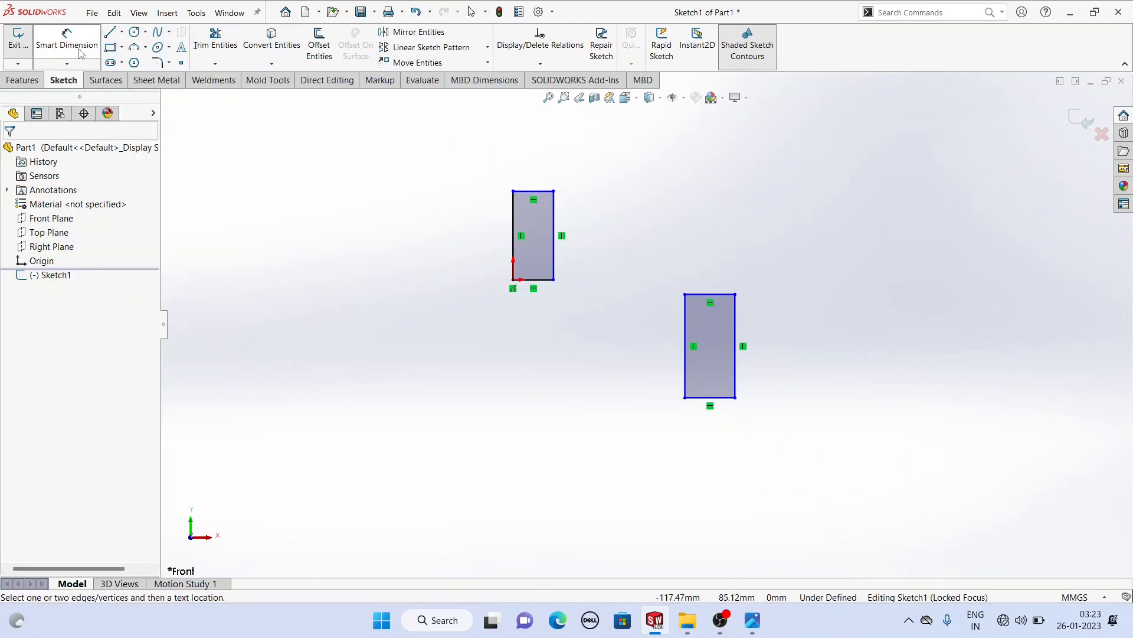
click(527, 192)
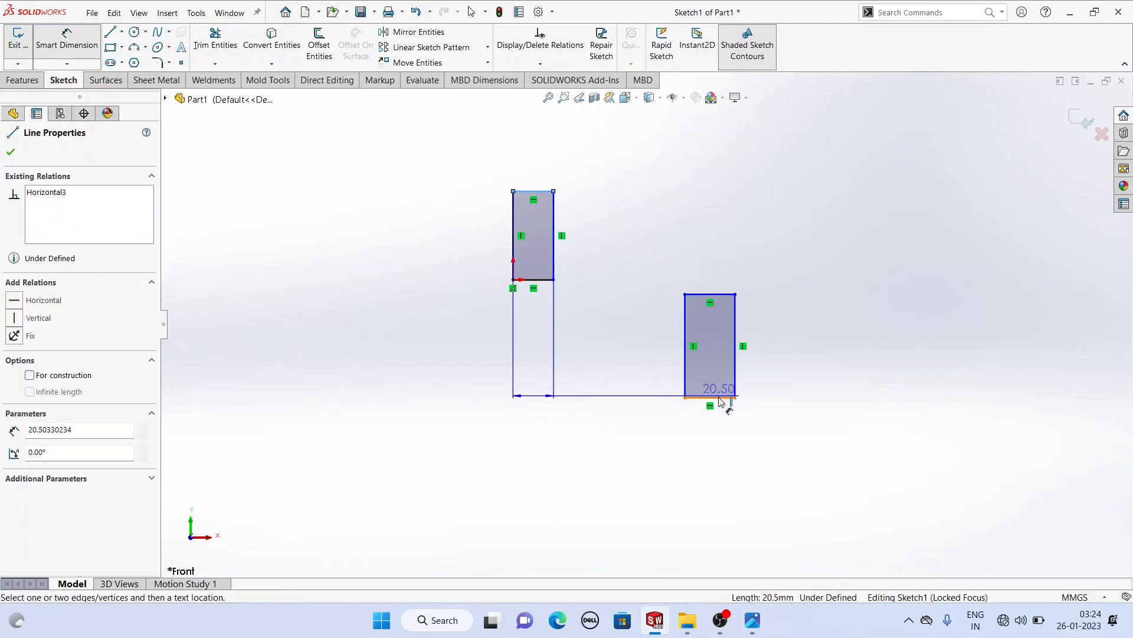
click(716, 398)
click(435, 312)
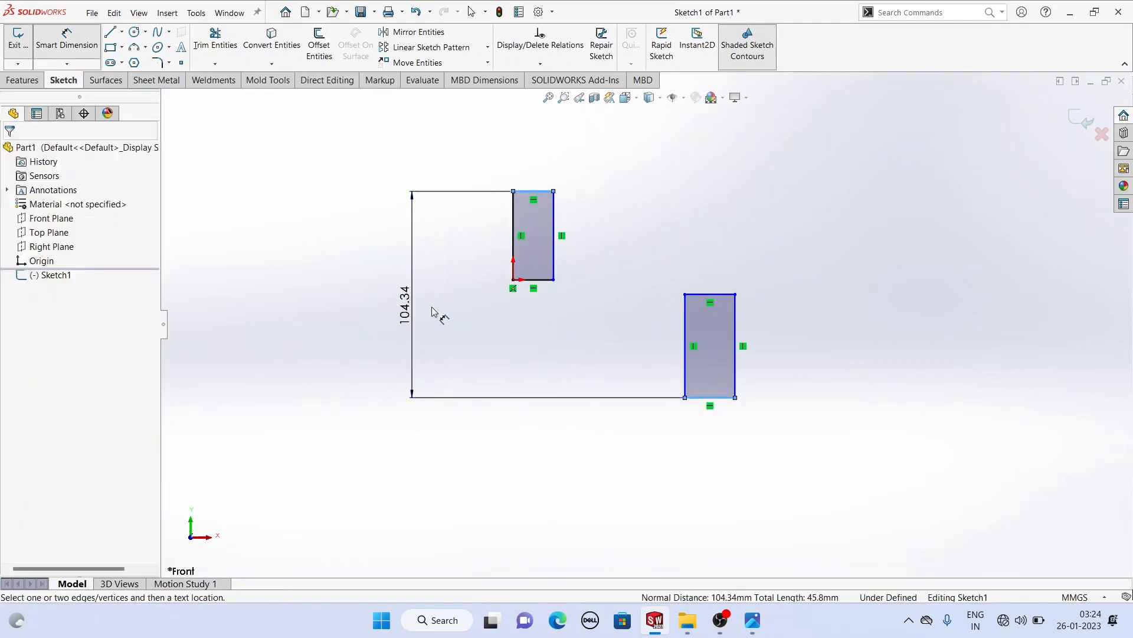
text(107)
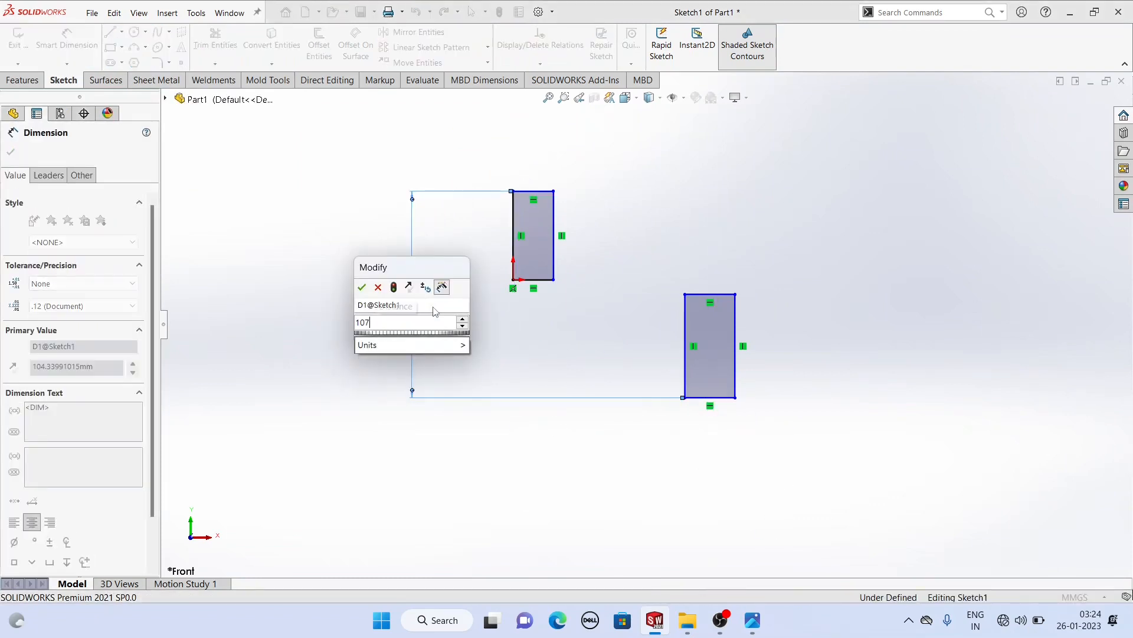
key(Return)
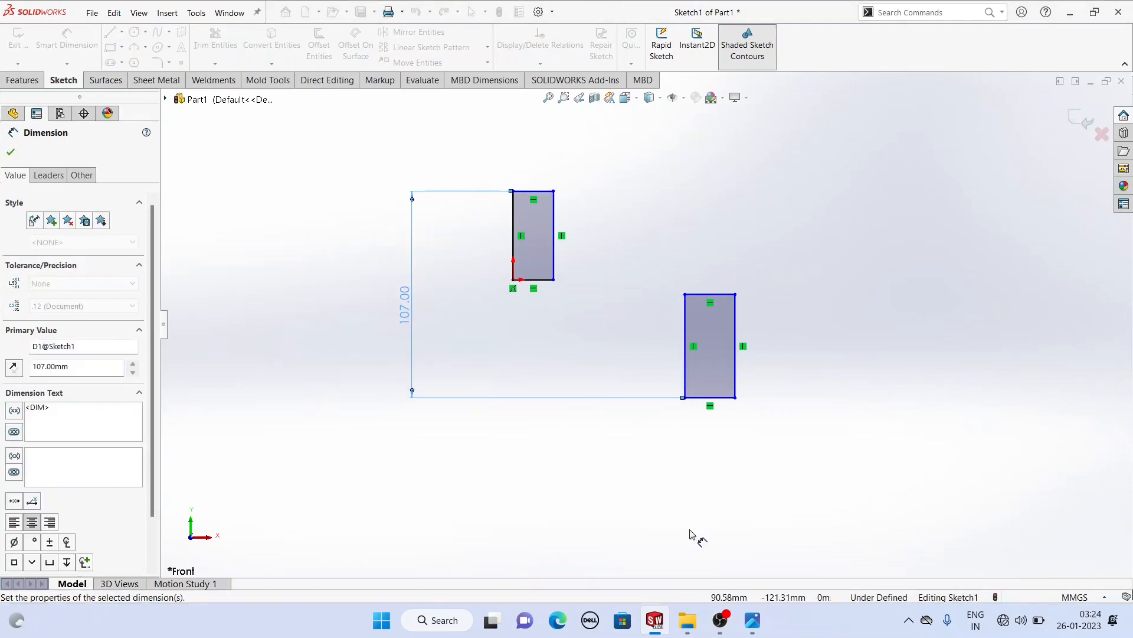
- Consult the reference drawing and dimension the horizontal distance between the two rectangles' left edges as 110 mm
click(759, 632)
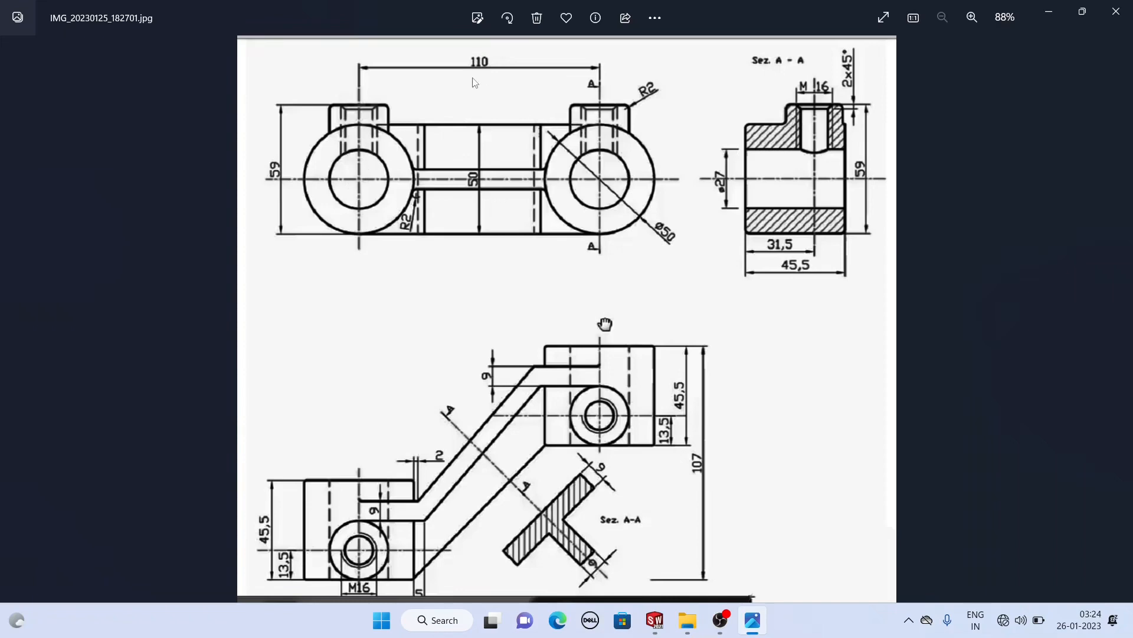
click(647, 625)
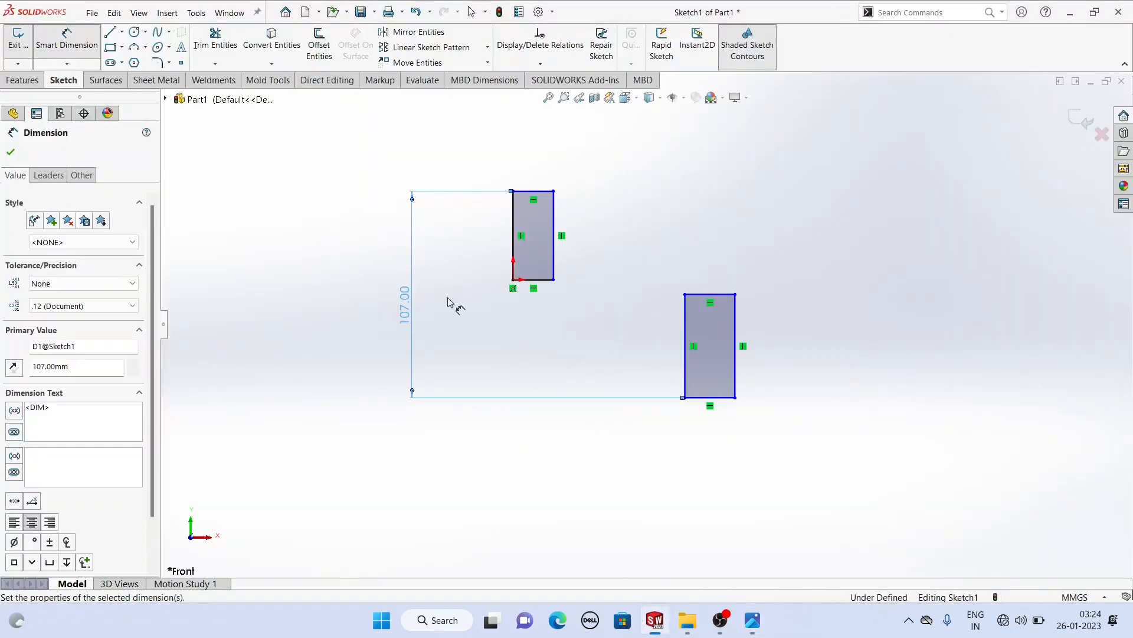
click(515, 234)
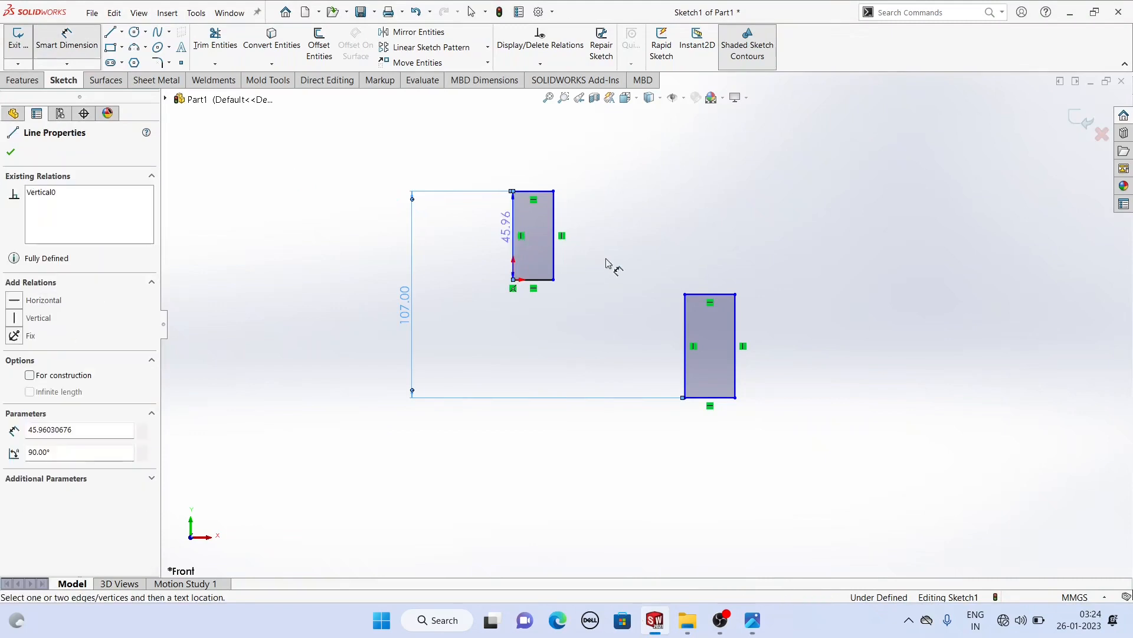
click(686, 328)
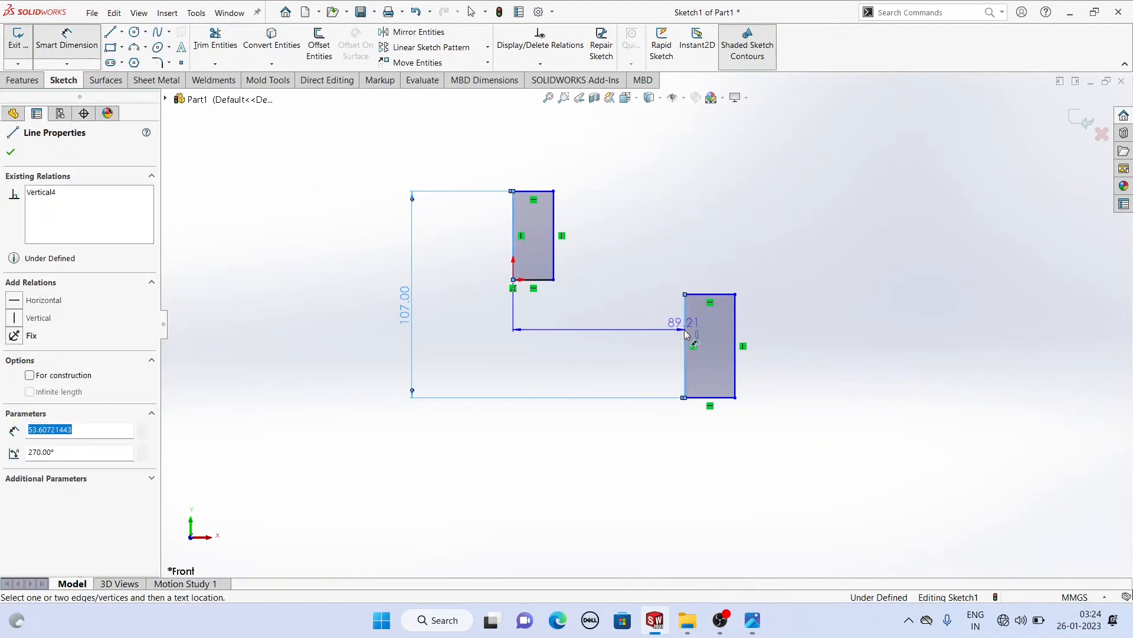
click(646, 194)
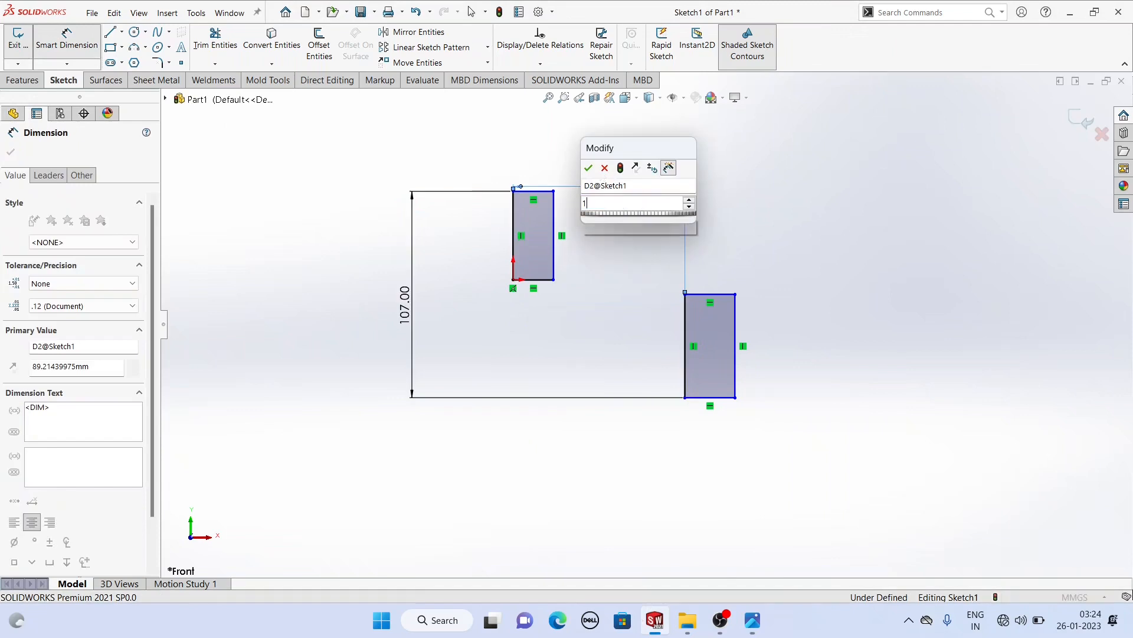
text(110)
key(Return)
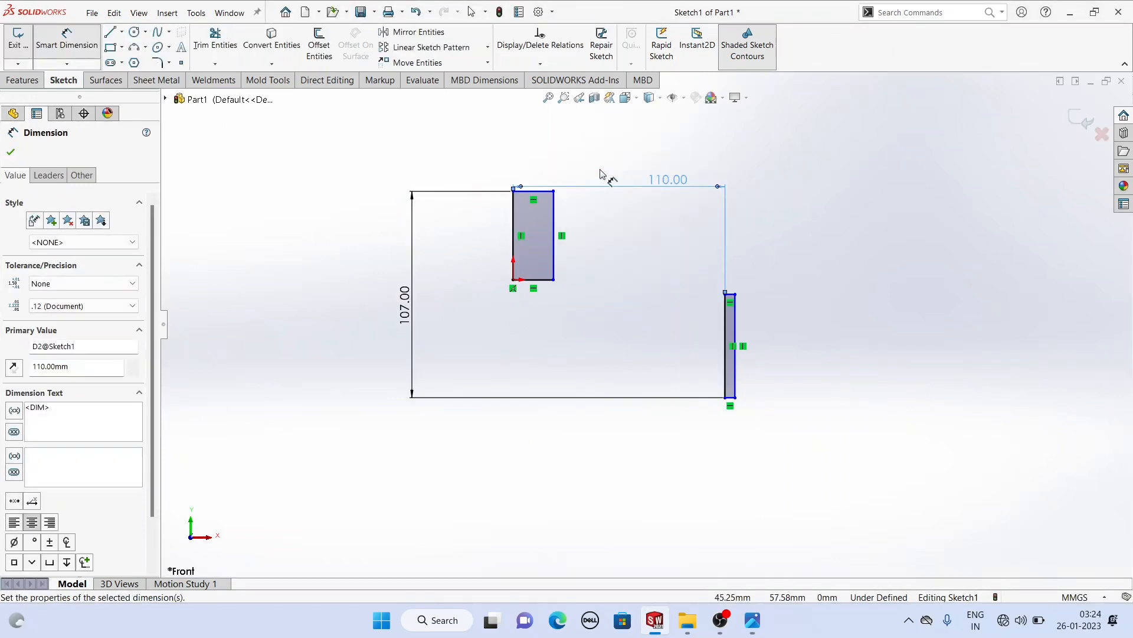
click(535, 190)
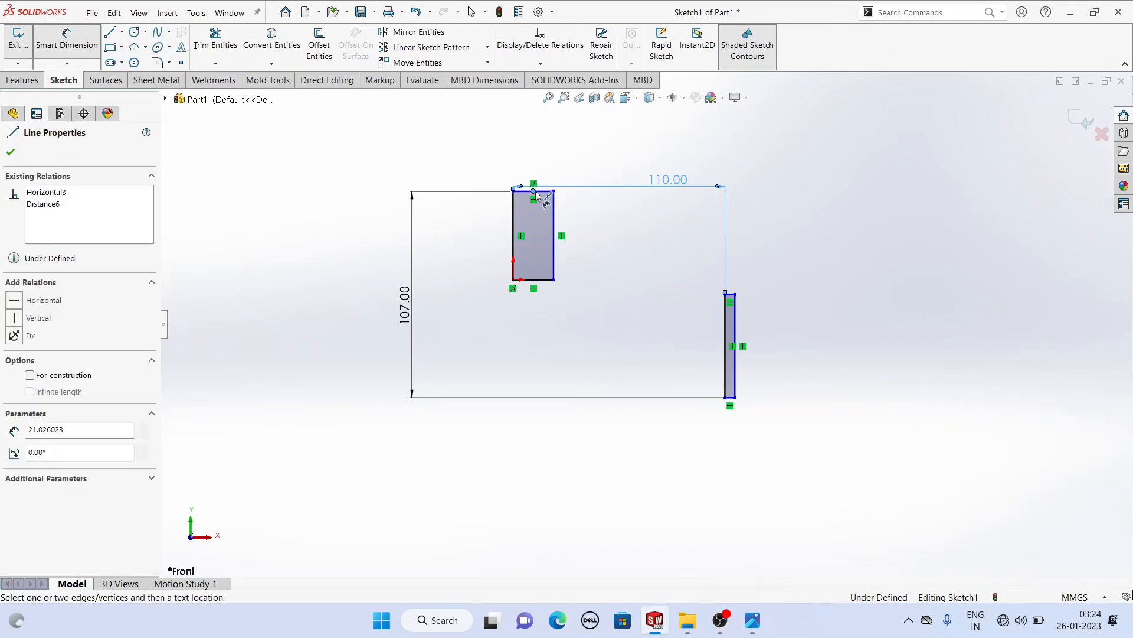
click(514, 228)
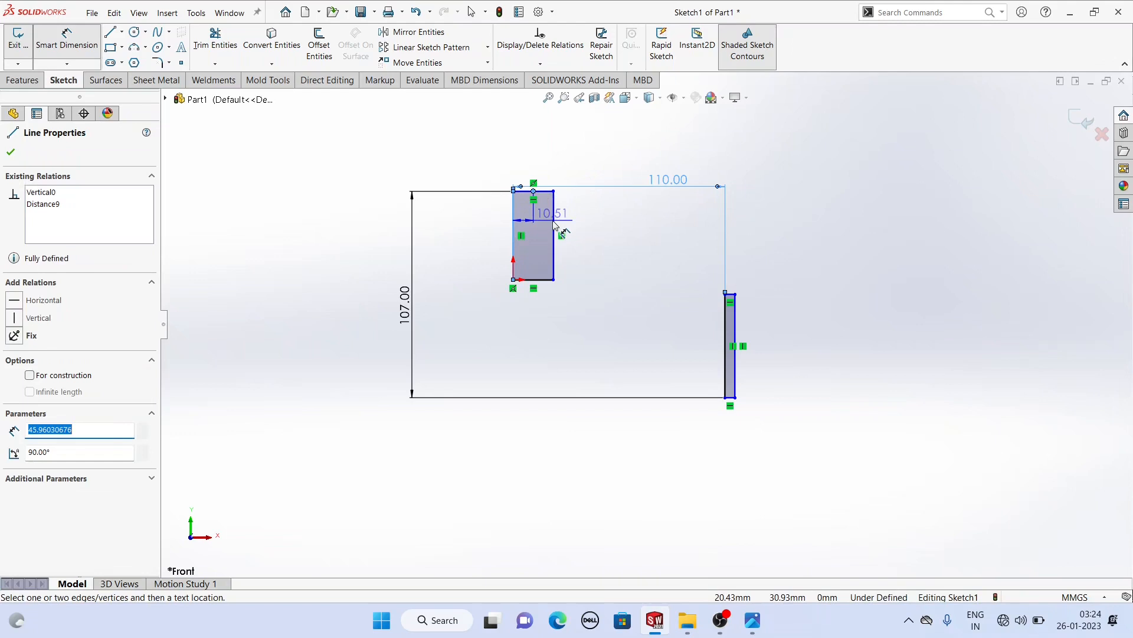
key(Escape)
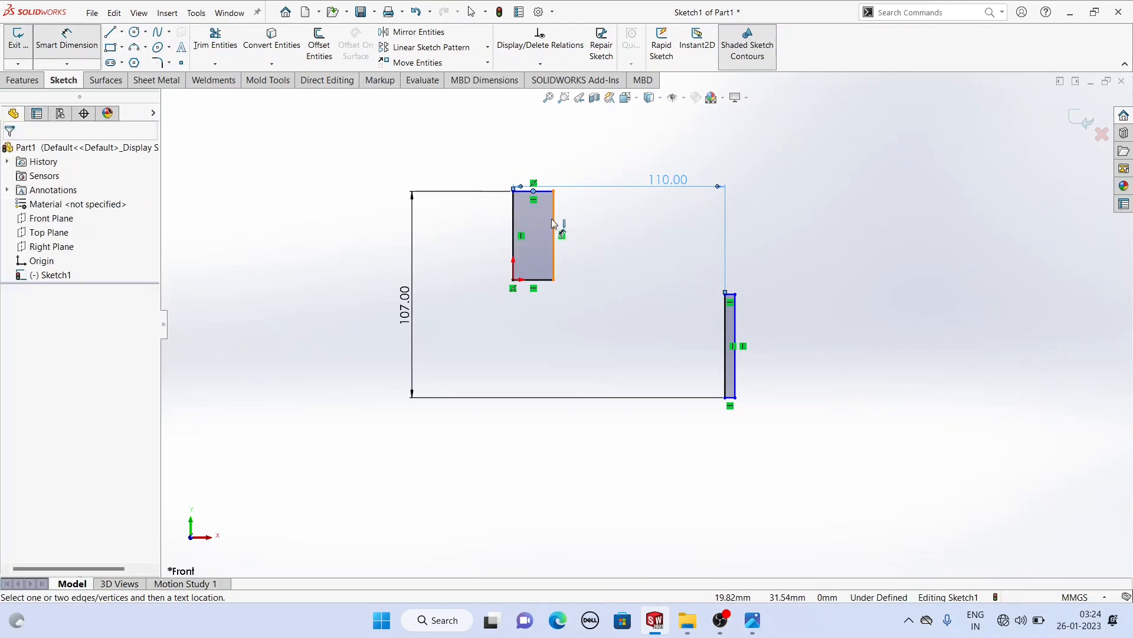
key(Escape)
- Dimension the first rectangle's width as 25 mm between its two vertical edges
click(514, 232)
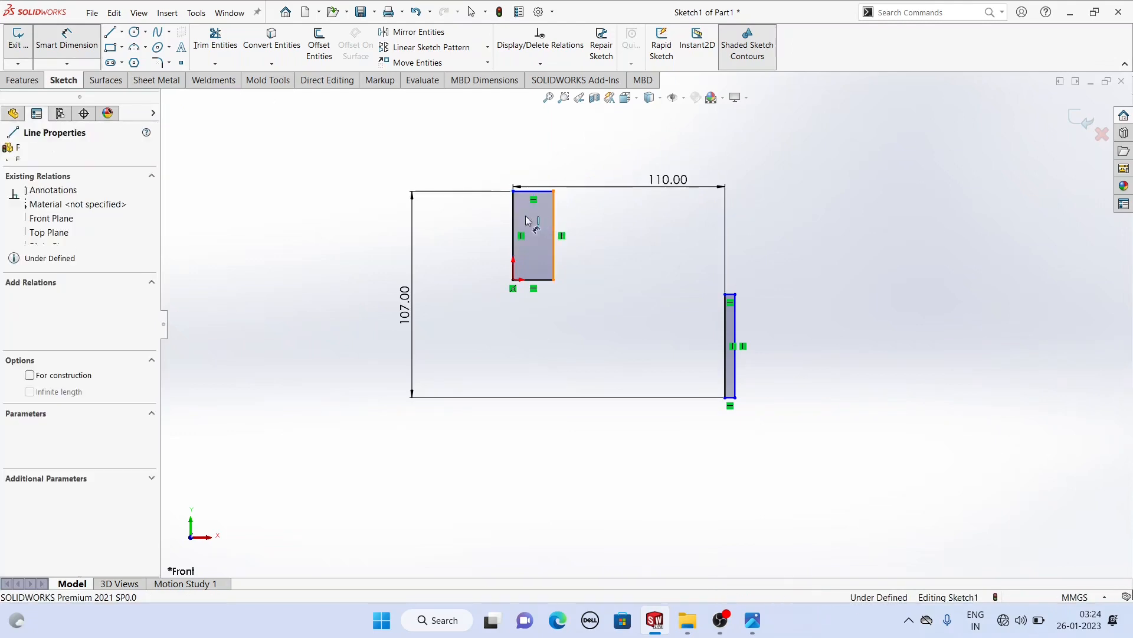
click(554, 218)
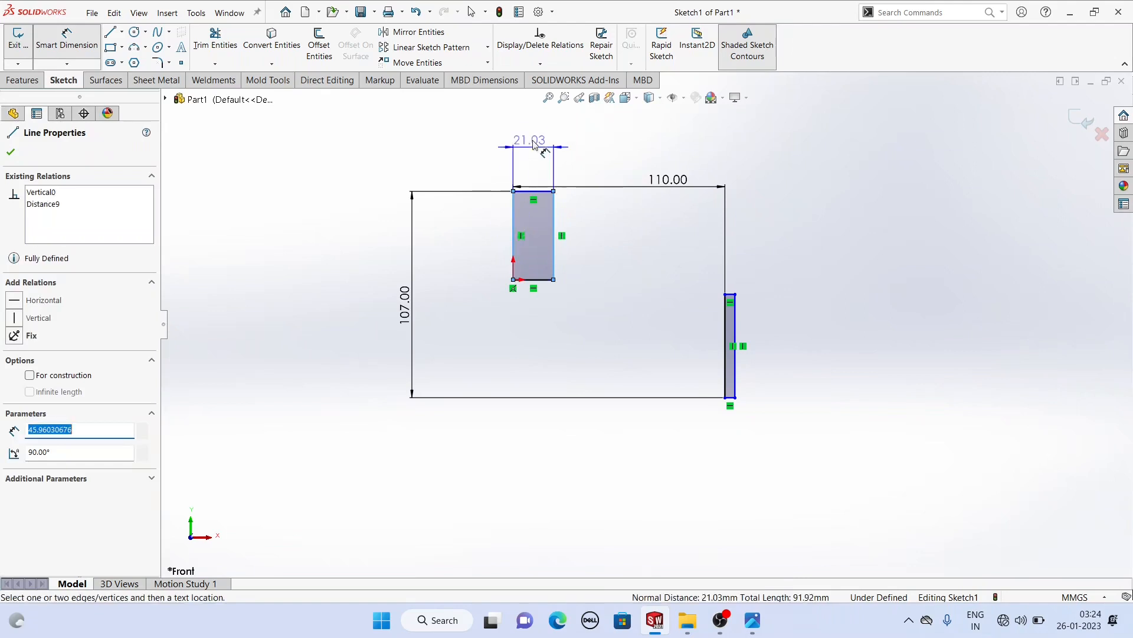
click(533, 143)
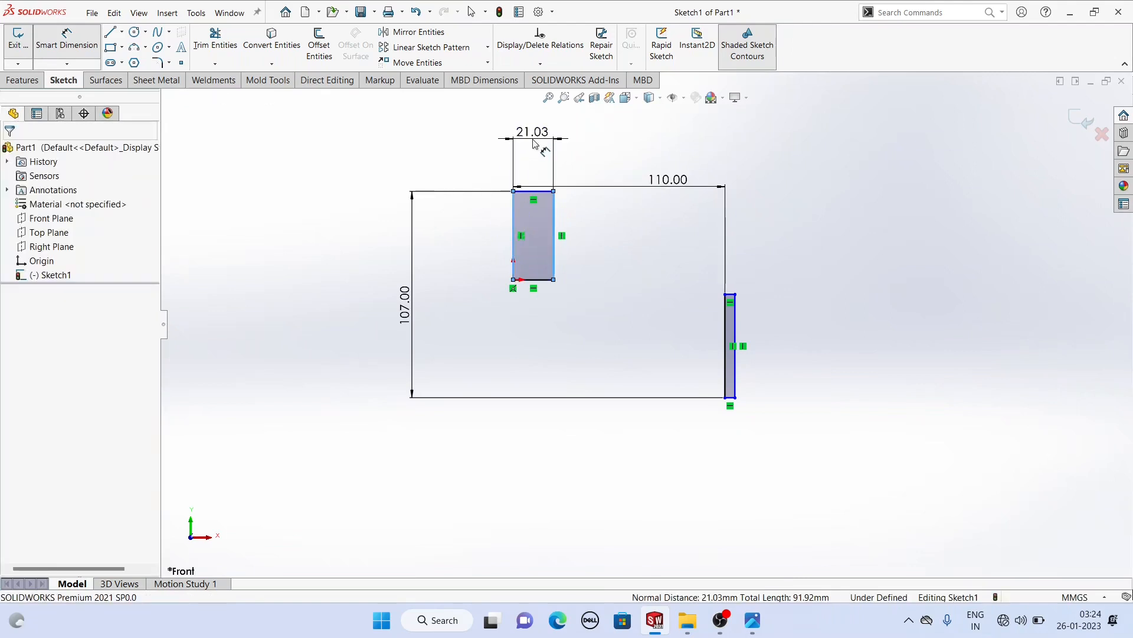
text(24)
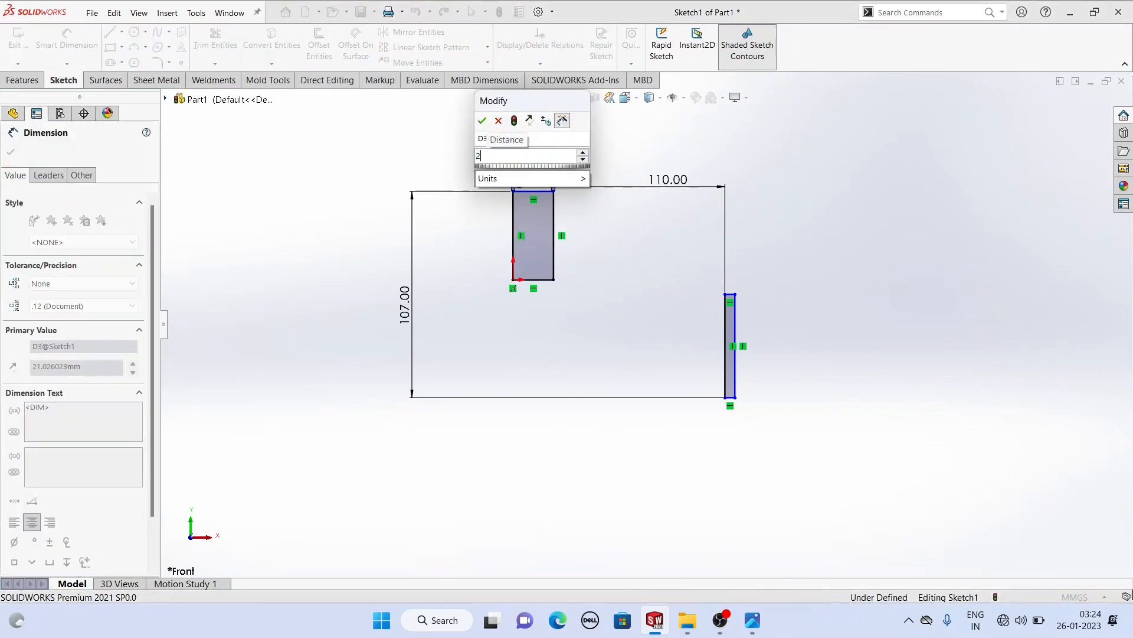
key(Escape)
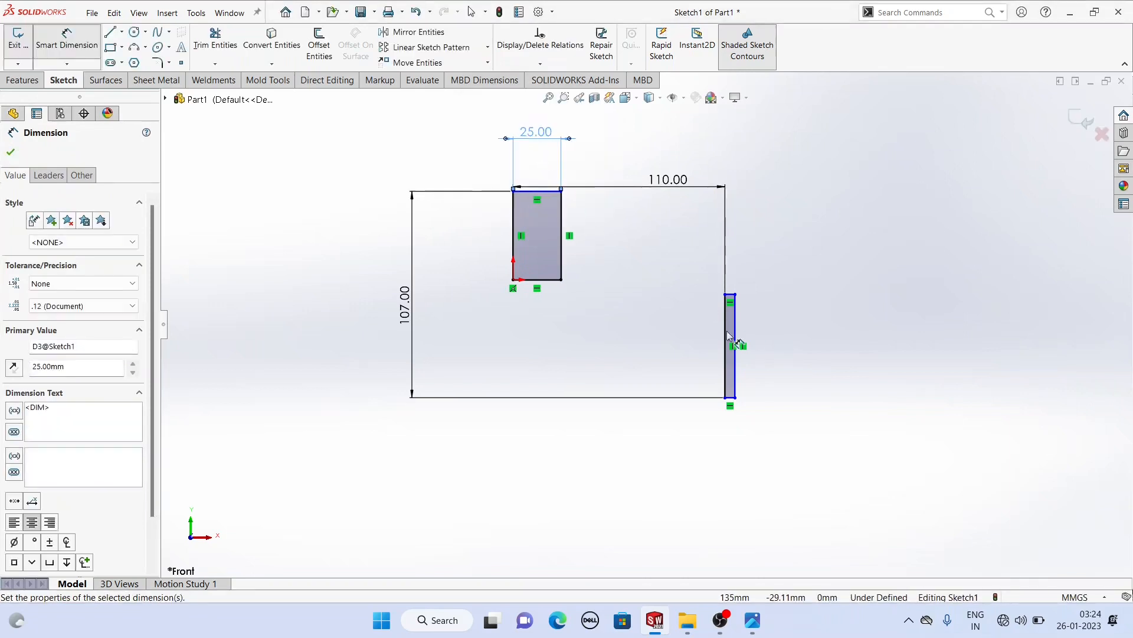
- Dimension the second, lower rectangle's width as 25 mm between its two vertical edges
click(723, 334)
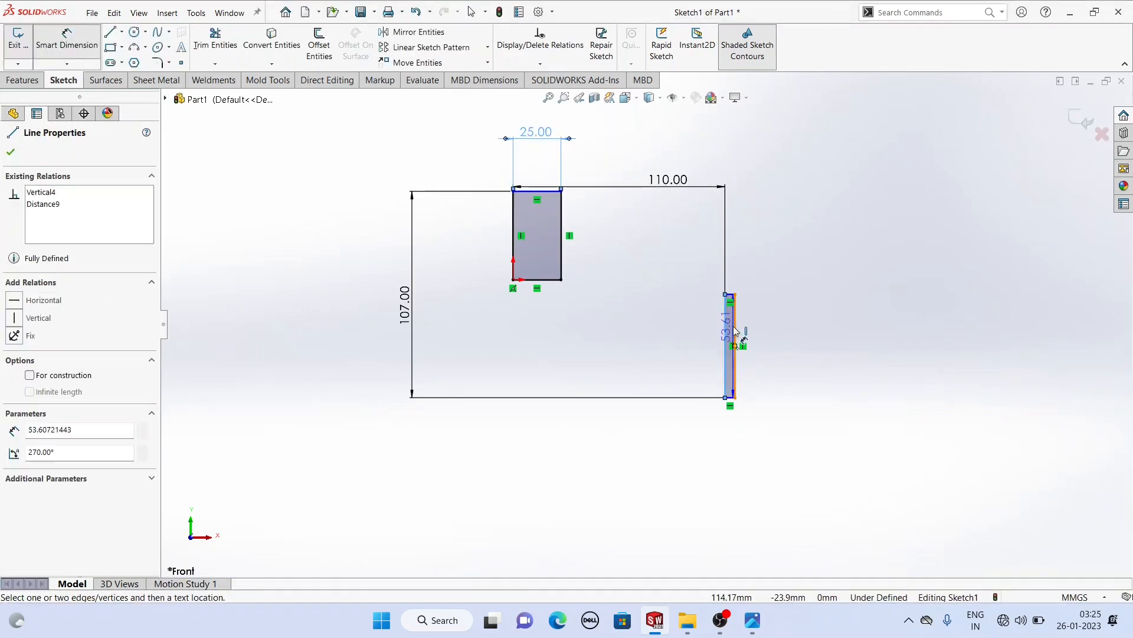
click(735, 255)
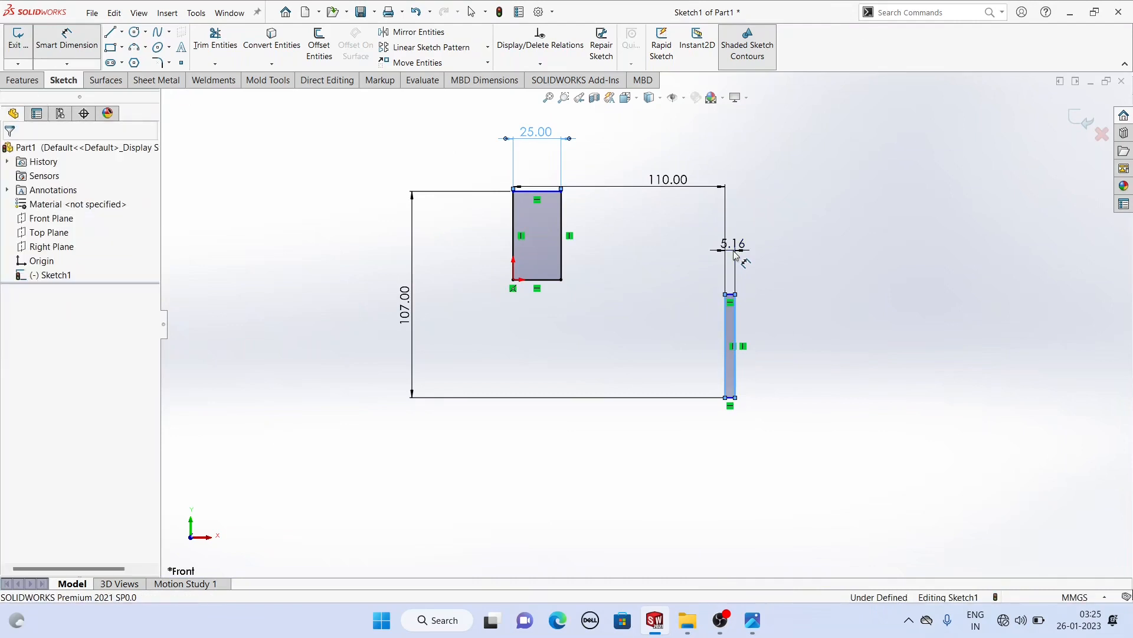
text(25)
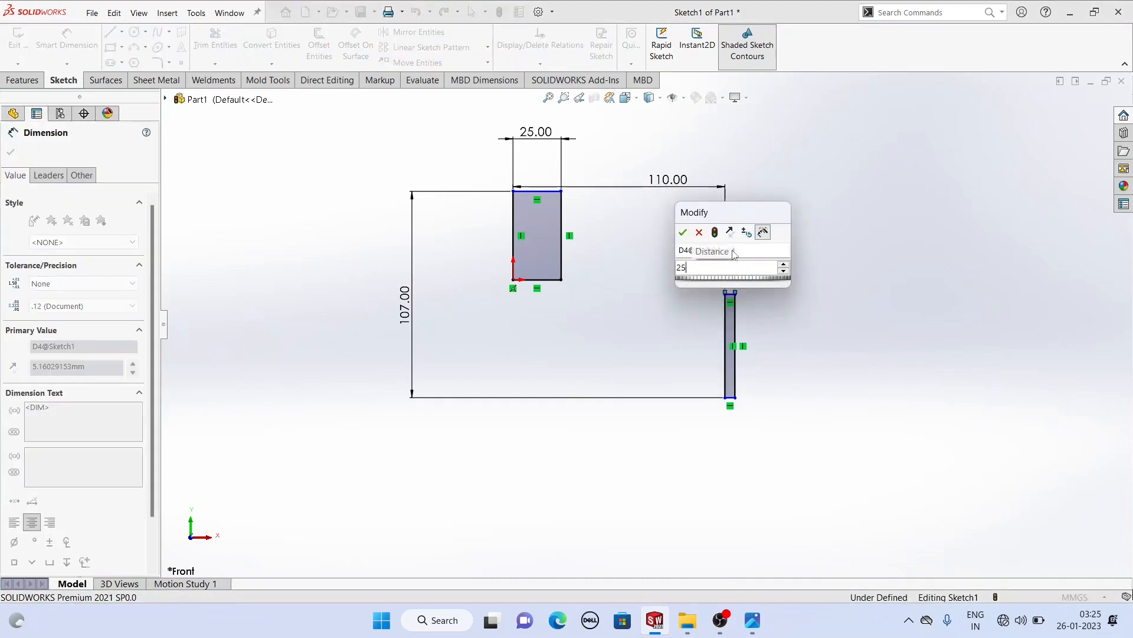
key(Return)
scroll(592, 185, down, 2)
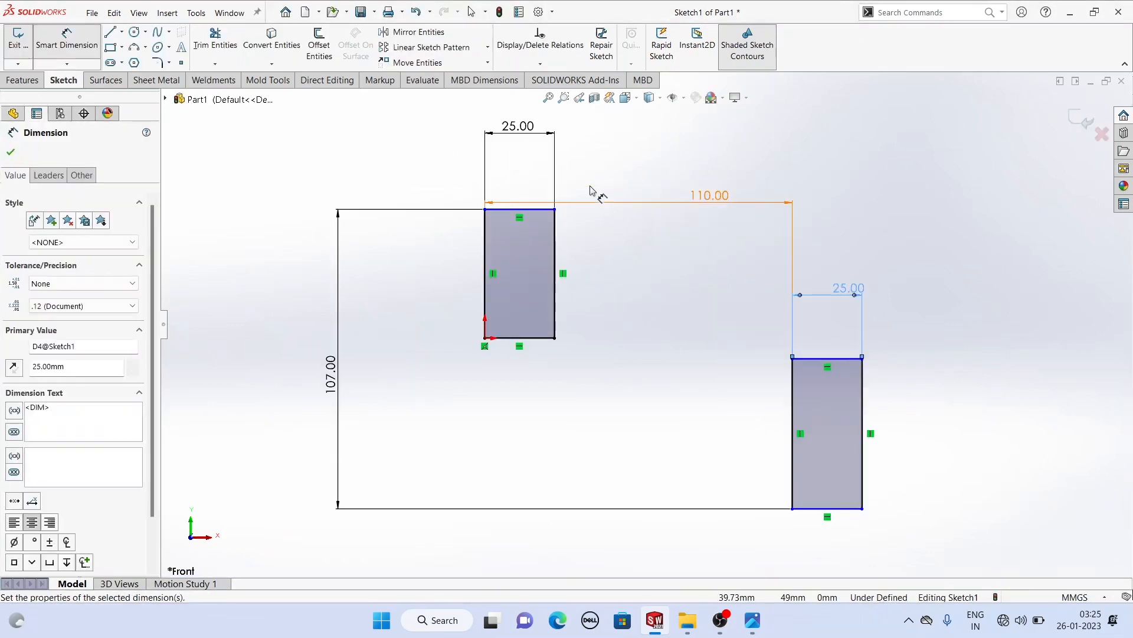
- Dimension the height of the first rectangle at the origin as 45.5 mm
scroll(591, 187, up, 2)
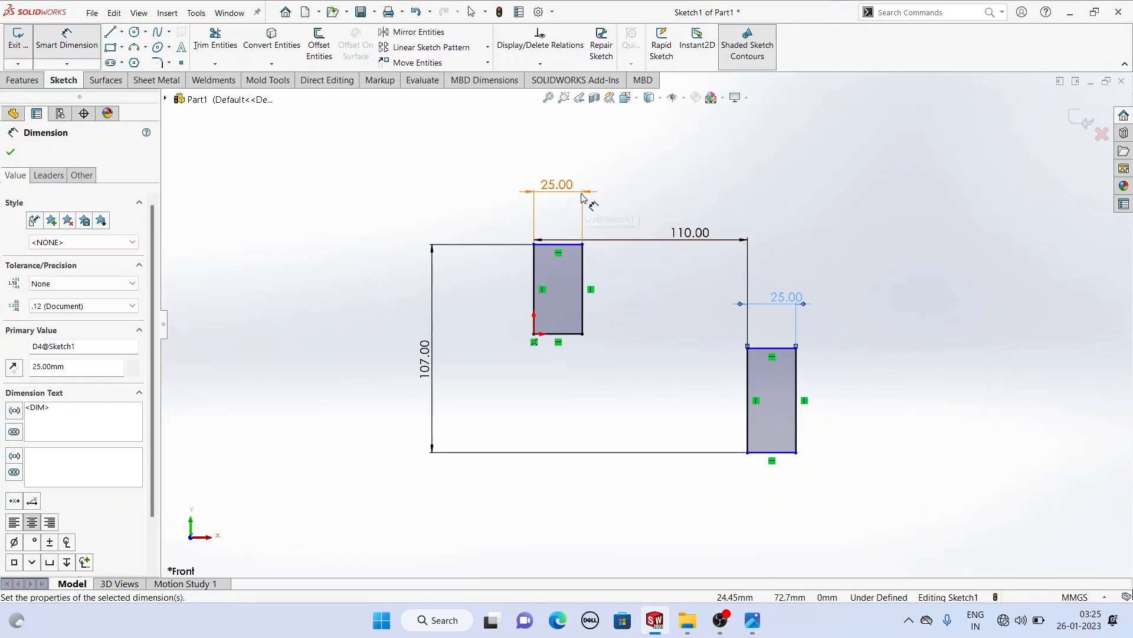
click(535, 289)
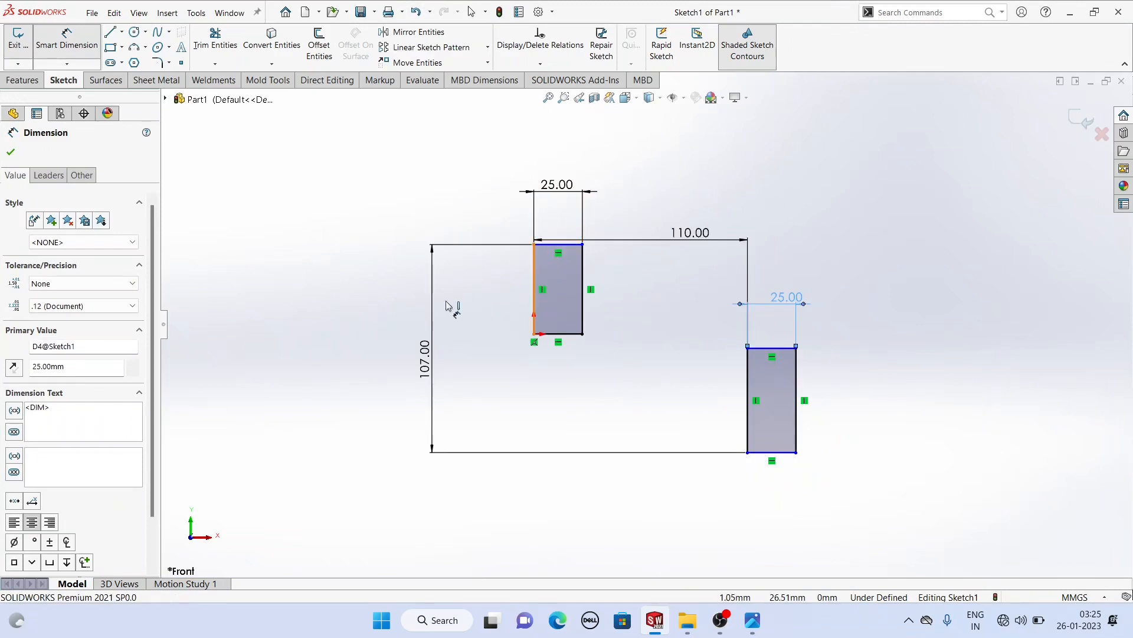
click(379, 306)
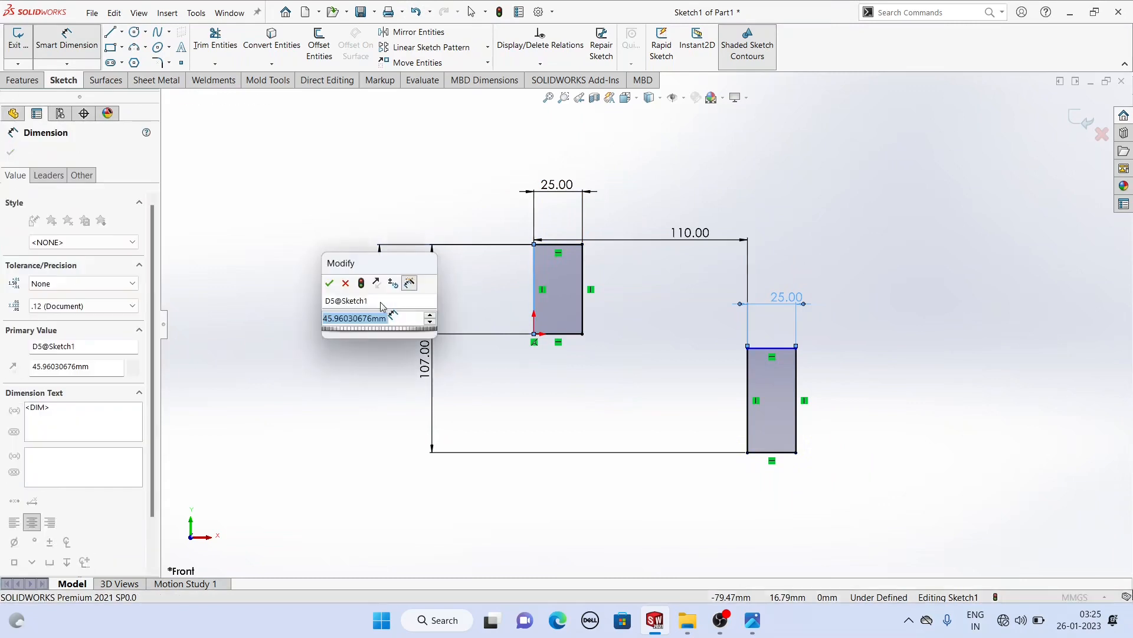
text(45.5)
key(Return)
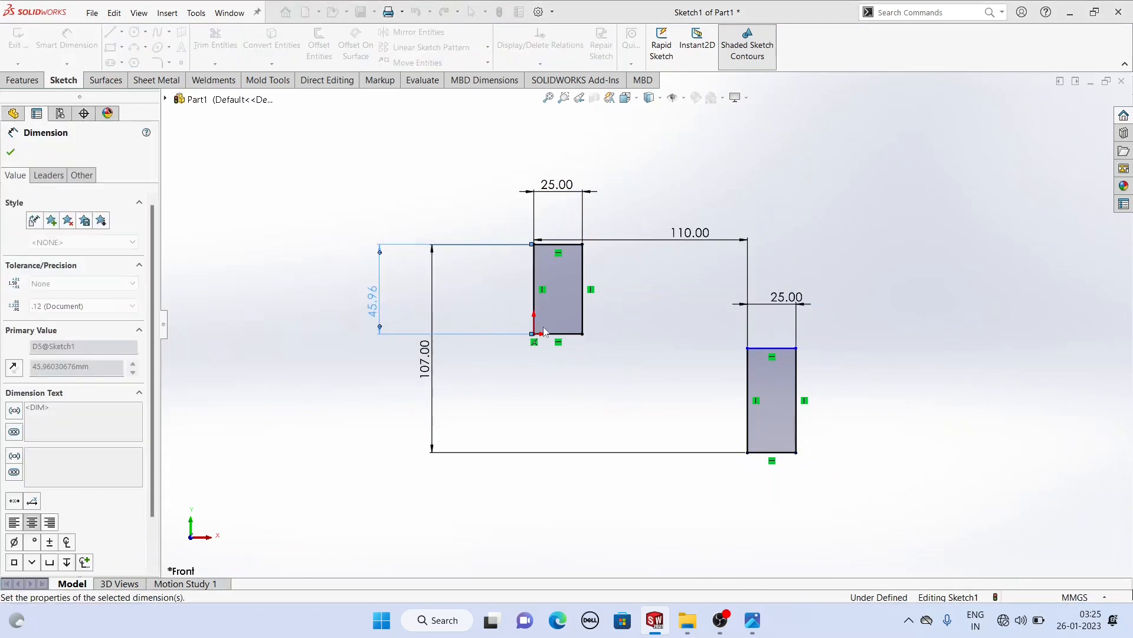
- Dimension the second rectangle's height as 45.5 mm and leave the dimension tool
click(748, 391)
click(710, 402)
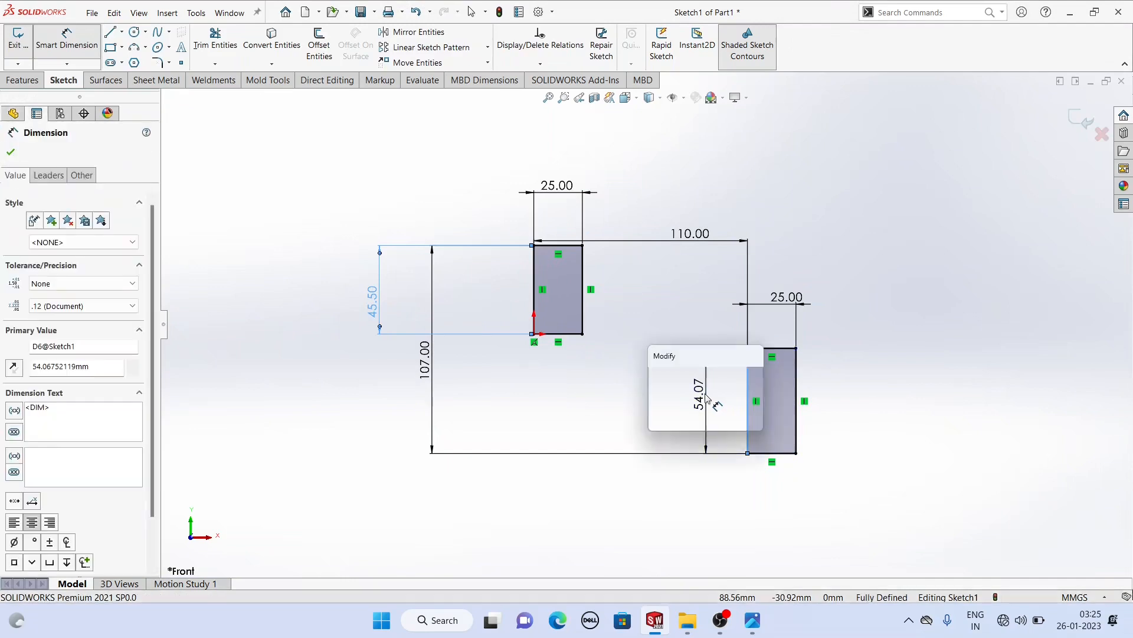
text(45.5)
key(Return)
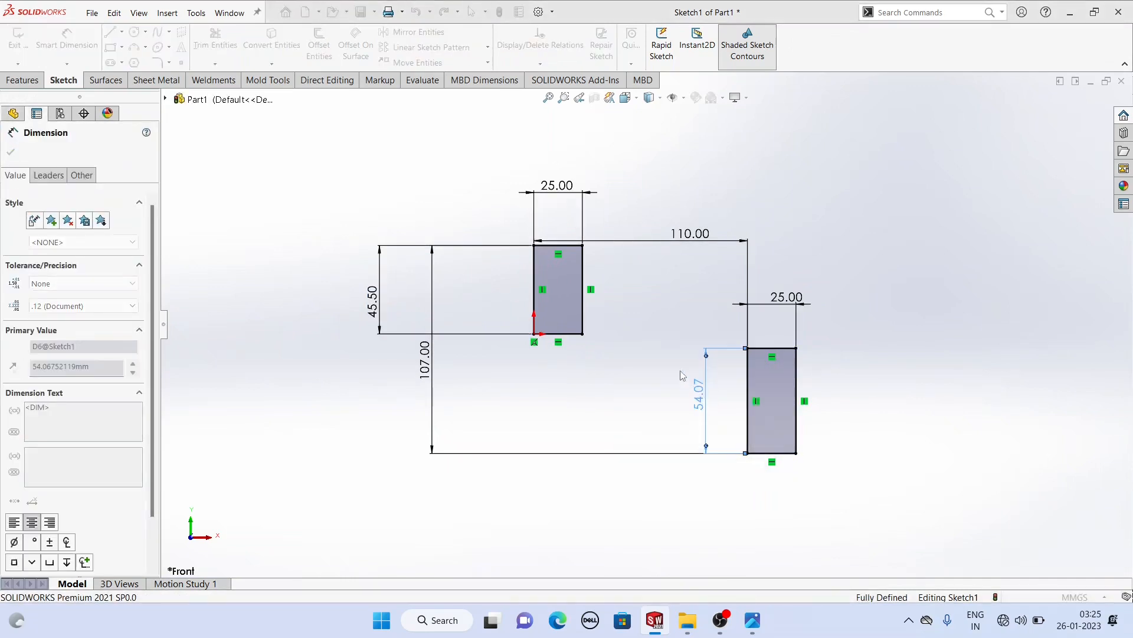
scroll(661, 295, up, 1)
right_click(699, 192)
click(723, 230)
scroll(679, 257, up, 1)
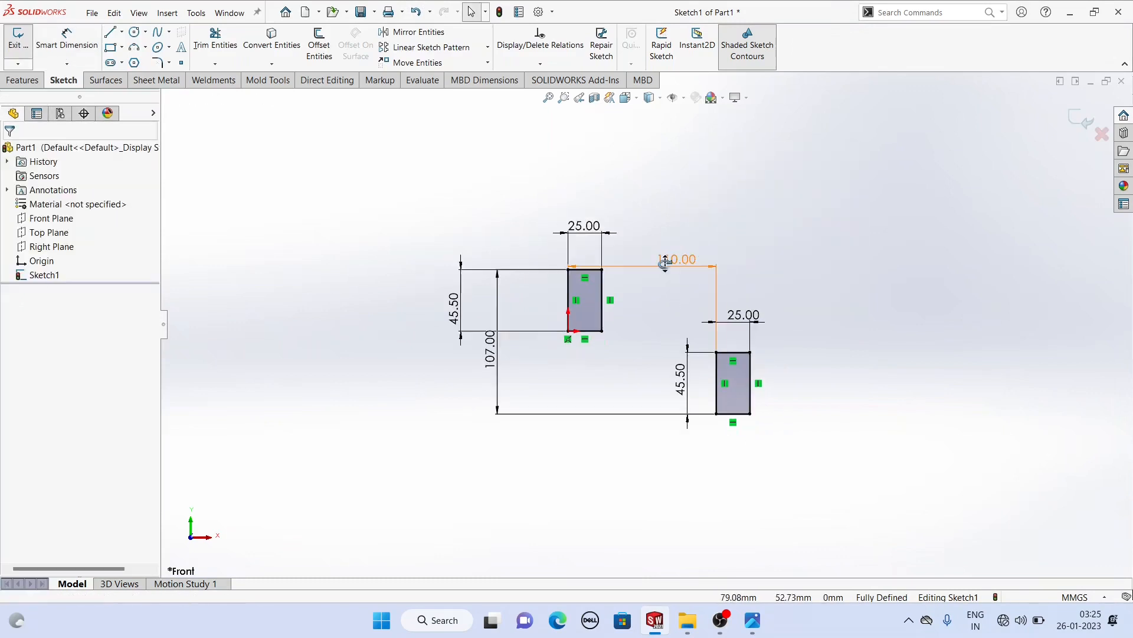
- Revolve only the first rectangle's region 360 degrees about its left vertical edge to form the upper cylindrical boss
middle_drag(672, 256, 631, 291)
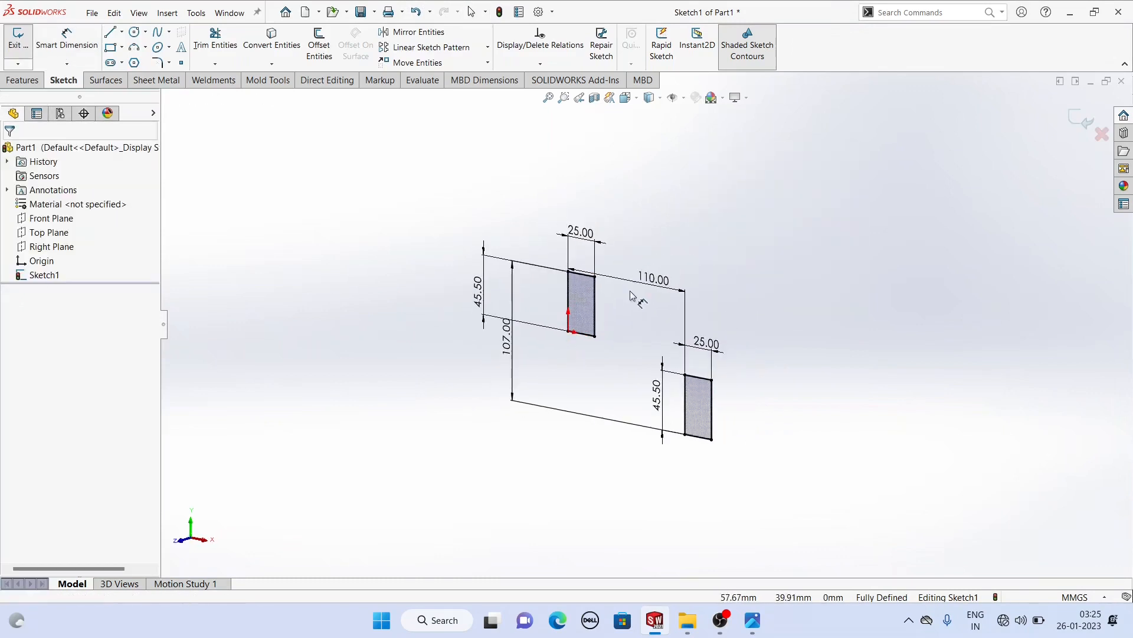
click(20, 81)
click(72, 54)
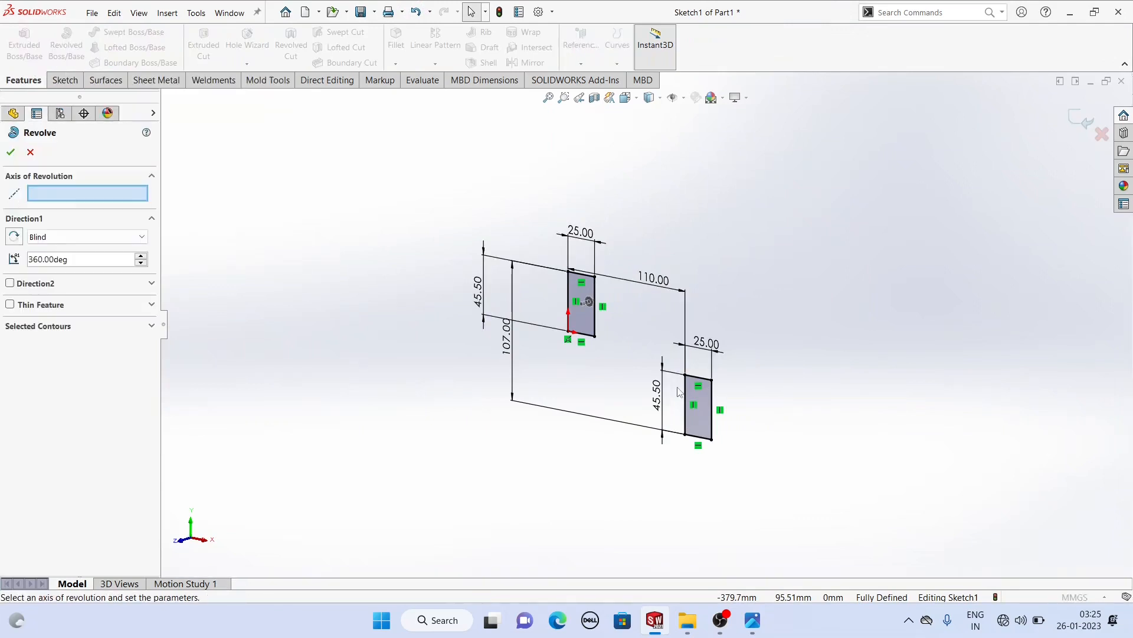
scroll(629, 342, down, 2)
click(88, 326)
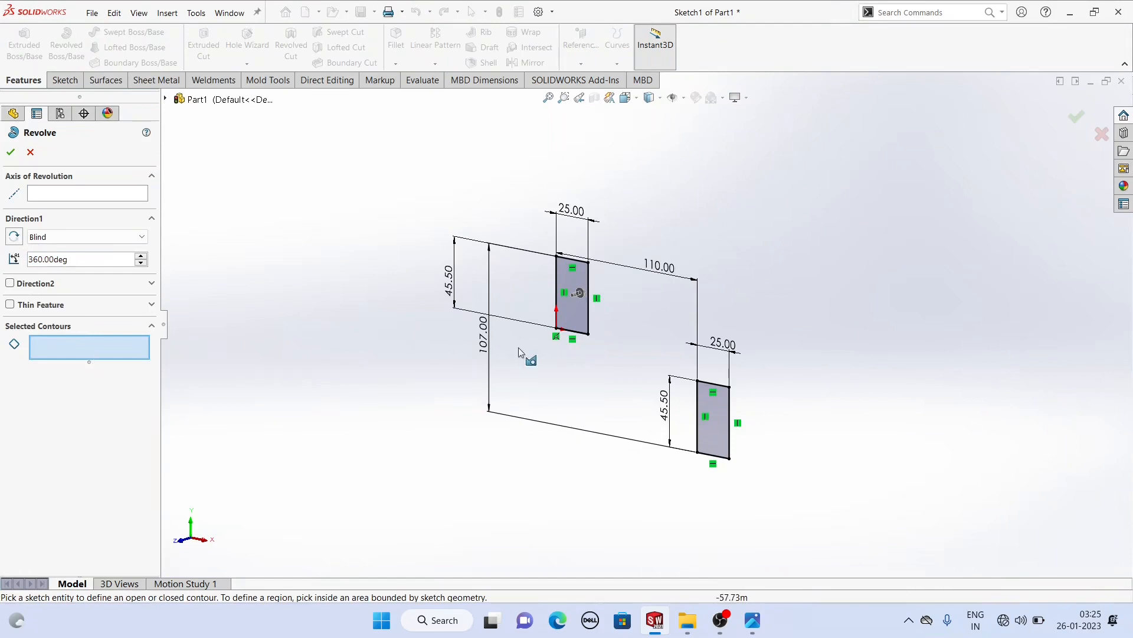
click(563, 290)
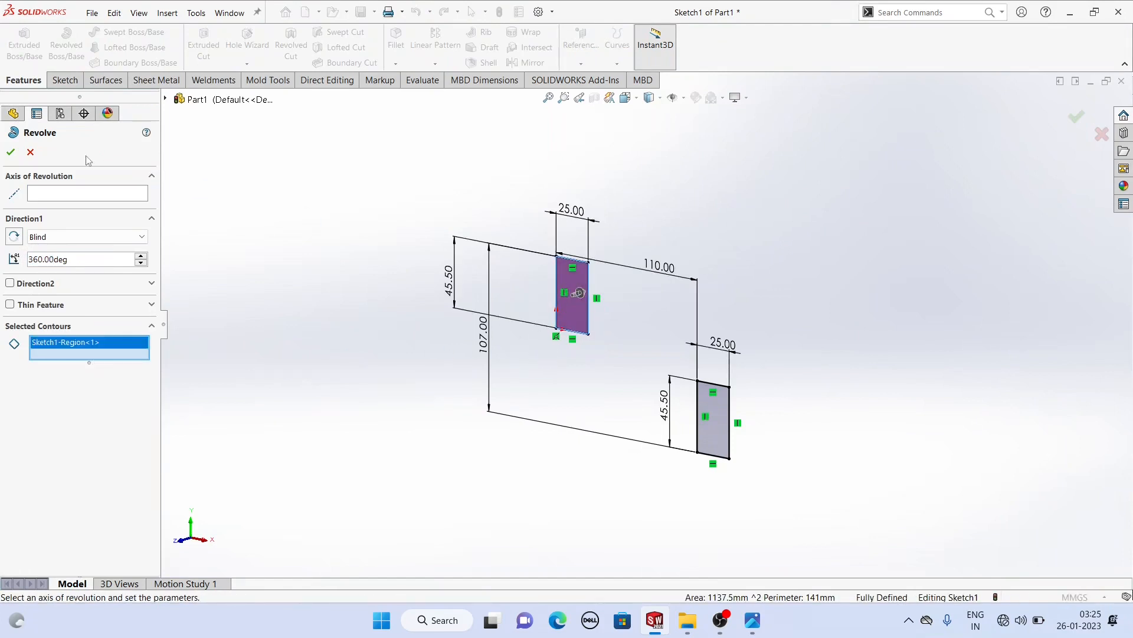
click(56, 195)
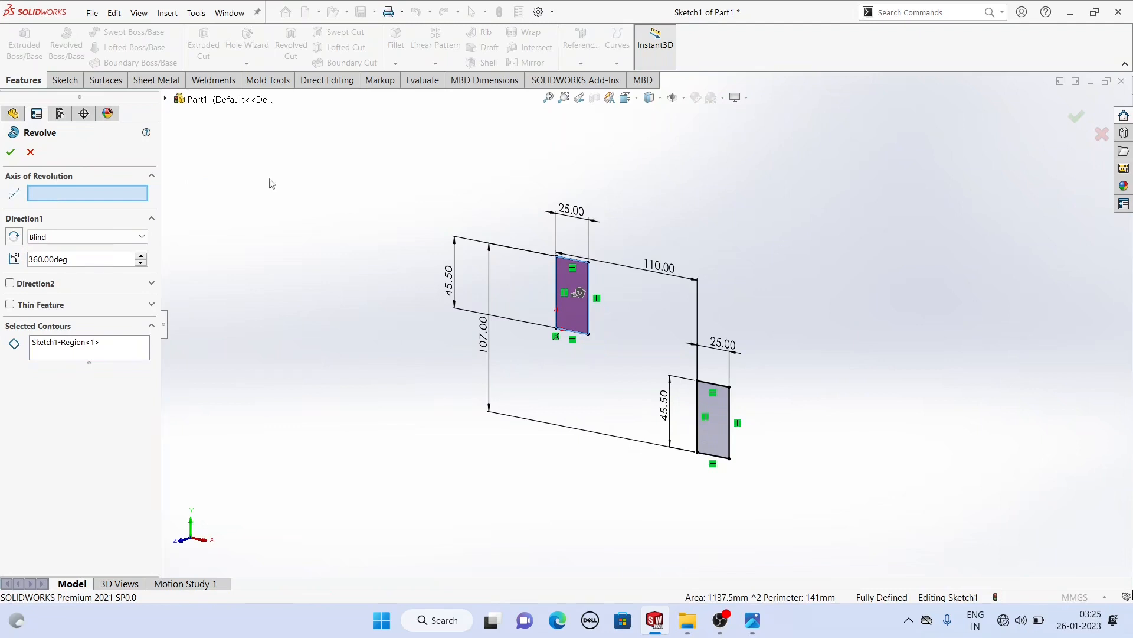
click(556, 285)
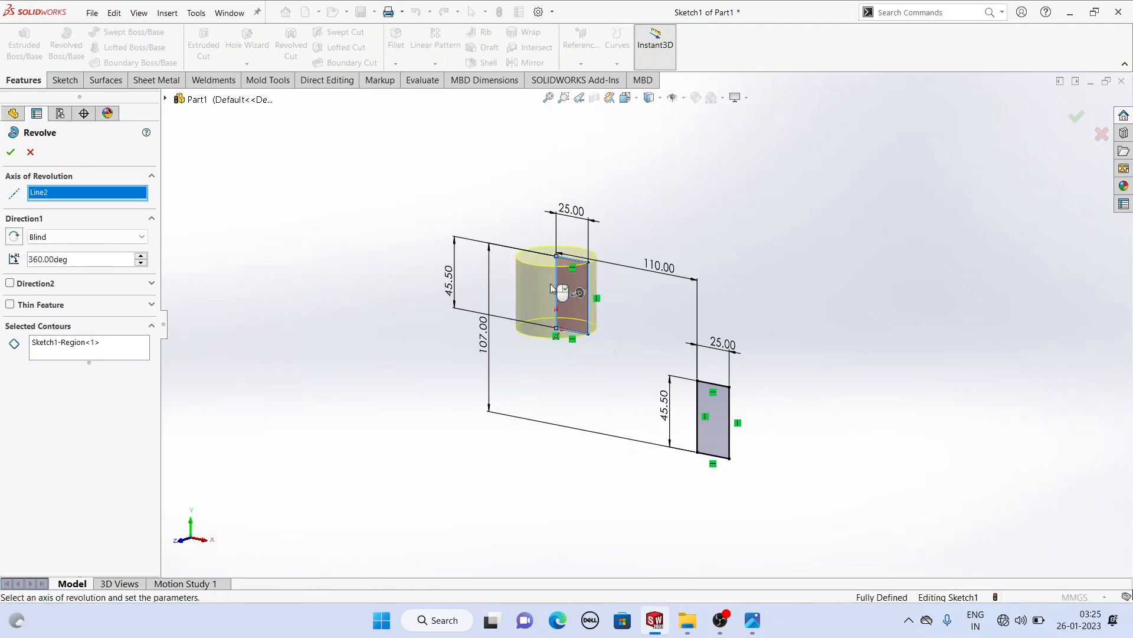
click(10, 153)
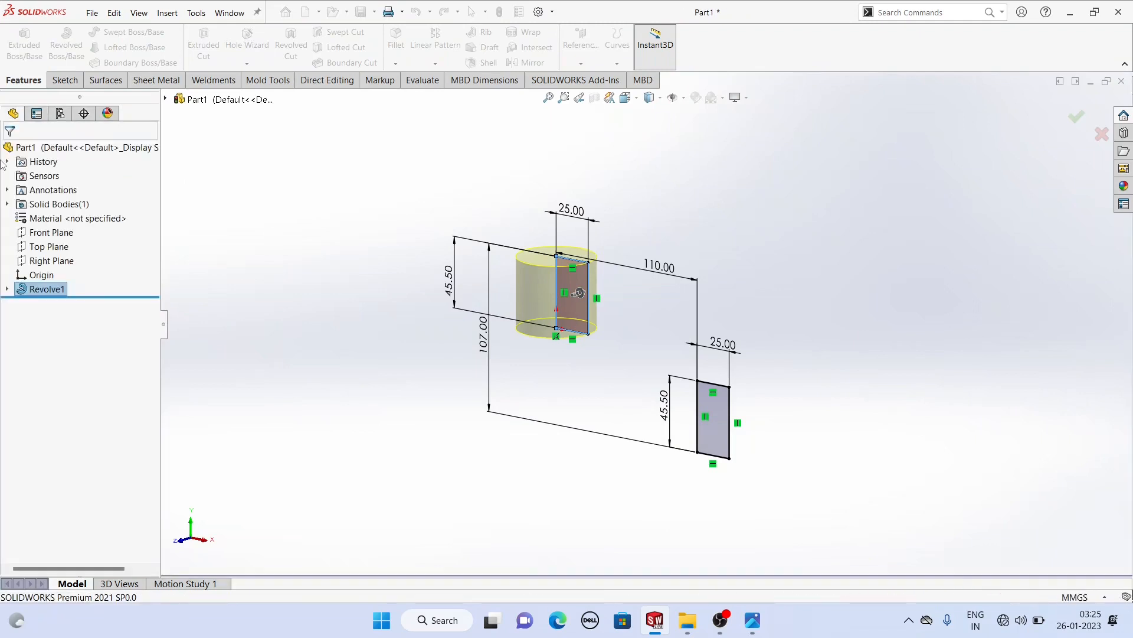
- Reuse Sketch1 to revolve only the second rectangle's region 360 degrees about its left vertical edge, with Merge result on
click(6, 289)
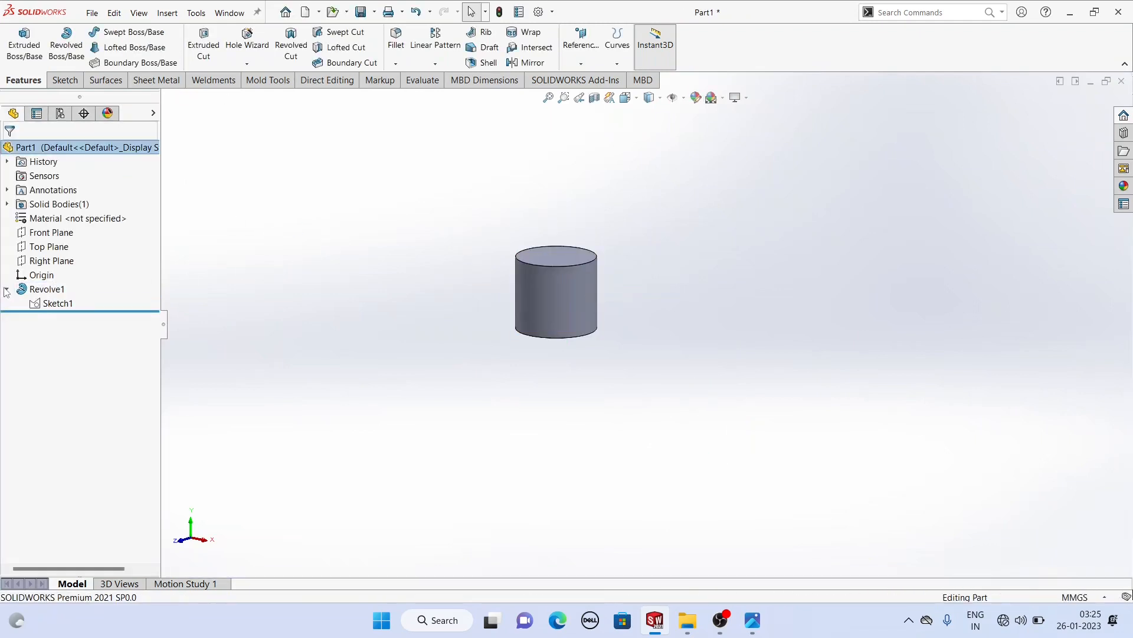
click(57, 306)
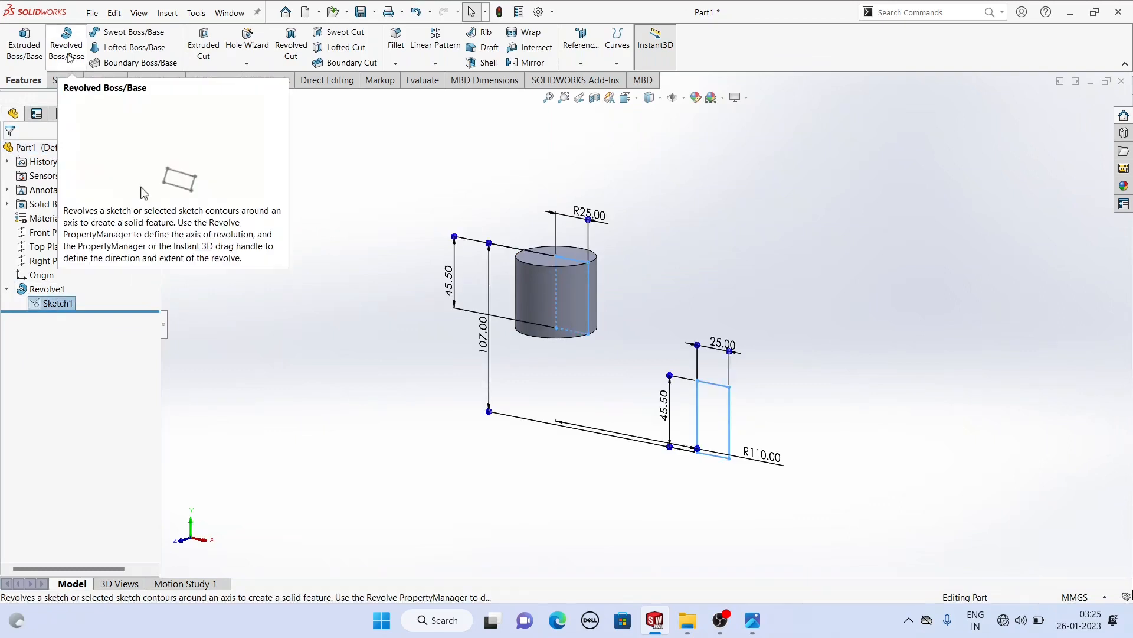
click(69, 58)
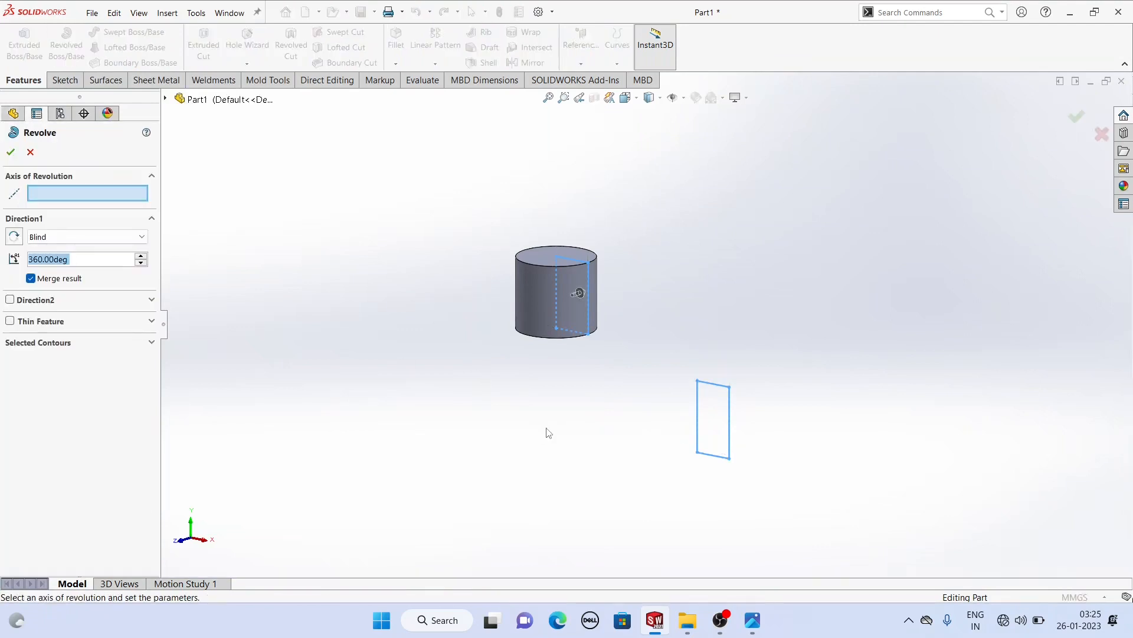
click(698, 438)
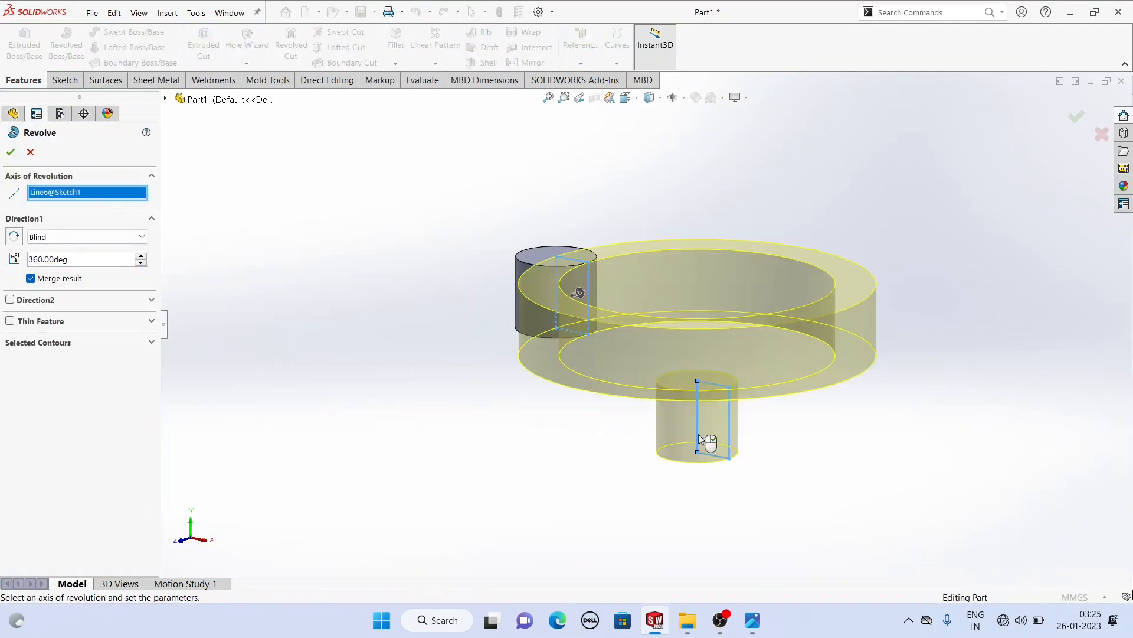
click(80, 344)
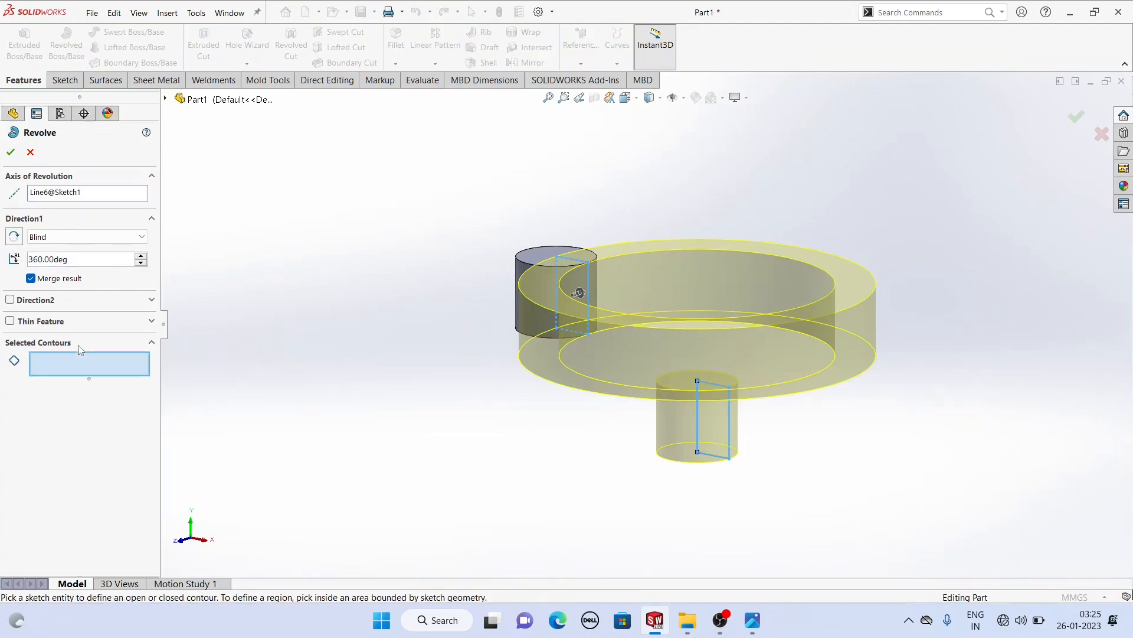
click(716, 433)
middle_drag(567, 412, 549, 410)
click(10, 153)
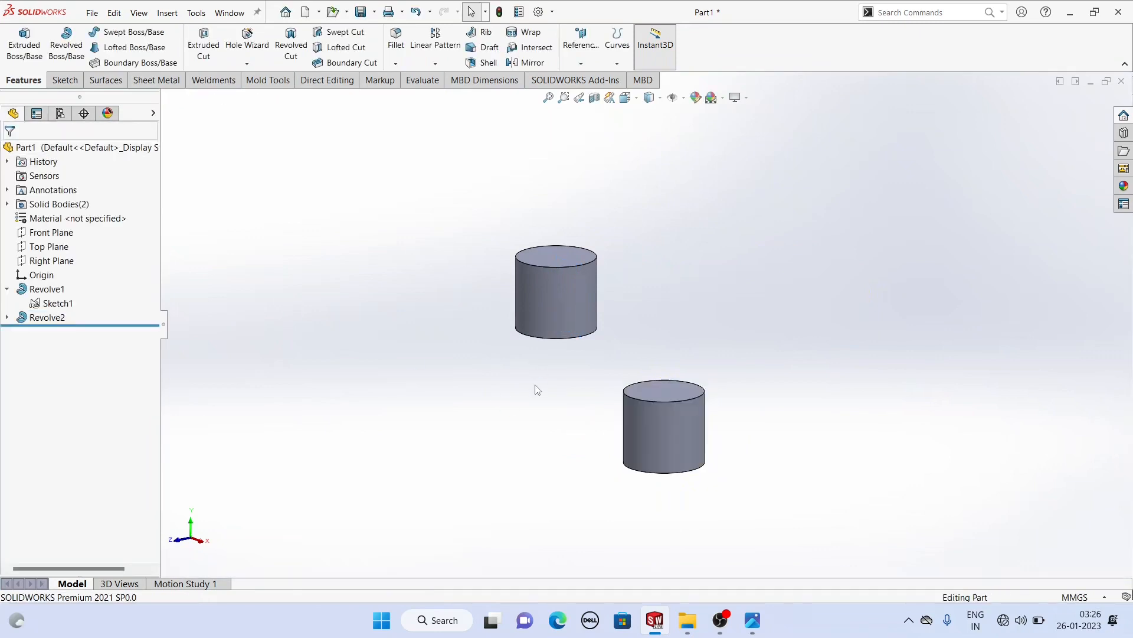
- Inspect the two cylindrical bosses and consult the reference drawing for the arm connecting them
scroll(537, 386, up, 3)
middle_drag(605, 361, 653, 423)
scroll(617, 358, down, 3)
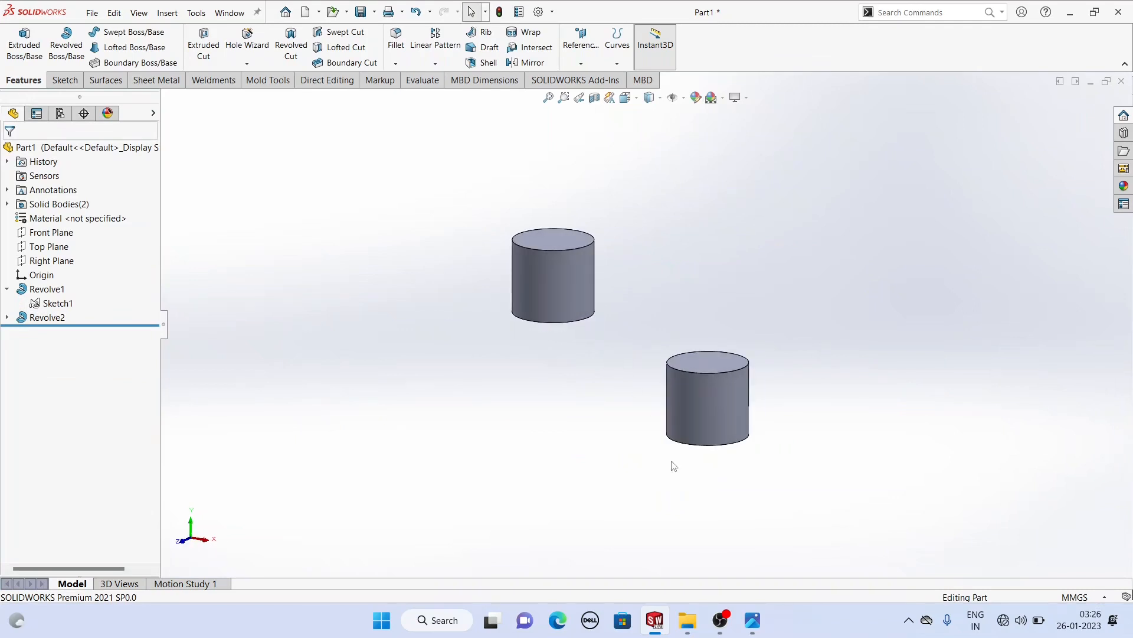
click(751, 630)
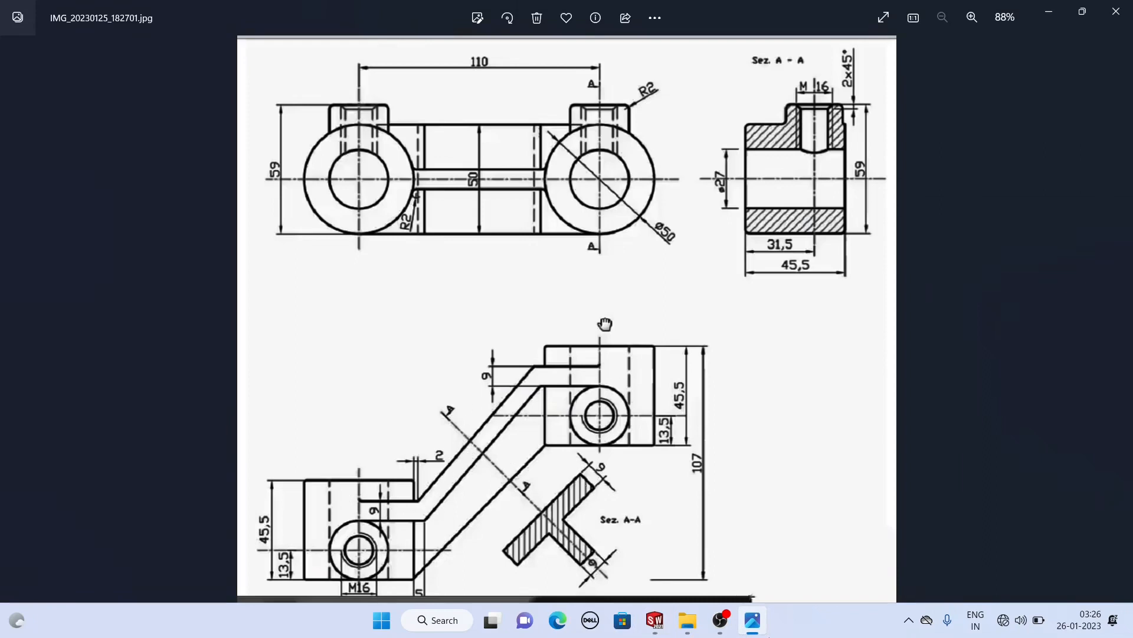
click(751, 620)
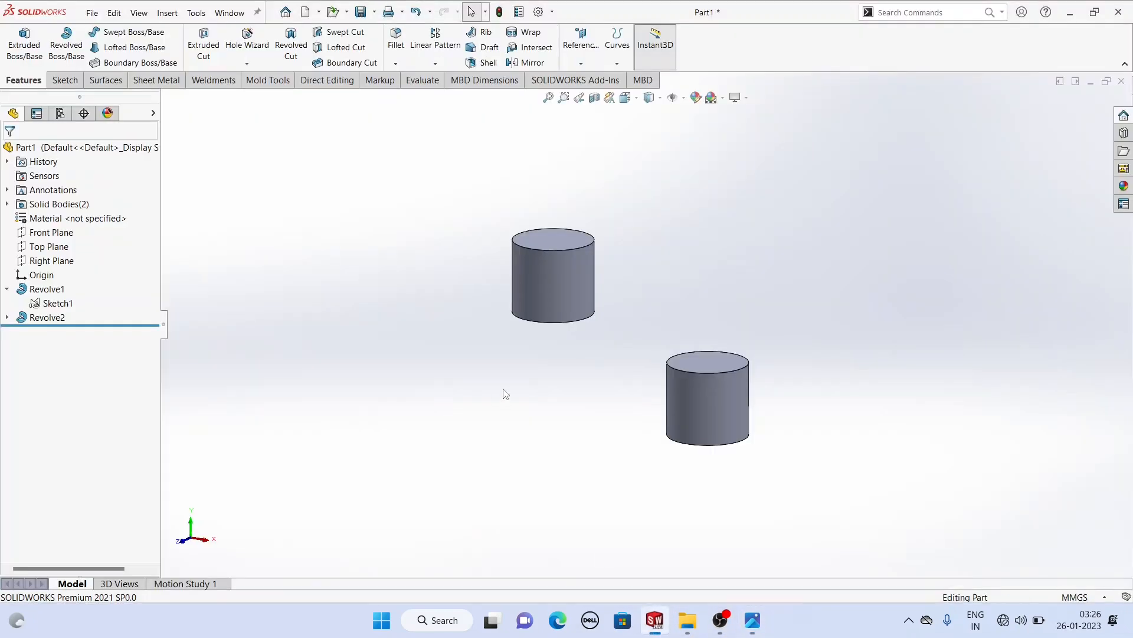
scroll(542, 370, up, 1)
mouse_move(542, 371)
middle_down()
mouse_move(564, 375)
mouse_move(537, 367)
middle_up()
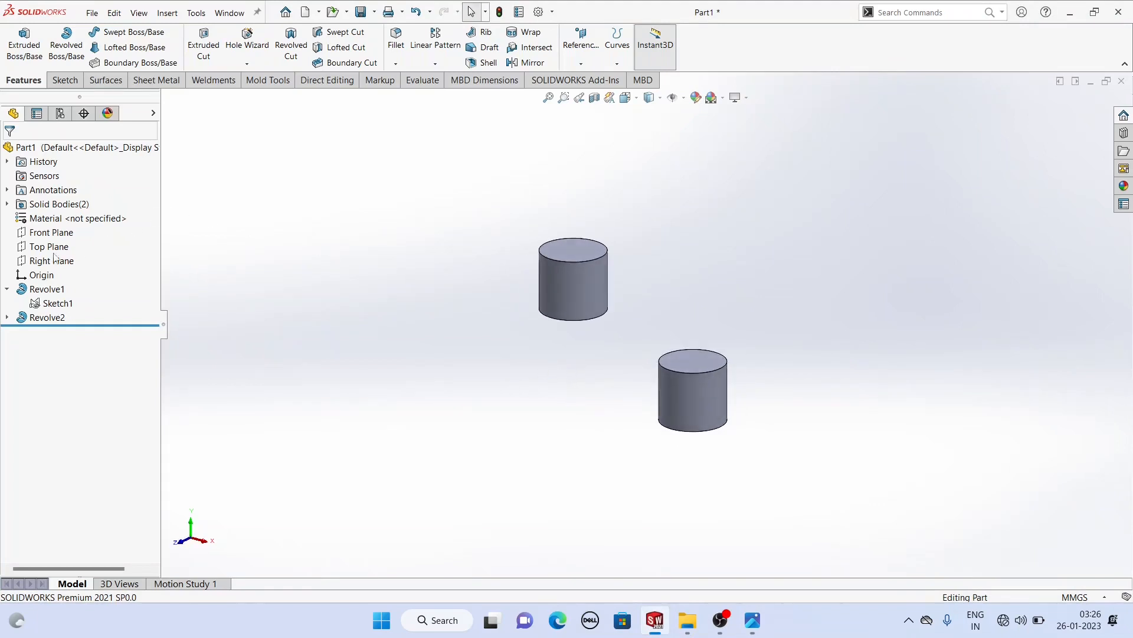
- Start a new sketch on the Front Plane for the arm connecting the two bosses
click(52, 236)
middle_drag(251, 265, 323, 265)
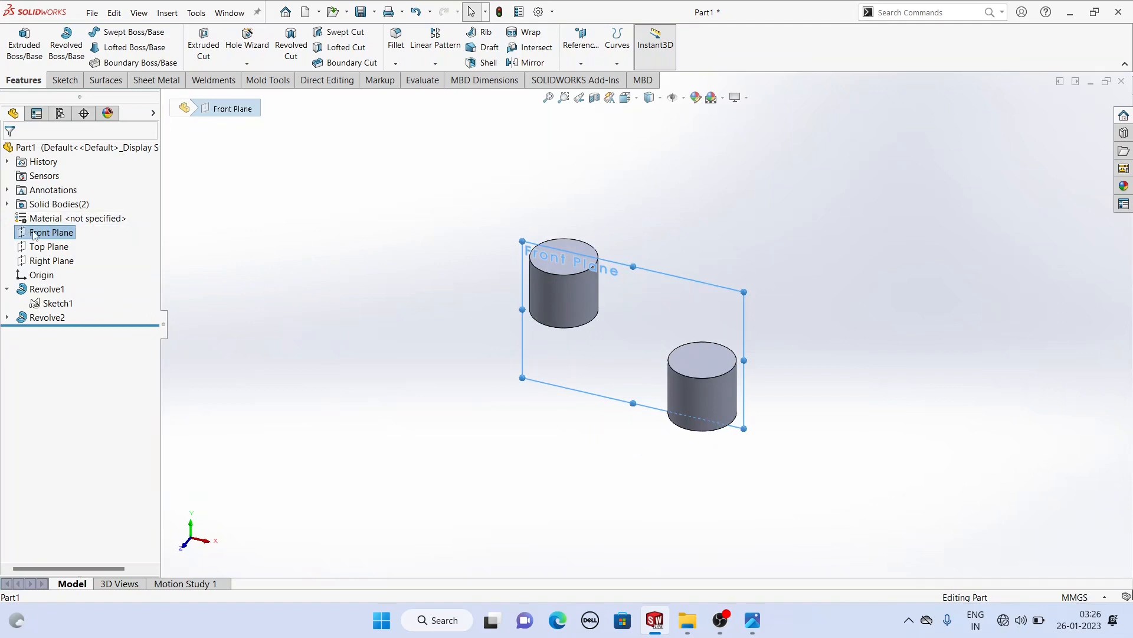
click(44, 206)
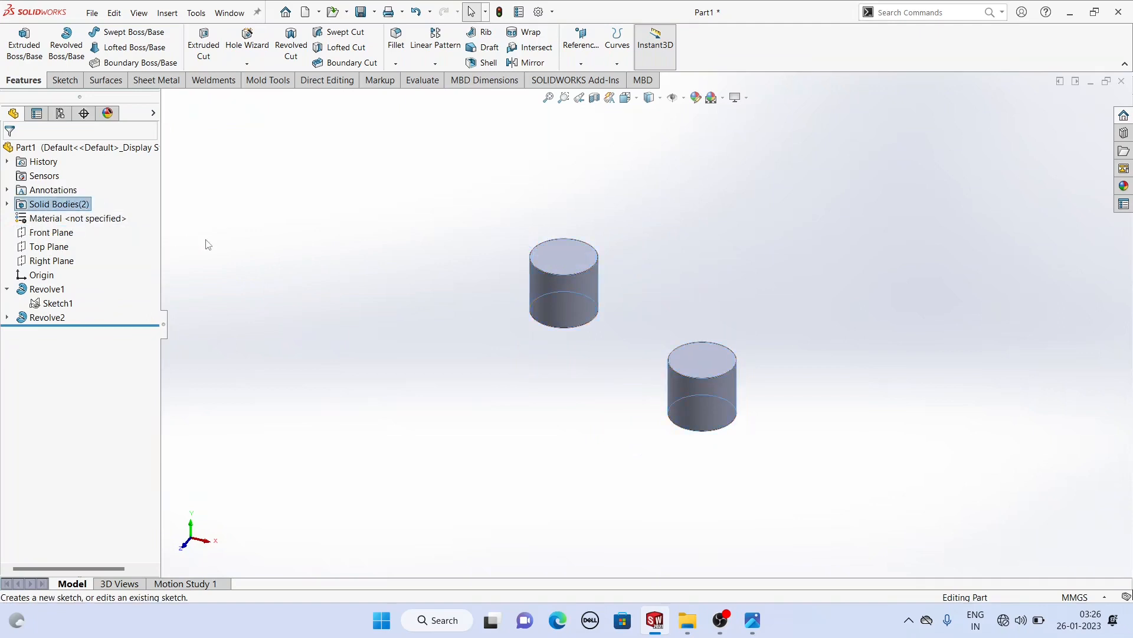
click(51, 232)
click(94, 216)
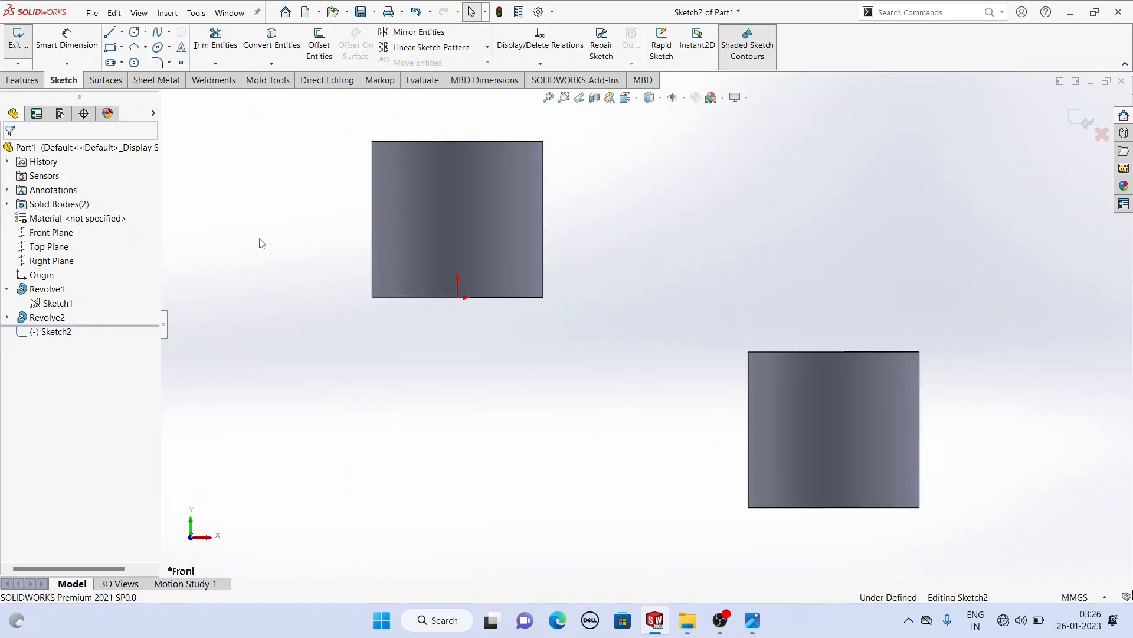
- Sketch a short vertical line inside the upper boss, on its axis directly above the origin, and leave the Line tool
click(109, 34)
scroll(609, 236, down, 1)
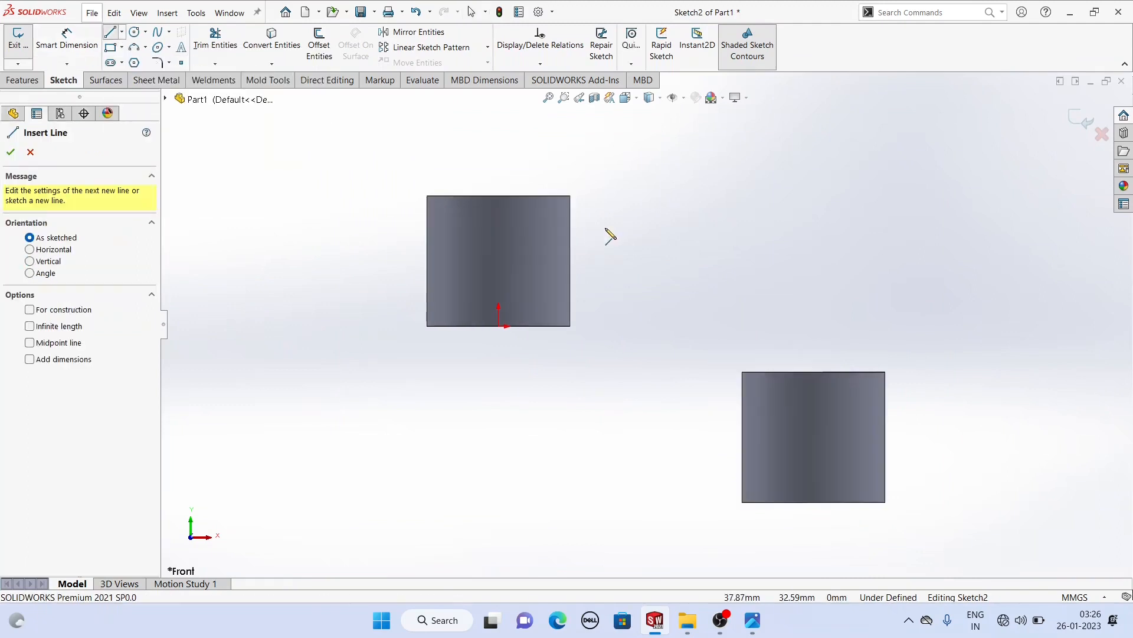
click(498, 243)
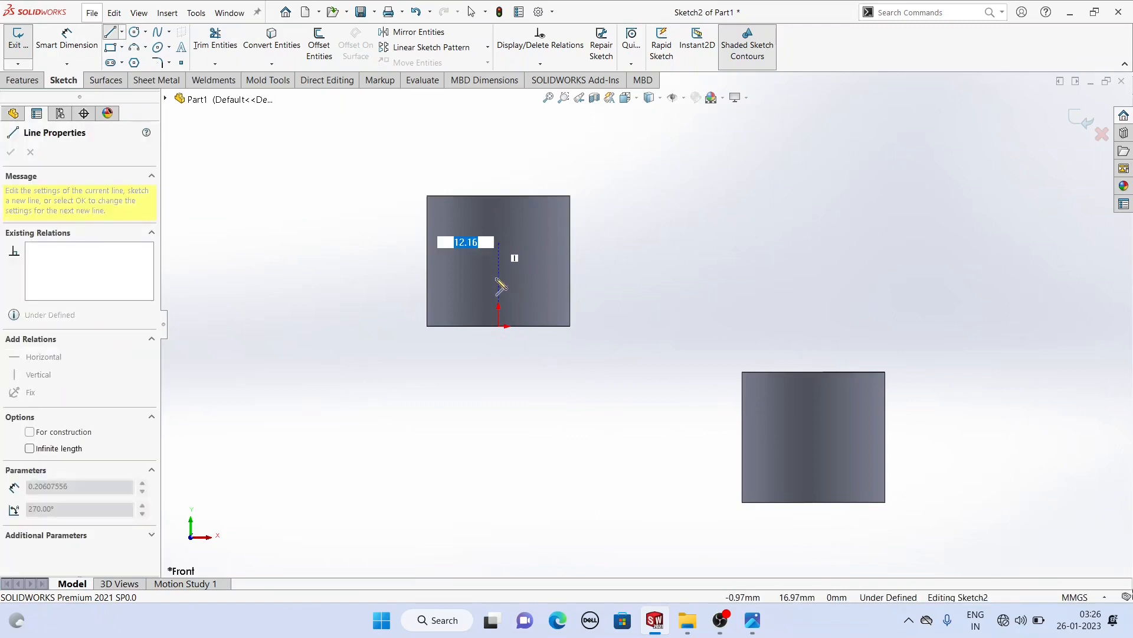
click(498, 281)
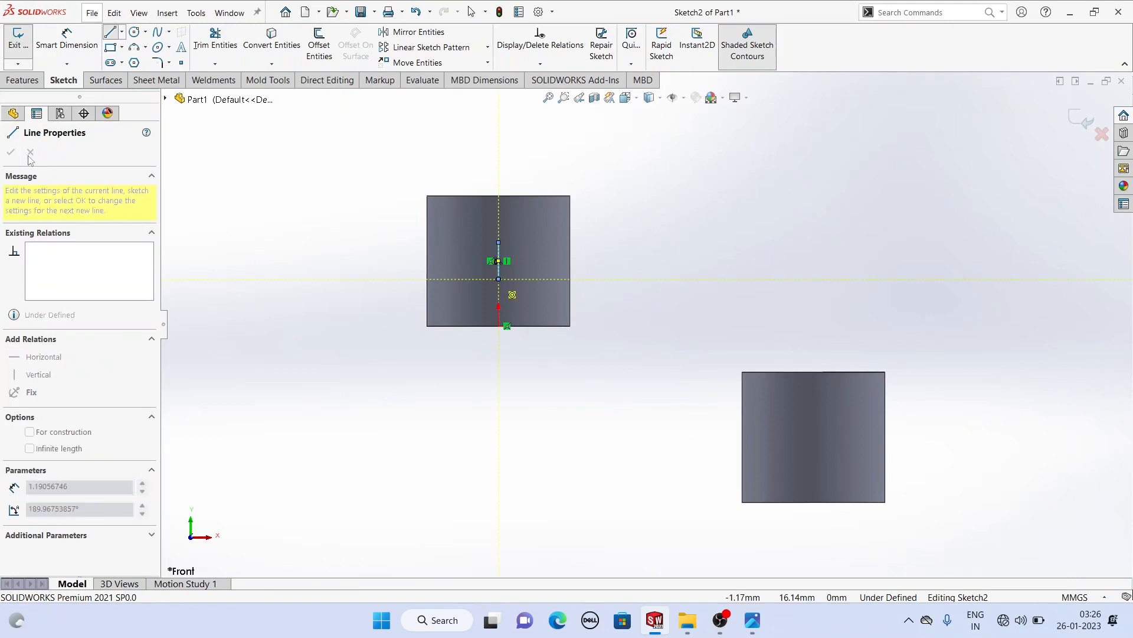
right_click(341, 169)
click(375, 172)
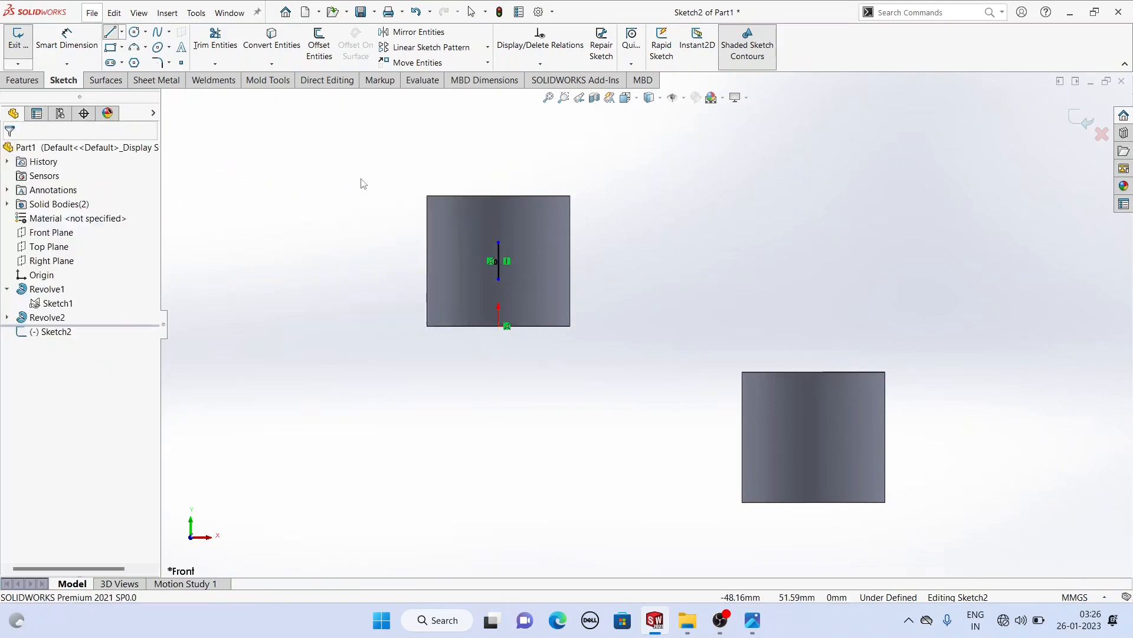
- Sketch the arm's lower outline from a short vertical line on the lower boss's axis through horizontal, sloped and horizontal segments into the upper boss
click(59, 331)
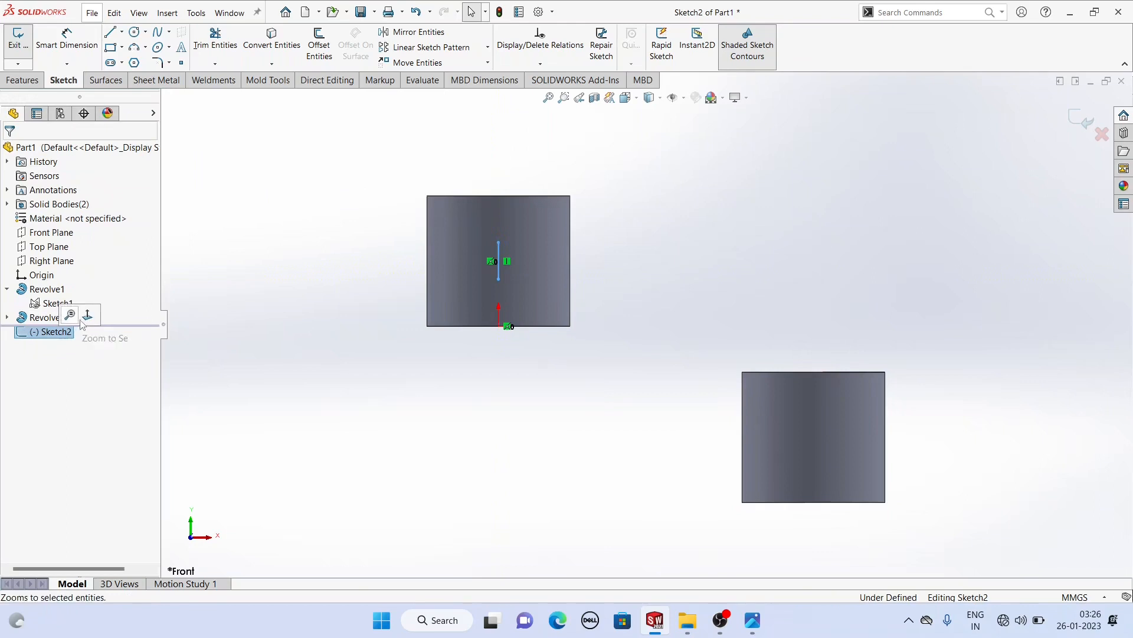
click(83, 323)
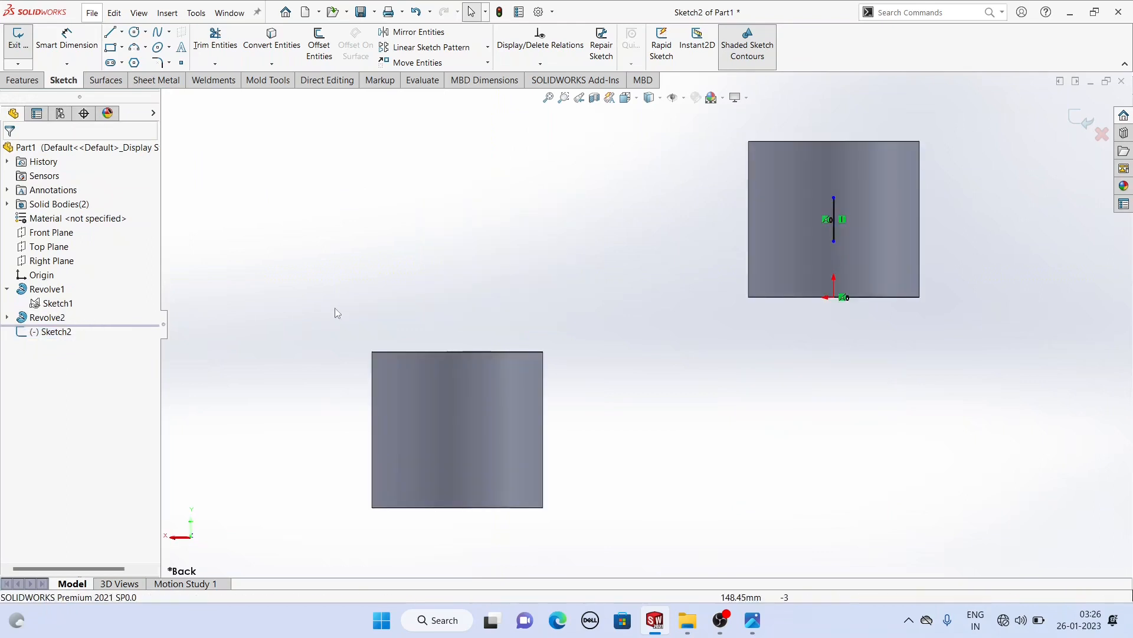
click(111, 33)
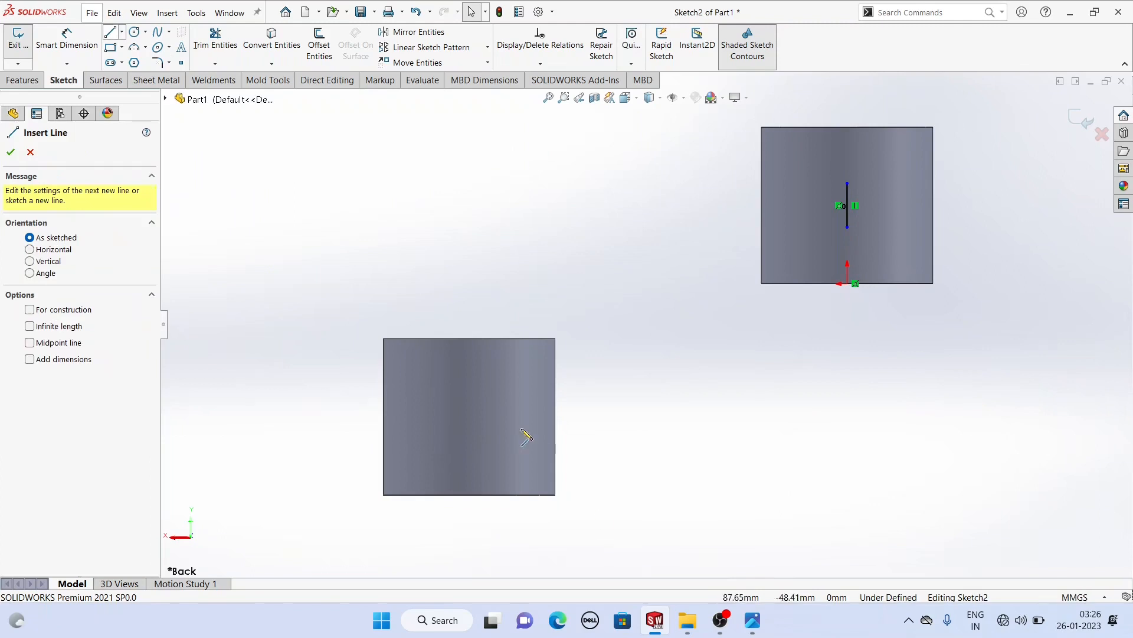
click(467, 400)
click(467, 452)
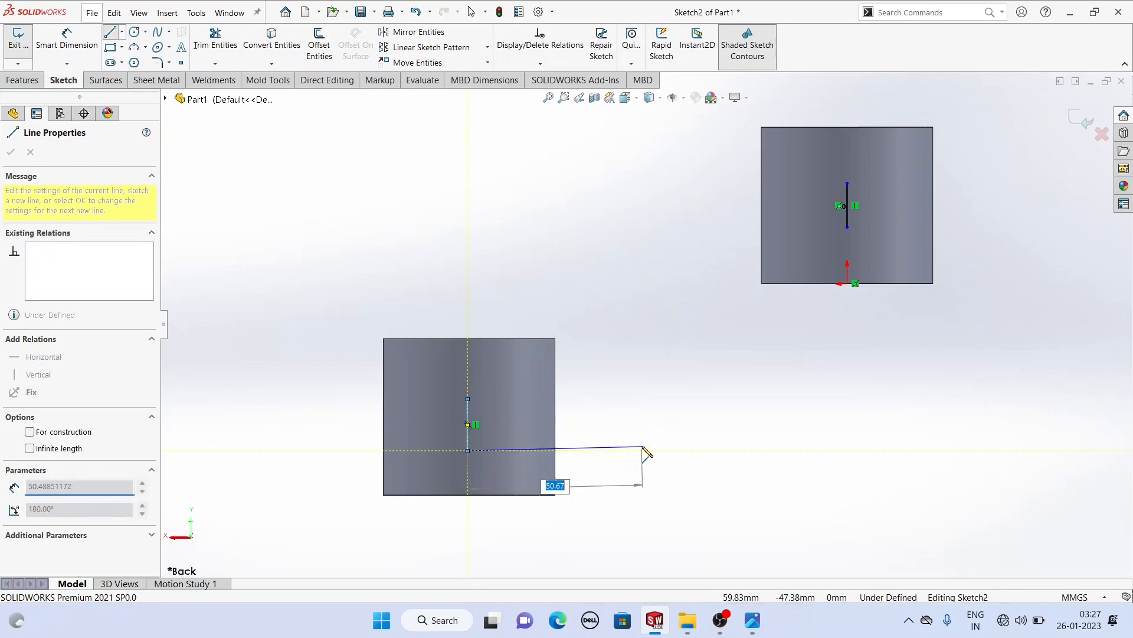
click(598, 450)
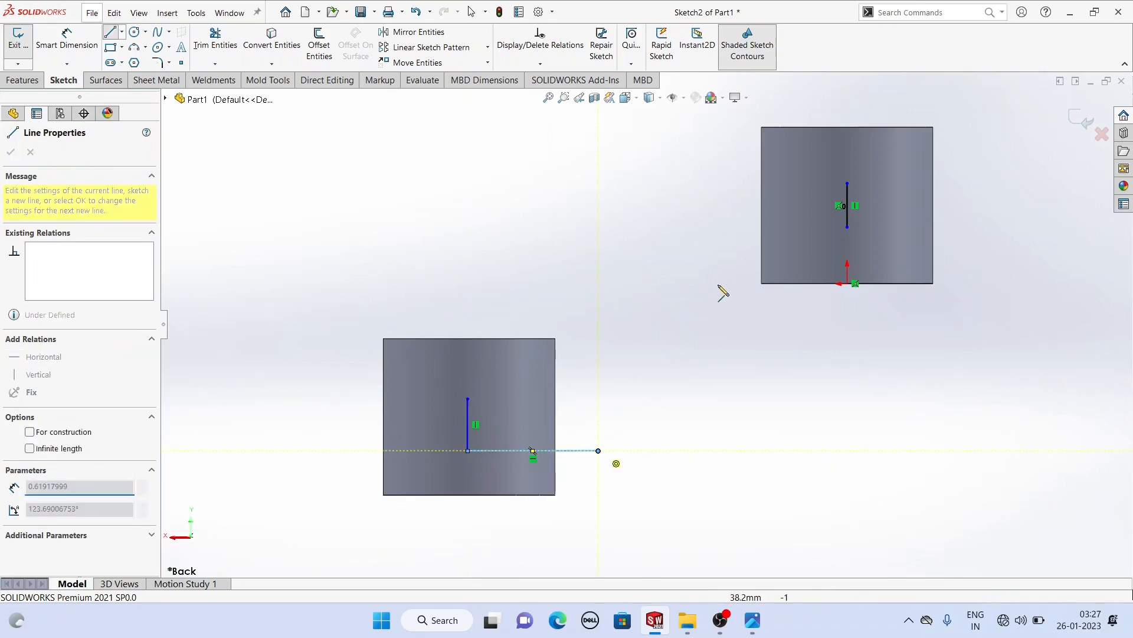
click(754, 248)
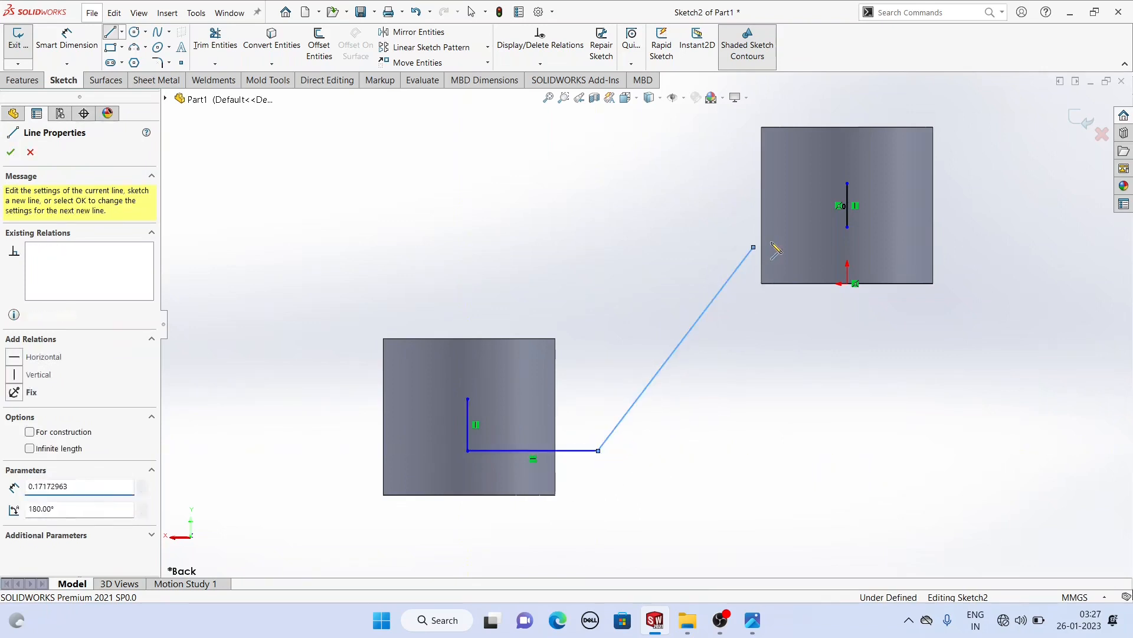
click(848, 247)
key(Escape)
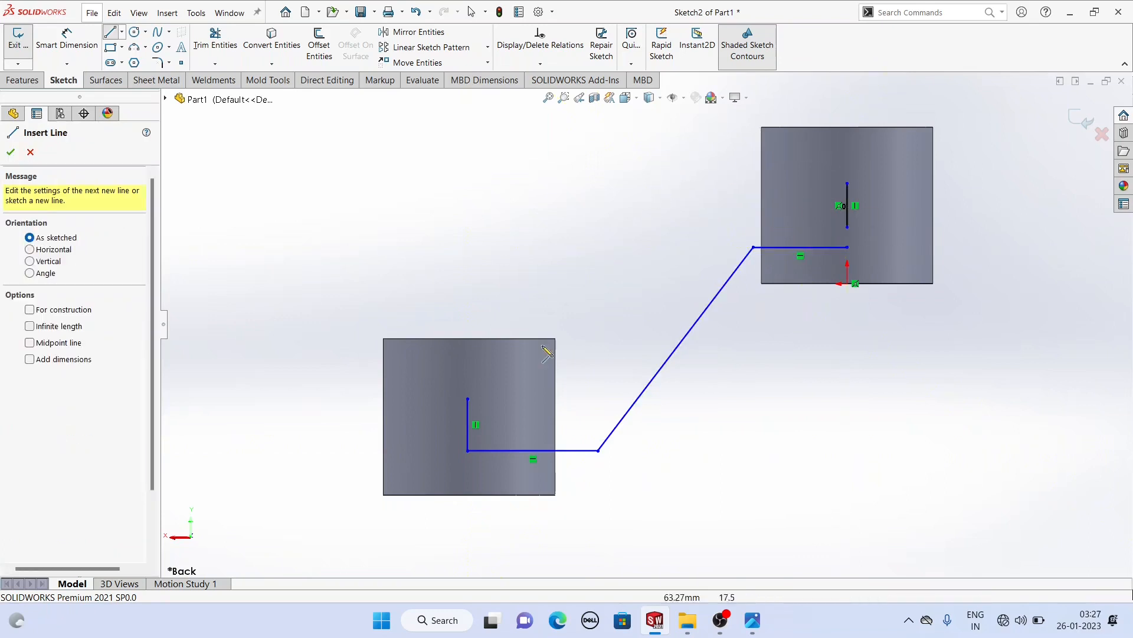
- Sketch the arm's upper outline from the vertical line's top end with a horizontal, an about 72 mm sloped and a horizontal segment into the upper boss
click(467, 399)
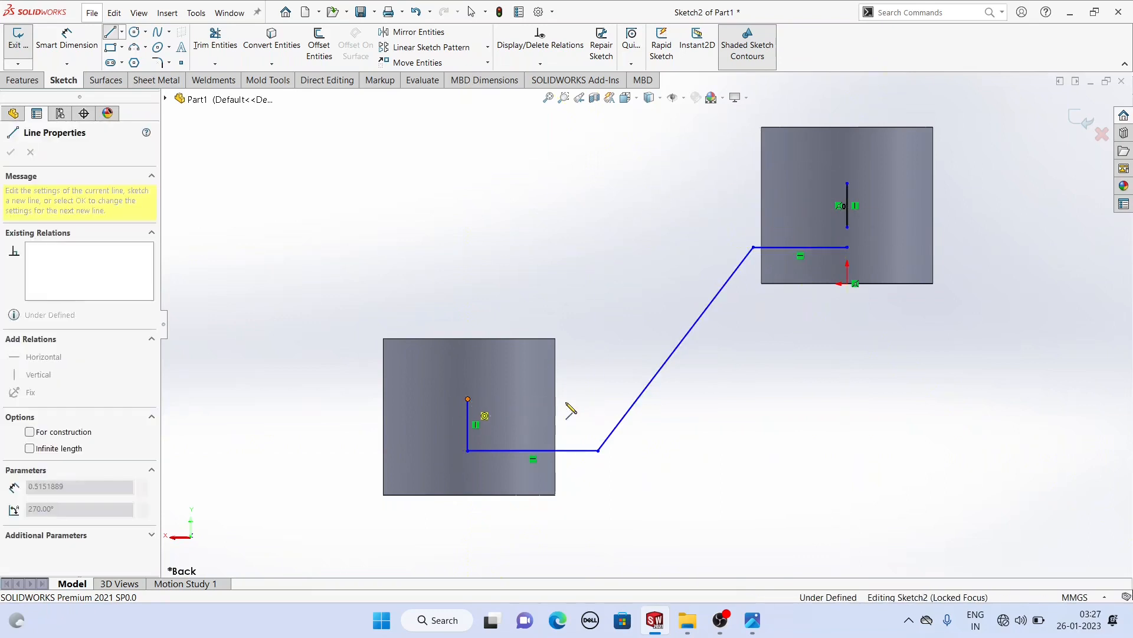
click(572, 399)
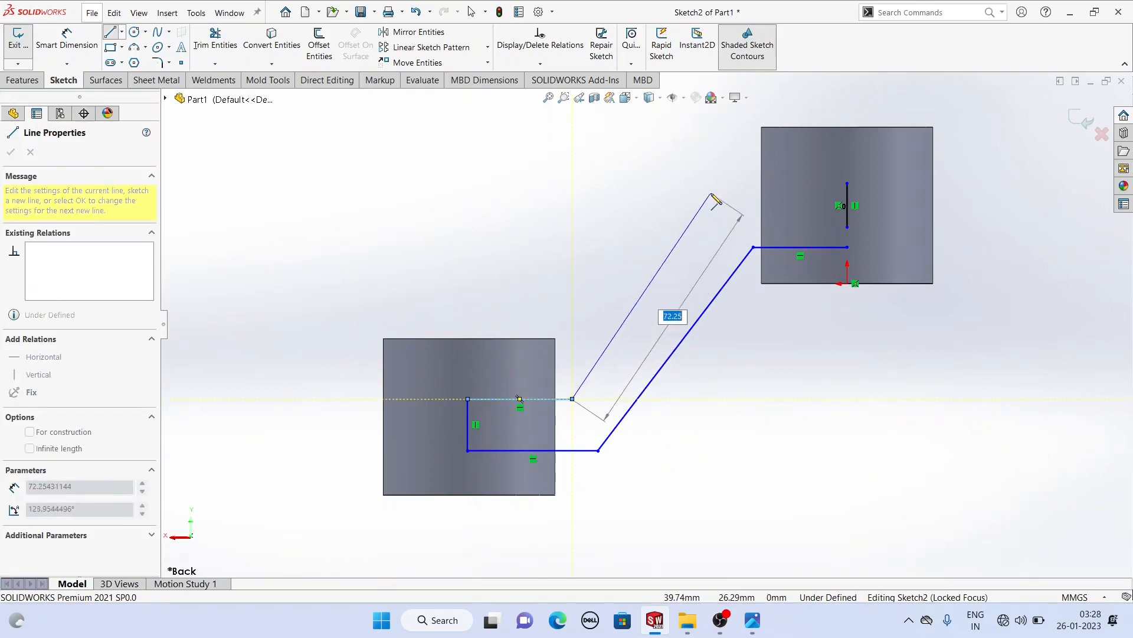
click(711, 194)
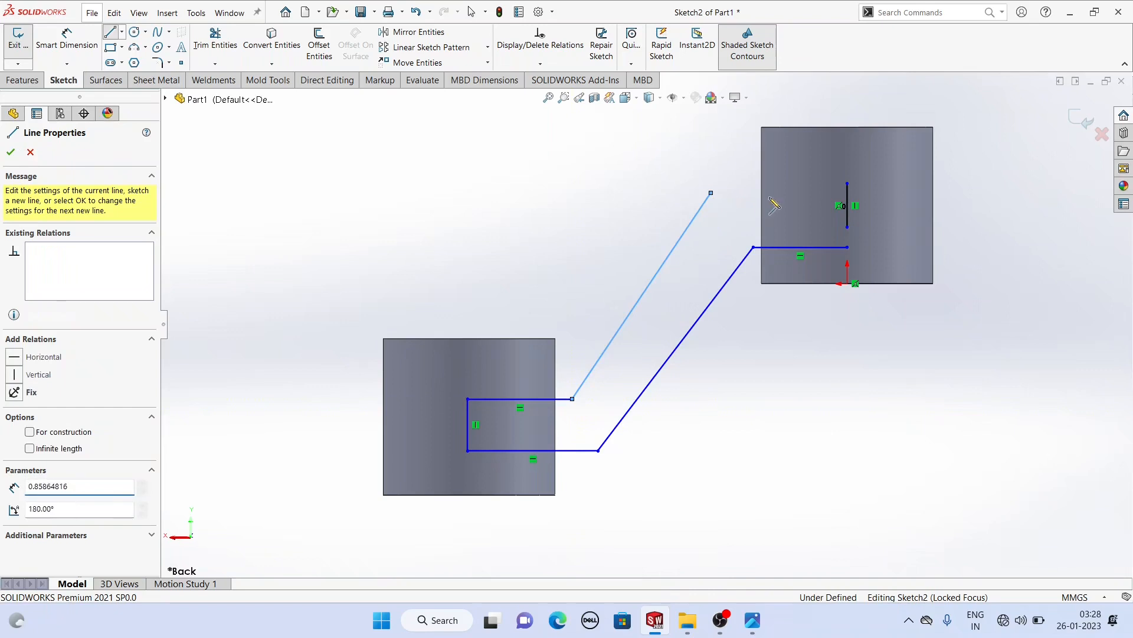
click(807, 193)
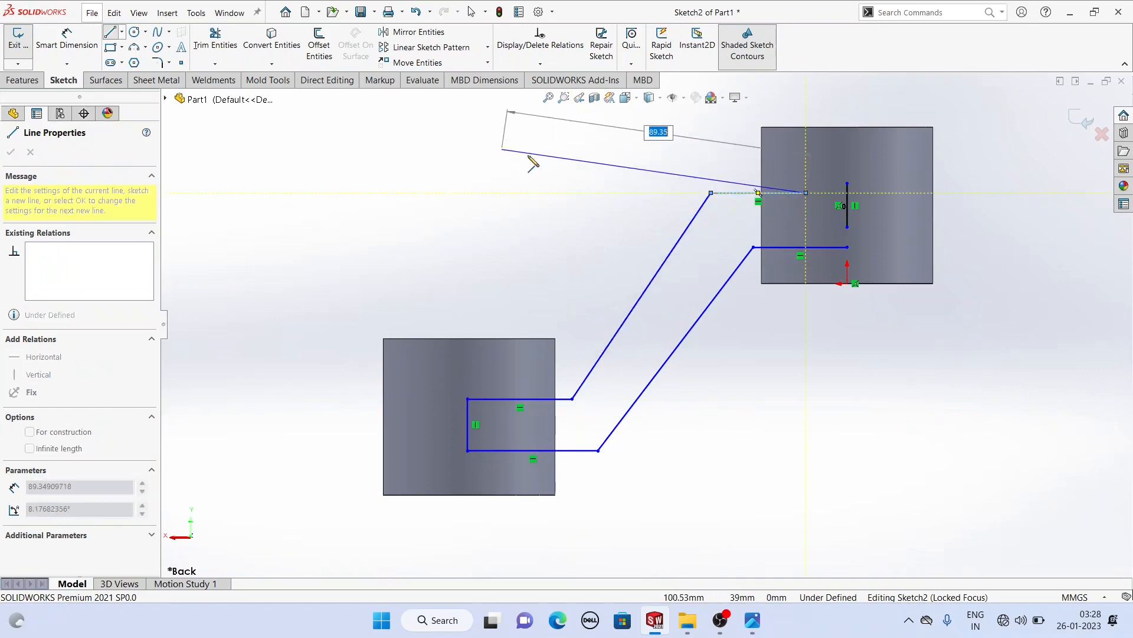
key(Escape)
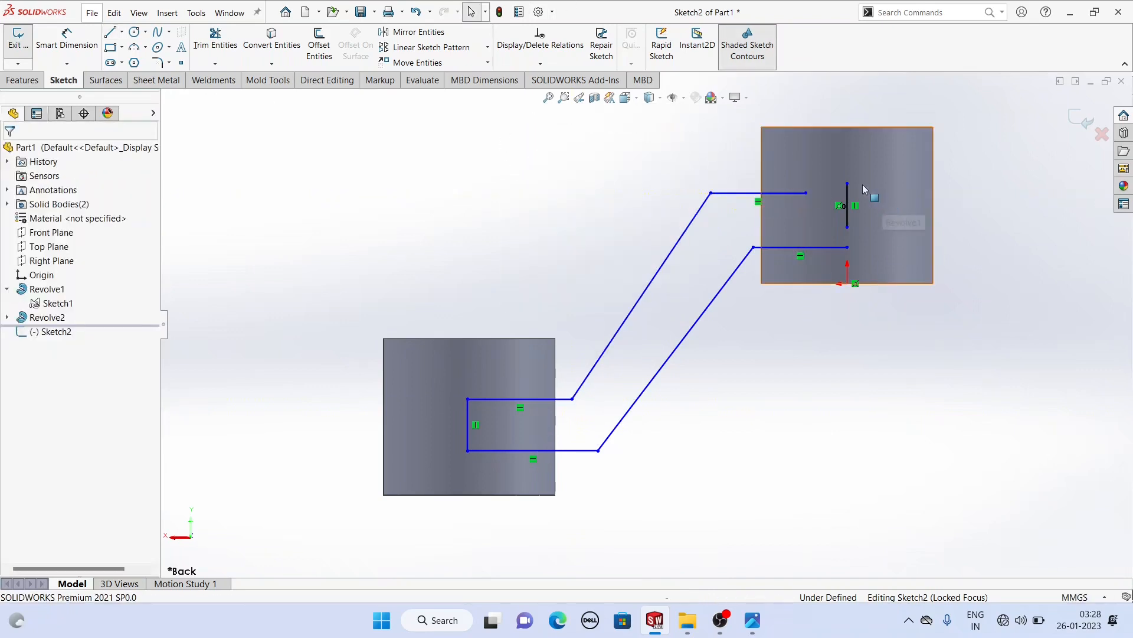
- Make the open ends of the upper and lower outlines coincident with the top and bottom endpoints of the vertical line in the upper boss
click(848, 184)
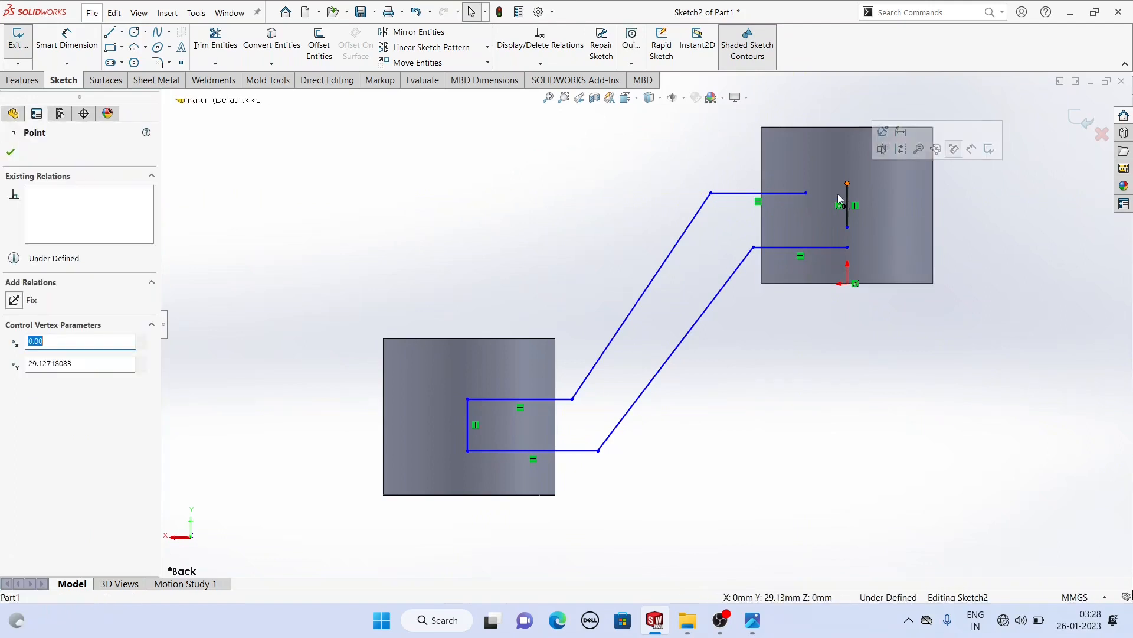
ctrl+click(806, 193)
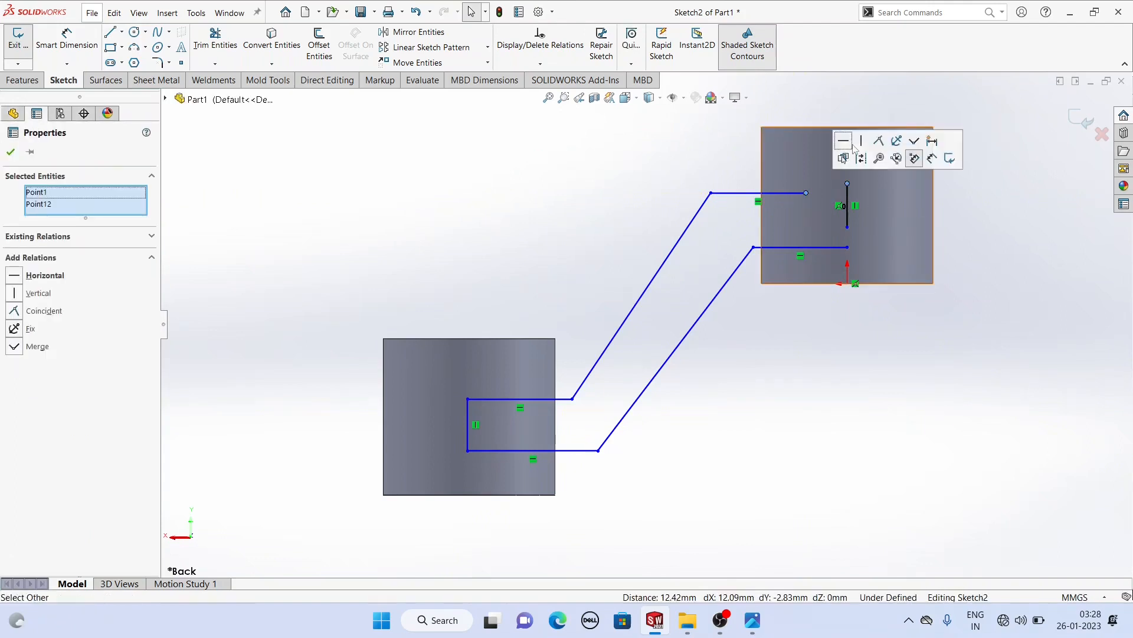
click(878, 140)
key(Escape)
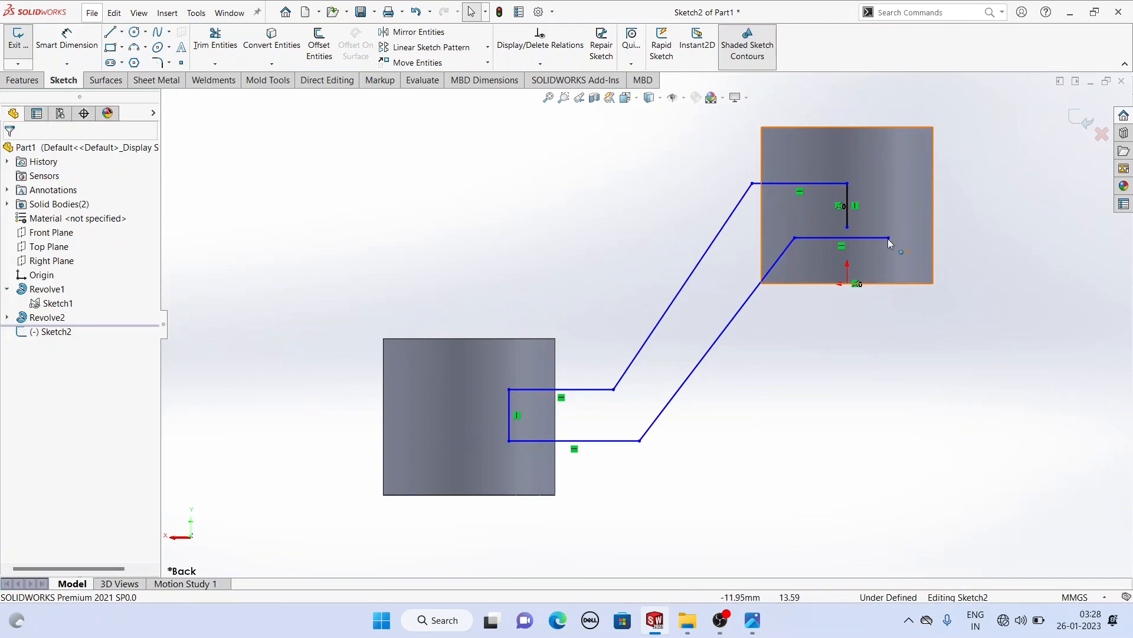
click(889, 239)
ctrl+click(847, 227)
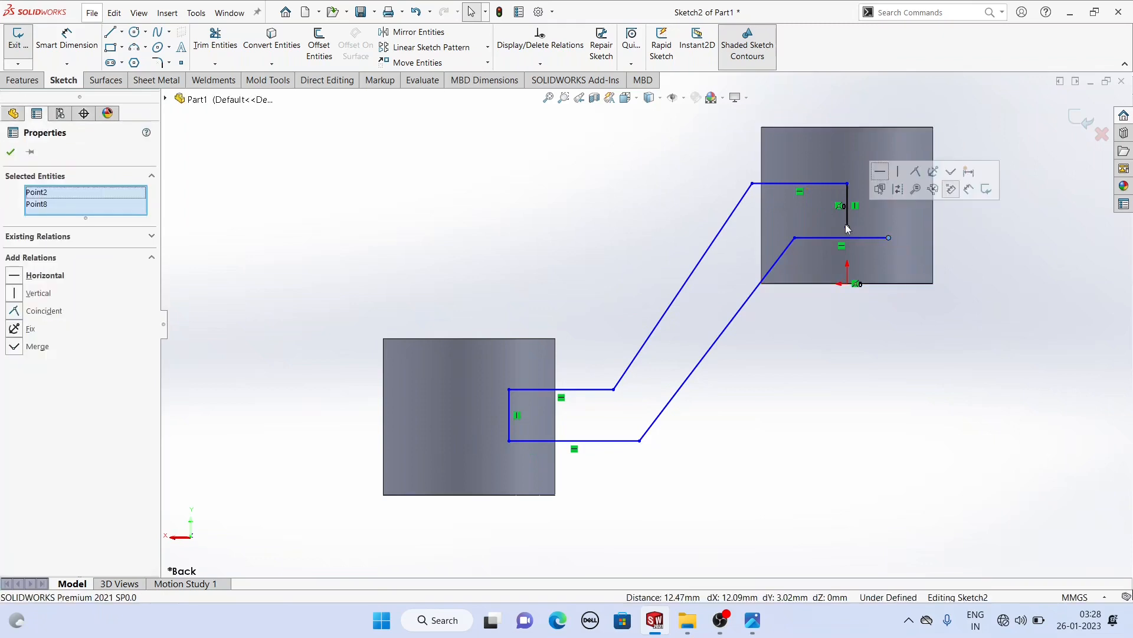
click(913, 174)
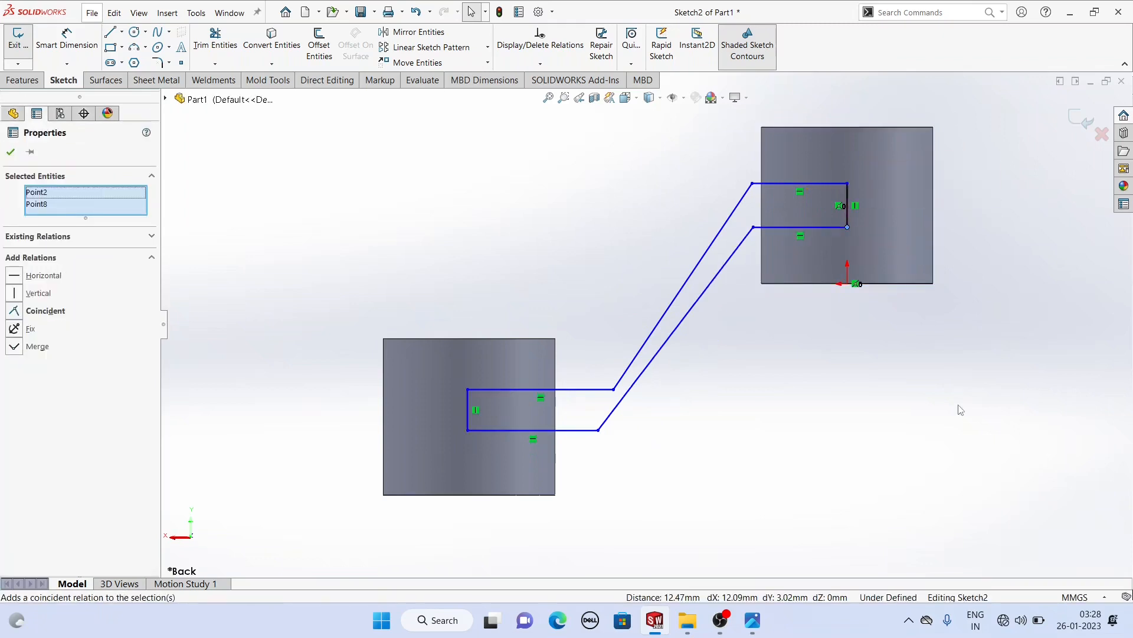
key(Escape)
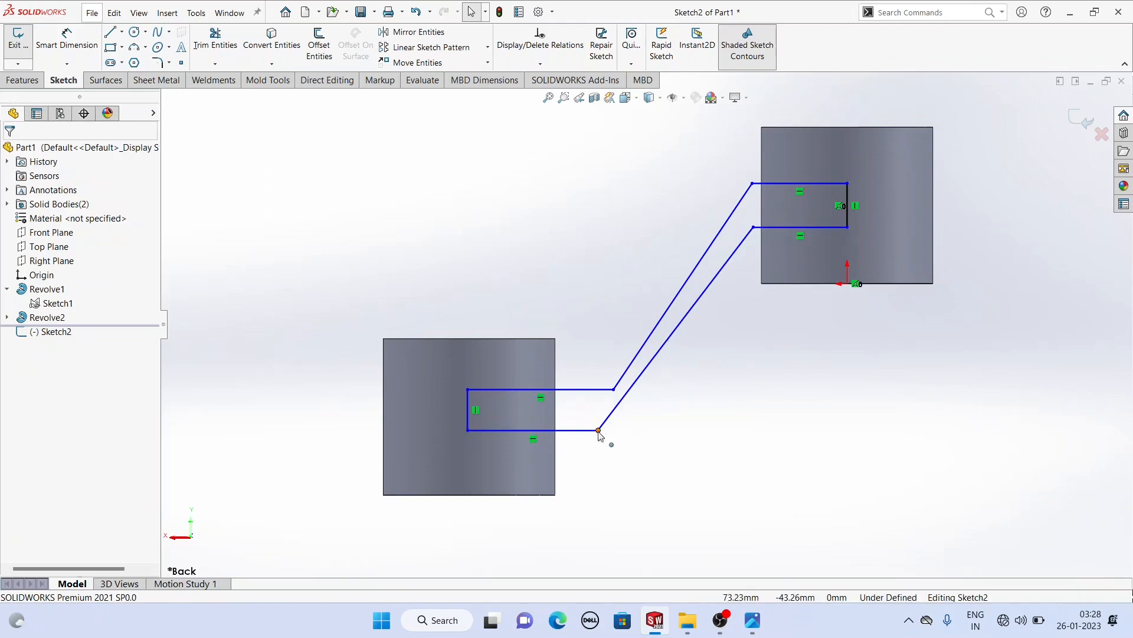
- Move the arm's lower outside corner farther down and make the two sloped lines parallel
drag(599, 429, 614, 453)
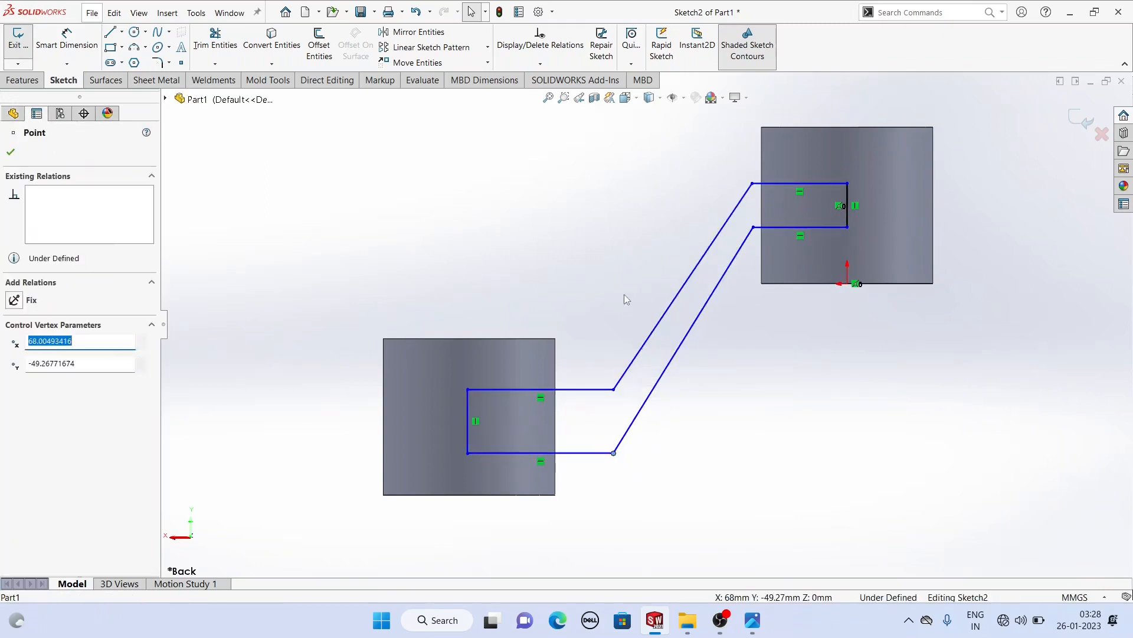
key(Escape)
click(660, 353)
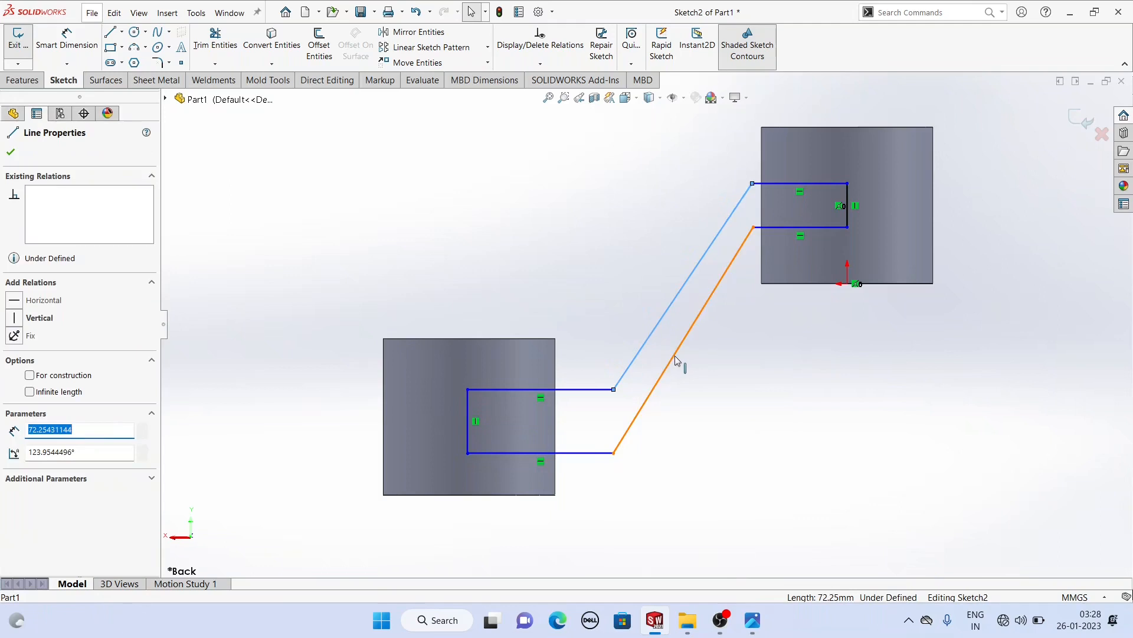
ctrl+click(677, 360)
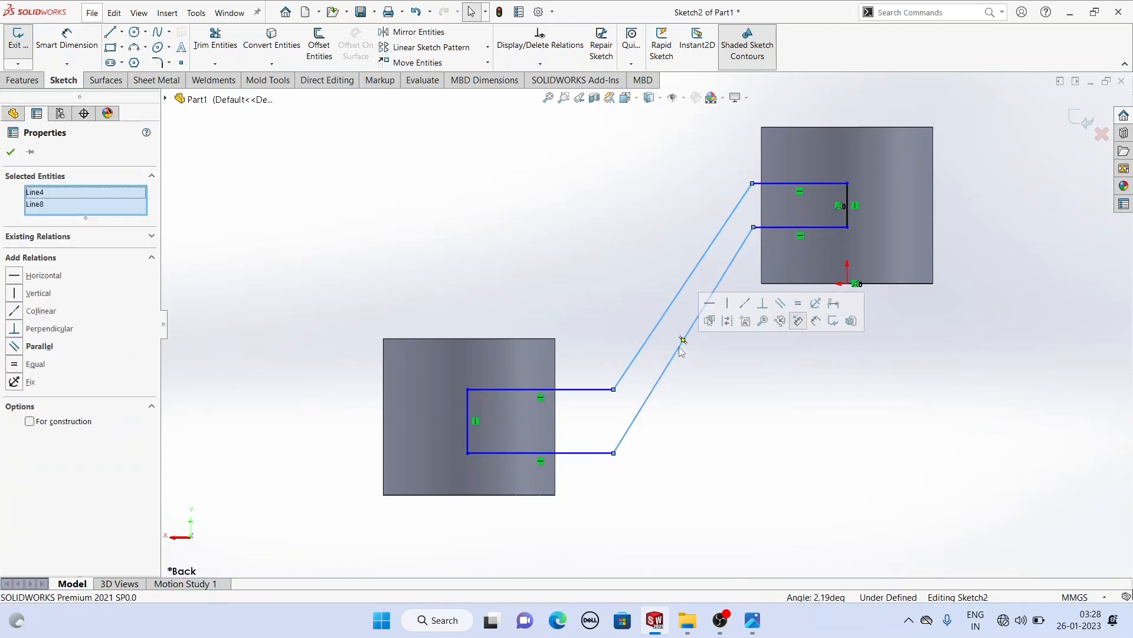
click(779, 304)
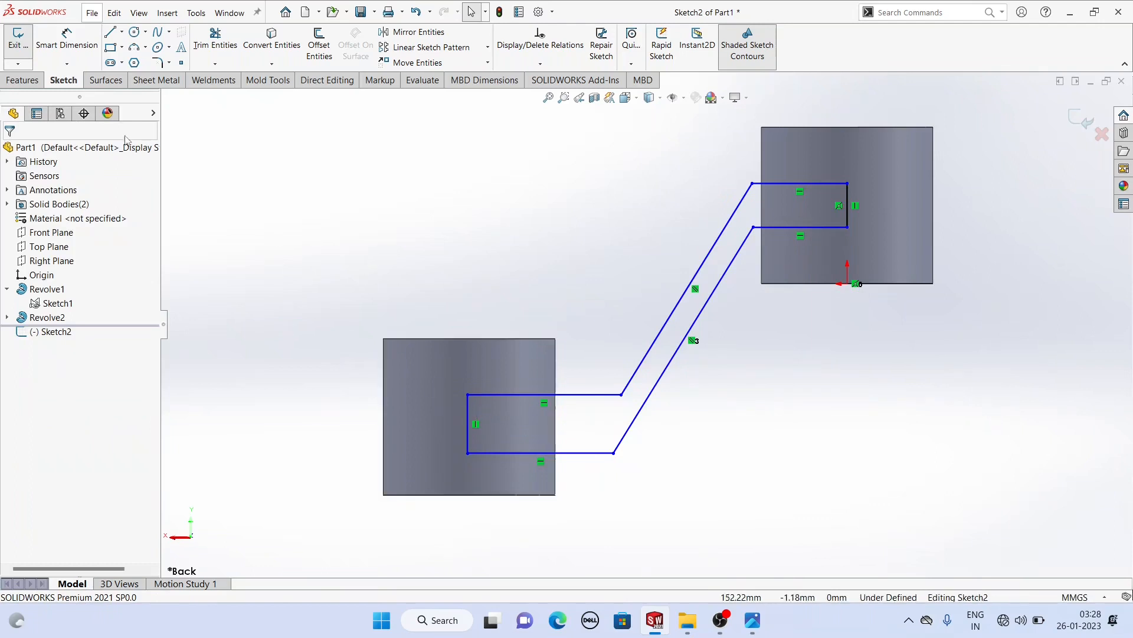
- Dimension the arm's bottom horizontal line as 27.5 mm above the lower boss's base
click(69, 47)
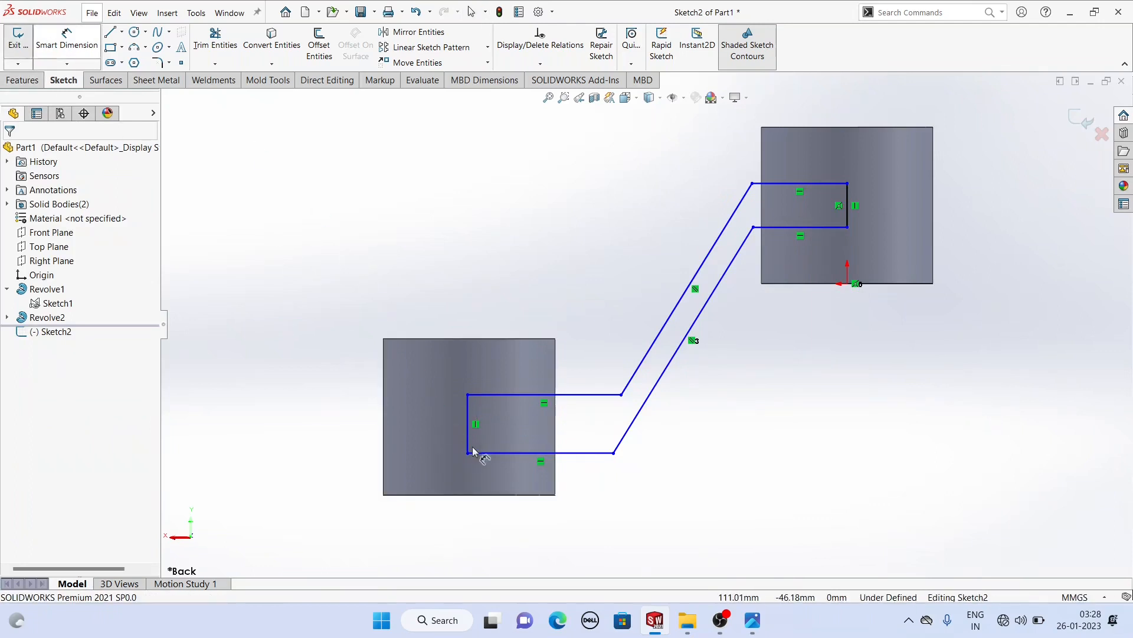
click(479, 453)
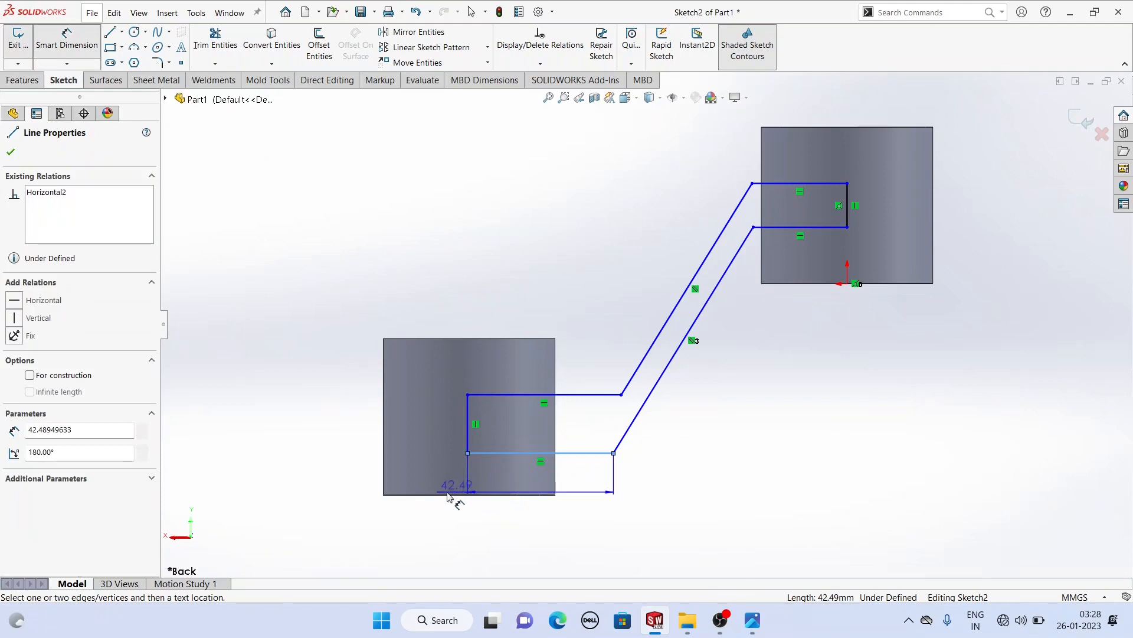
click(385, 496)
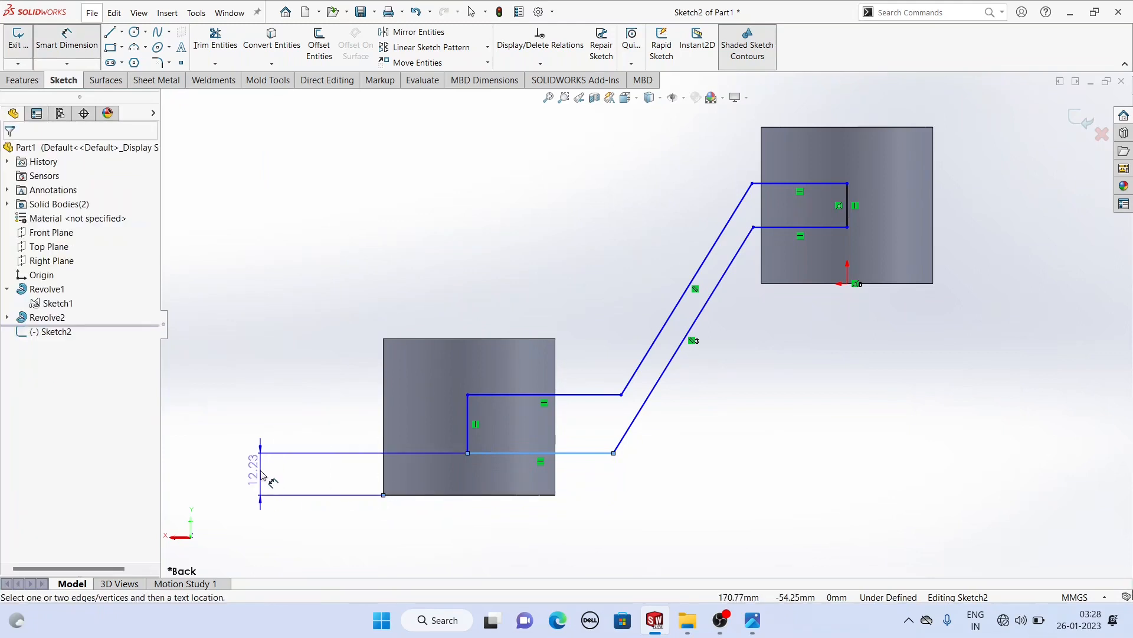
click(260, 470)
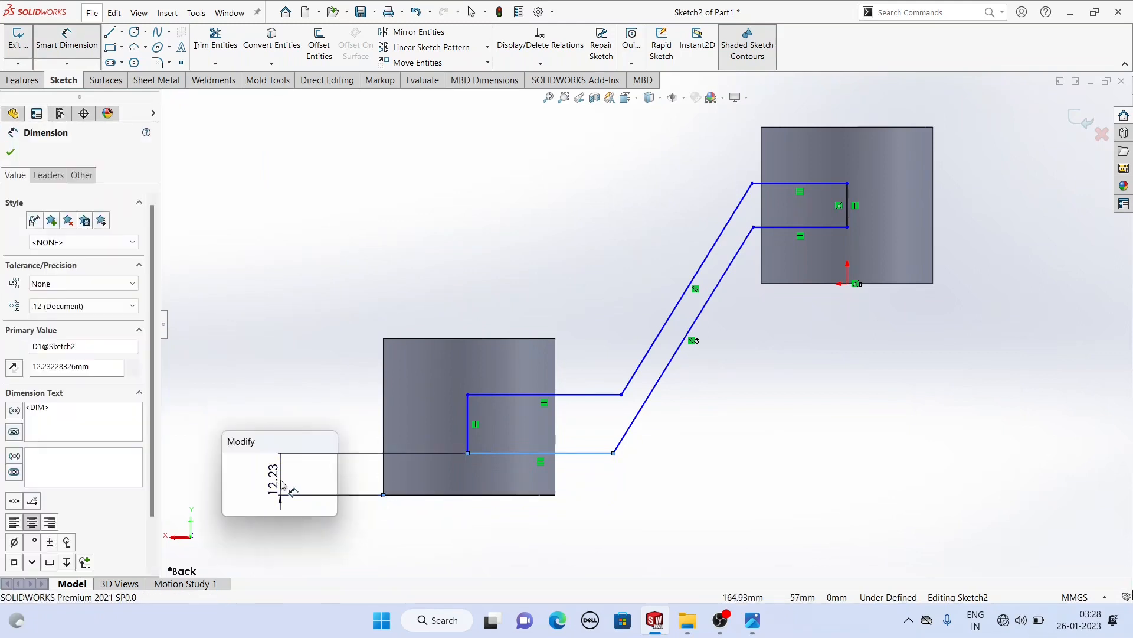
text(27.4)
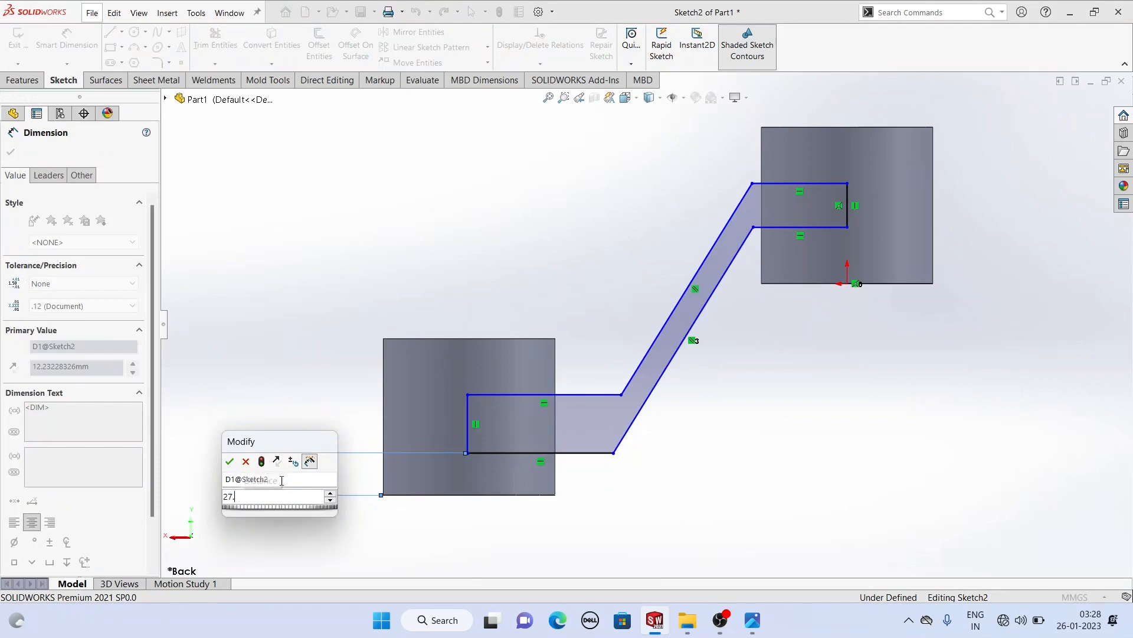
key(Escape)
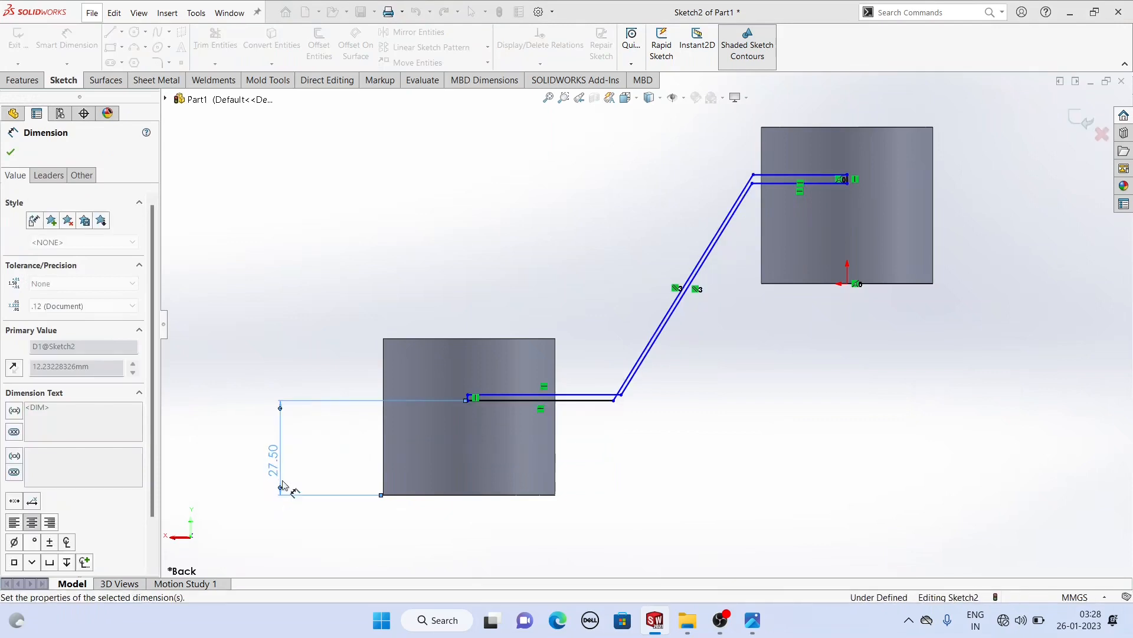
- Dimension the arm's lower horizontal line at the upper boss as 27.5 mm above that boss's base
click(848, 185)
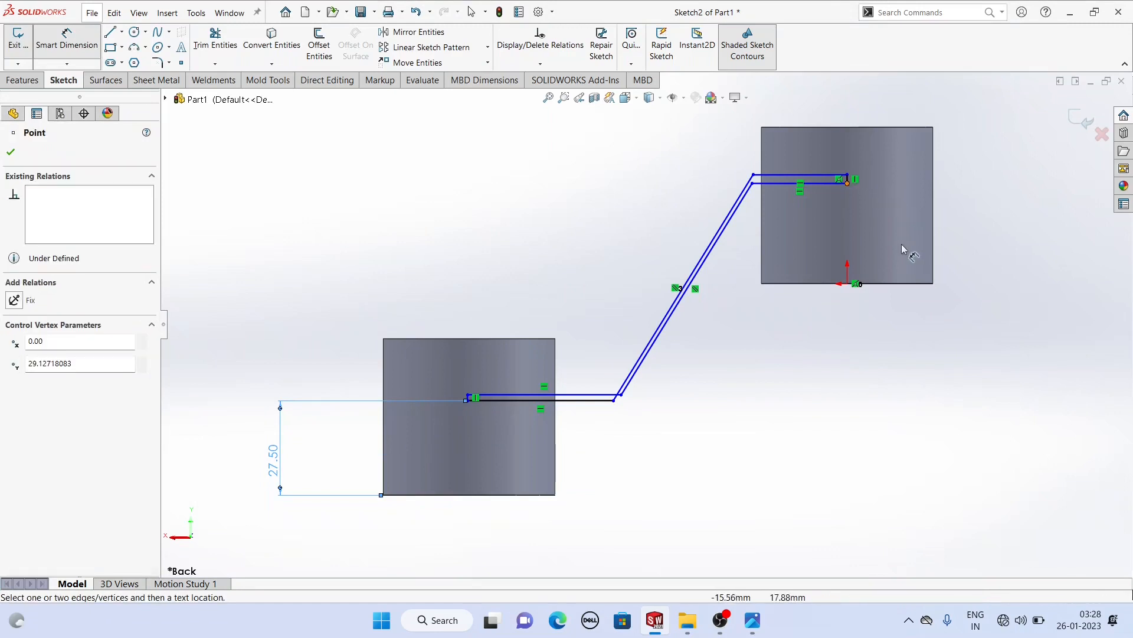
click(934, 285)
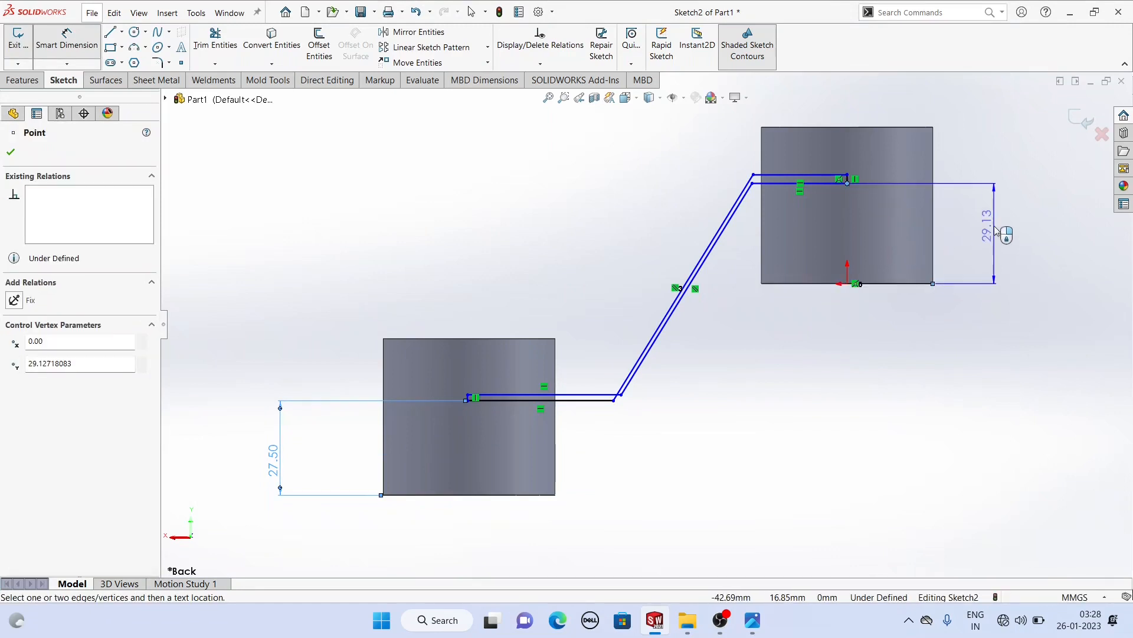
click(997, 230)
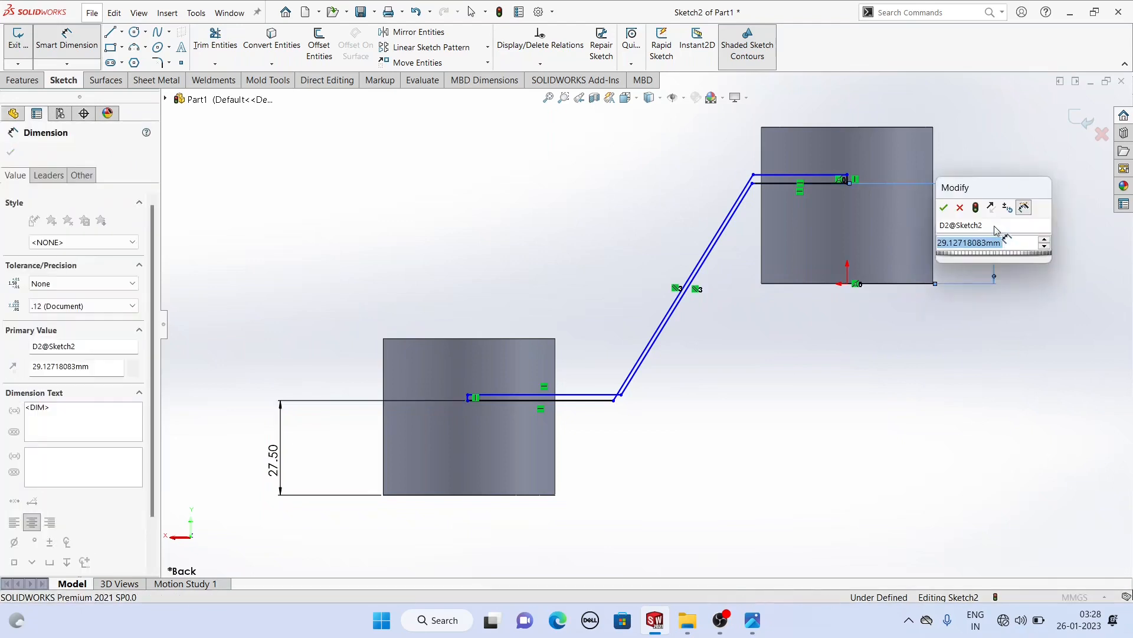
text(27.5)
key(Return)
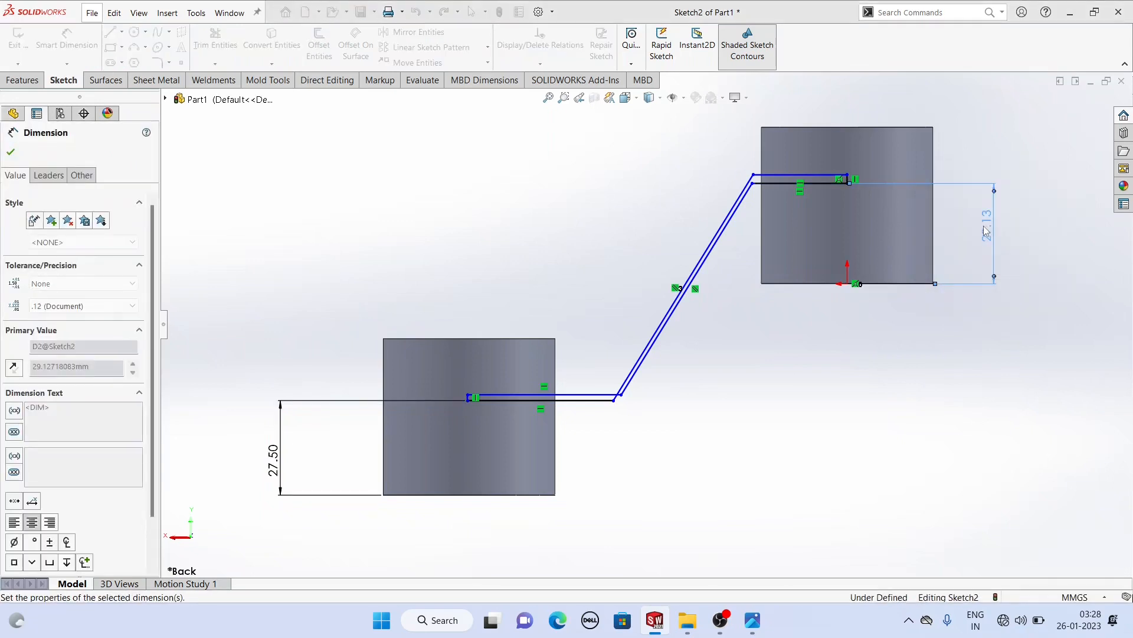
right_click(511, 116)
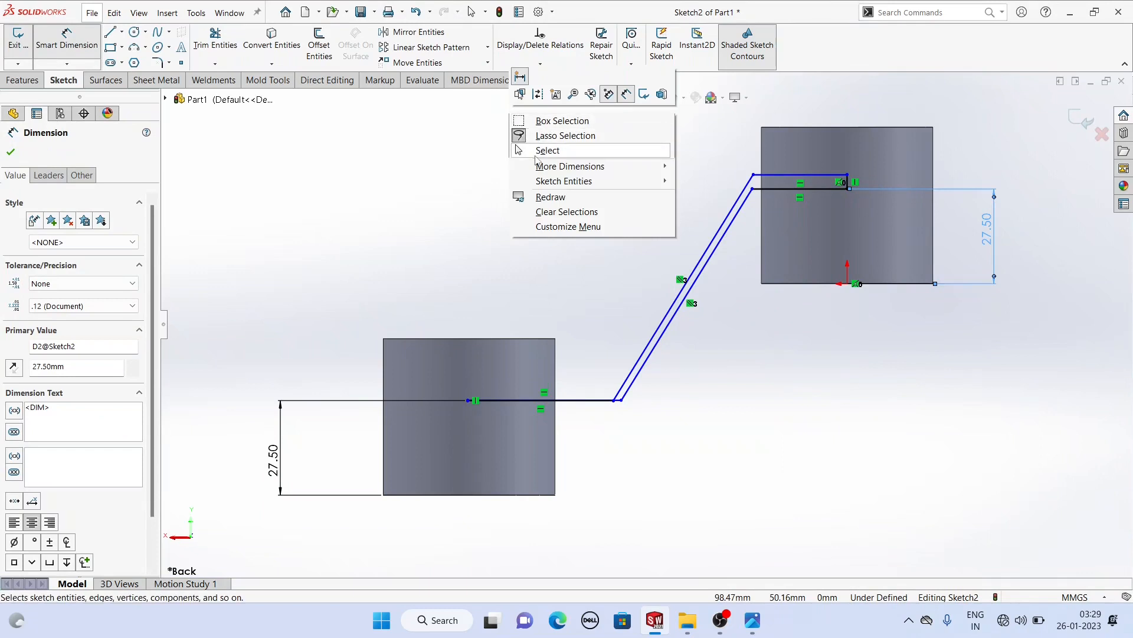
click(521, 151)
- Separate the two overlapping horizontal lines at the lower boss, placing the undimensioned one below the dimensioned one
mouse_move(621, 400)
mouse_down()
mouse_move(608, 467)
mouse_move(558, 361)
mouse_move(519, 358)
mouse_move(617, 358)
mouse_up()
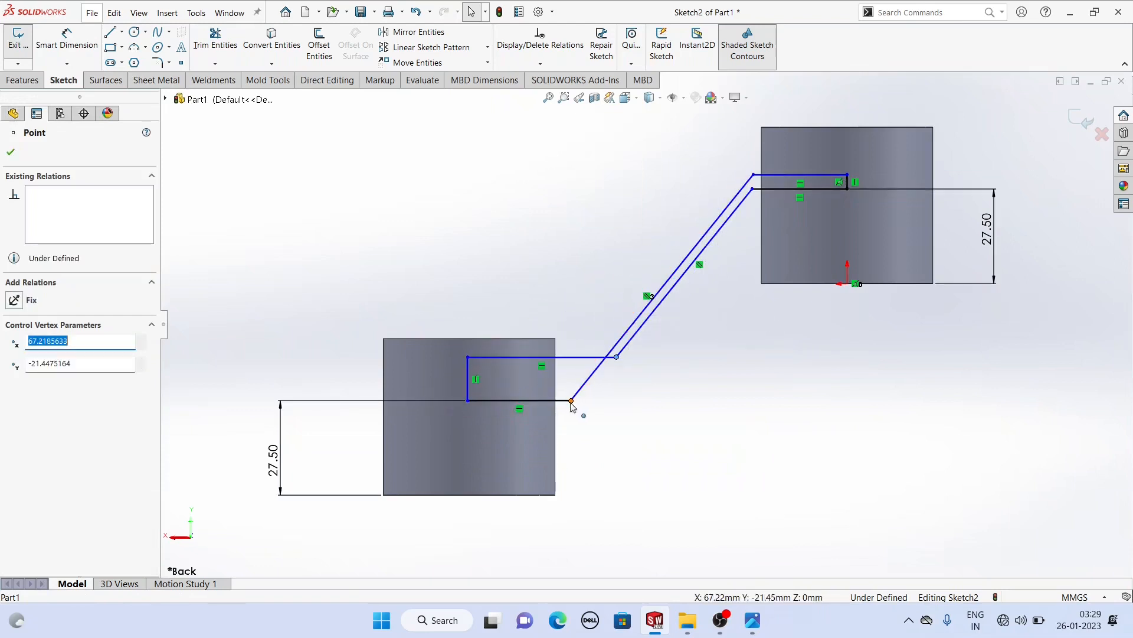
drag(593, 401, 642, 355)
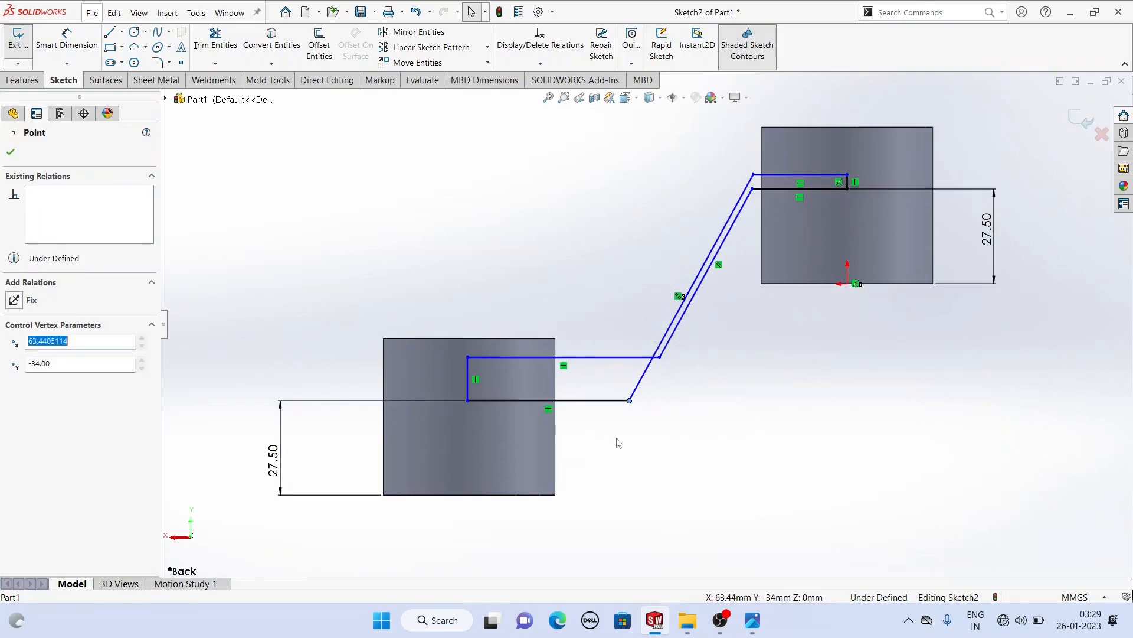
click(615, 440)
click(509, 400)
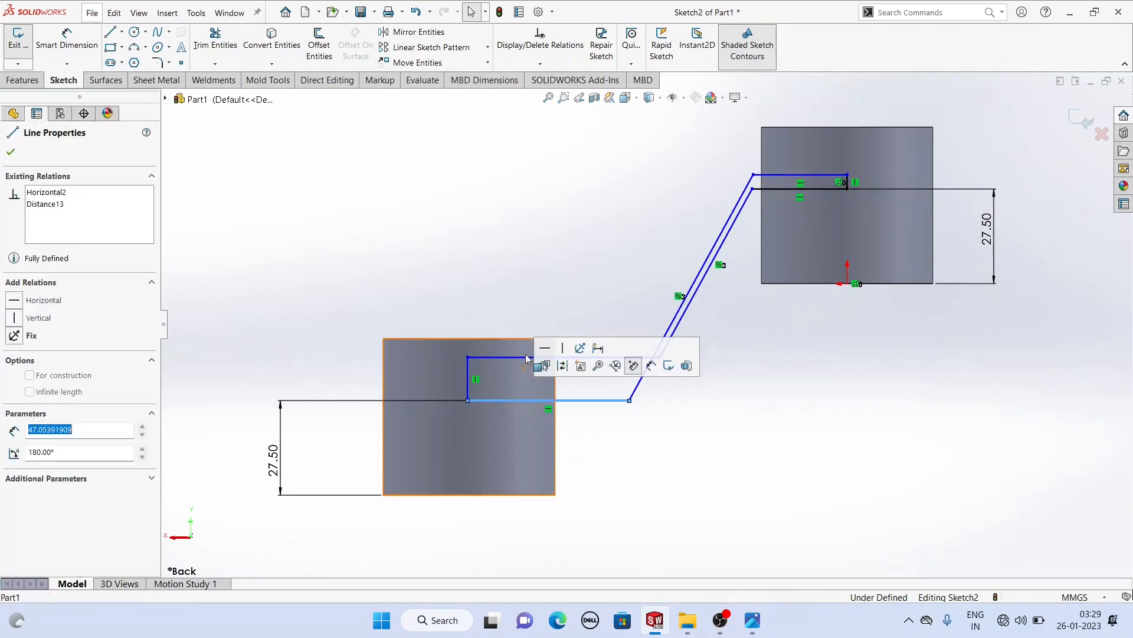
drag(522, 399, 529, 437)
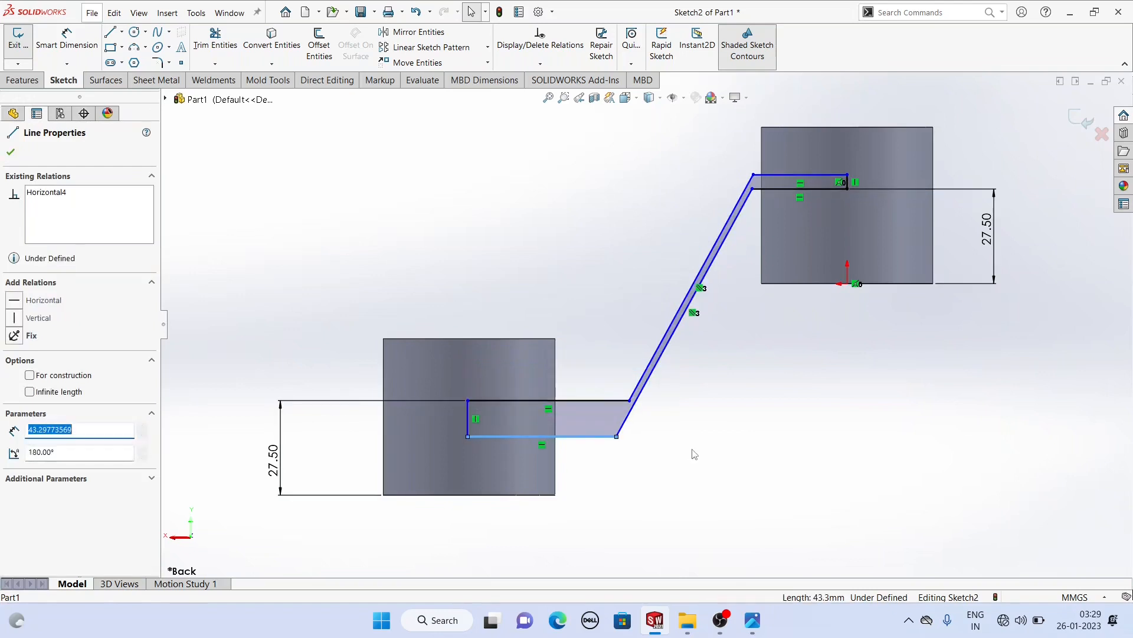
- Replace the lower boss's height dimension with one placing the arm's bottom horizontal line 27.5 mm above the boss's base
click(317, 440)
click(270, 458)
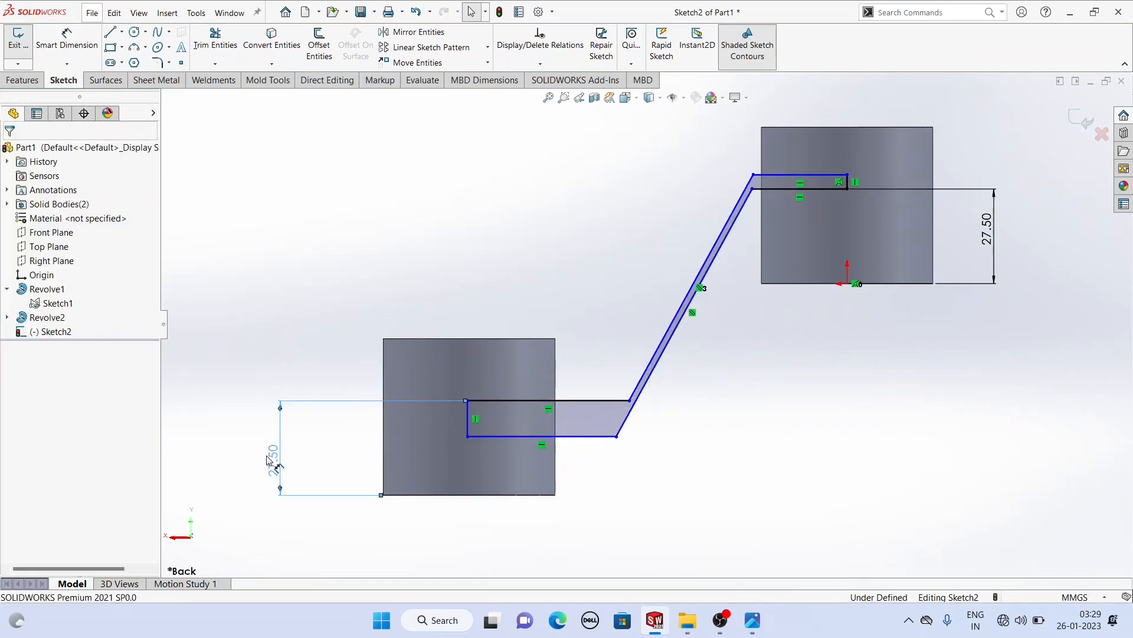
key(Delete)
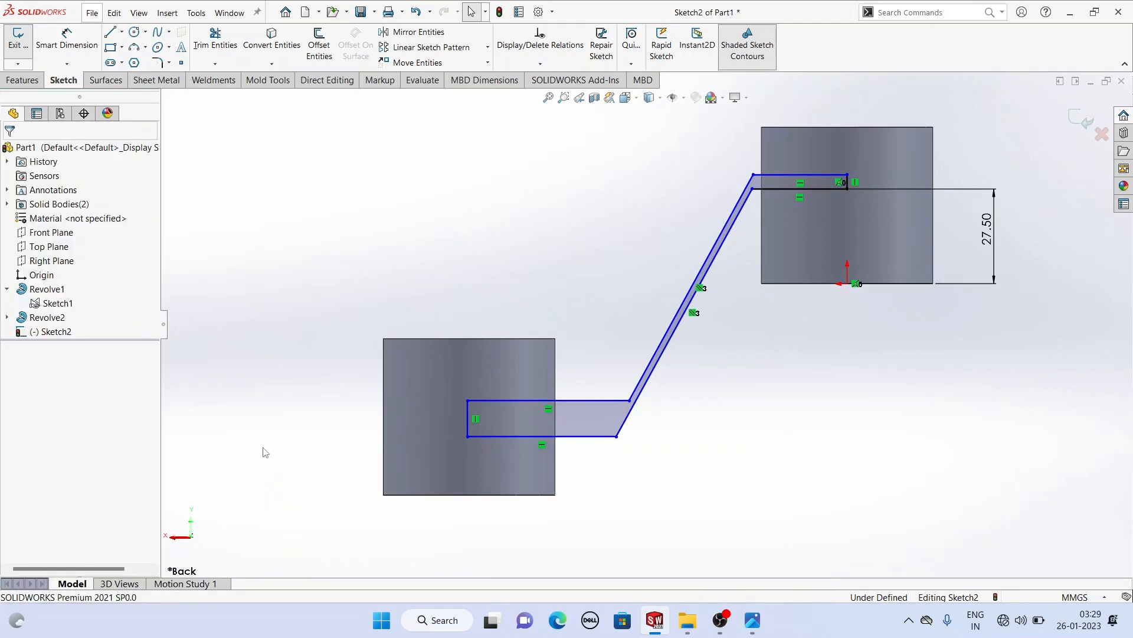
click(89, 32)
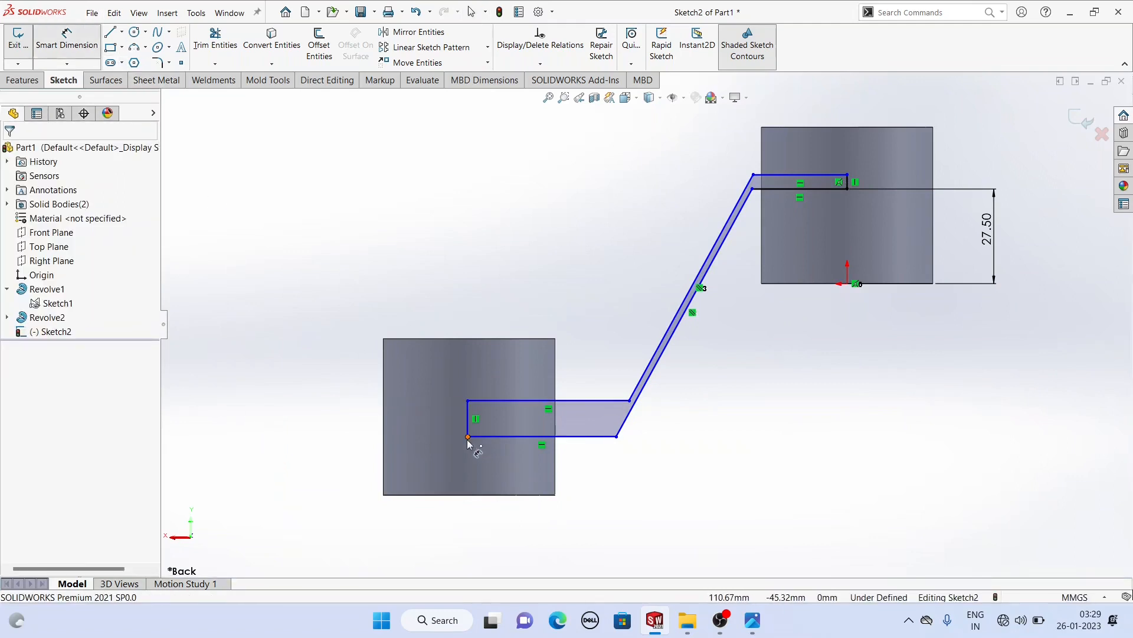
click(468, 437)
click(383, 496)
click(295, 468)
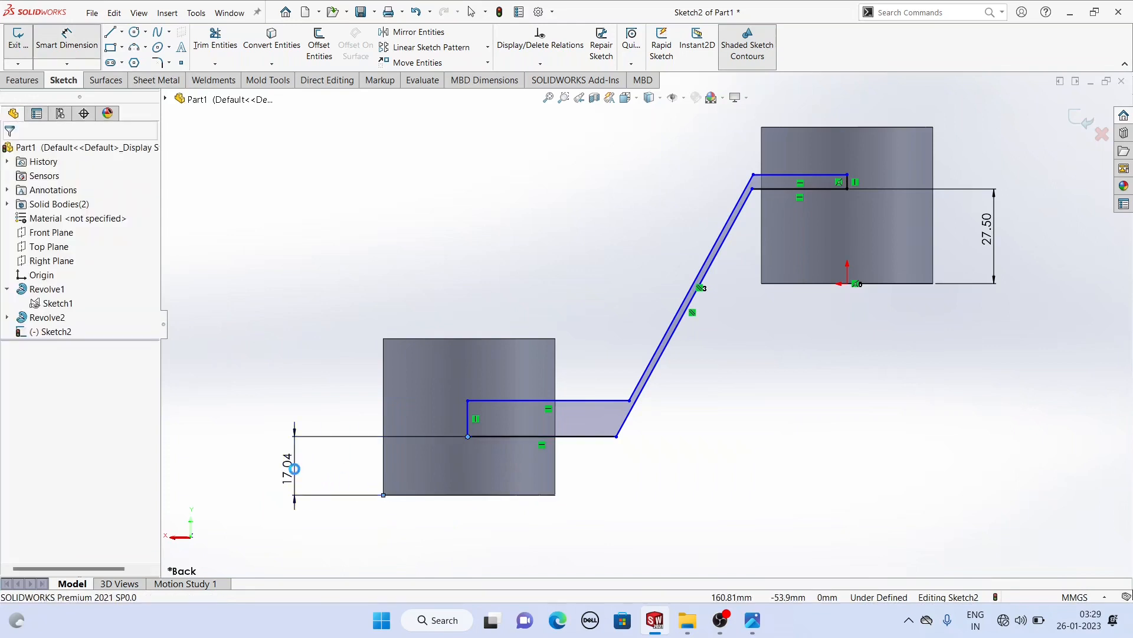
text(27.5)
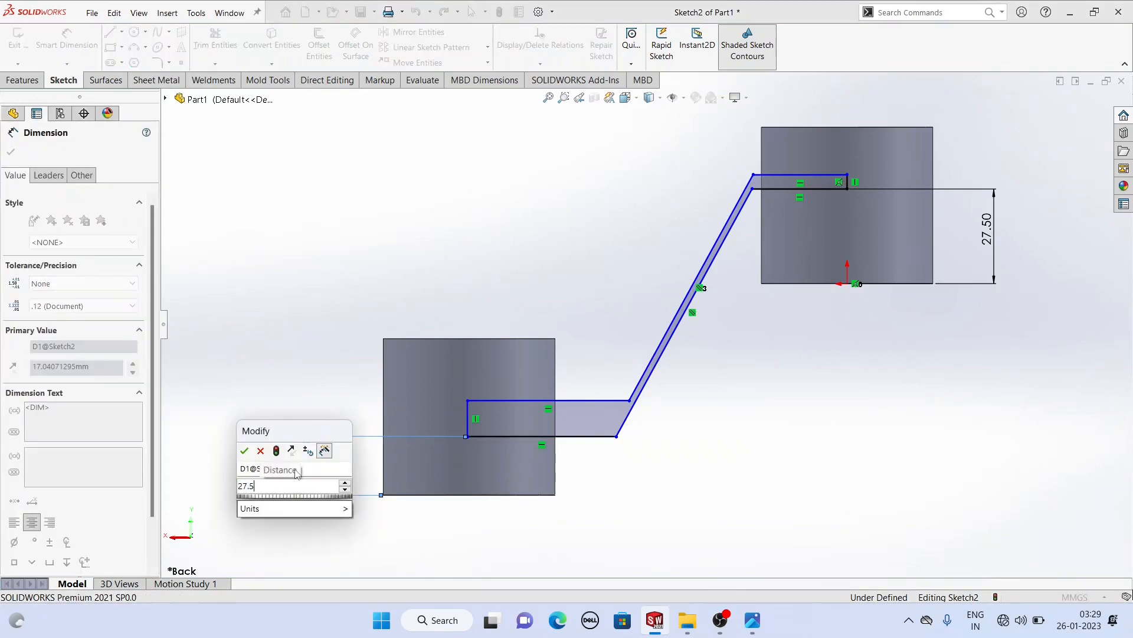
key(Return)
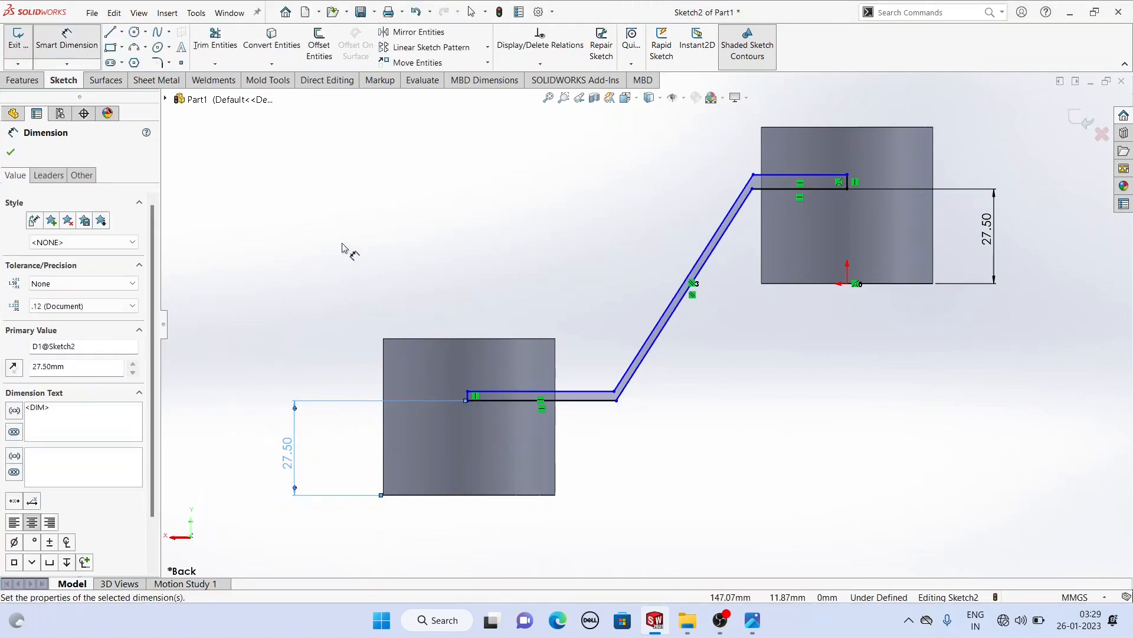
right_click(342, 247)
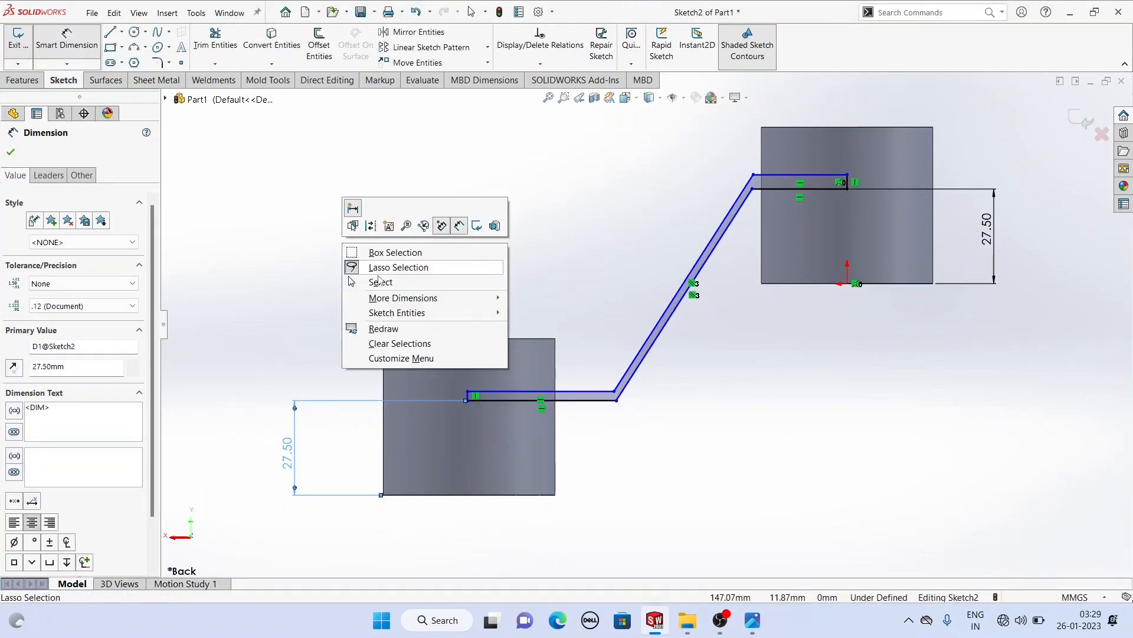
click(393, 342)
- Dimension the spacing between the arm's two horizontal lines at the lower boss as 9 mm
scroll(553, 420, down, 1)
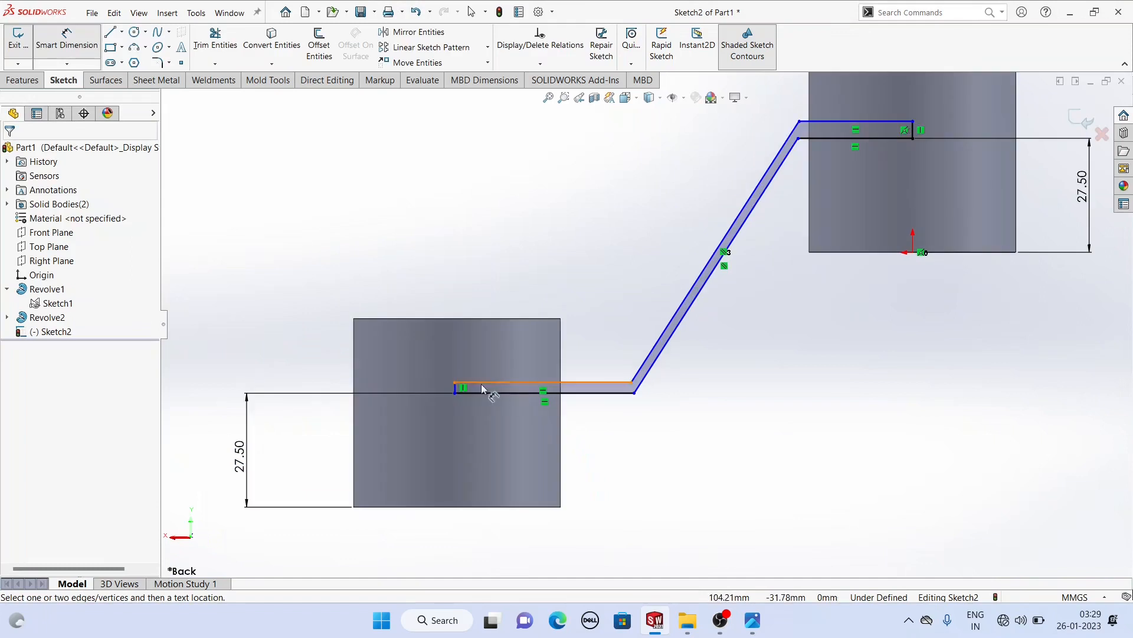
click(495, 392)
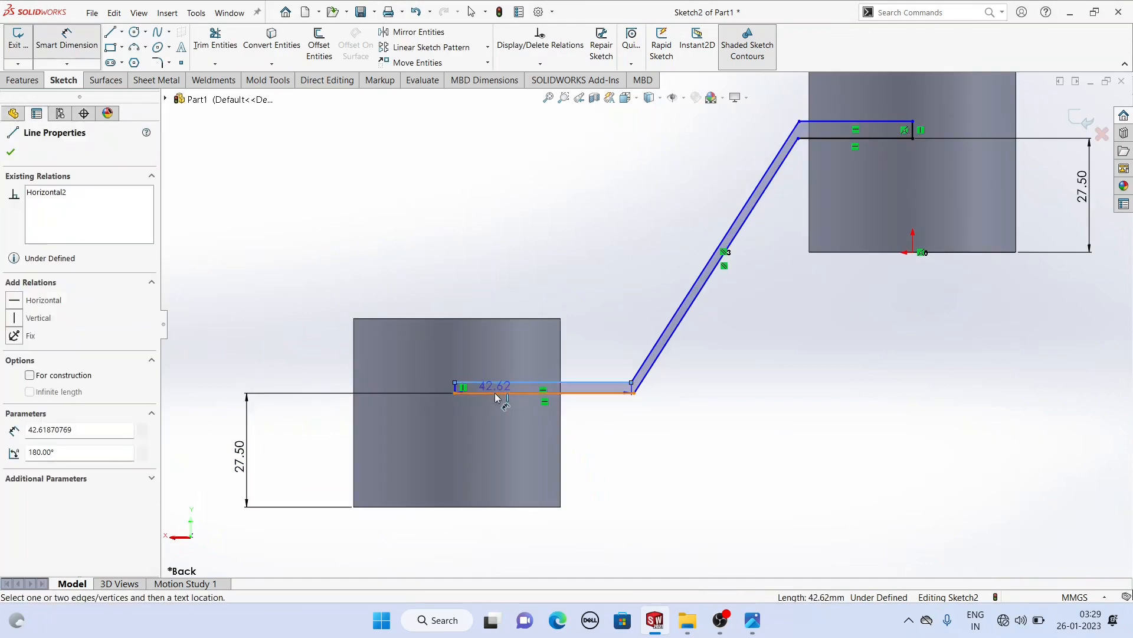
click(496, 385)
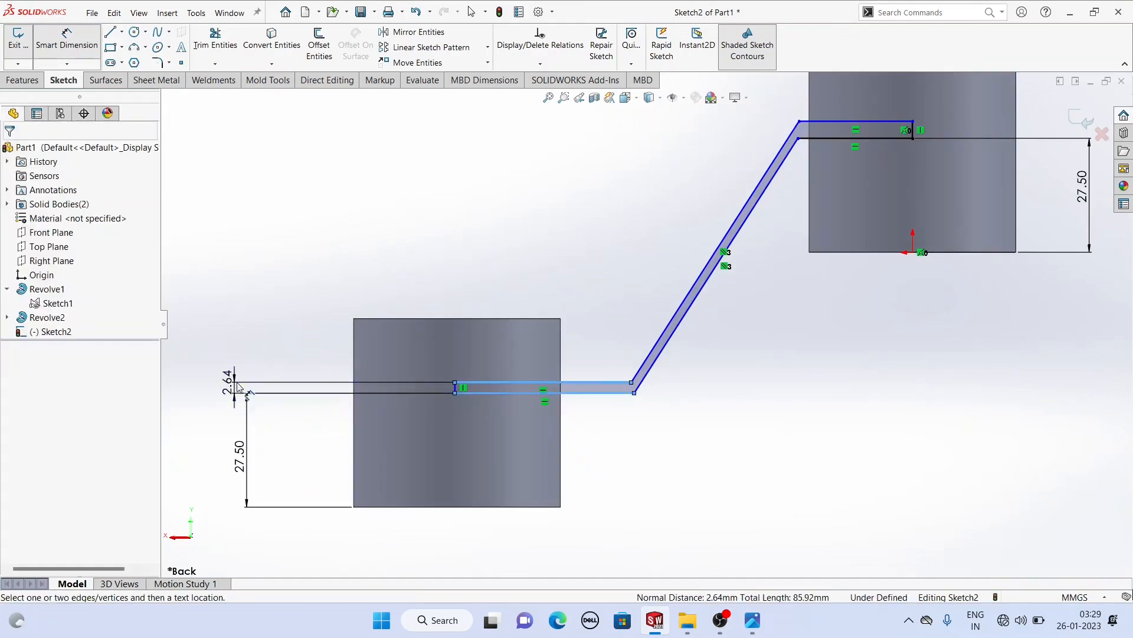
click(237, 387)
key(Return)
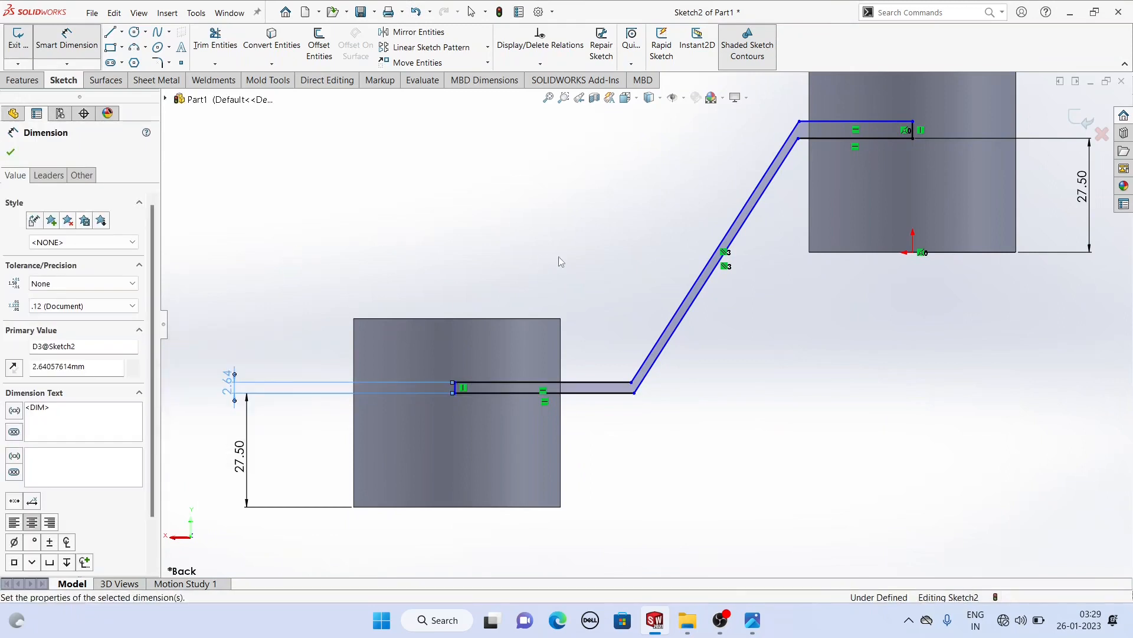
- Dimension the spacing between the arm's two horizontal lines at the upper boss as 9 mm
scroll(899, 200, up, 3)
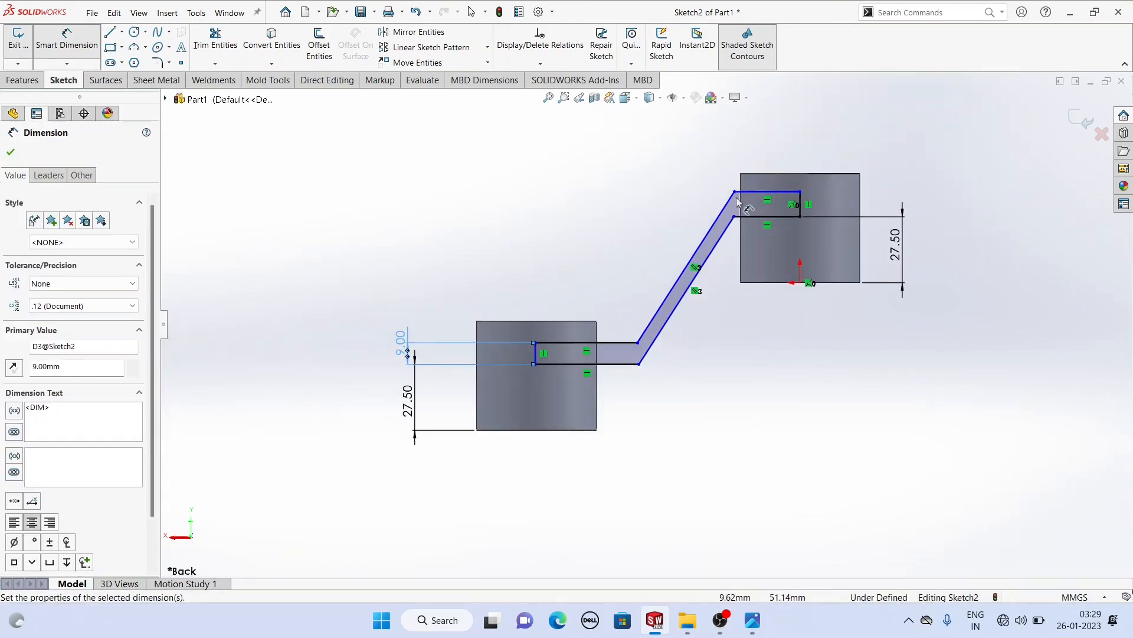
scroll(797, 156, down, 2)
click(740, 253)
click(753, 296)
click(918, 278)
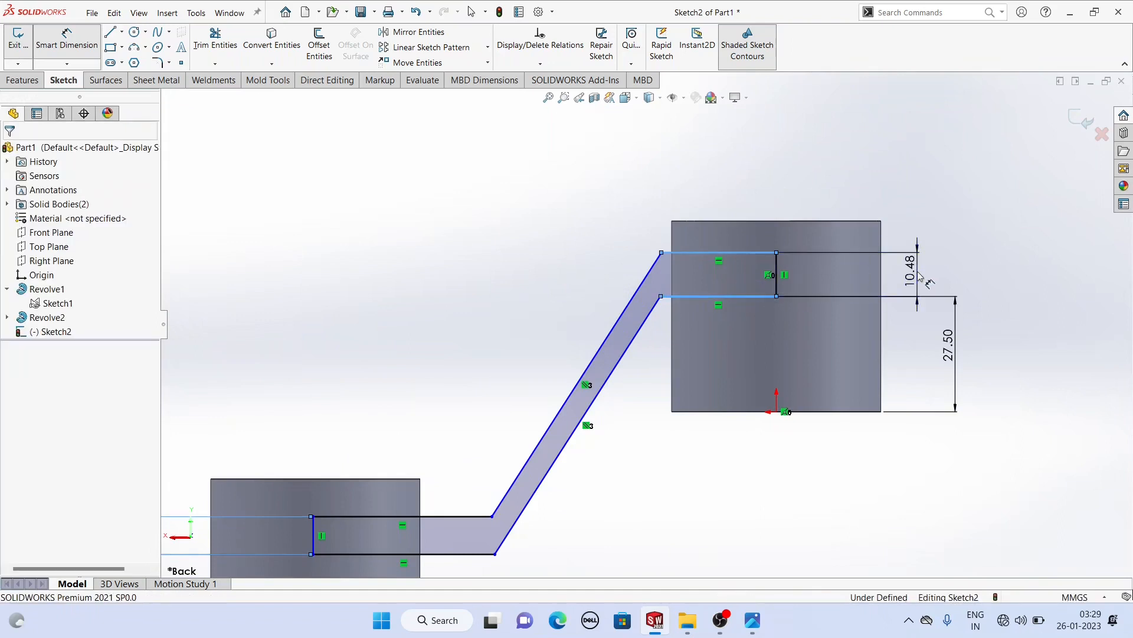
text(9)
key(Return)
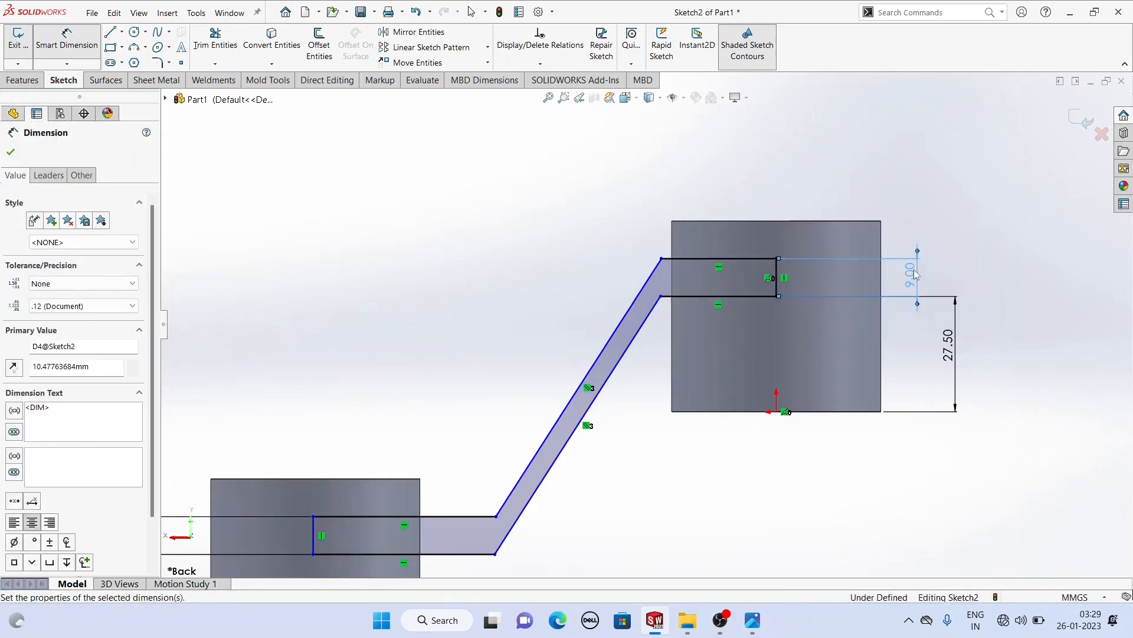
- Dimension the arm's upper bend corner near the lower boss as 2 mm horizontally from that boss's side edge
scroll(501, 450, up, 2)
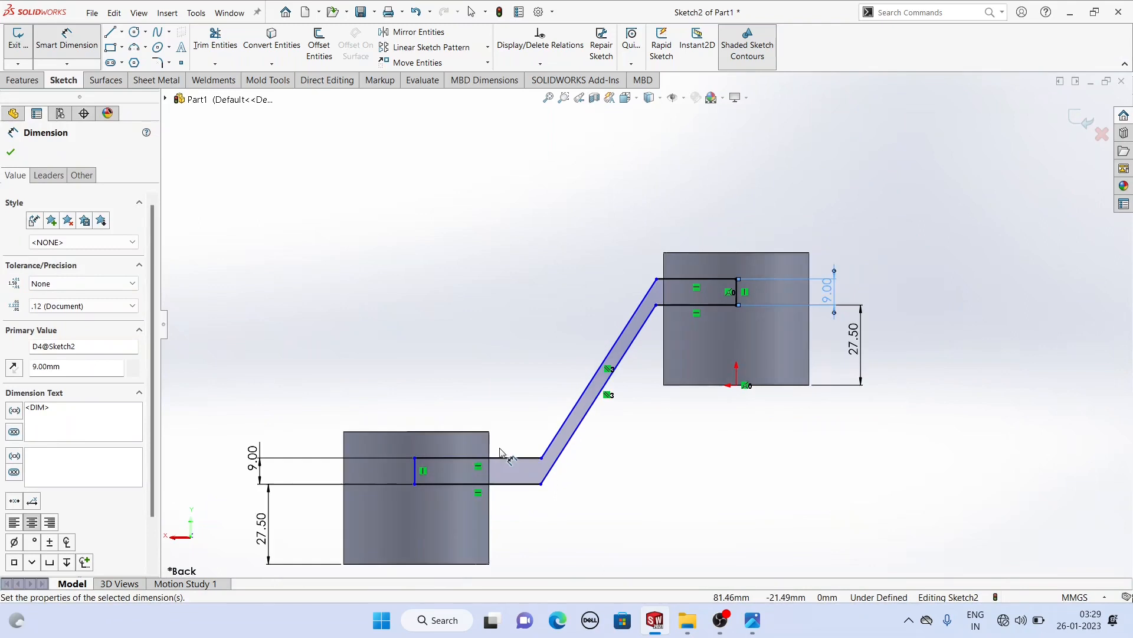
click(542, 458)
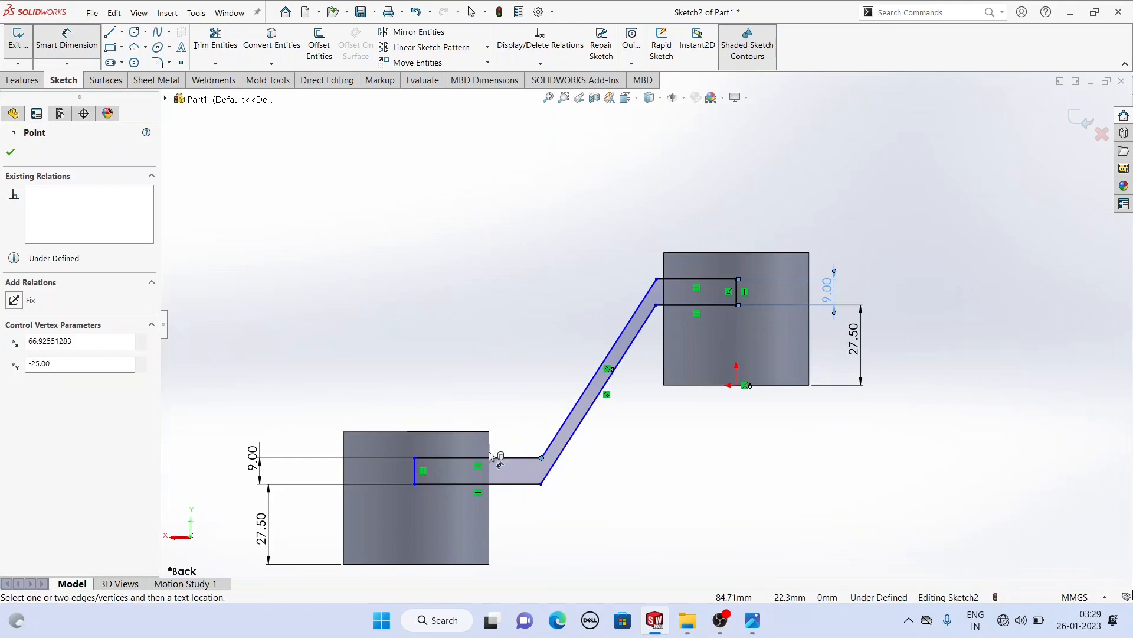
key(Tab)
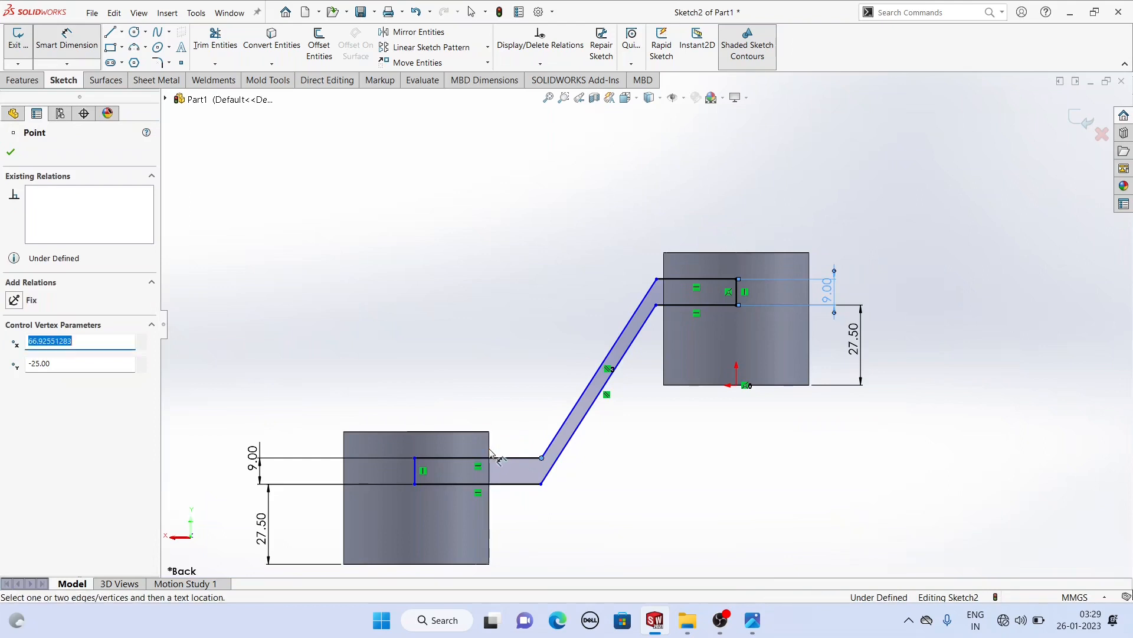
click(490, 432)
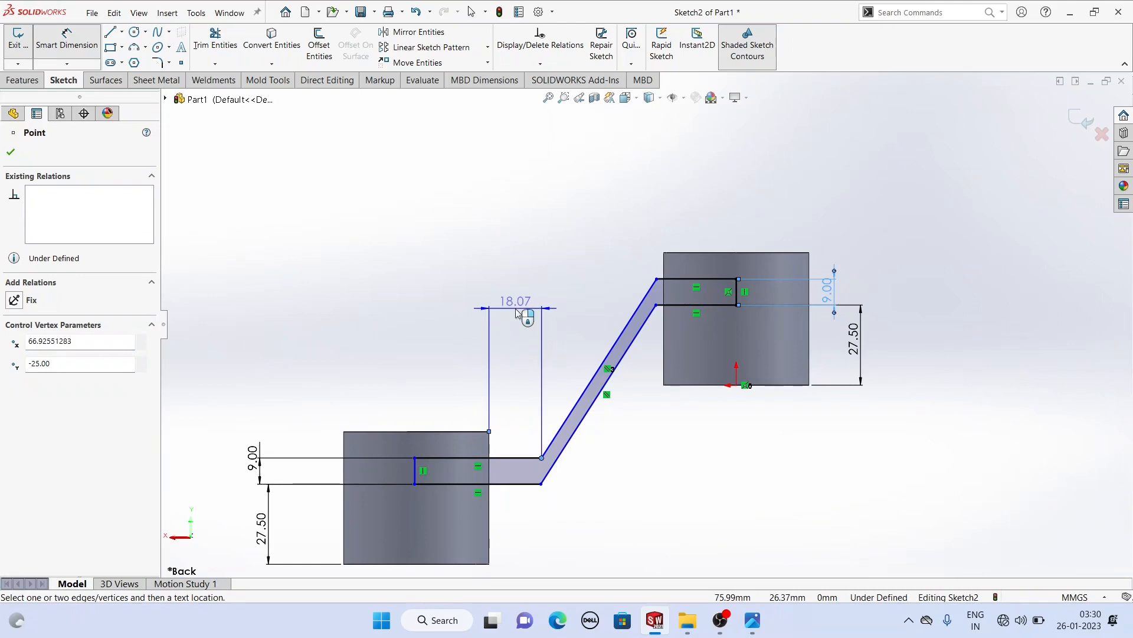
click(516, 309)
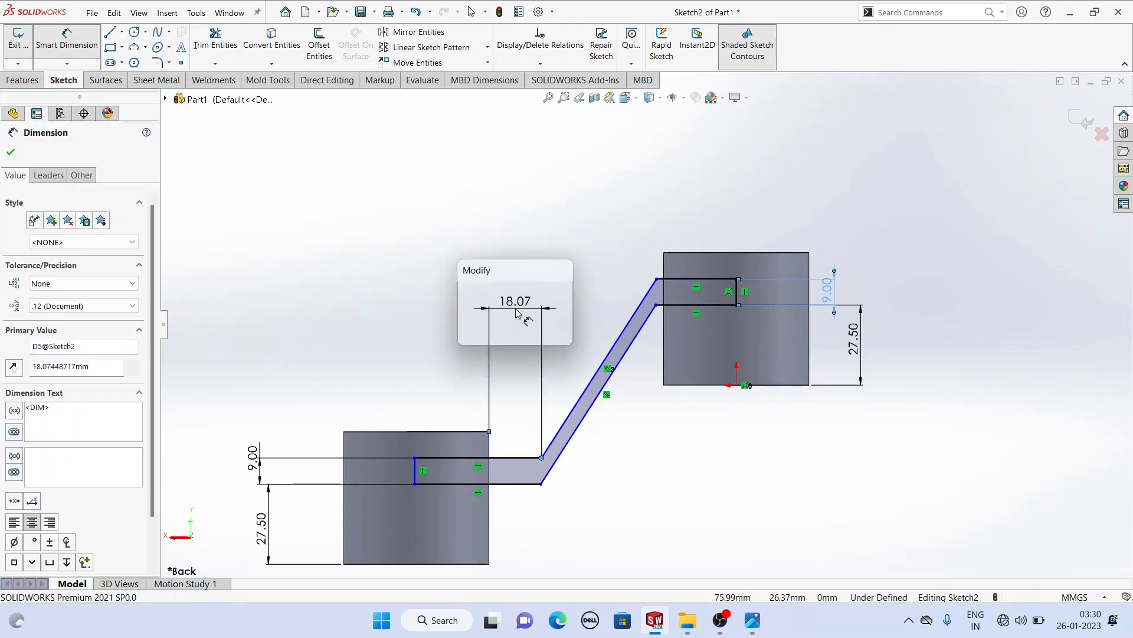
key(Return)
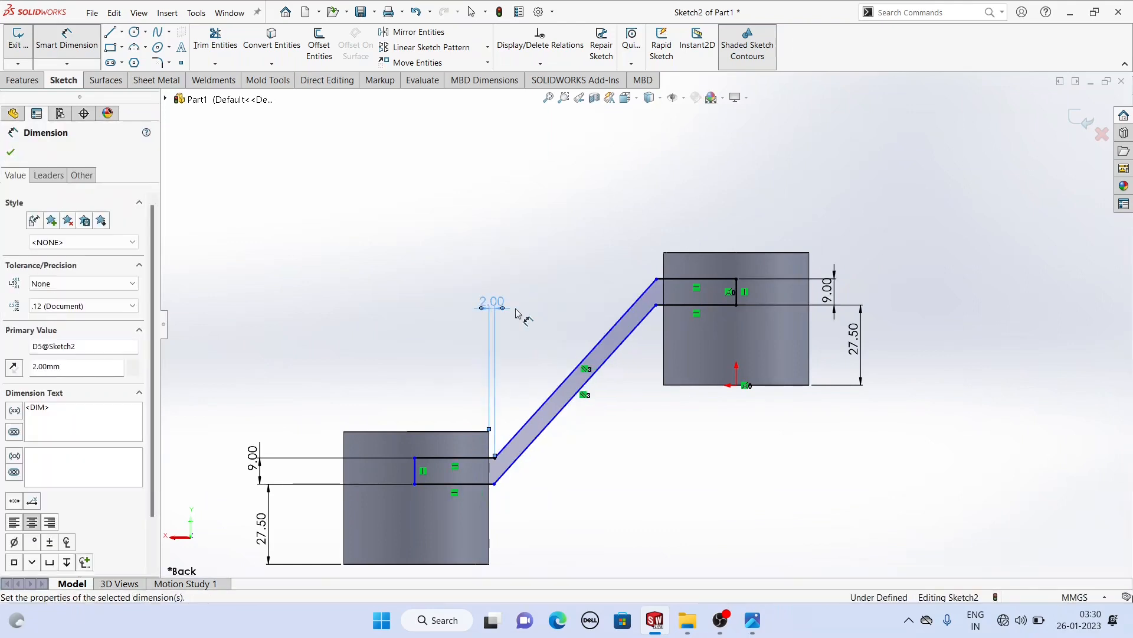
scroll(496, 450, up, 3)
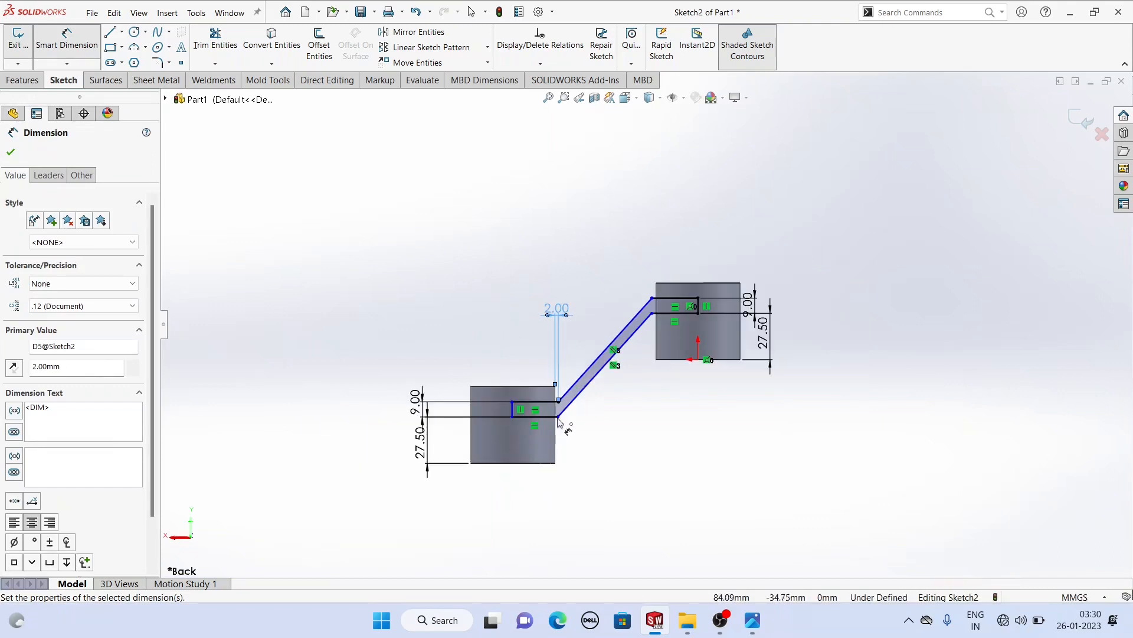
scroll(560, 421, down, 5)
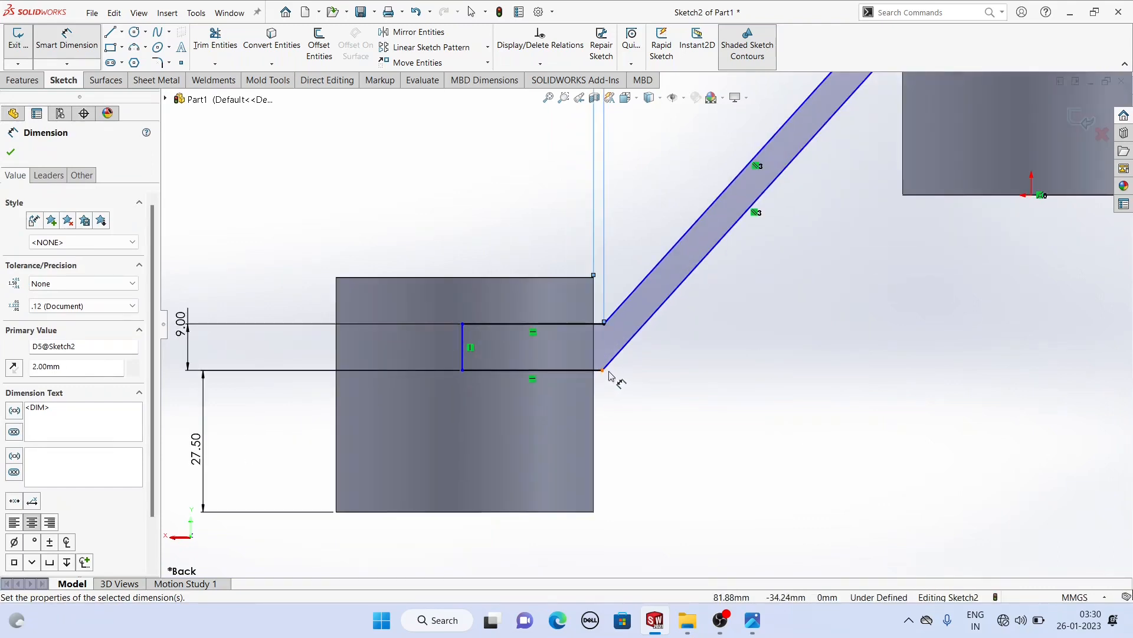
click(603, 370)
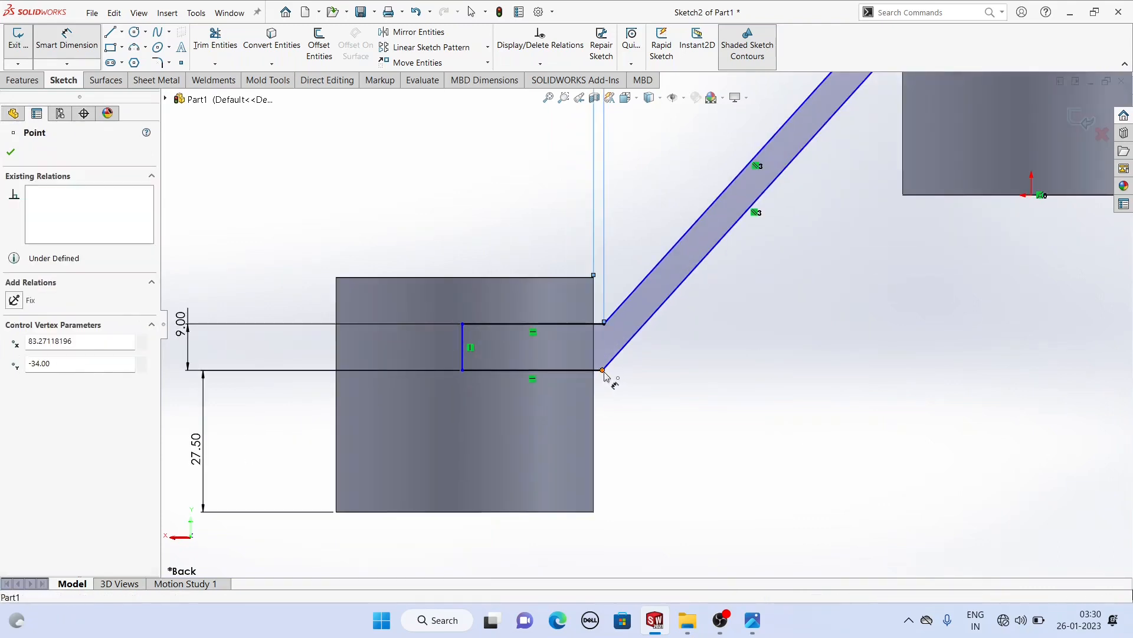
click(594, 511)
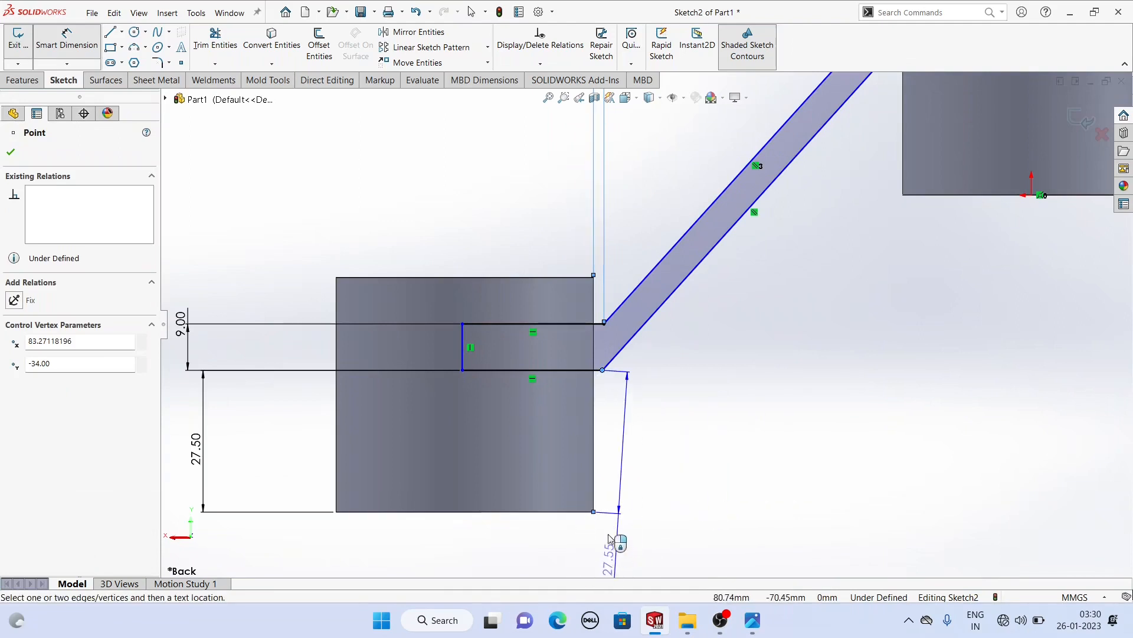
scroll(611, 538, up, 2)
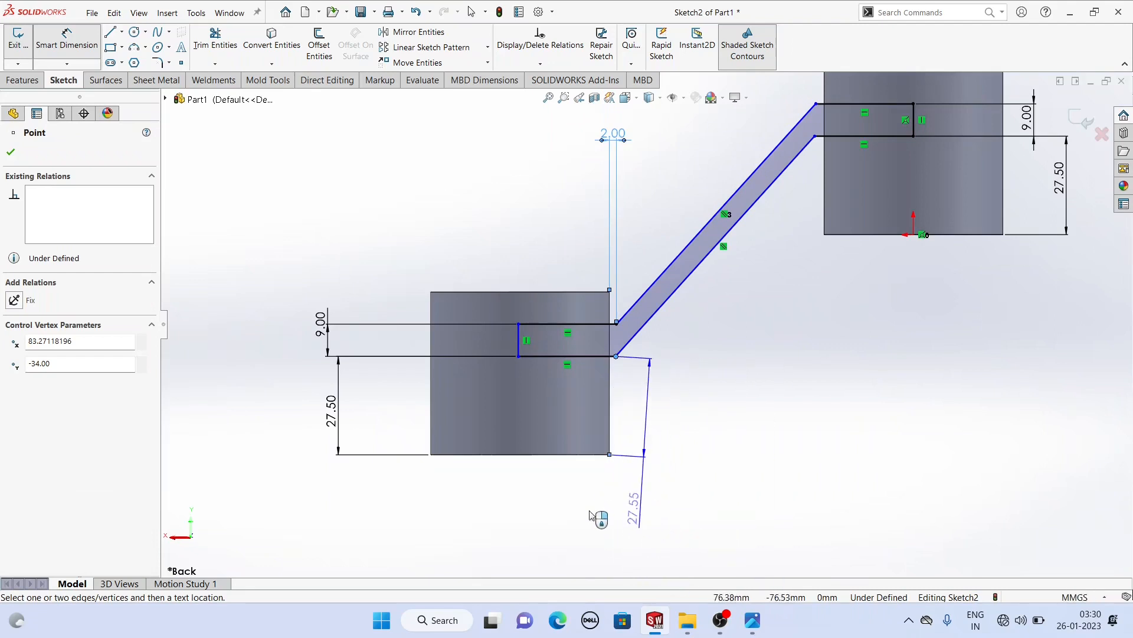
key(Escape)
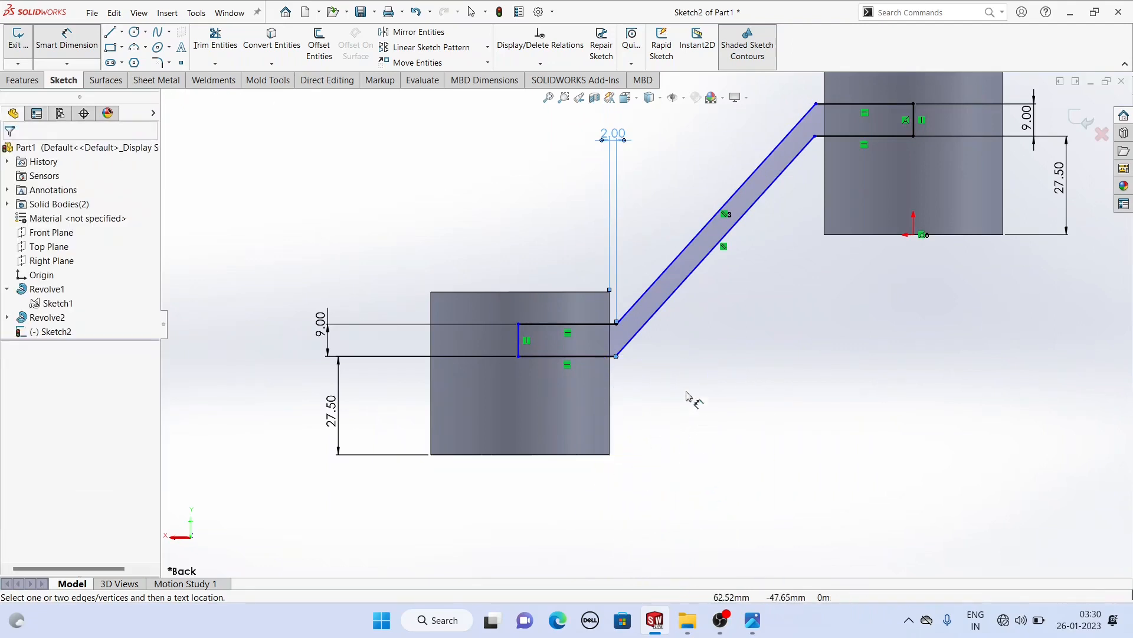
- Pull the arm's lower bend corner away from the lower boss and dimension it 5 mm horizontally from that boss's side edge
right_click(667, 365)
click(687, 404)
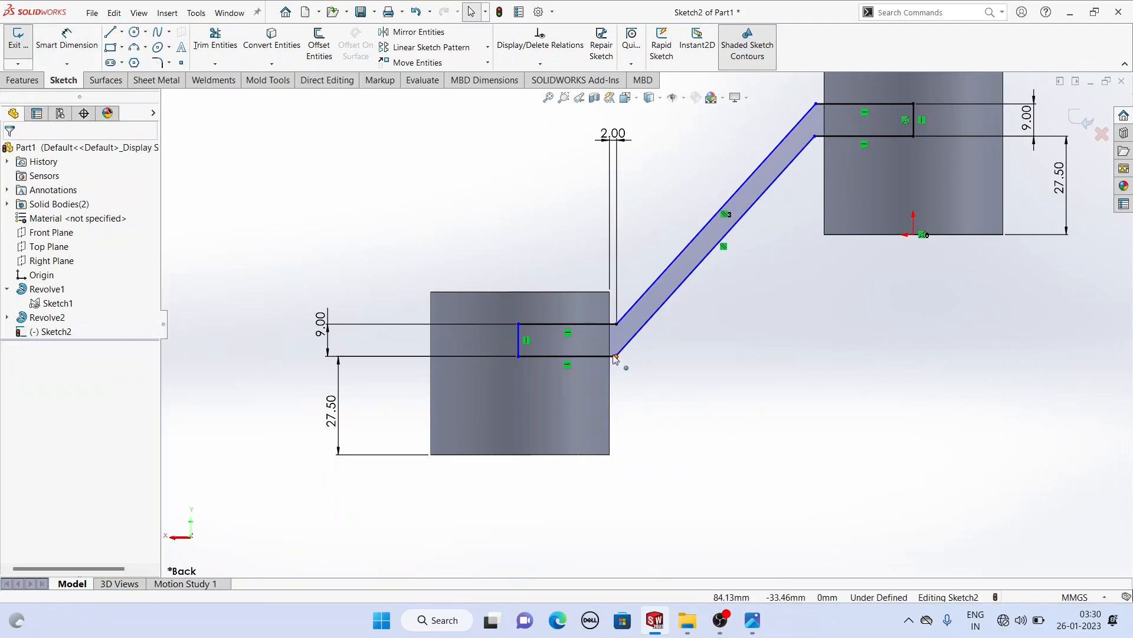
drag(616, 356, 636, 356)
click(418, 229)
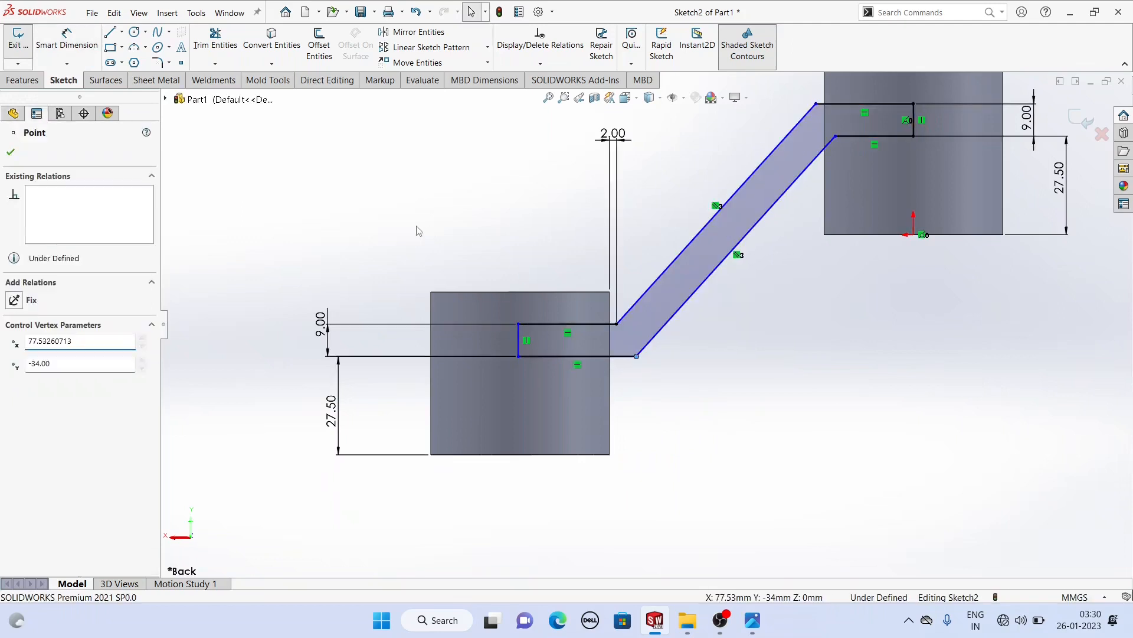
click(66, 38)
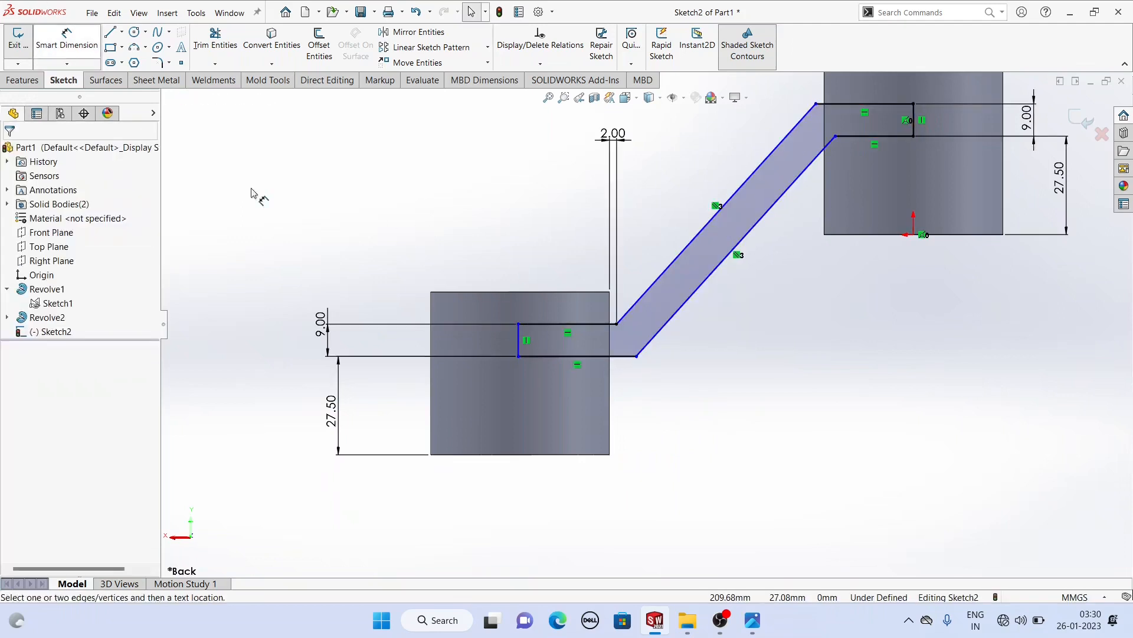
click(610, 415)
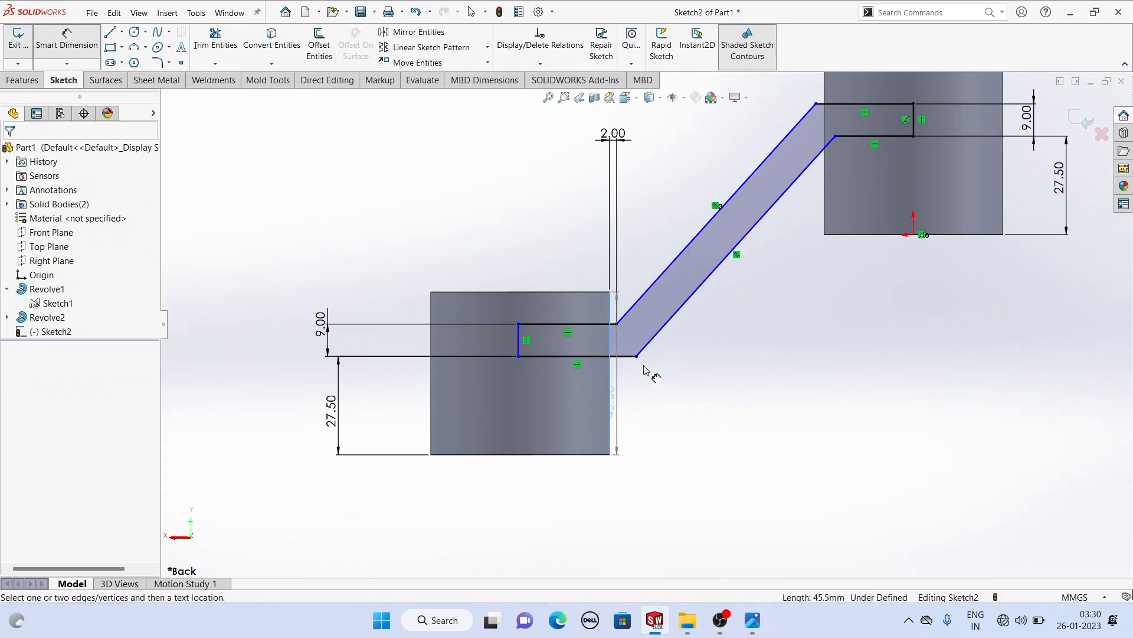
click(637, 356)
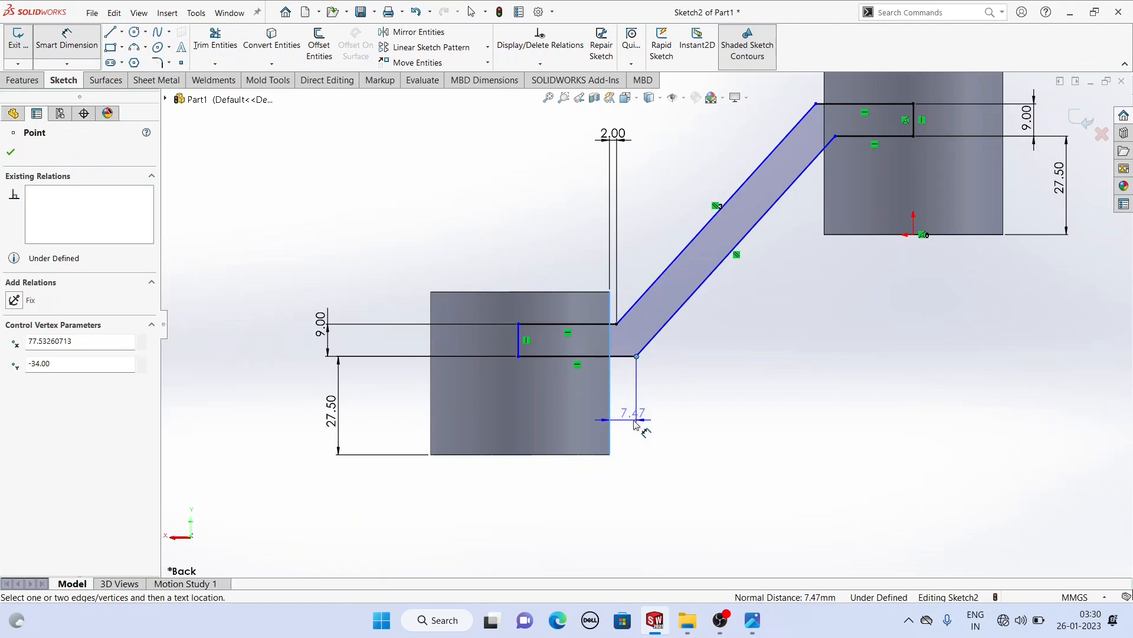
click(635, 424)
key(Return)
text(5)
key(Return)
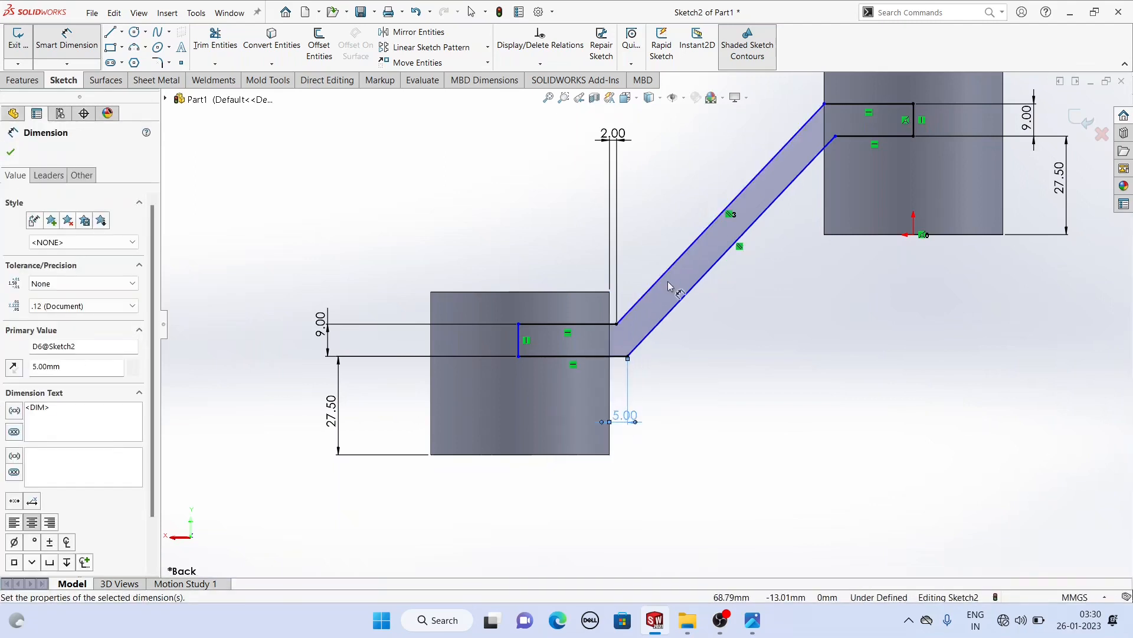
- Dimension the arm's vertical end line inside the lower boss as 25 mm from that boss's outer side edge
scroll(667, 281, up, 3)
scroll(702, 160, down, 2)
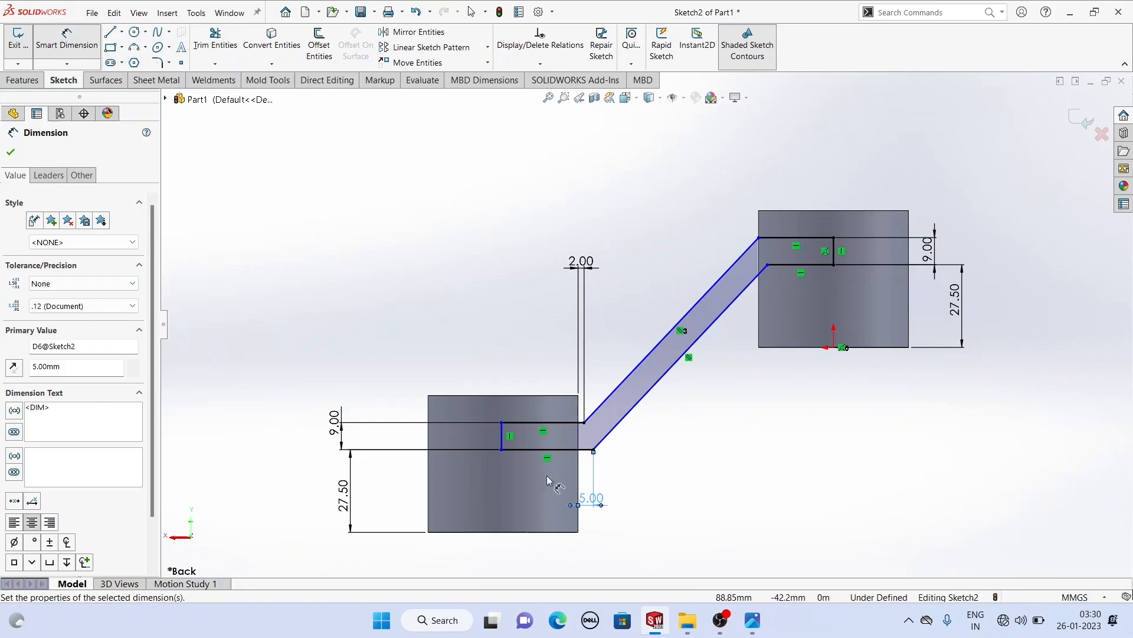
click(503, 442)
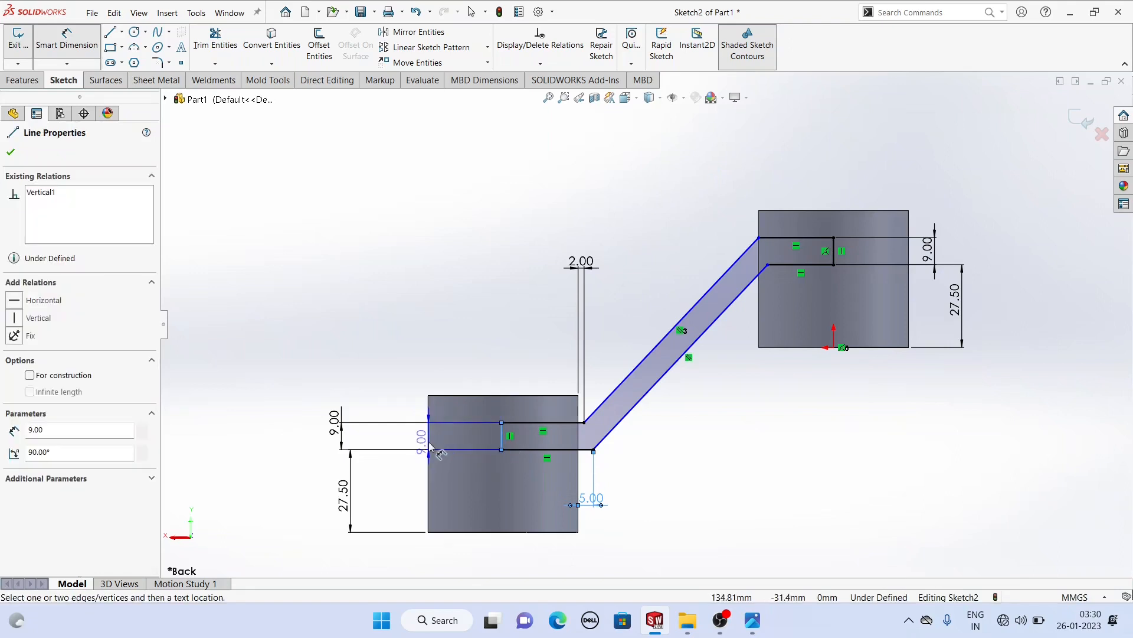
click(431, 452)
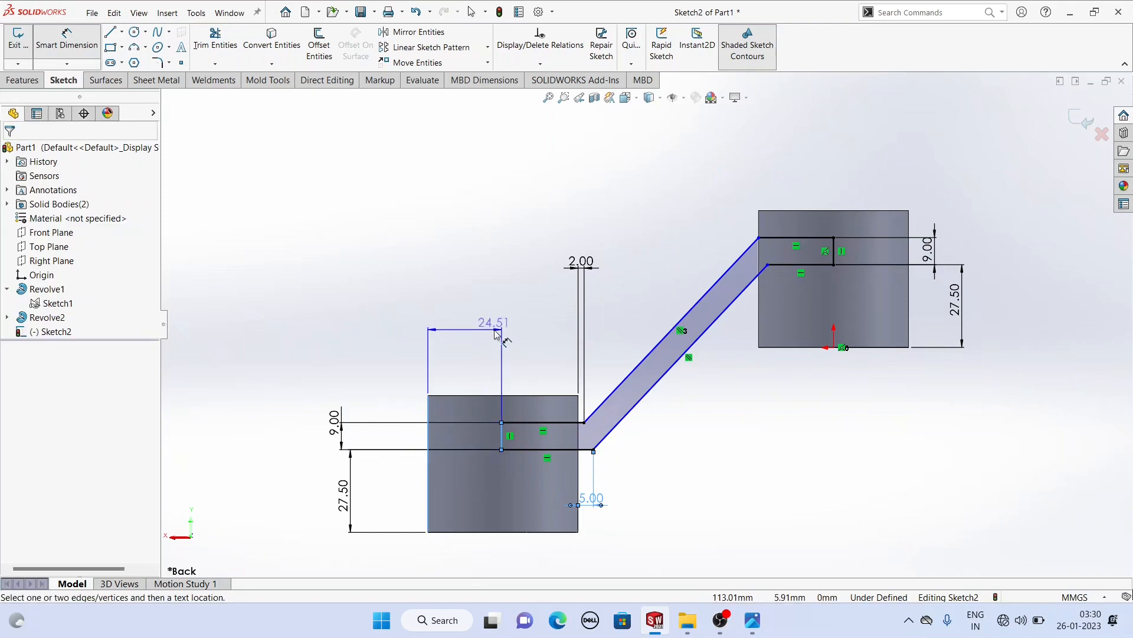
click(495, 333)
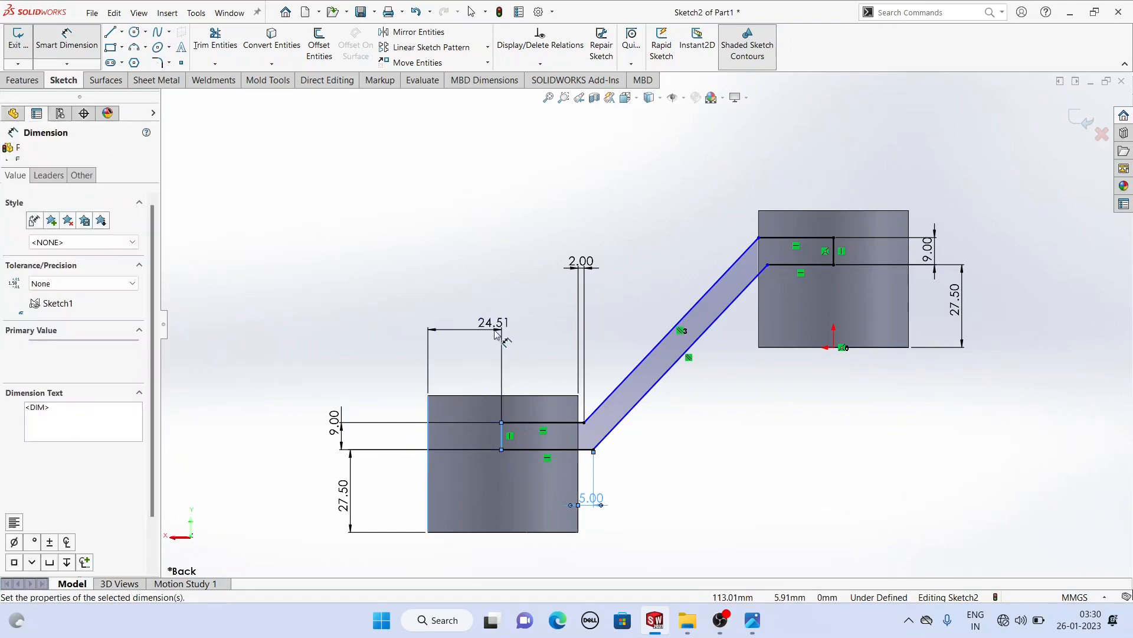
text(25)
key(Return)
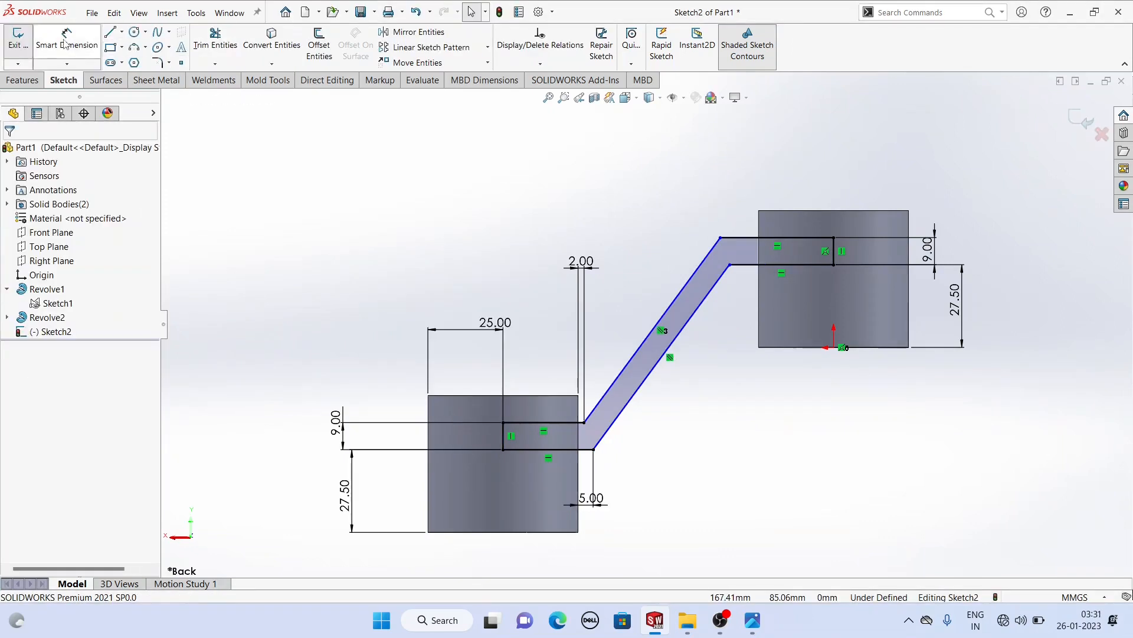
- Dimension the arm's upper bend corner near the upper boss as 5 mm horizontally from that boss's side edge
click(720, 238)
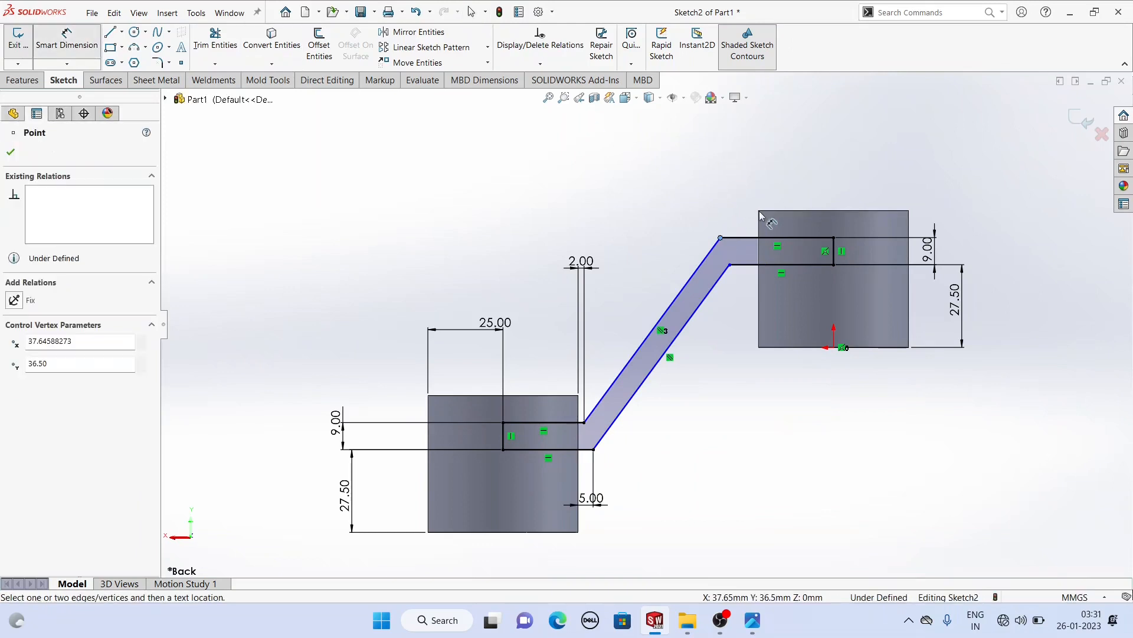
click(759, 210)
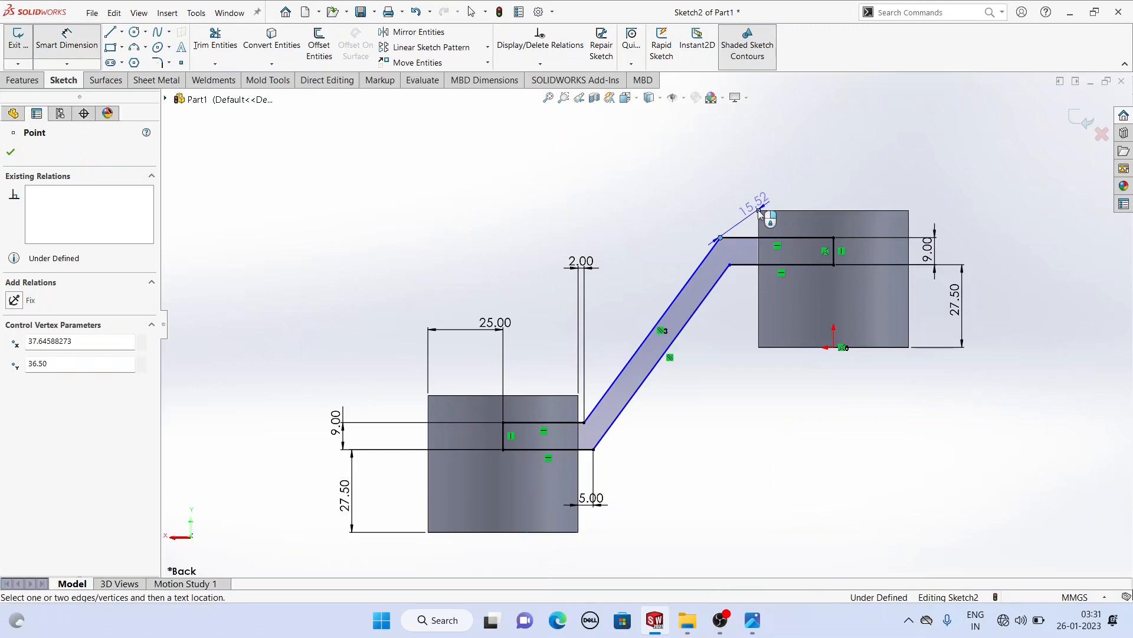
click(732, 131)
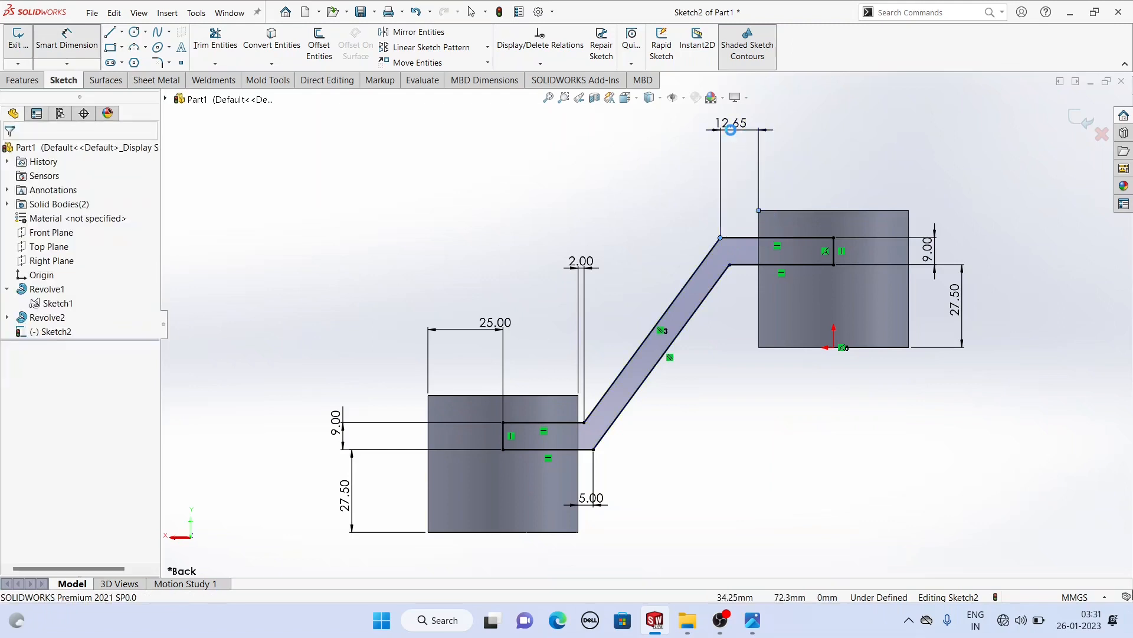
text(5)
key(Return)
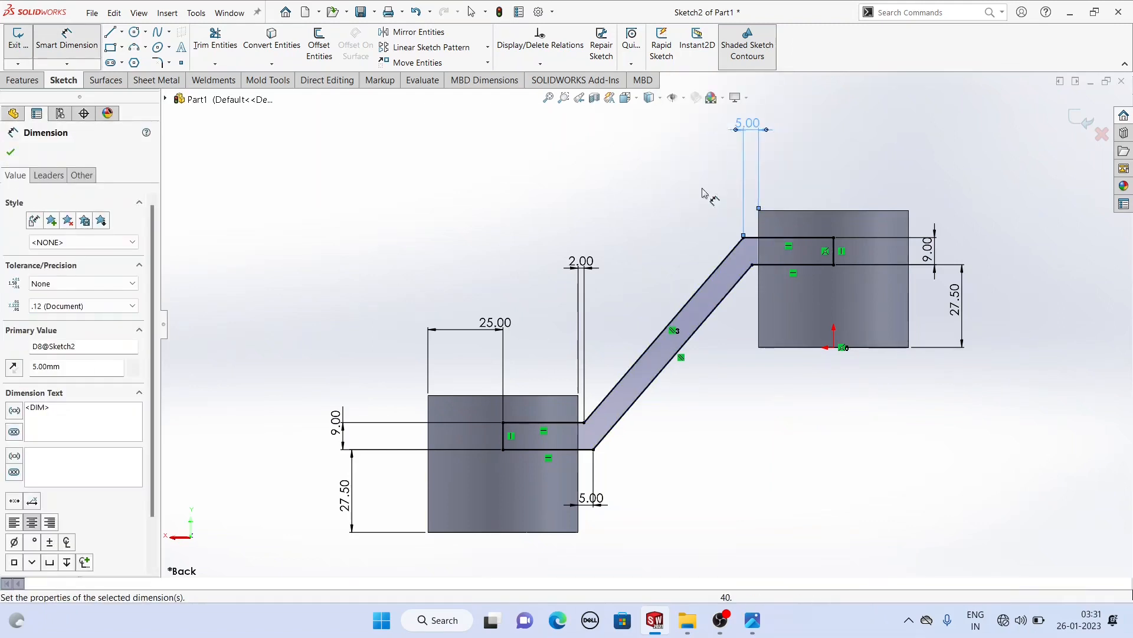
click(700, 202)
scroll(593, 167, up, 1)
right_click(593, 168)
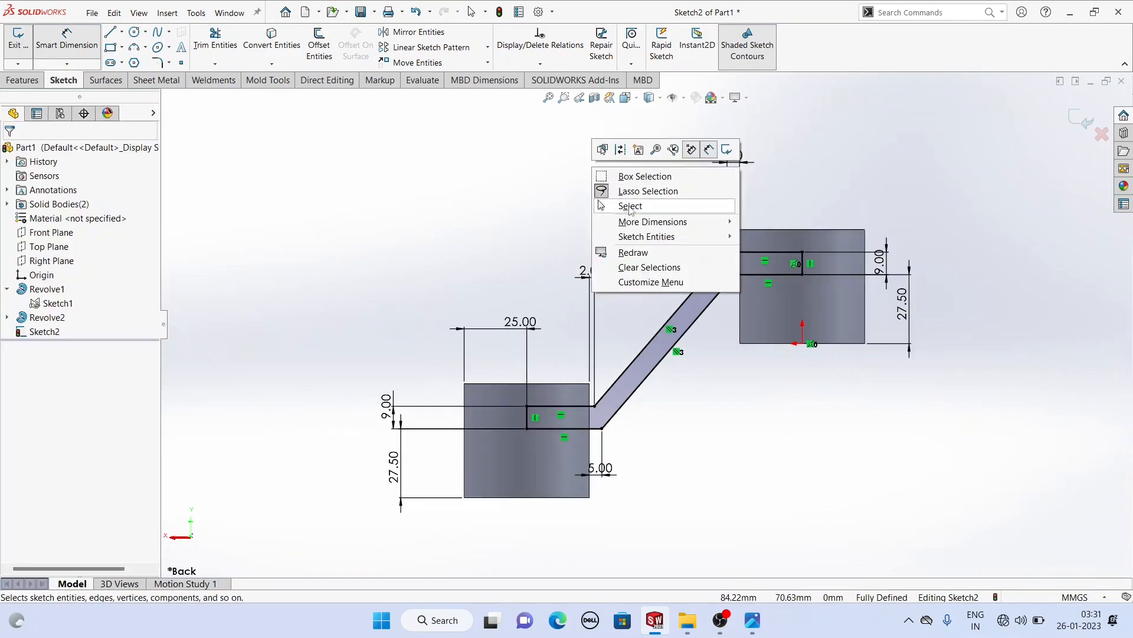
click(631, 206)
- Extrude the arm sketch 50 mm as a Mid Plane boss merged with the two cylindrical bosses
mouse_move(631, 215)
middle_down()
mouse_move(669, 251)
mouse_move(805, 282)
middle_up()
mouse_move(685, 237)
middle_down()
mouse_move(714, 223)
mouse_move(732, 236)
middle_up()
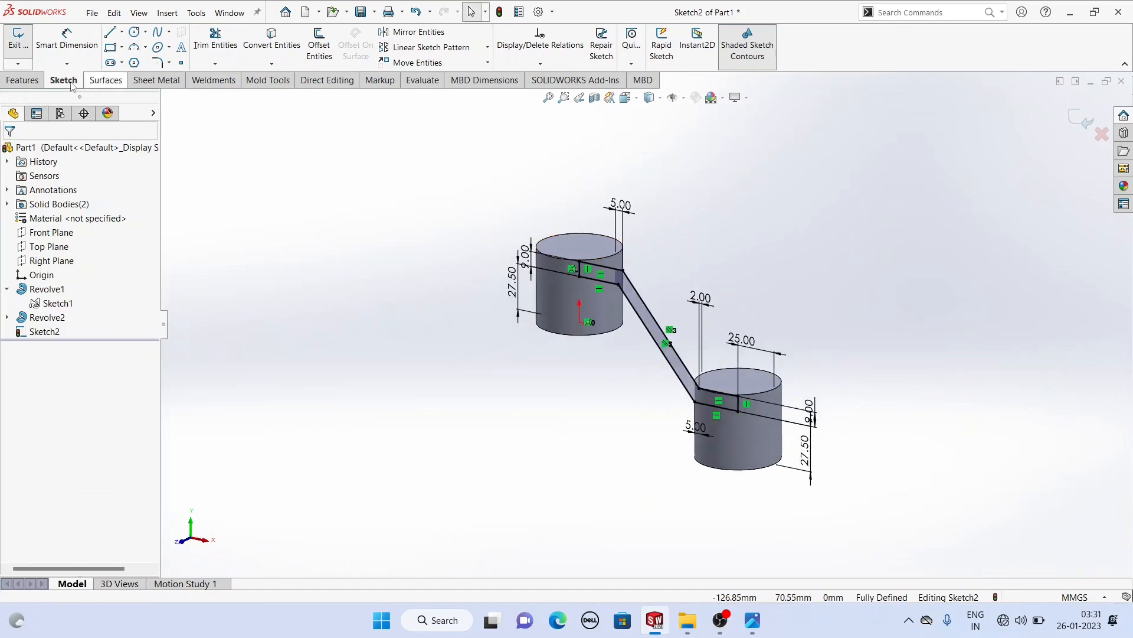
click(24, 80)
click(24, 48)
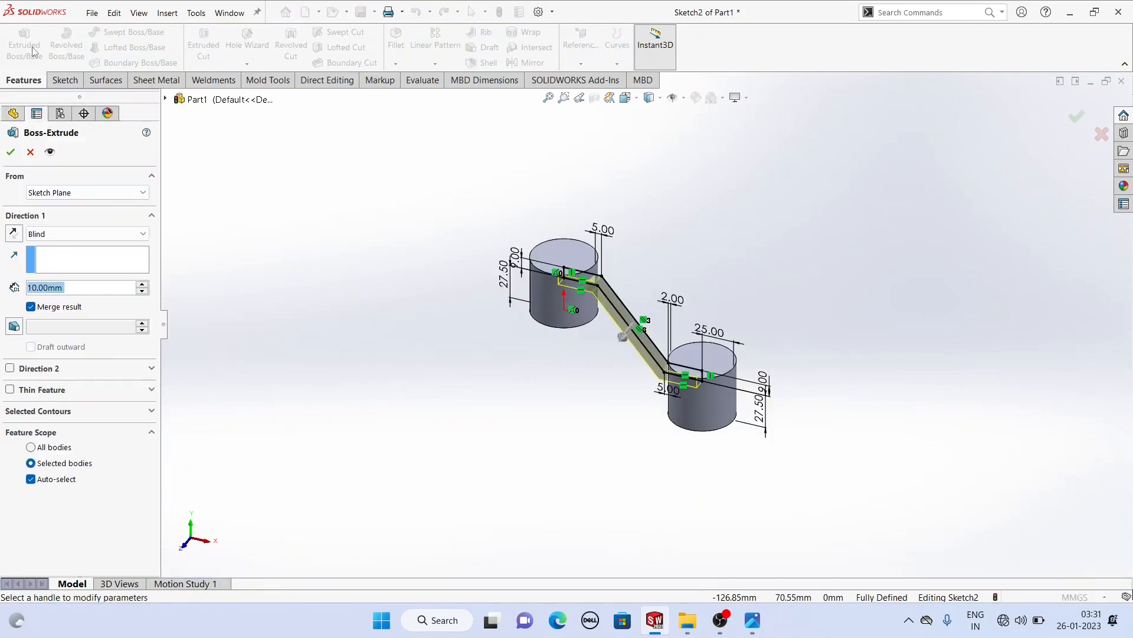
click(55, 234)
click(64, 308)
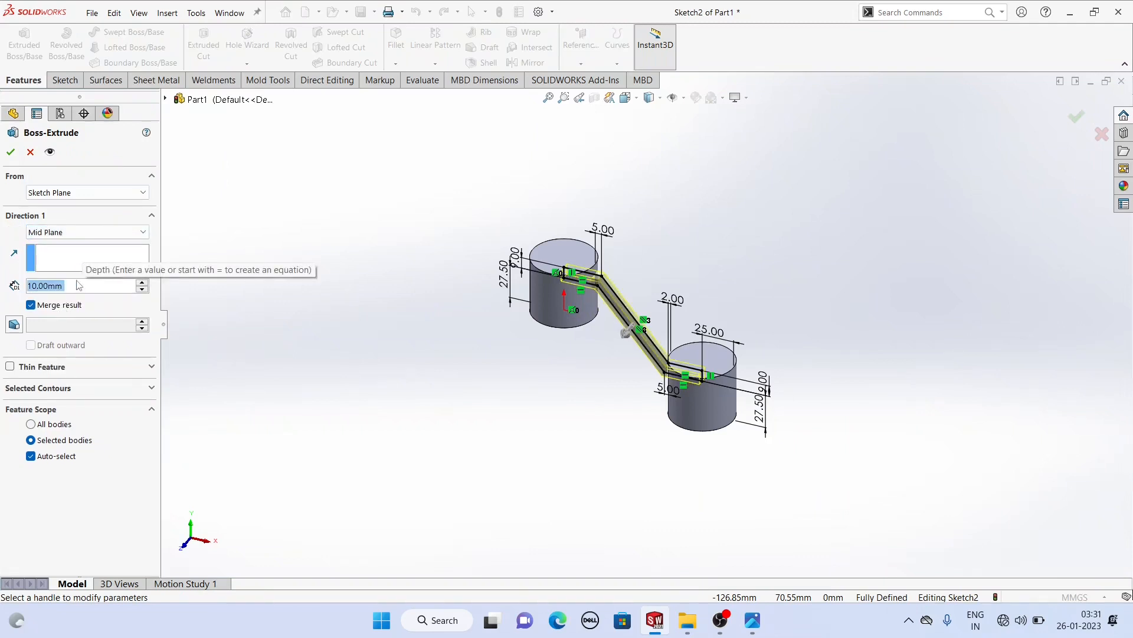
text(50)
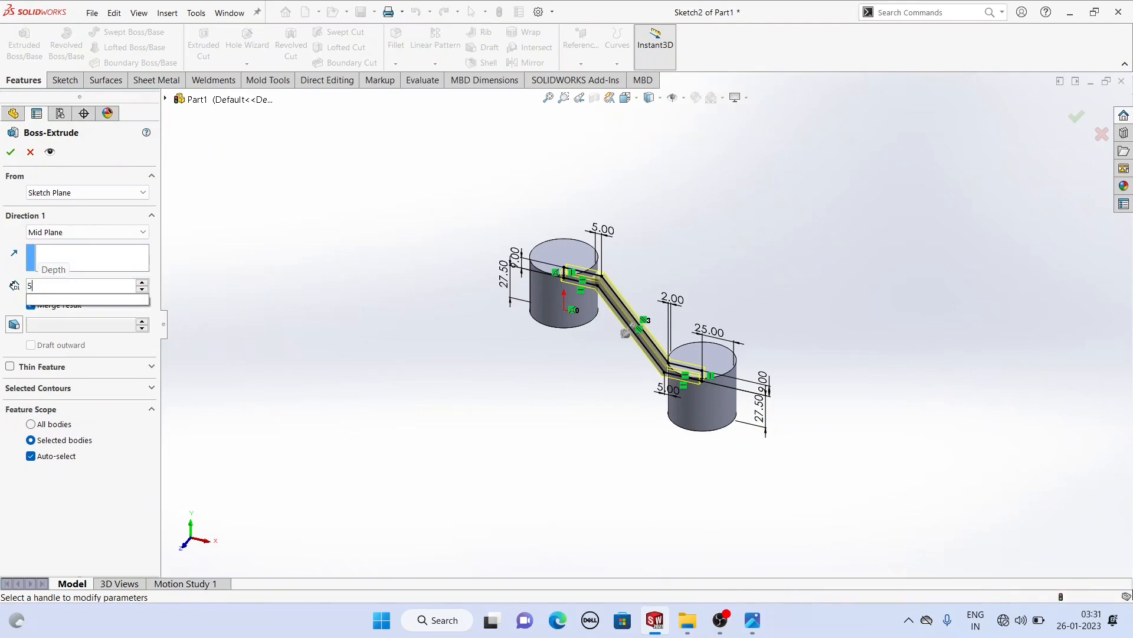
key(Return)
mouse_move(637, 302)
middle_down()
mouse_move(572, 306)
mouse_move(641, 298)
middle_up()
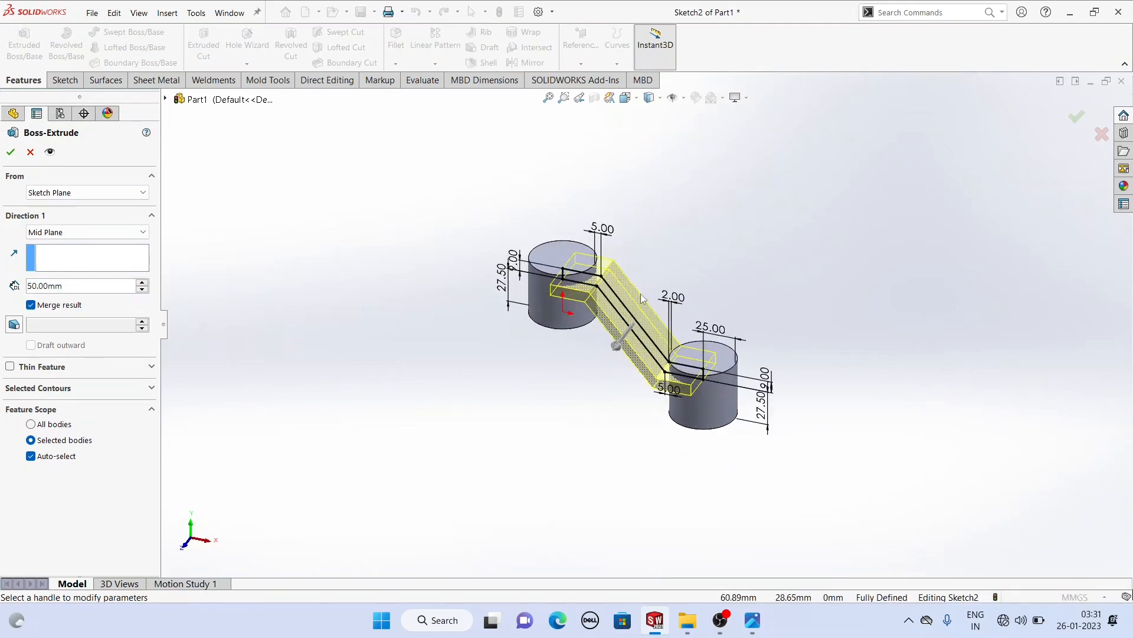
click(10, 152)
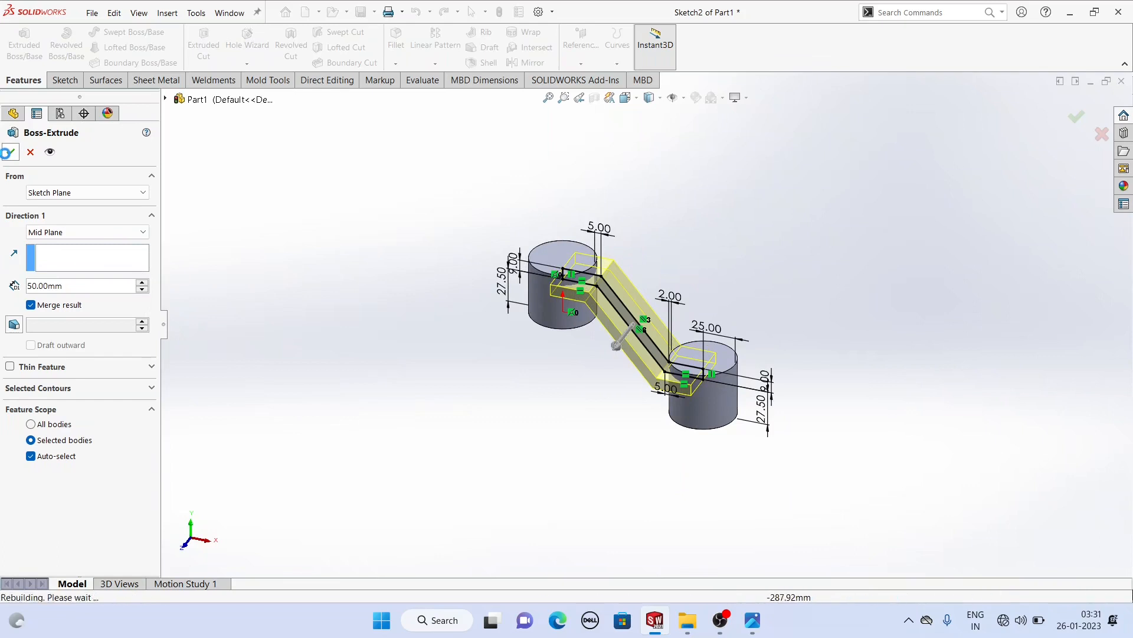
click(562, 386)
- Check the rib in the reference drawing and start a Rib feature with its sketch on the Front Plane
scroll(576, 360, up, 3)
scroll(587, 324, down, 2)
mouse_move(595, 324)
middle_down()
mouse_move(670, 230)
mouse_move(632, 246)
middle_up()
click(743, 621)
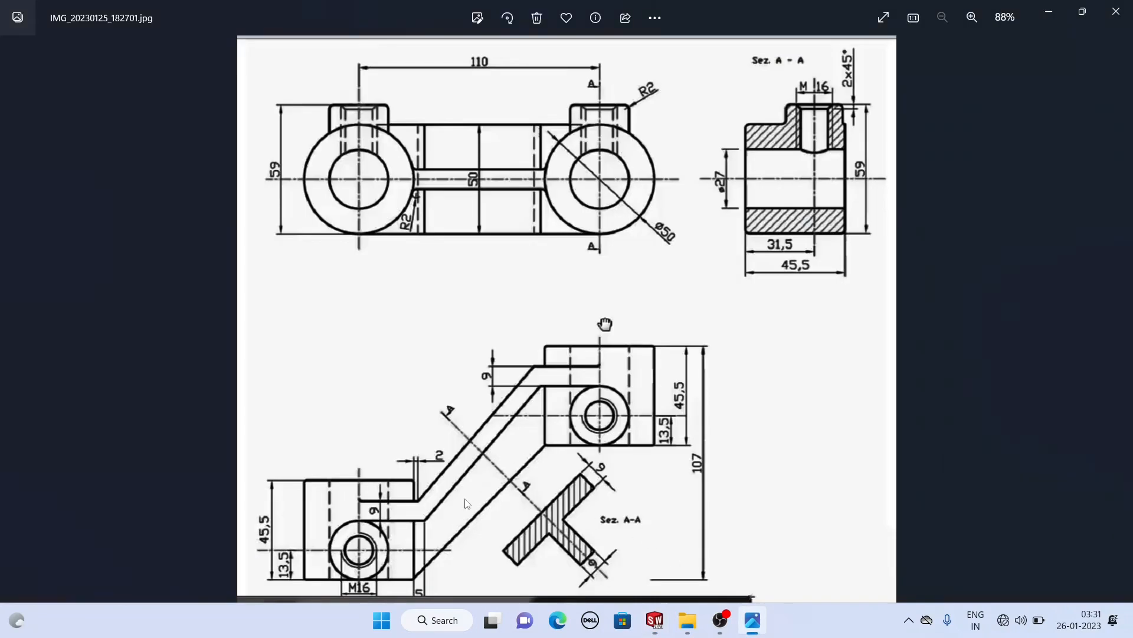
click(655, 619)
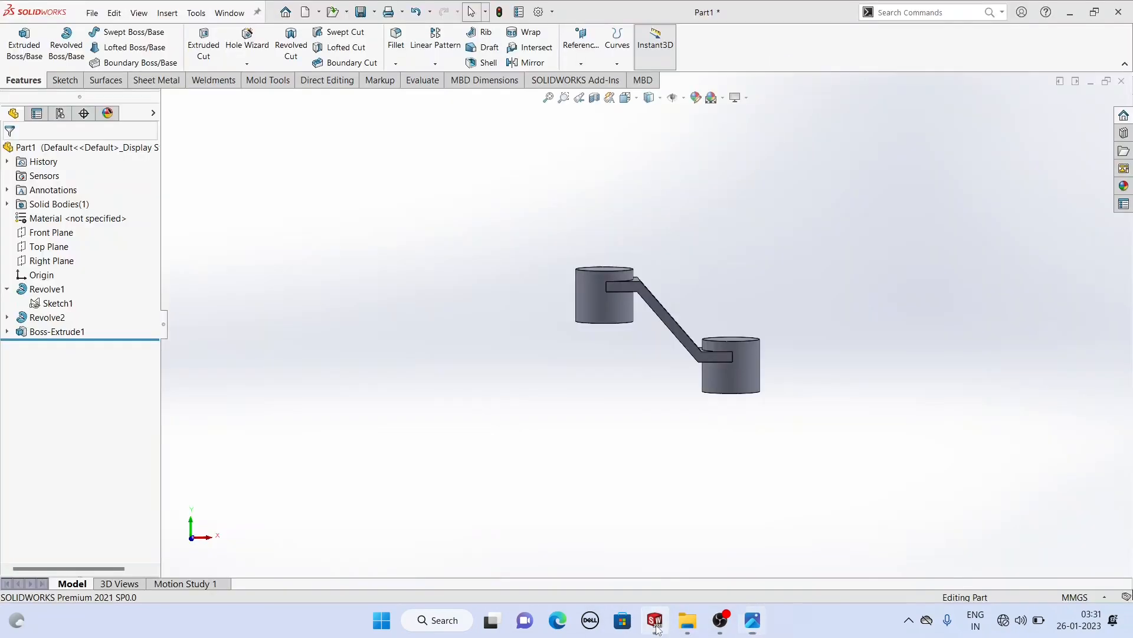
click(486, 34)
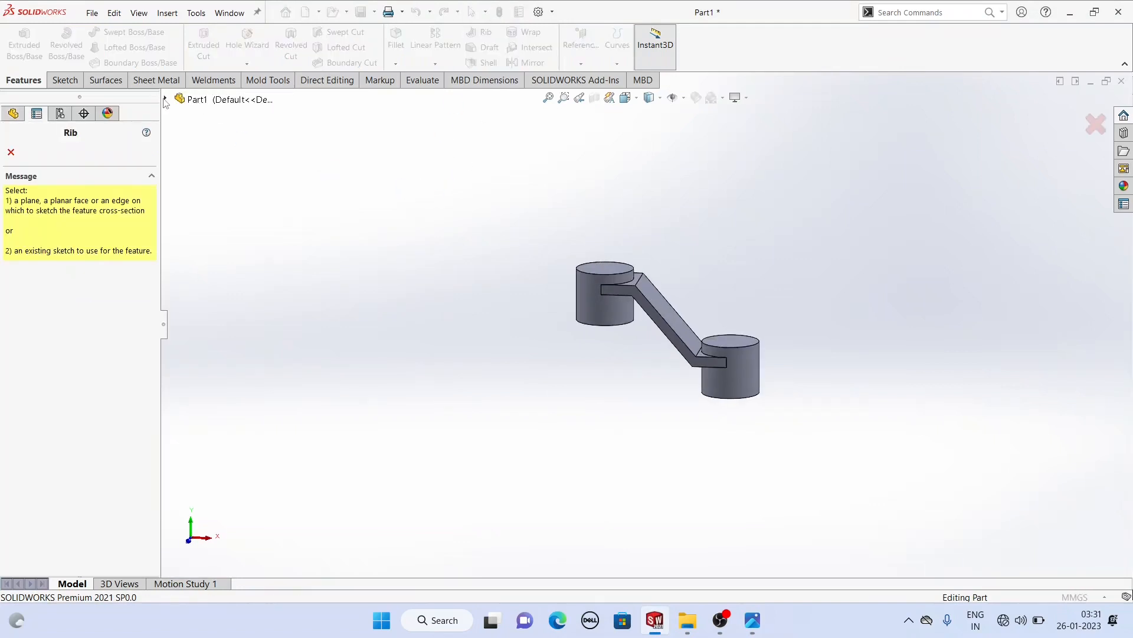
click(165, 99)
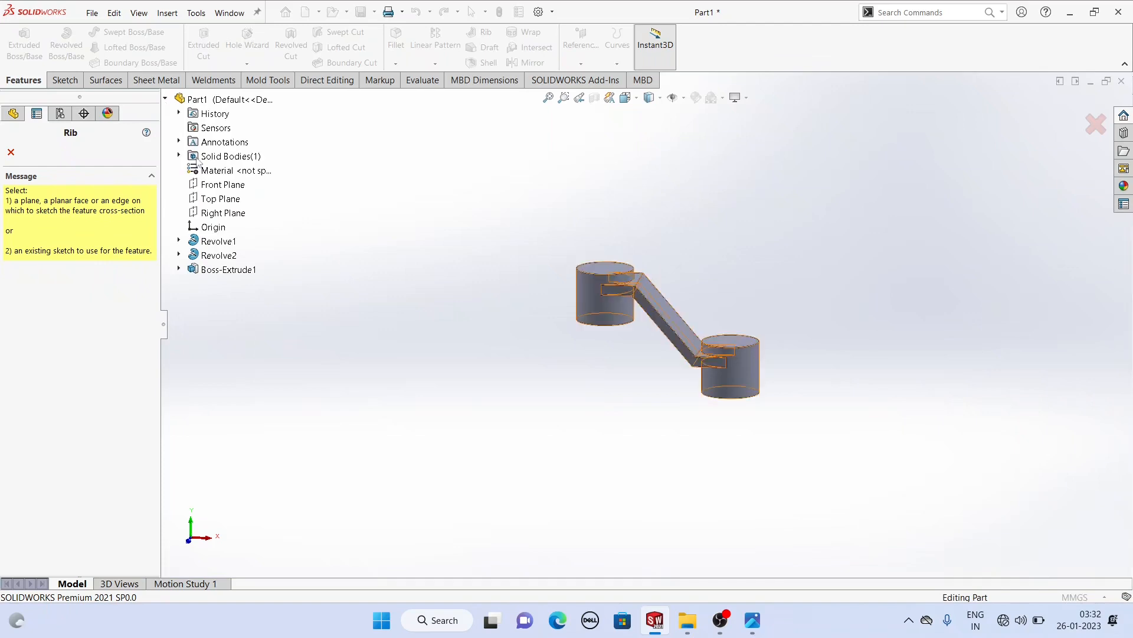
click(224, 186)
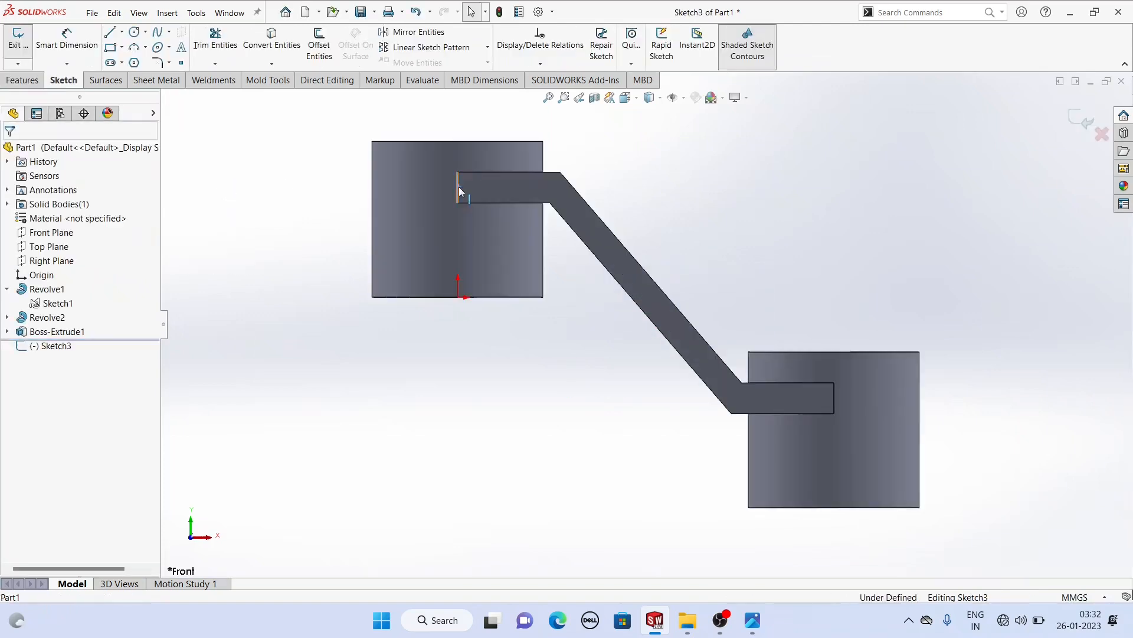
click(110, 31)
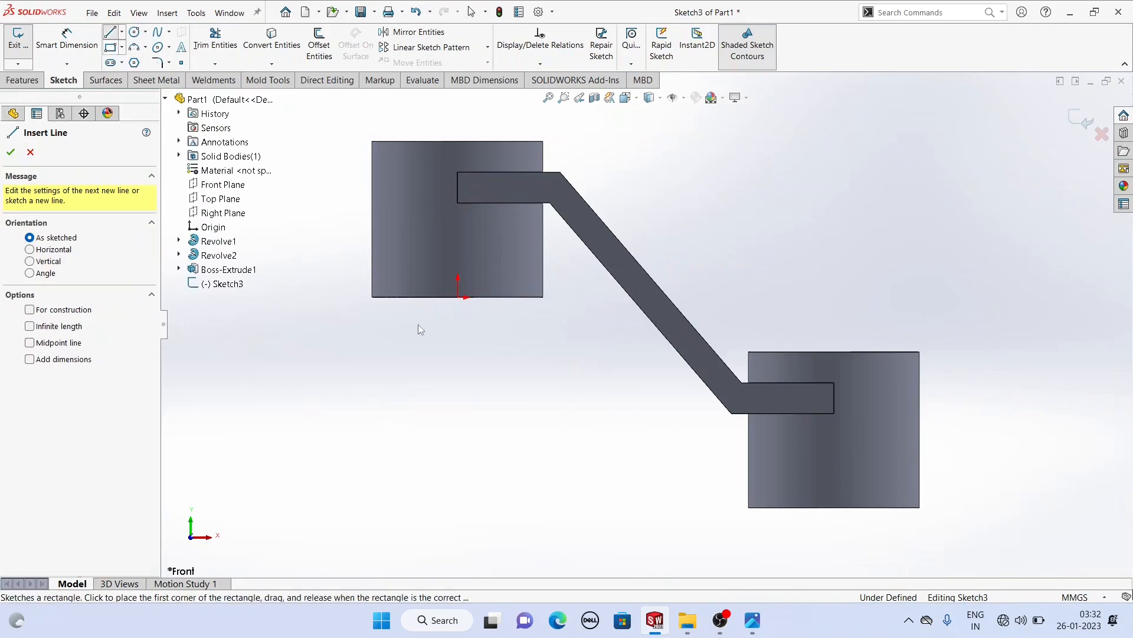
click(508, 297)
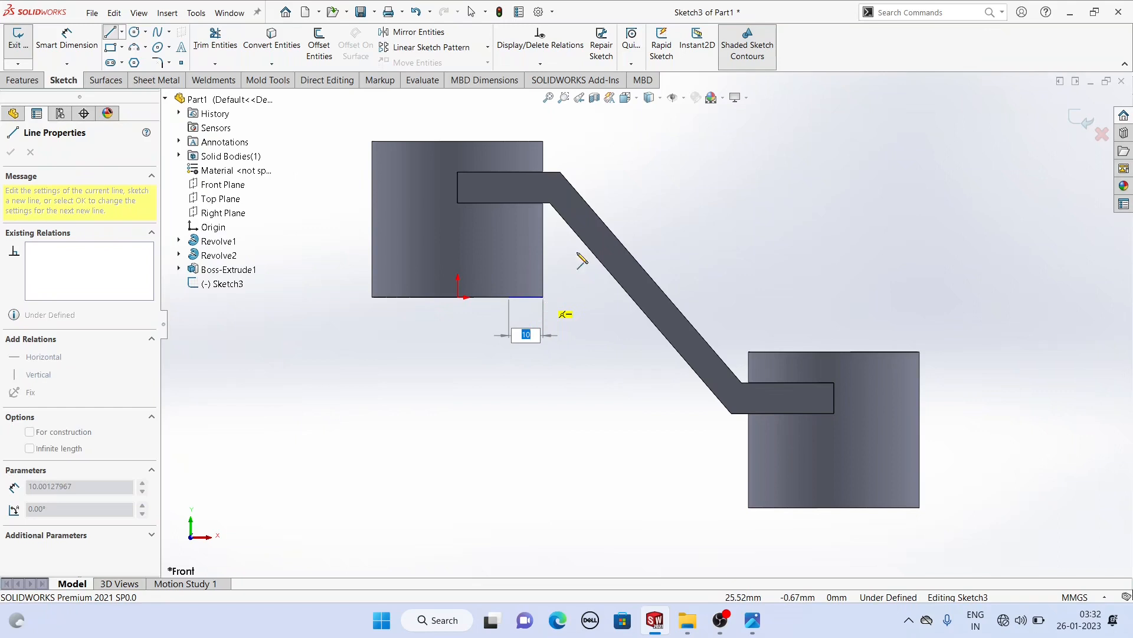
click(637, 99)
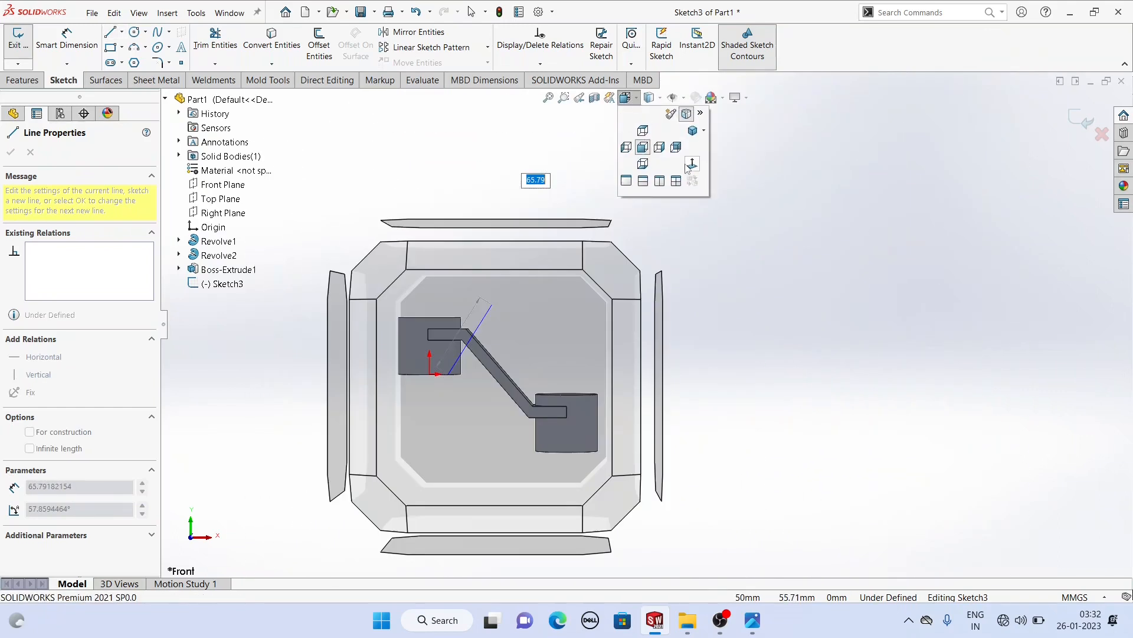
click(691, 165)
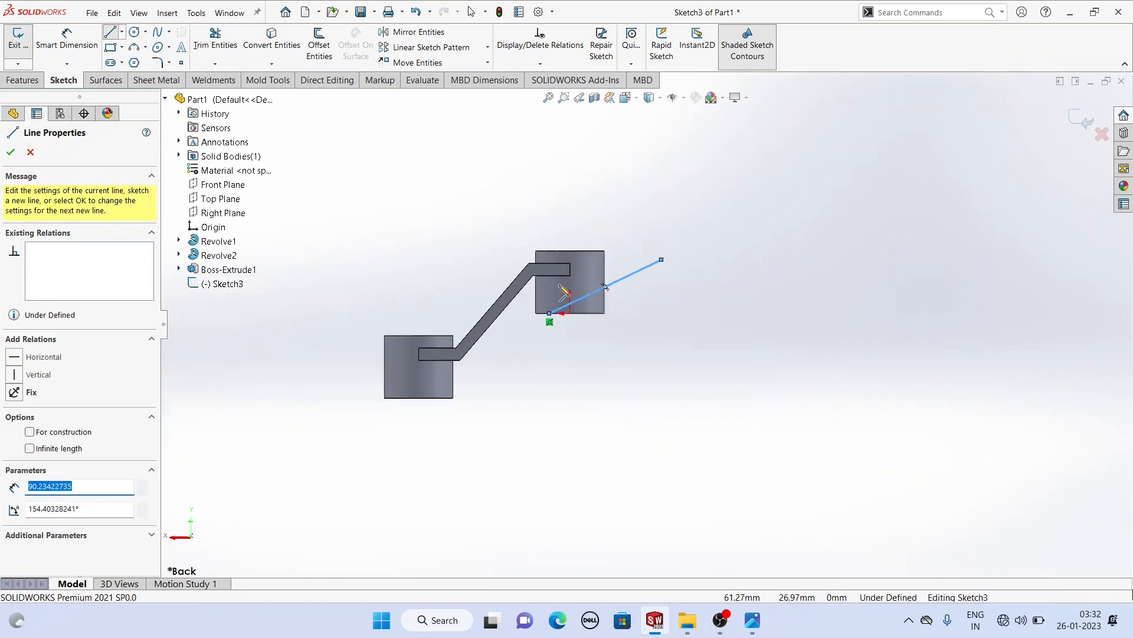
scroll(533, 269, down, 3)
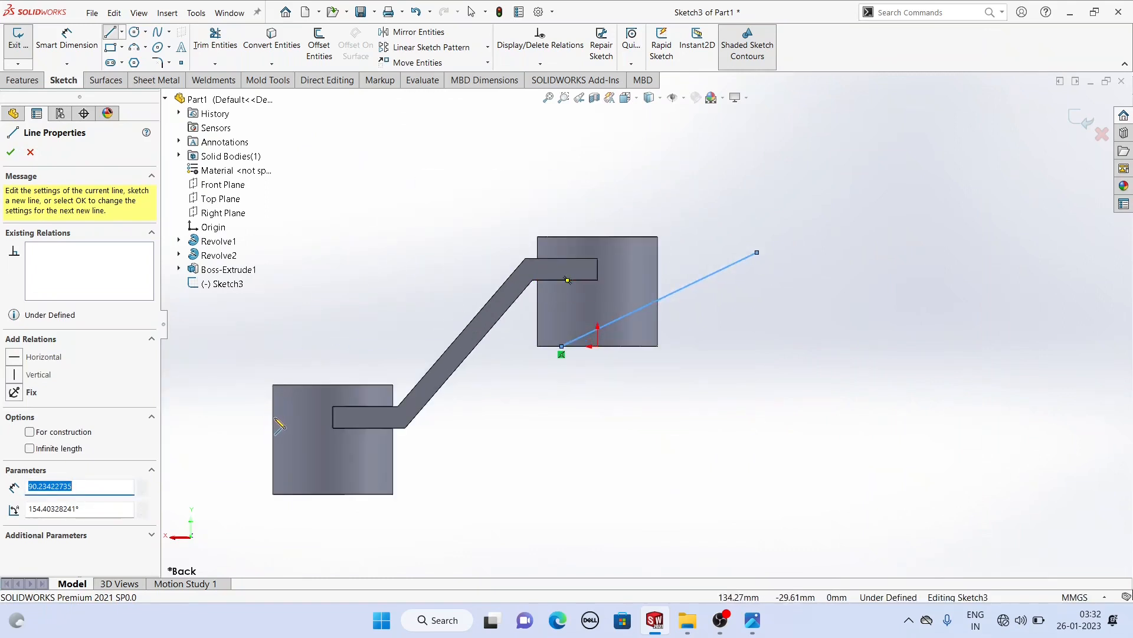
key(z)
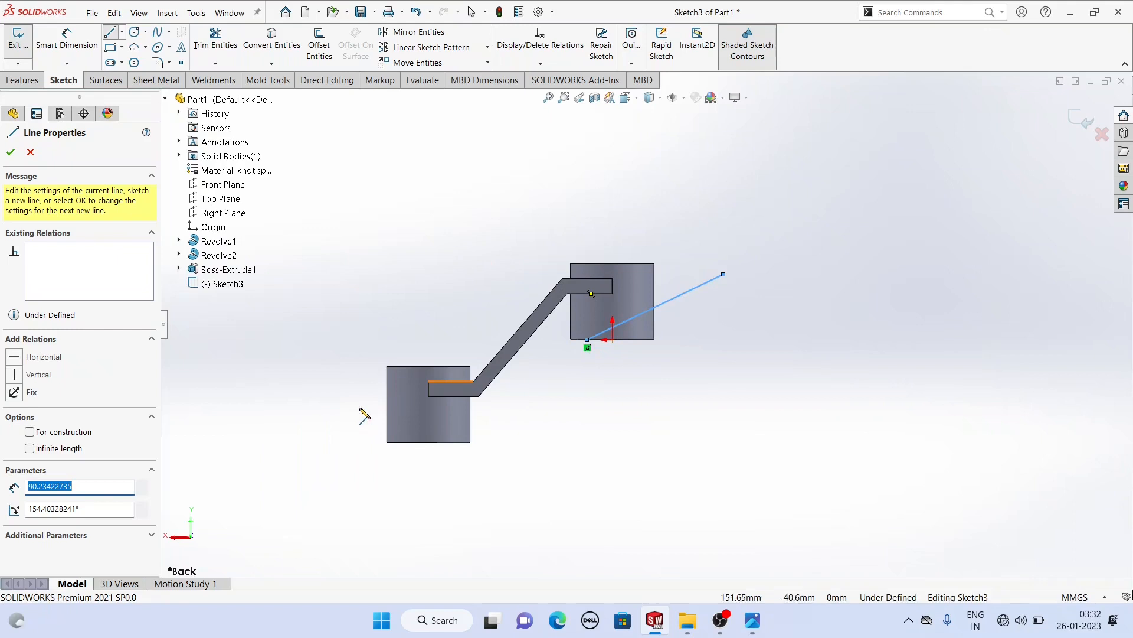
scroll(364, 415, down, 2)
key(Escape)
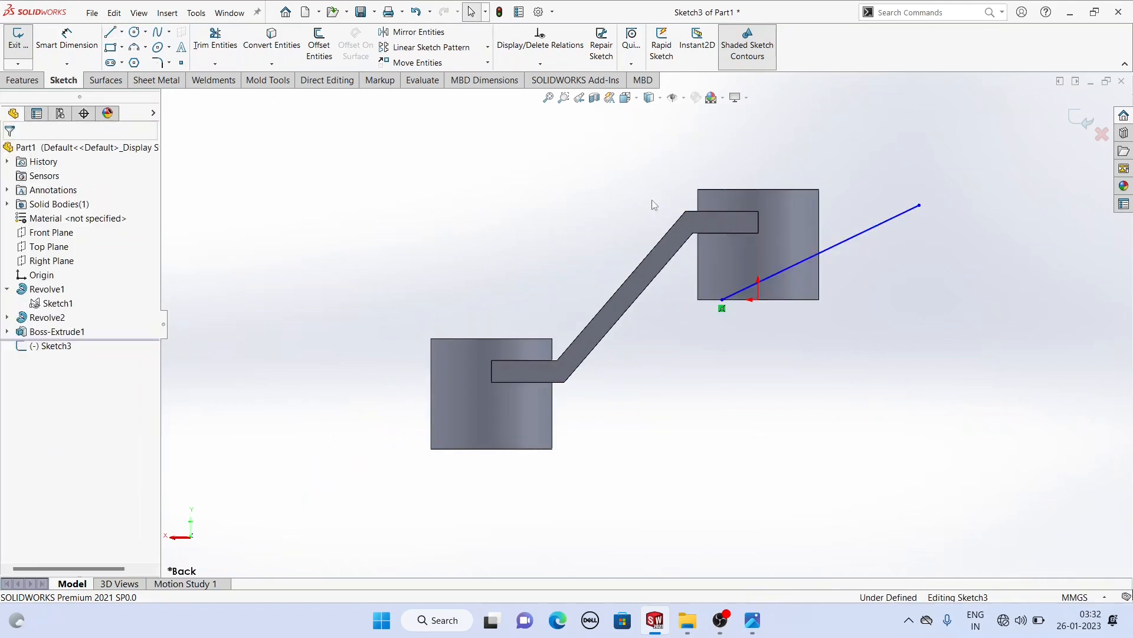
click(870, 229)
key(Delete)
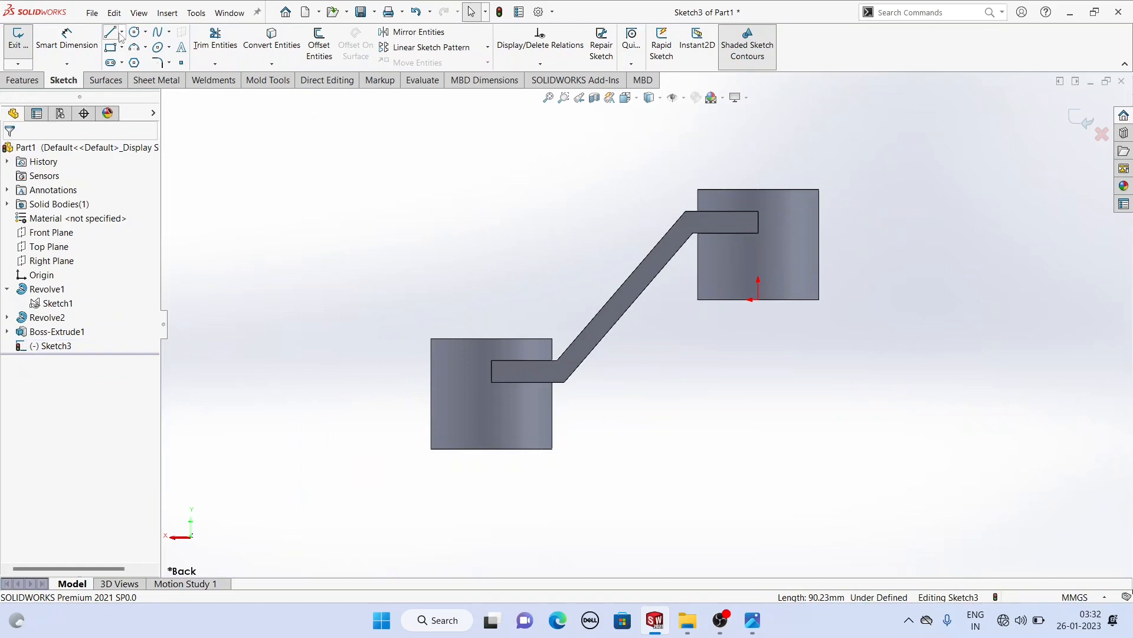
- Sketch the rib line about 14 mm along the lower boss's base, diagonally to the upper boss's near bottom corner, and about 14 mm along its base
click(111, 33)
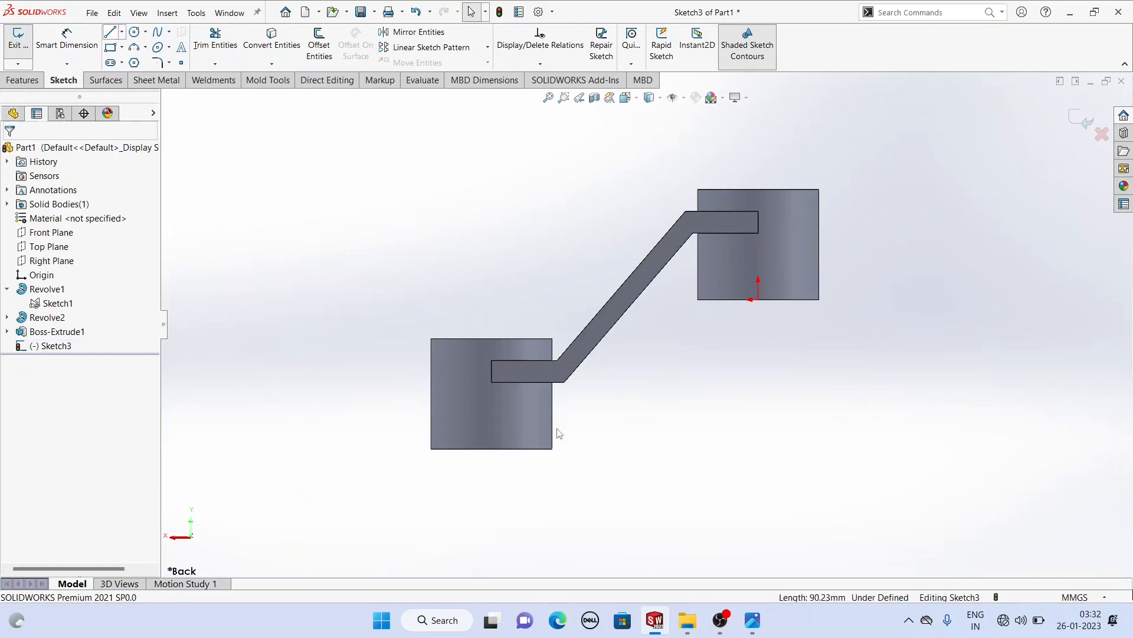
click(516, 450)
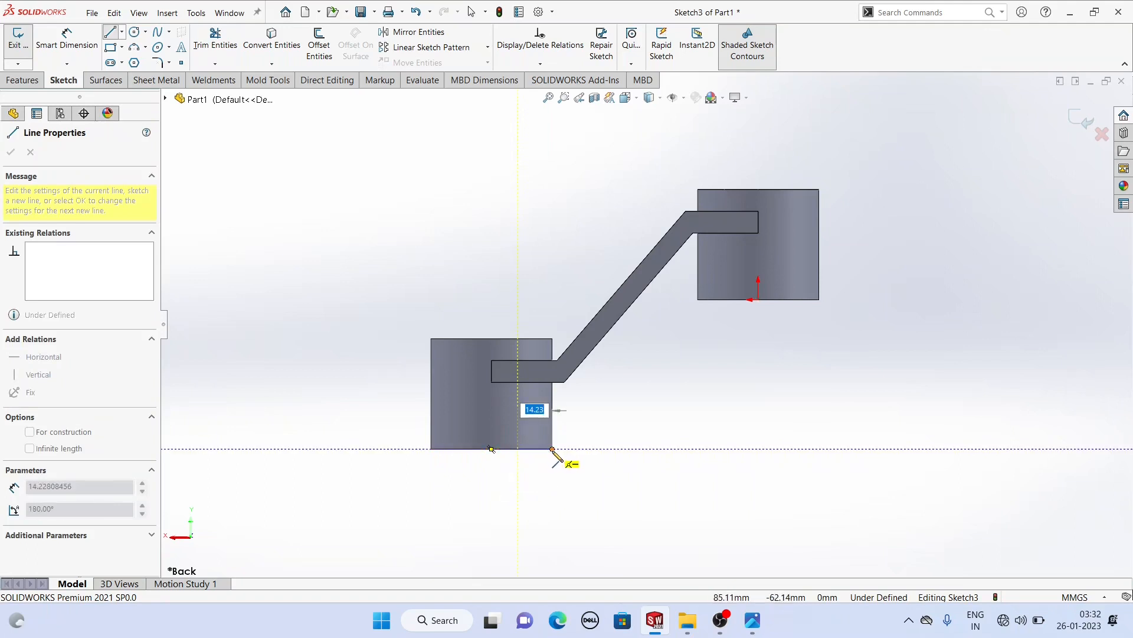
click(552, 449)
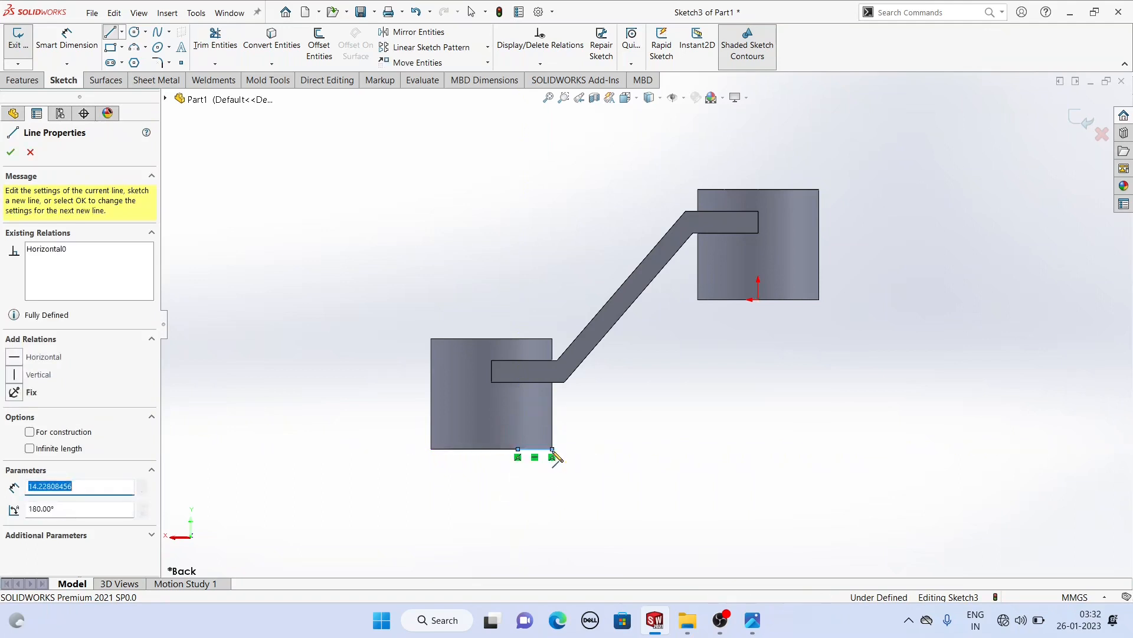
click(697, 301)
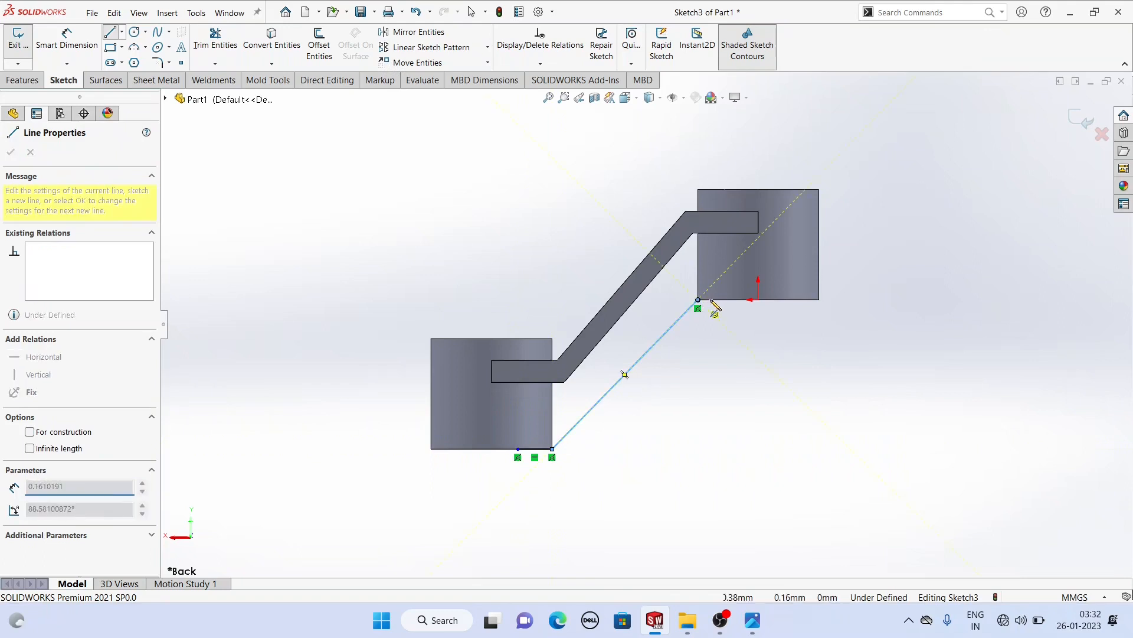
click(732, 300)
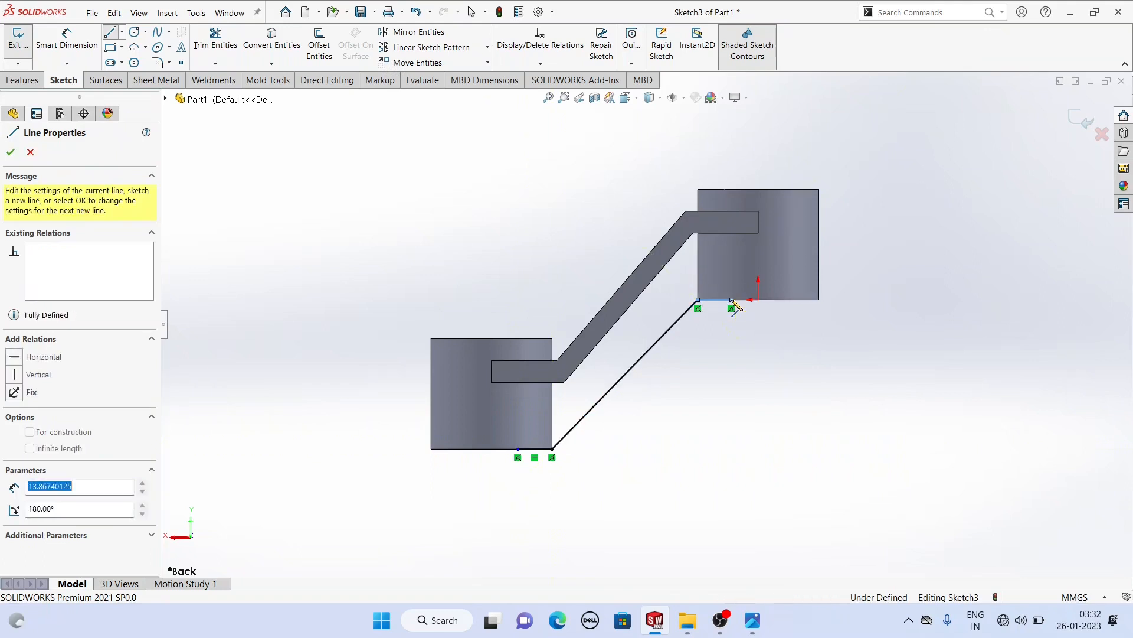
right_click(743, 367)
click(753, 368)
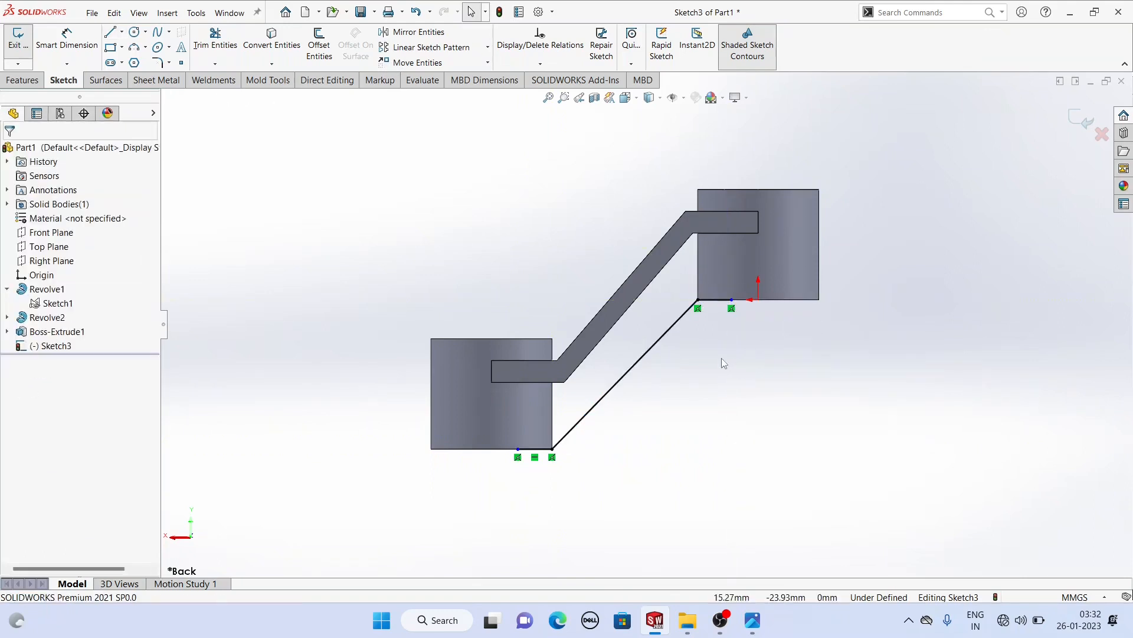
- Create the rib from the open line profile between the two bosses with a thickness of 9 mm
mouse_move(599, 338)
middle_down()
mouse_move(627, 345)
mouse_move(655, 254)
mouse_move(549, 189)
mouse_move(700, 309)
mouse_move(655, 355)
mouse_move(665, 345)
middle_up()
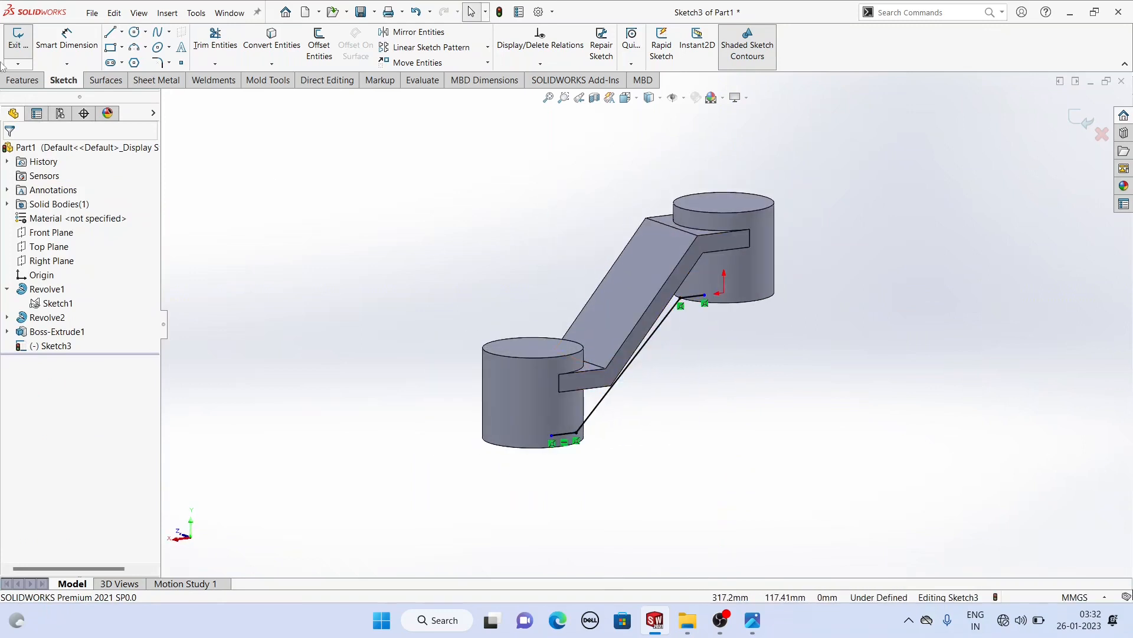
click(22, 80)
click(479, 33)
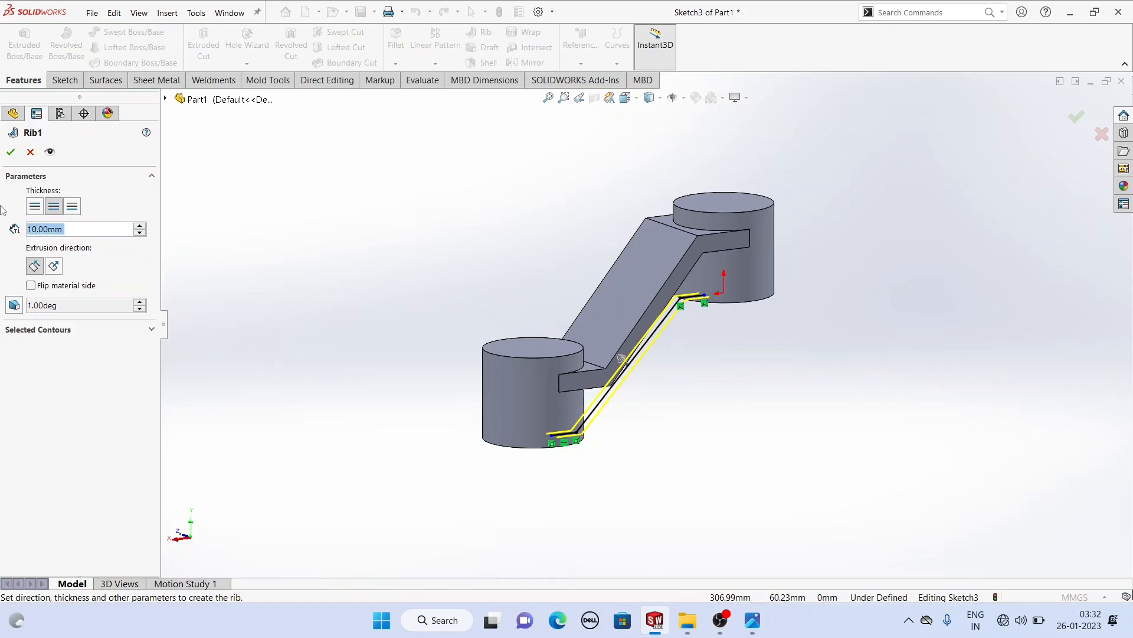
text(9)
key(Return)
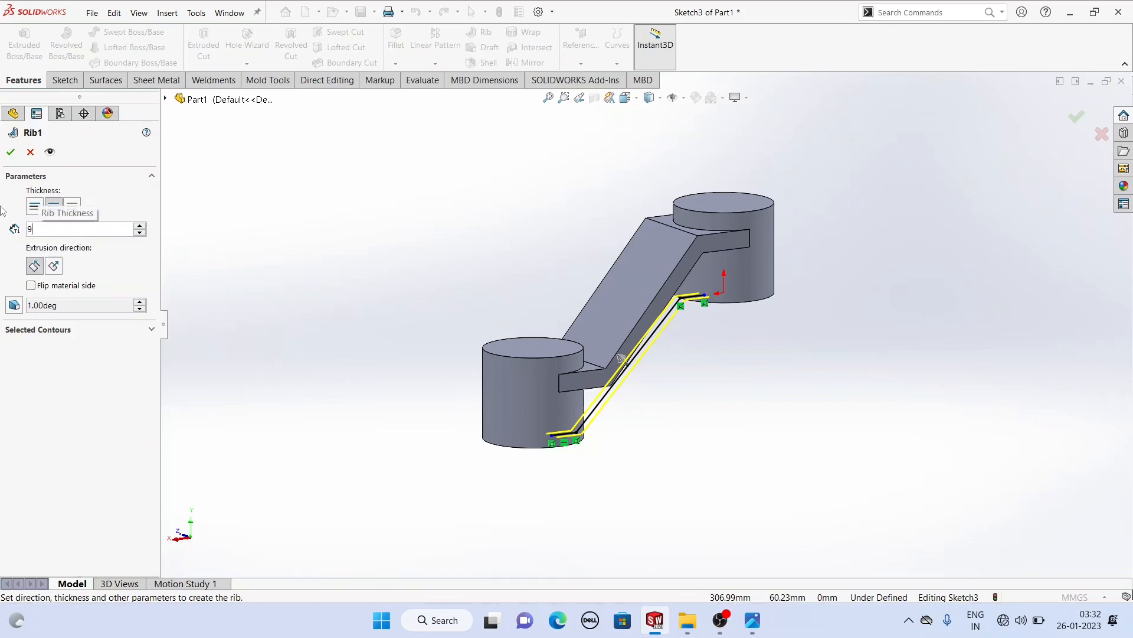
click(10, 153)
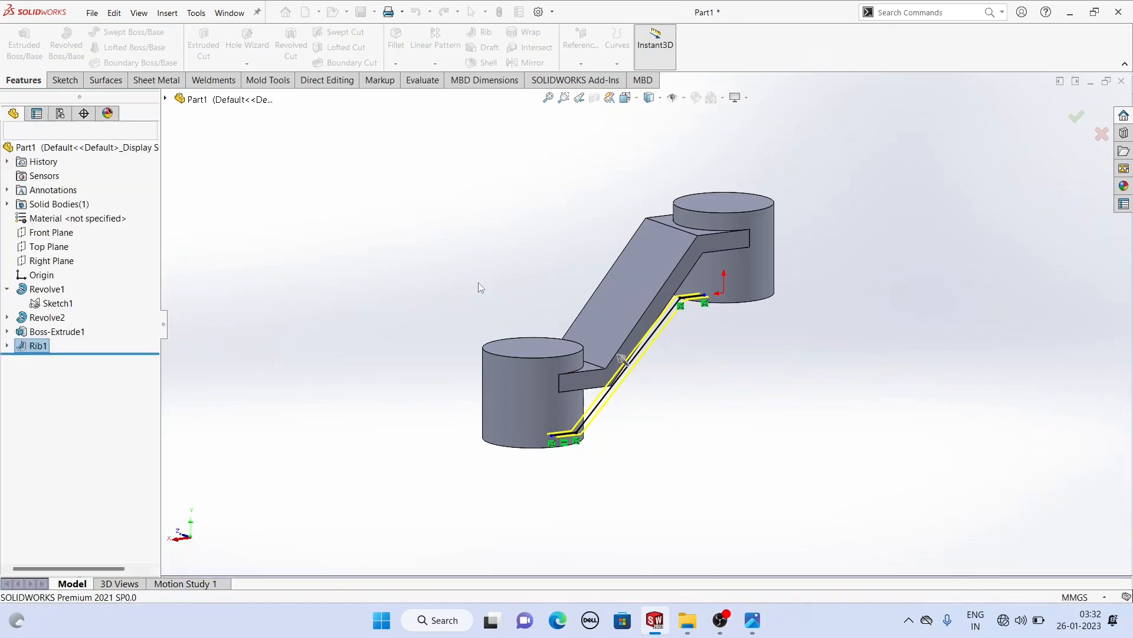
- Check the boss details in the reference drawing and create a reference plane offset 34 mm from the Front Plane with the offset flipped
mouse_move(478, 283)
middle_down()
mouse_move(503, 314)
mouse_move(326, 187)
mouse_move(243, 187)
mouse_move(445, 213)
mouse_move(554, 281)
mouse_move(476, 271)
mouse_move(490, 277)
middle_up()
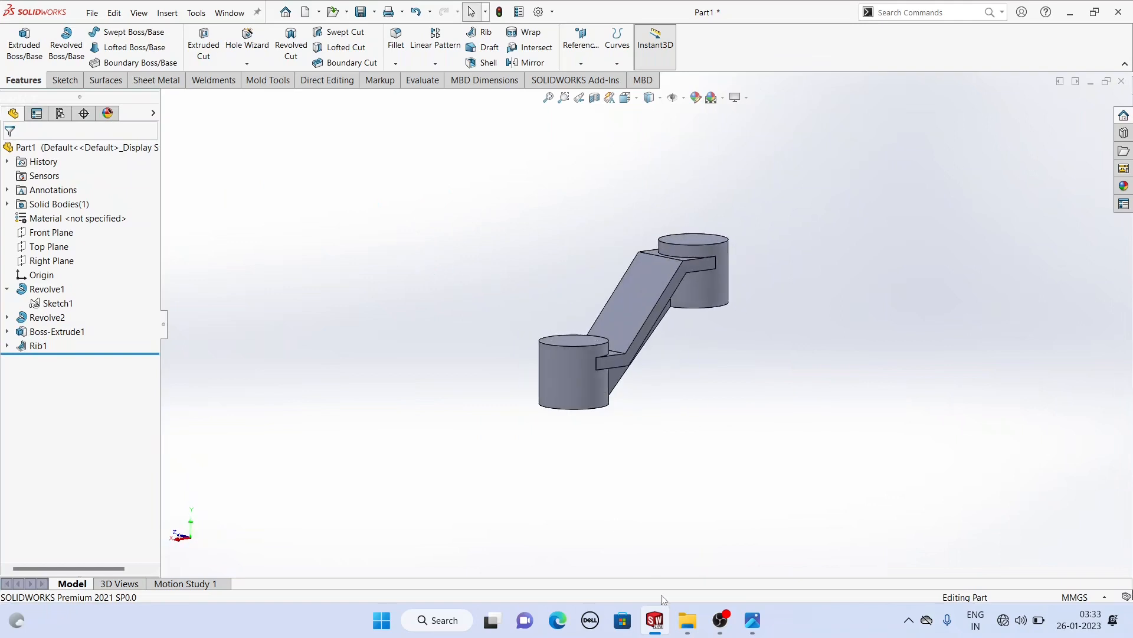
click(752, 620)
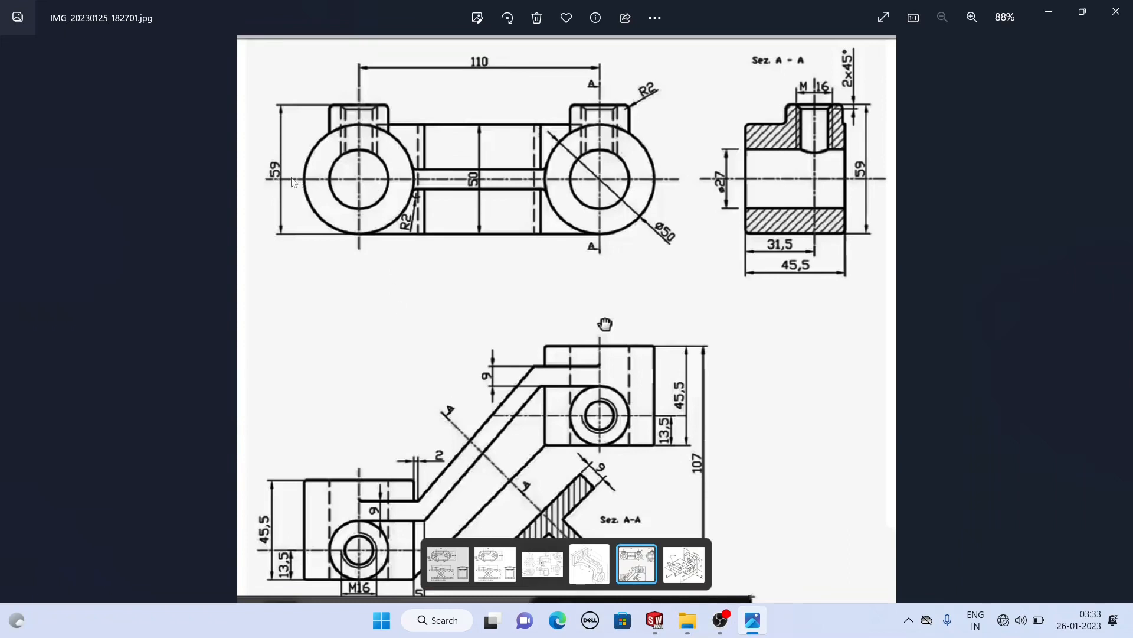
click(650, 623)
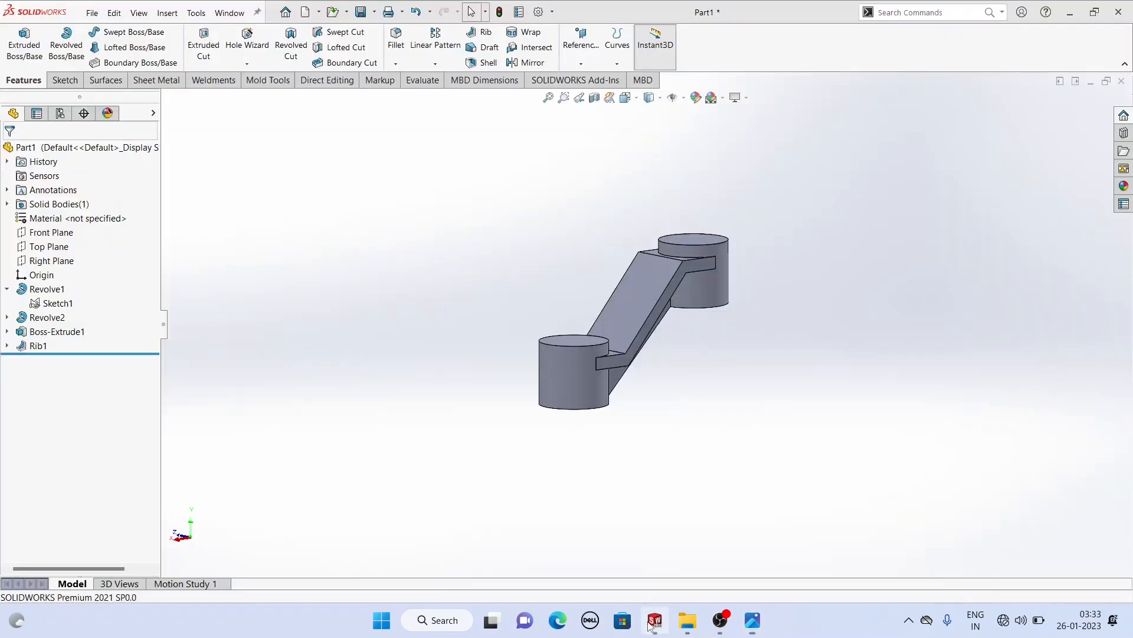
click(582, 61)
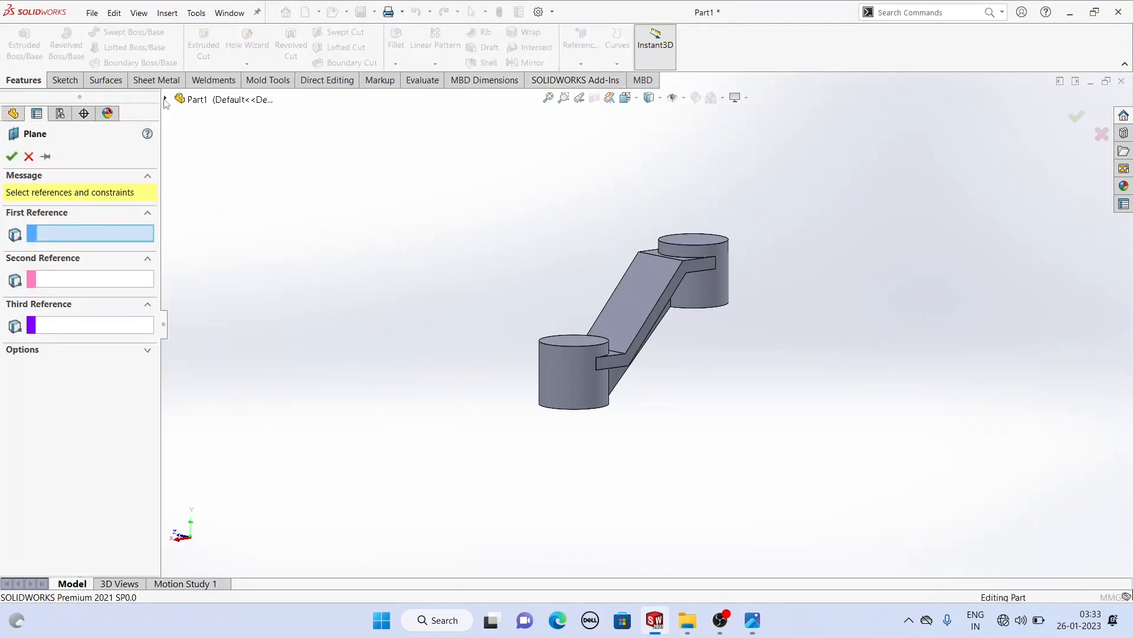
click(166, 99)
middle_drag(529, 202, 484, 214)
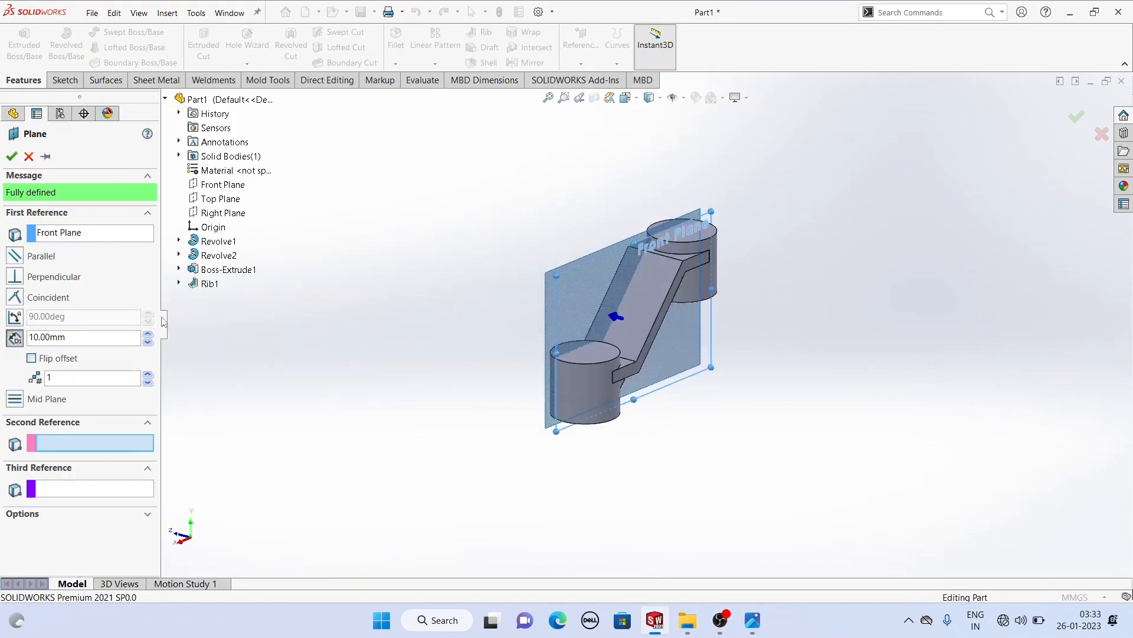
click(32, 358)
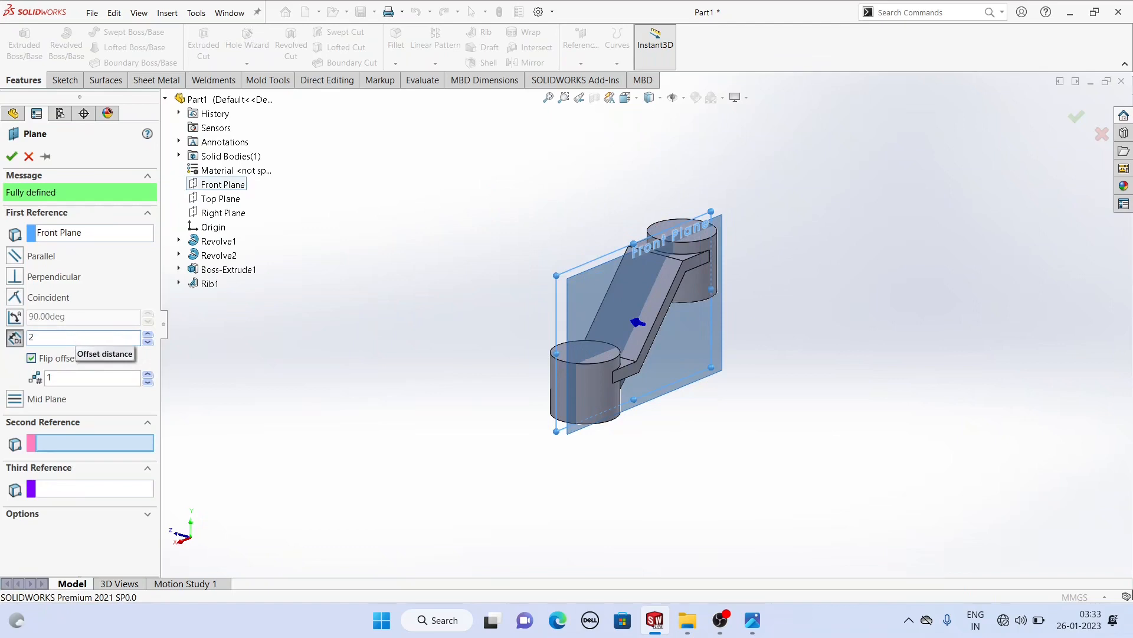
key(Return)
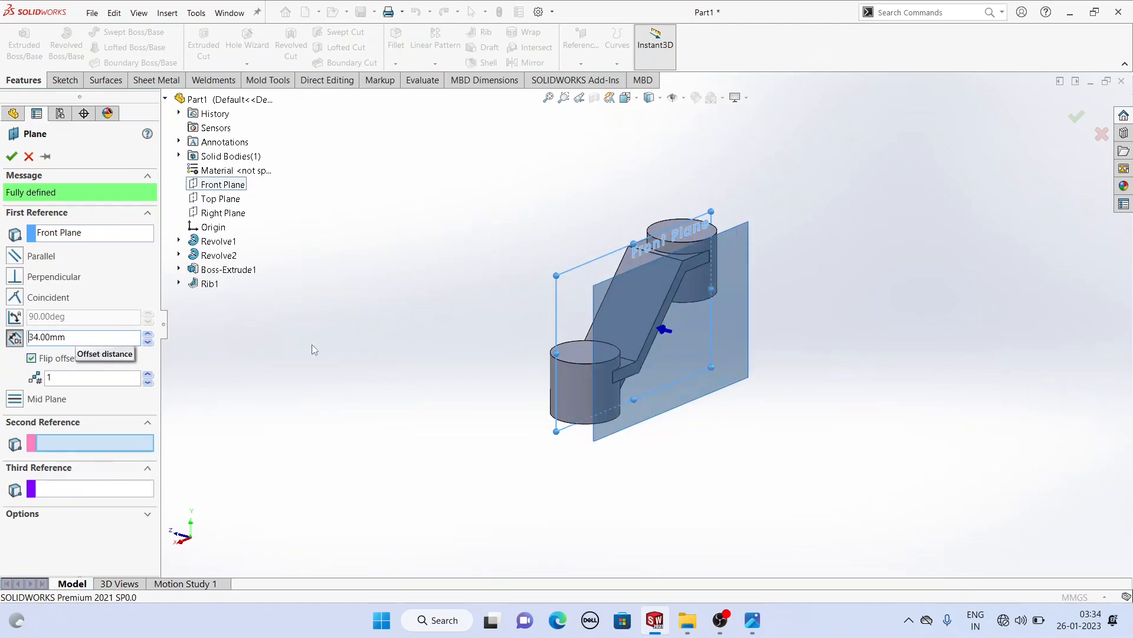
scroll(556, 314, down, 2)
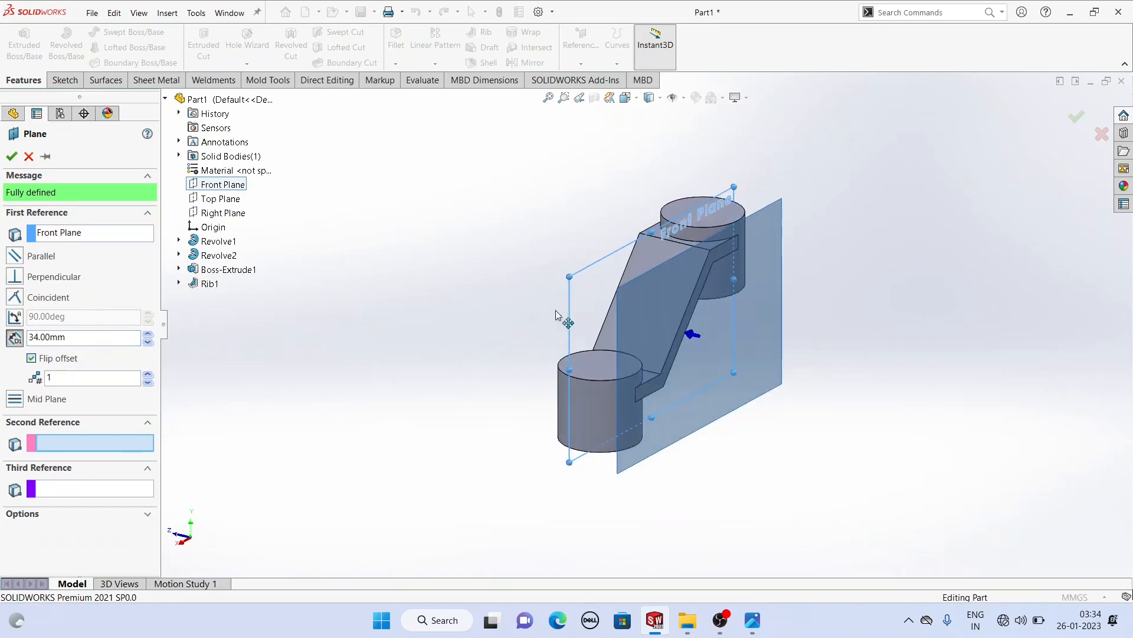
click(11, 157)
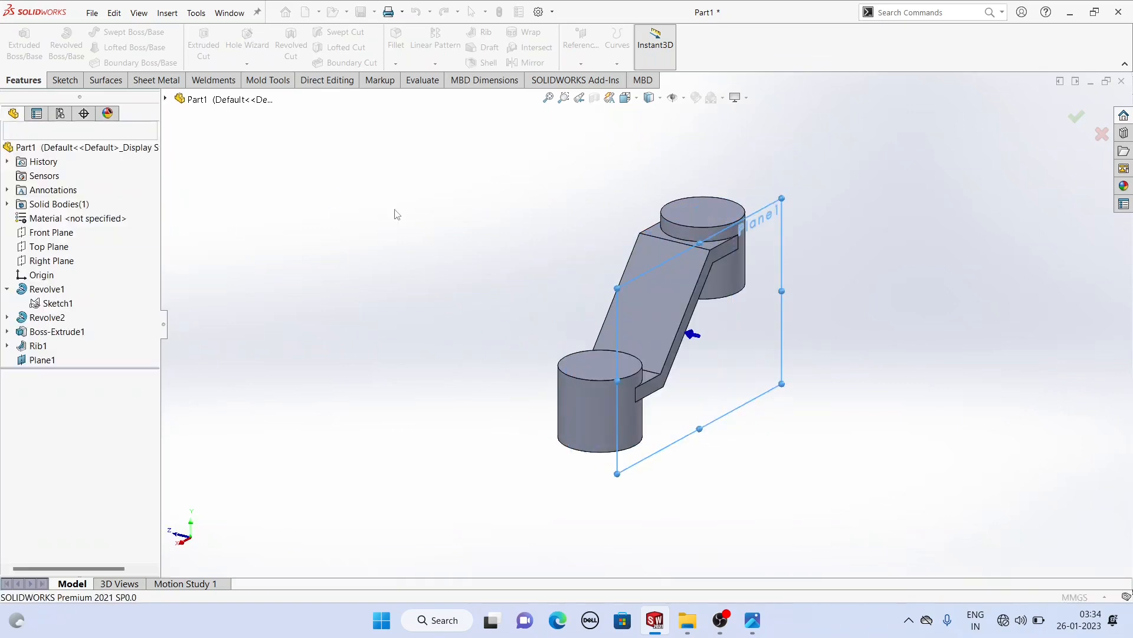
click(783, 308)
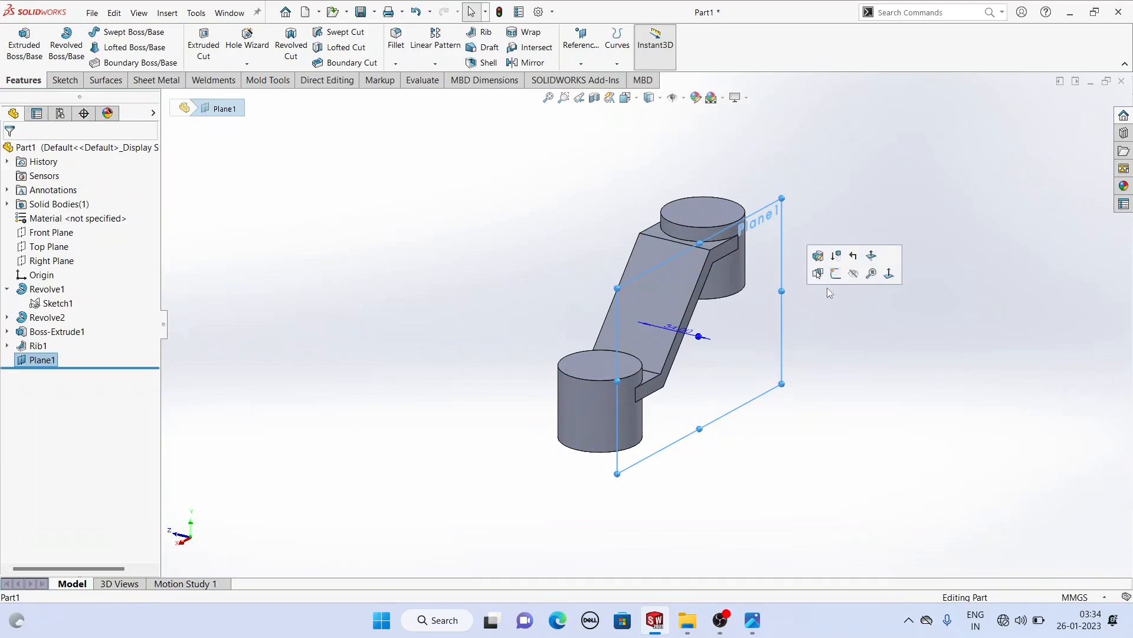
click(834, 273)
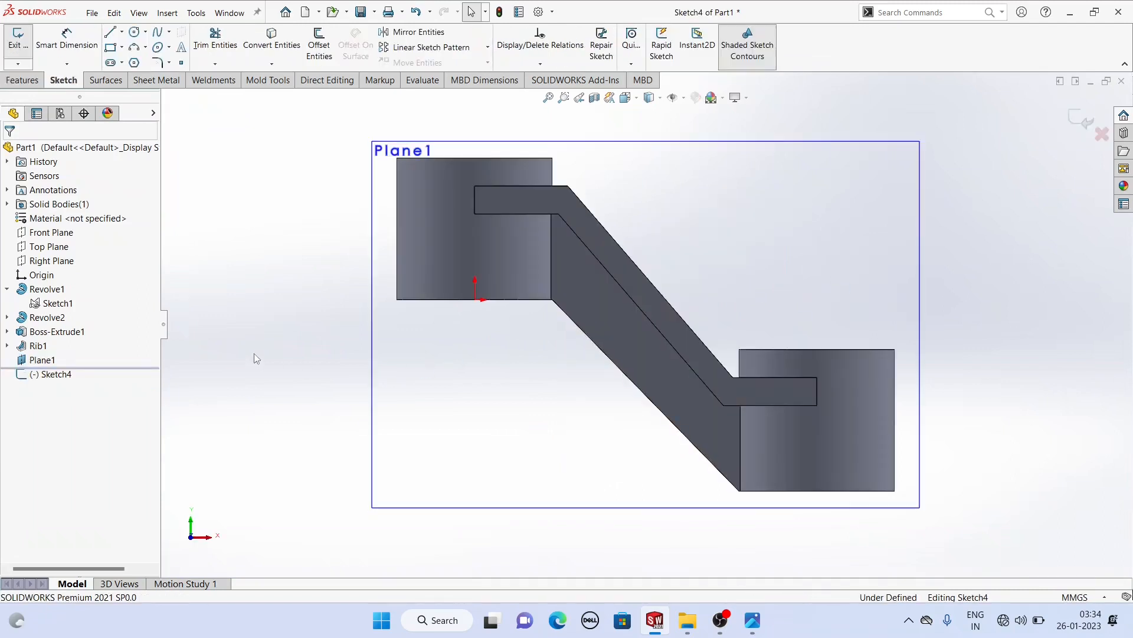
click(33, 360)
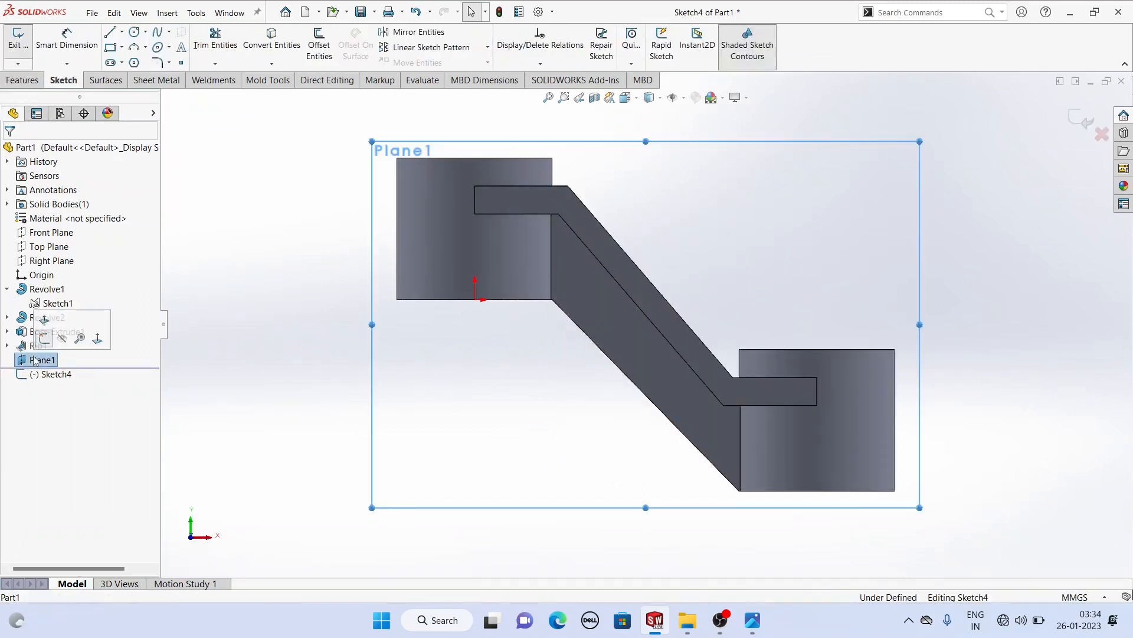
click(45, 319)
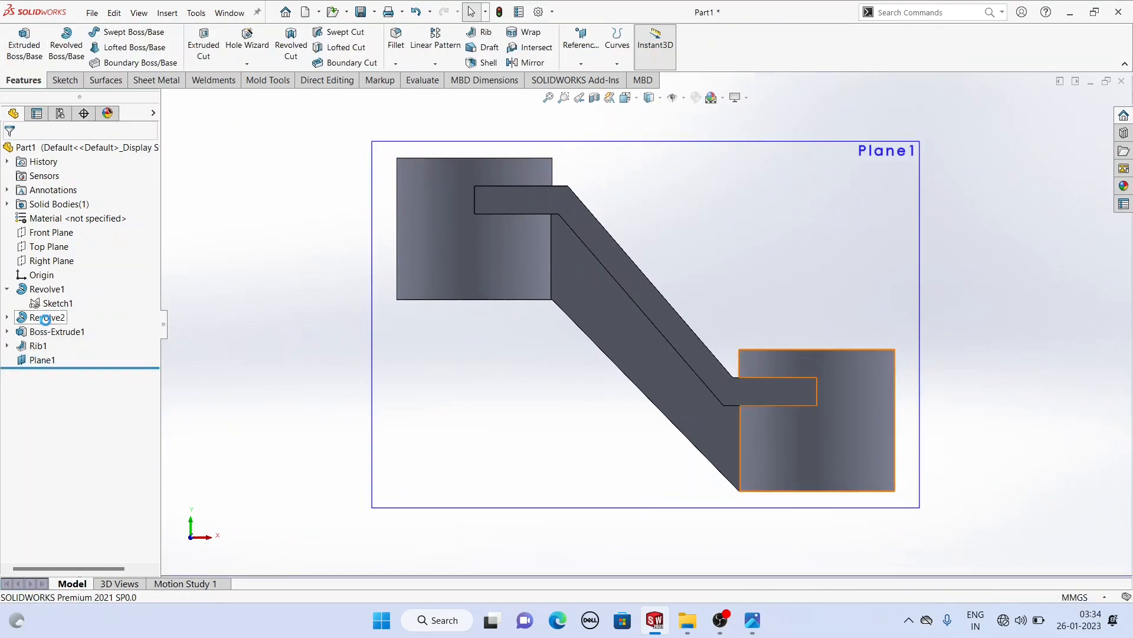
- Start a sketch on the offset plane and draw a circle about 39.6 mm in diameter over the lower boss and one about 19.3 mm over the upper
click(394, 406)
click(448, 366)
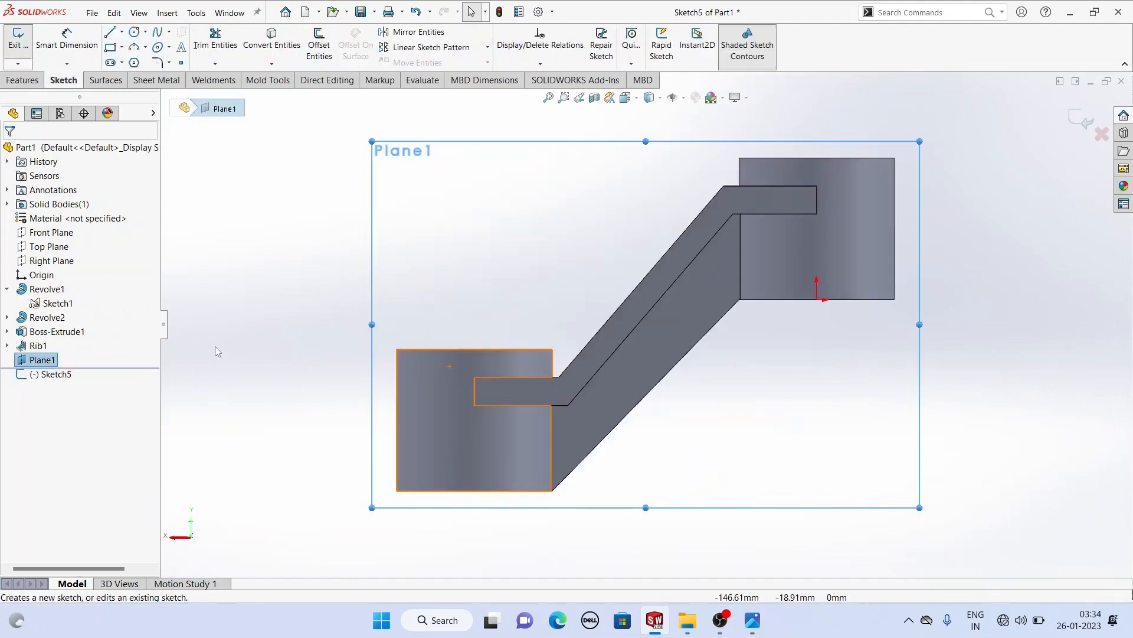
click(52, 360)
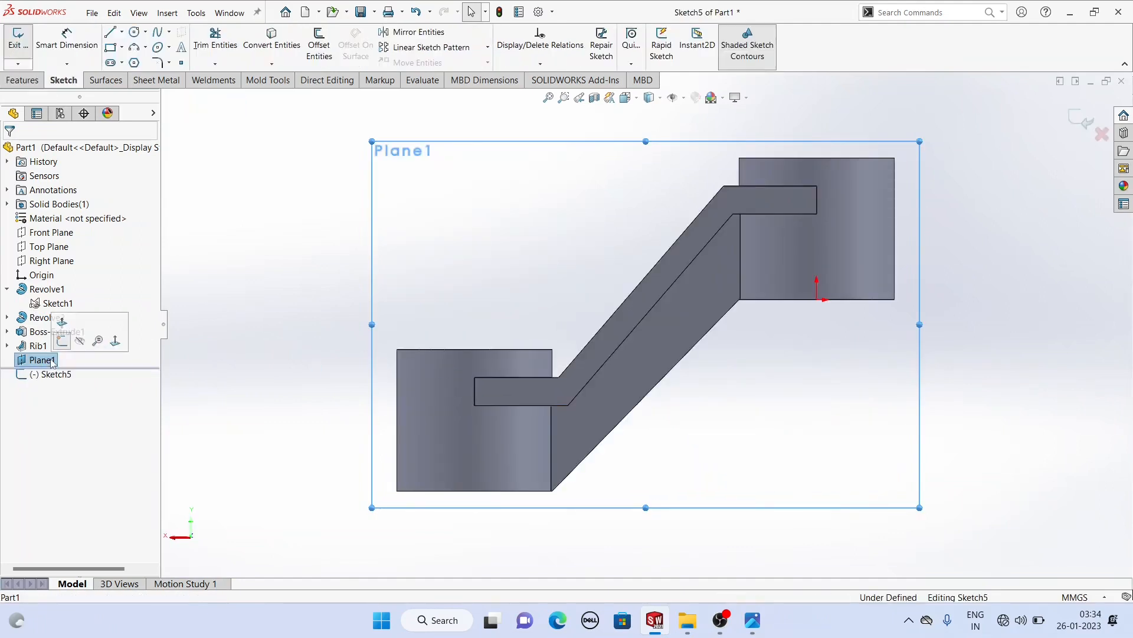
click(256, 379)
click(136, 33)
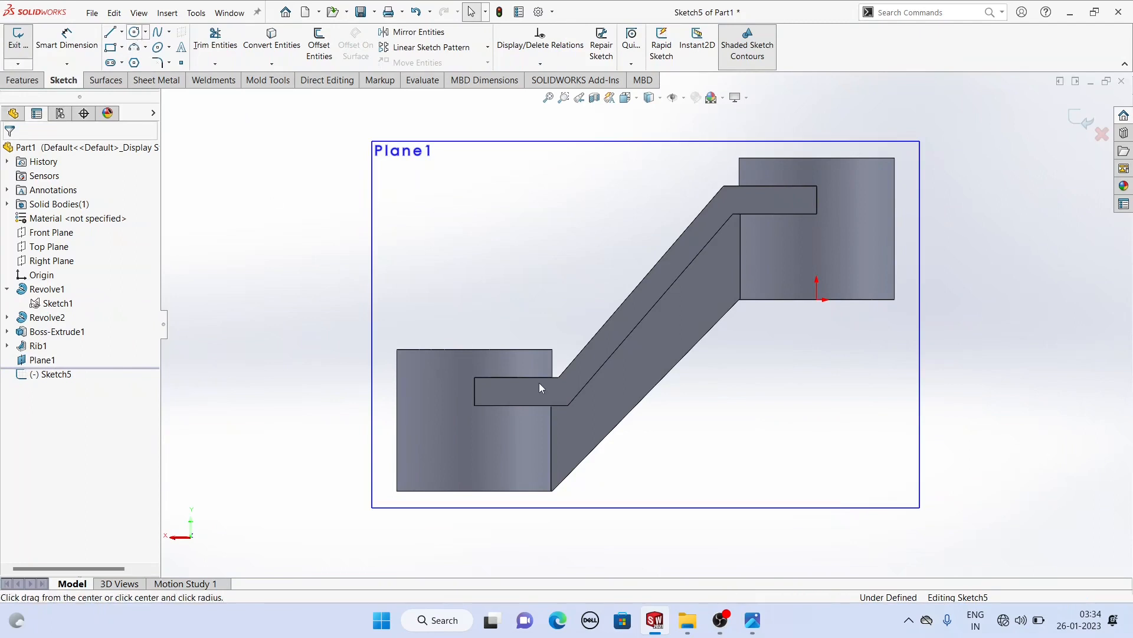
click(458, 443)
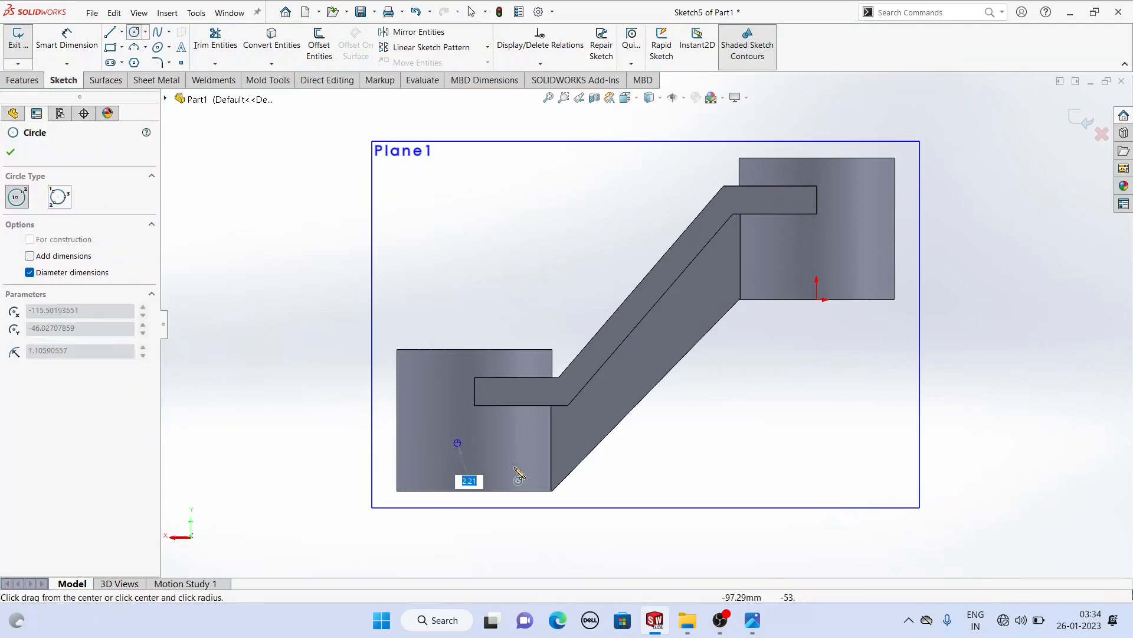
click(515, 463)
click(853, 231)
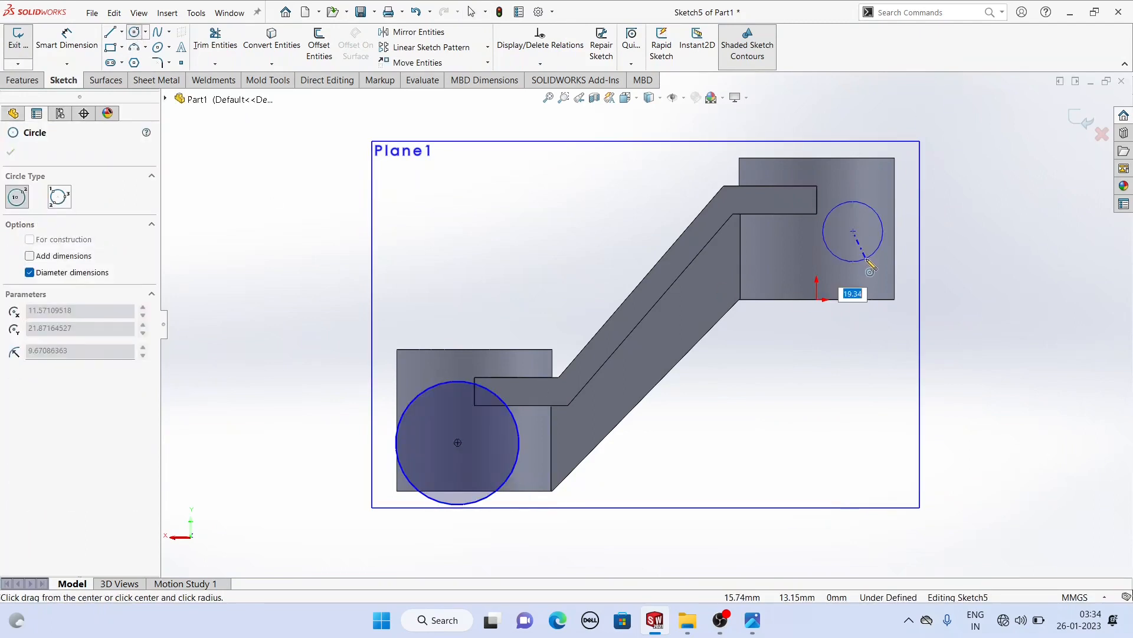
click(853, 261)
right_click(326, 213)
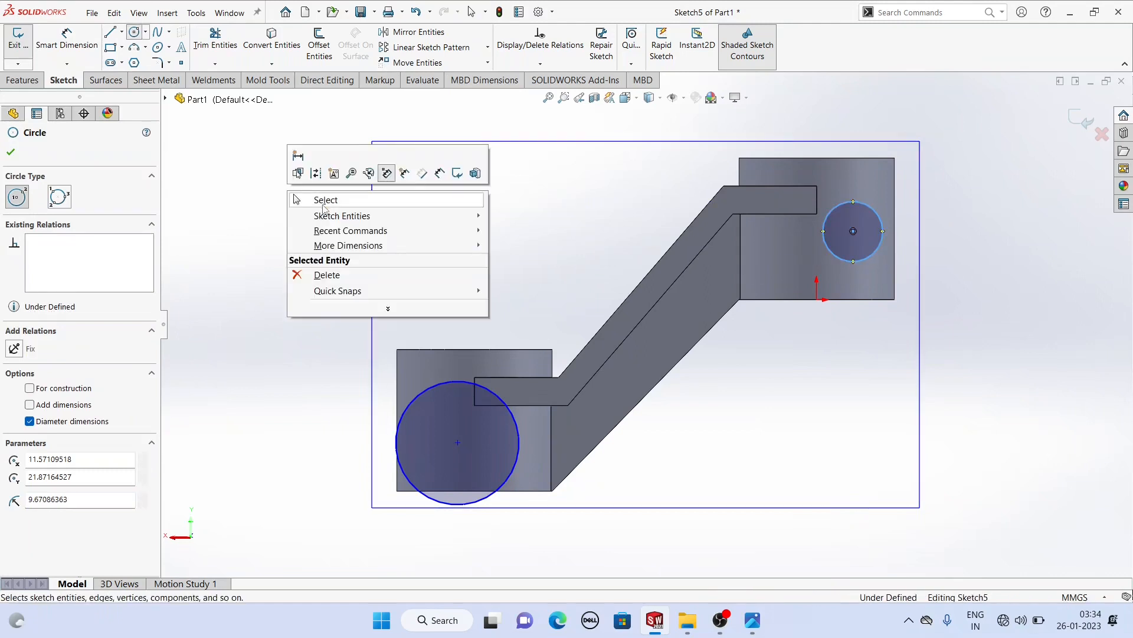
click(329, 268)
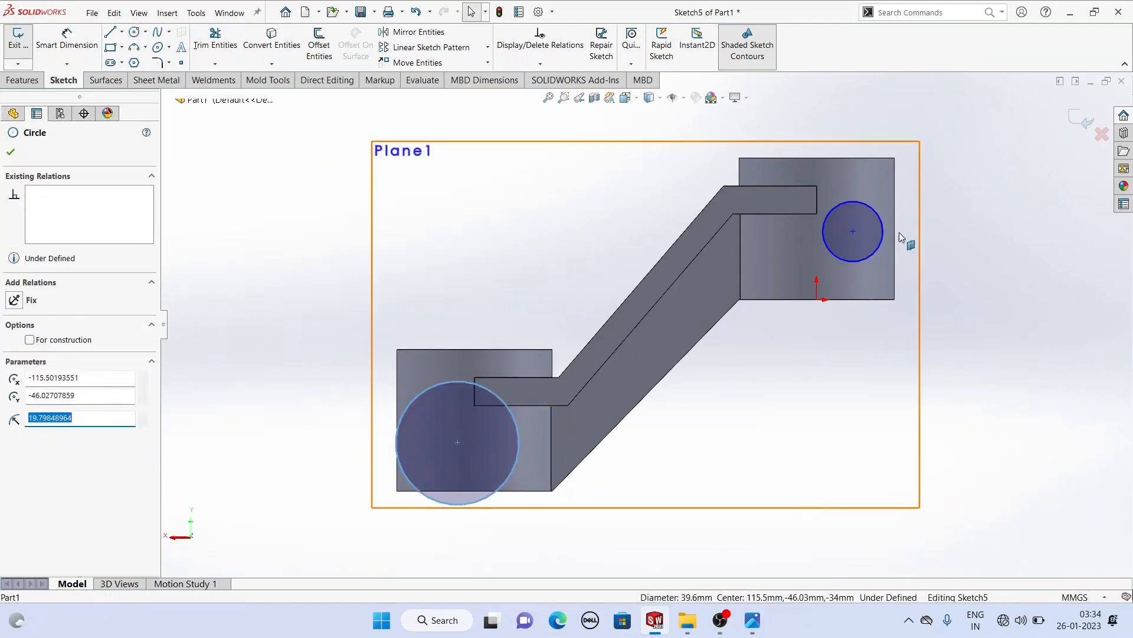
- Make the circles over the lower and upper bosses equal in size
ctrl+click(878, 247)
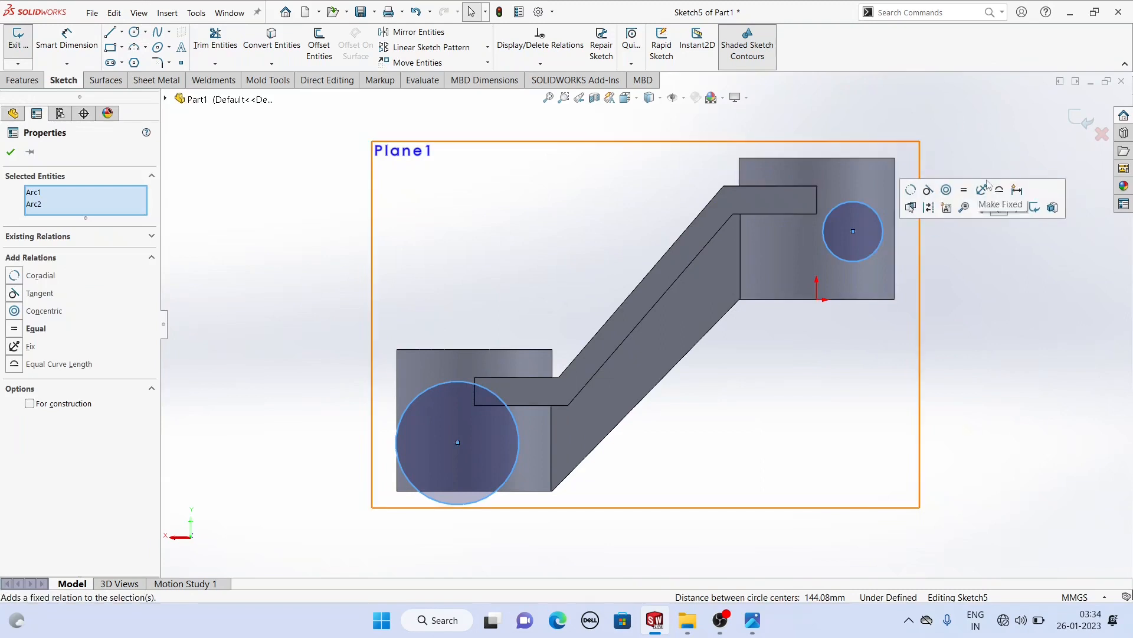
click(964, 191)
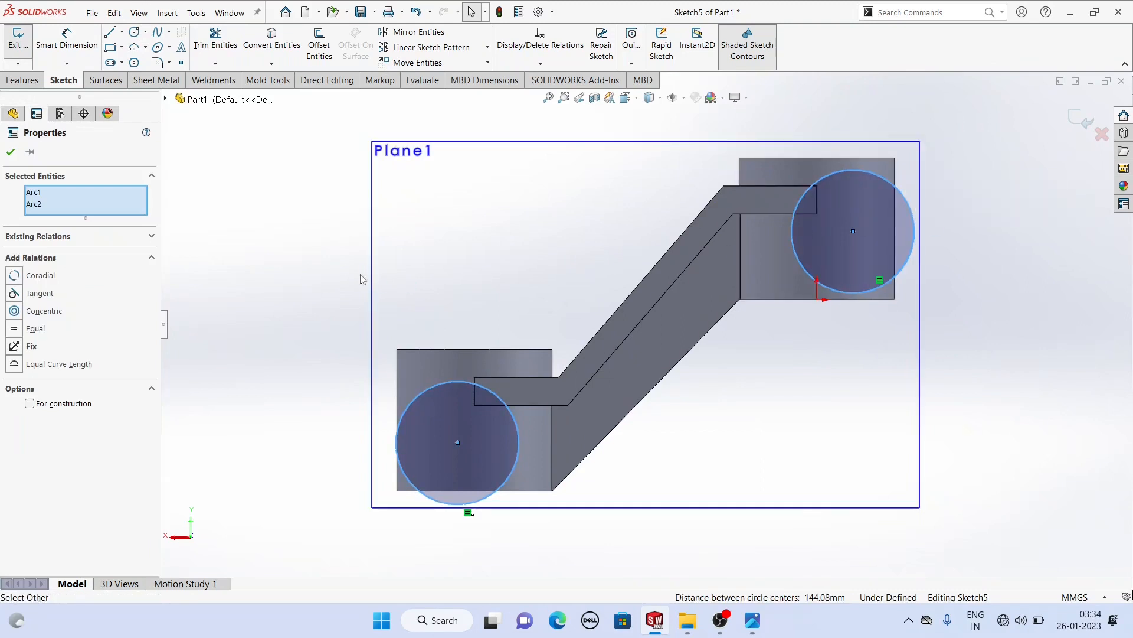
click(316, 235)
- Dimension the circle over the lower boss with a diameter of 27 mm
click(83, 39)
click(463, 380)
click(265, 422)
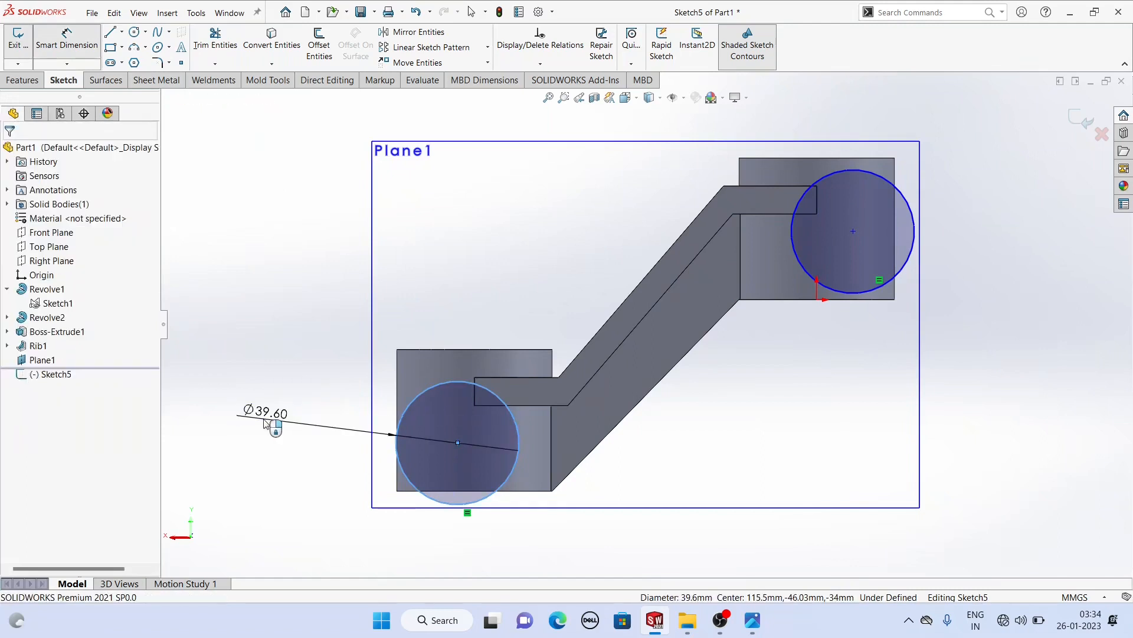
text(27)
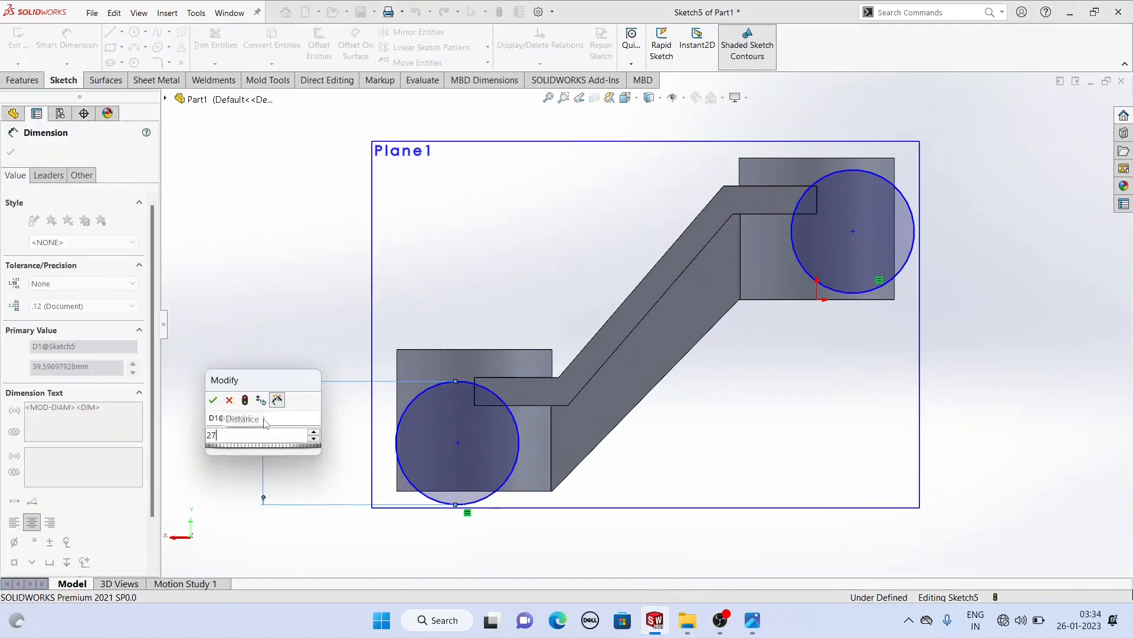
key(Return)
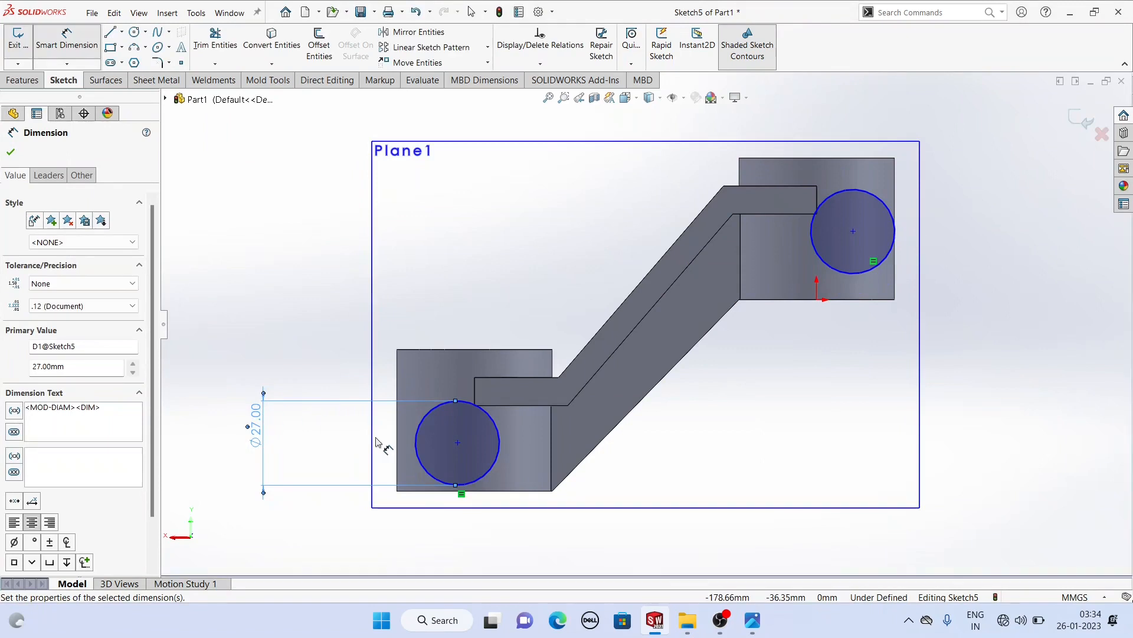
- Dimension the lower circle's centre 14 mm above the bottom edge of the lower boss
click(458, 443)
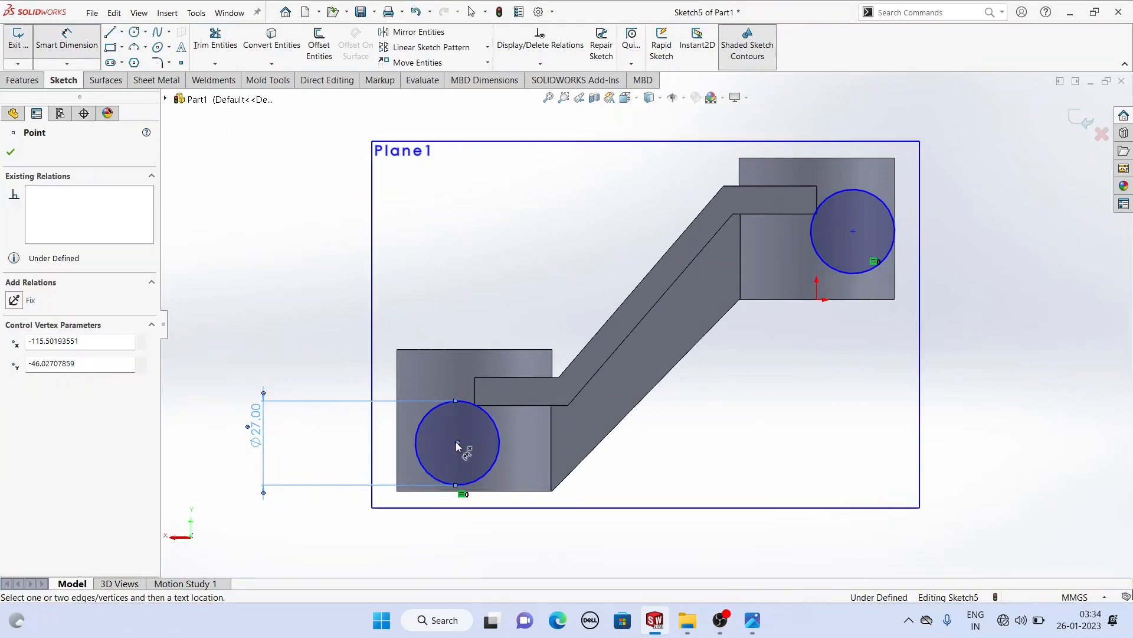
click(514, 492)
click(458, 442)
click(236, 459)
text(14)
key(Return)
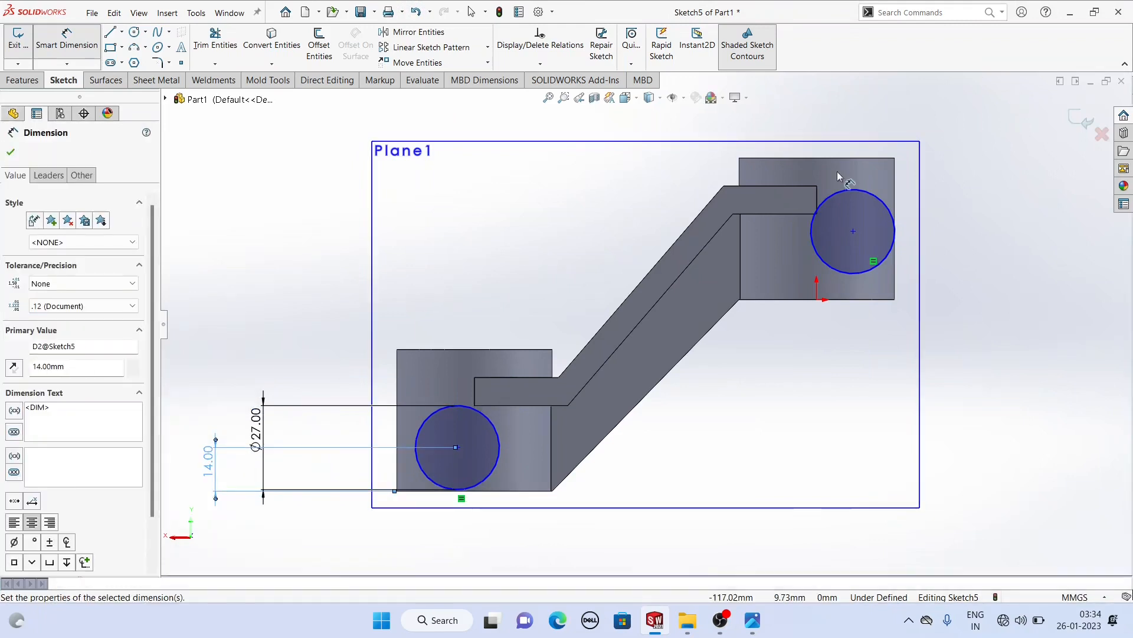
- Dimension the upper circle's centre 14 mm above the bottom edge of the upper boss
click(853, 232)
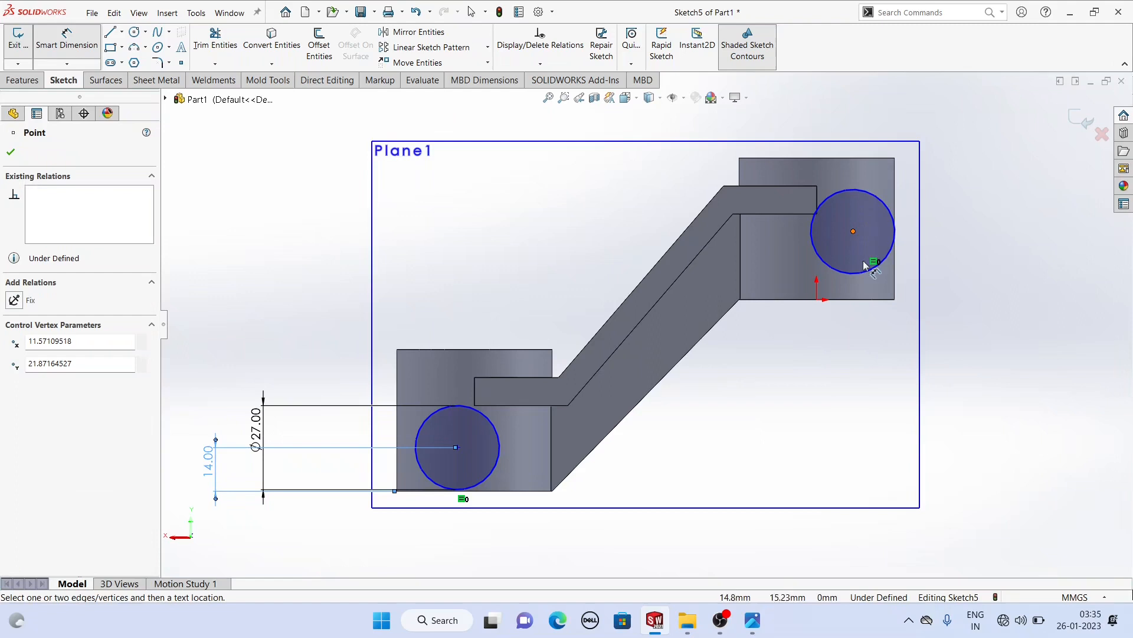
click(859, 300)
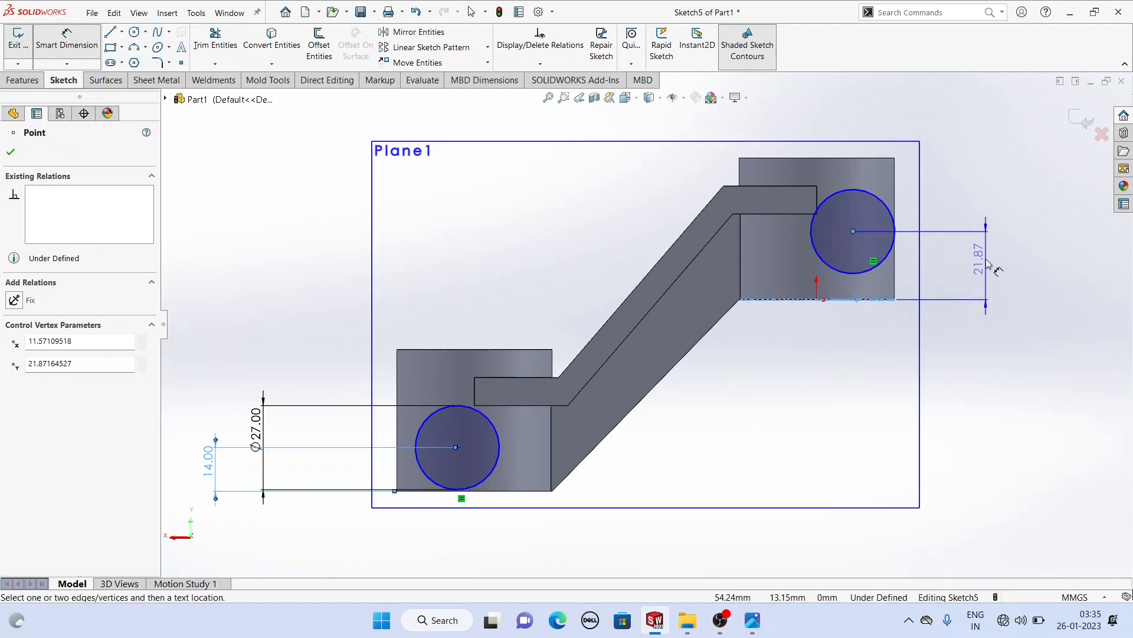
click(990, 267)
key(Return)
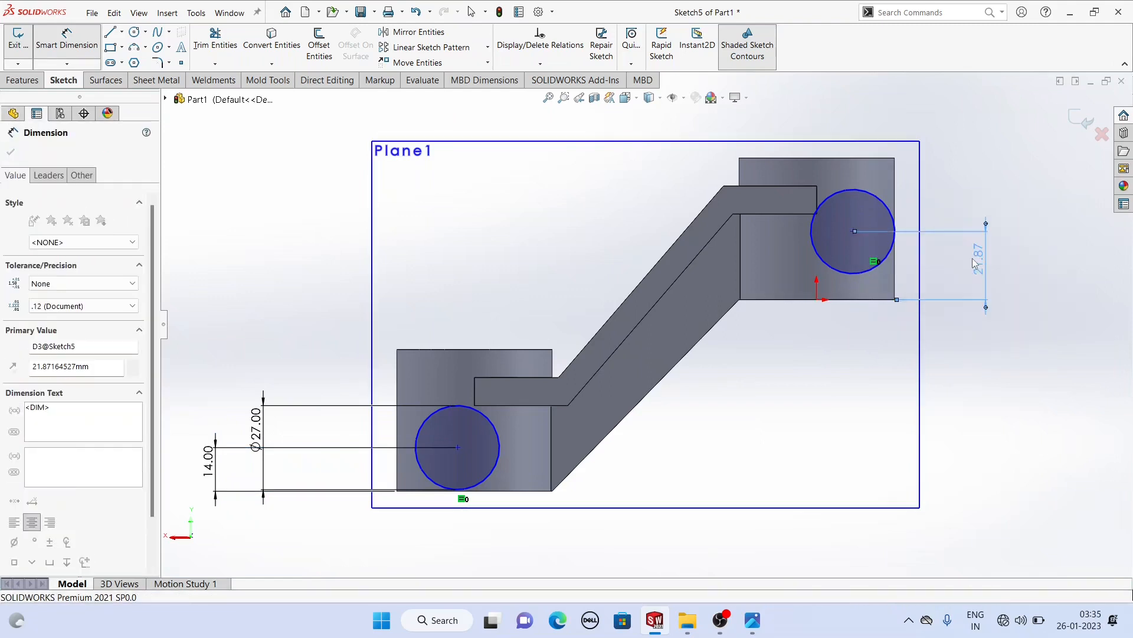
double_click(976, 261)
text(14)
key(Return)
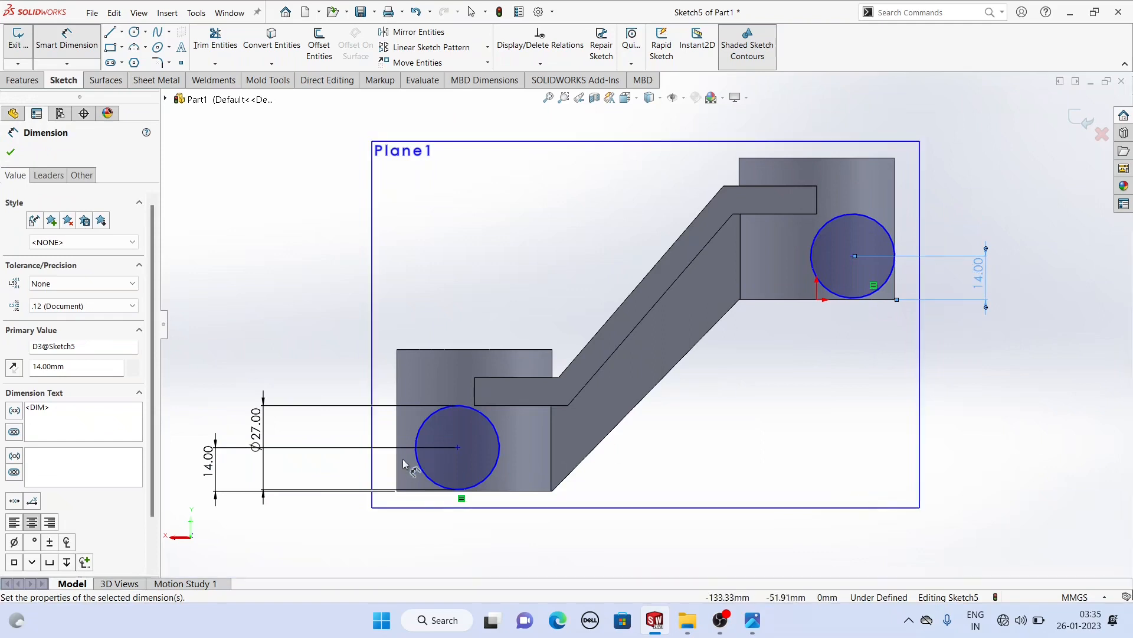
- Dimension the lower circle's centre 25 mm horizontally from the outer side edge of the lower boss
click(458, 447)
click(396, 435)
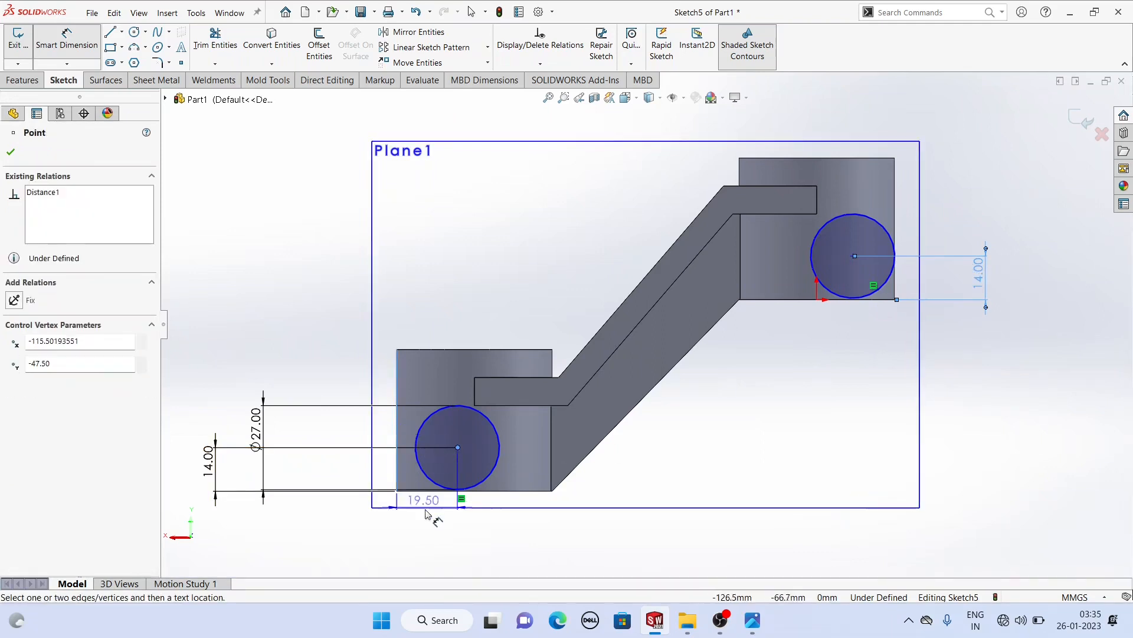
click(444, 538)
key(Return)
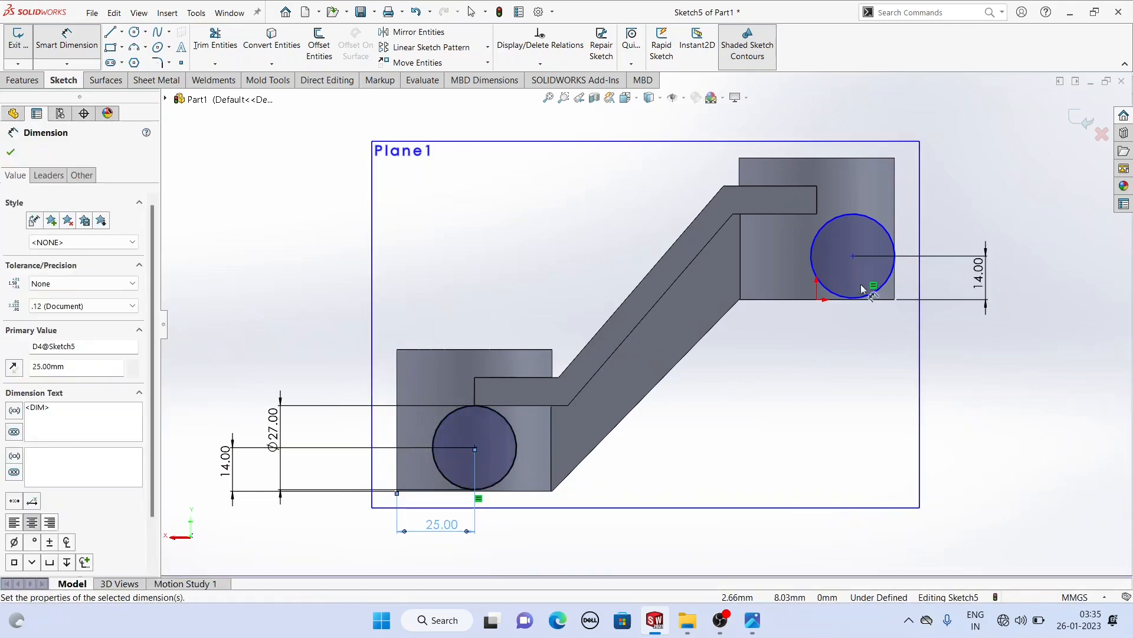
- Dimension the upper circle's centre 25 mm horizontally from the outer side edge of the upper boss and finish dimensioning
click(853, 257)
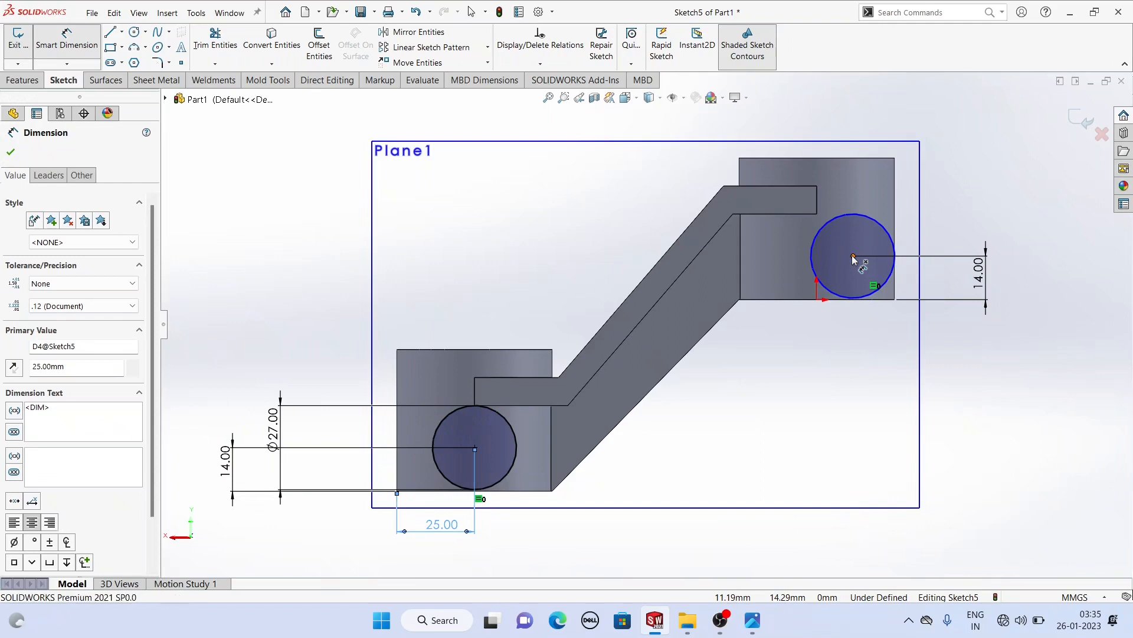
click(896, 219)
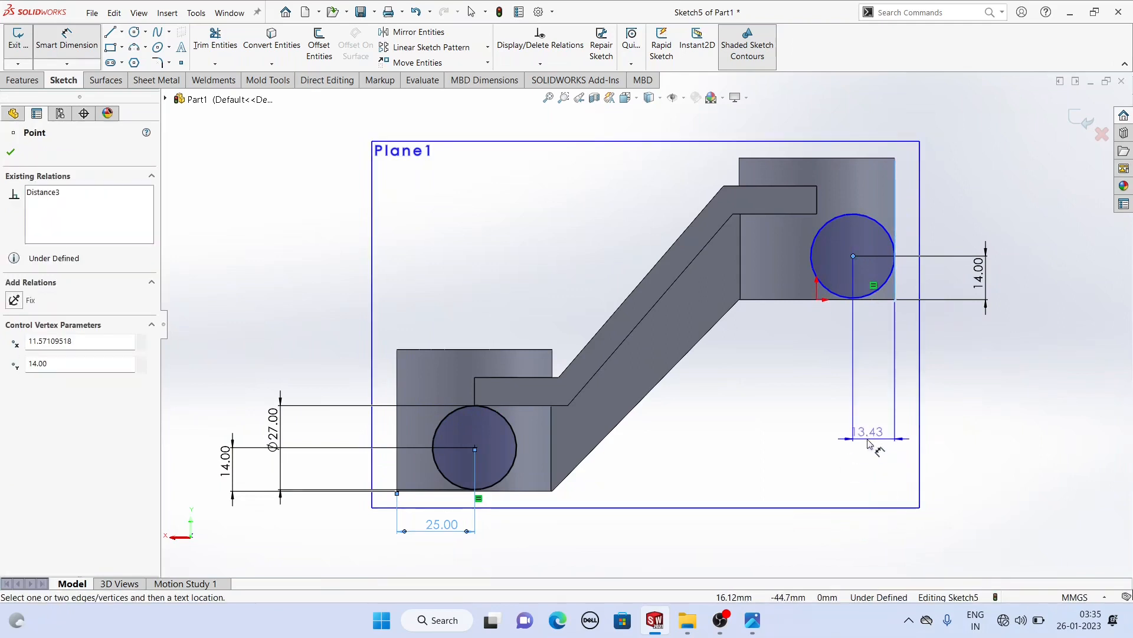
click(866, 443)
key(Return)
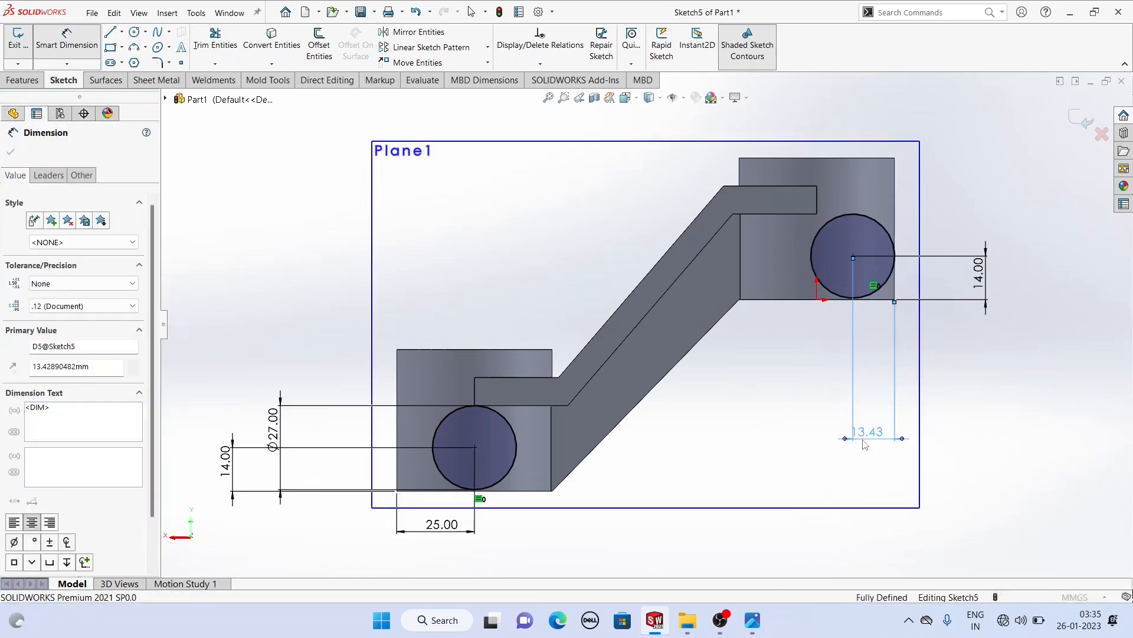
right_click(280, 273)
click(326, 307)
key(Escape)
- Extrude both circles in the reversed direction towards the bosses with the Up To Next end condition, merging the result
middle_drag(324, 311, 412, 360)
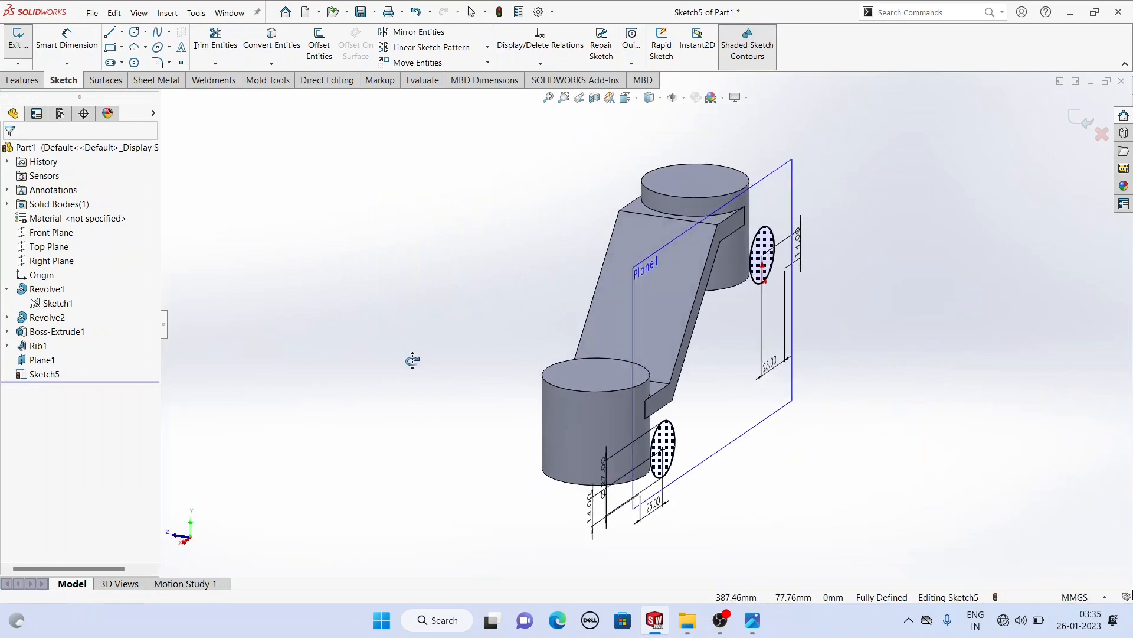
click(39, 84)
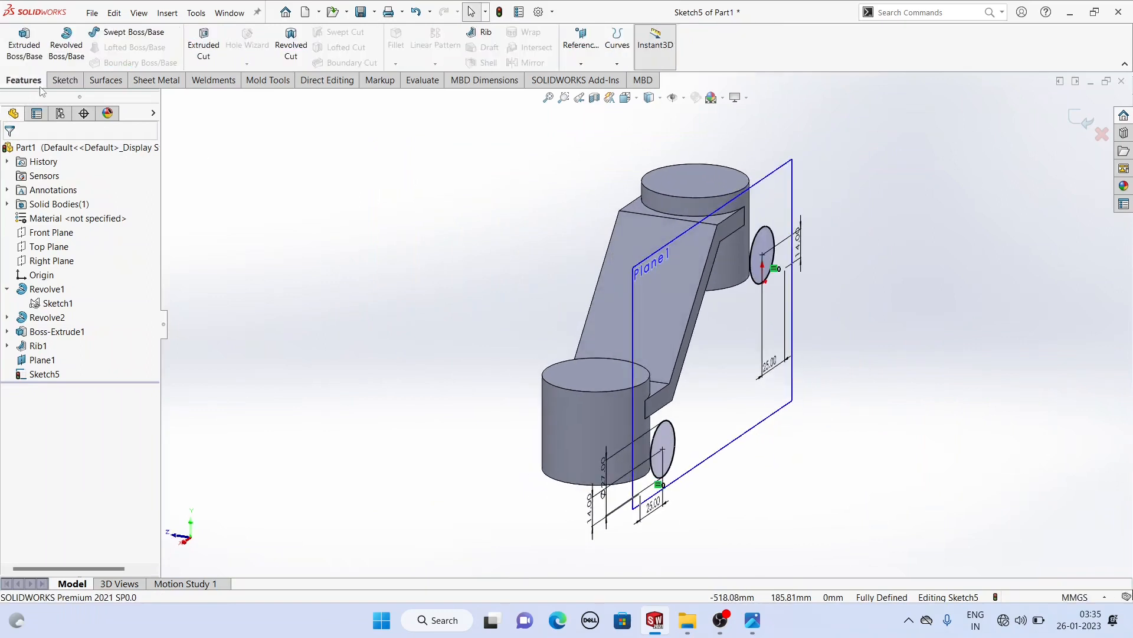
click(26, 53)
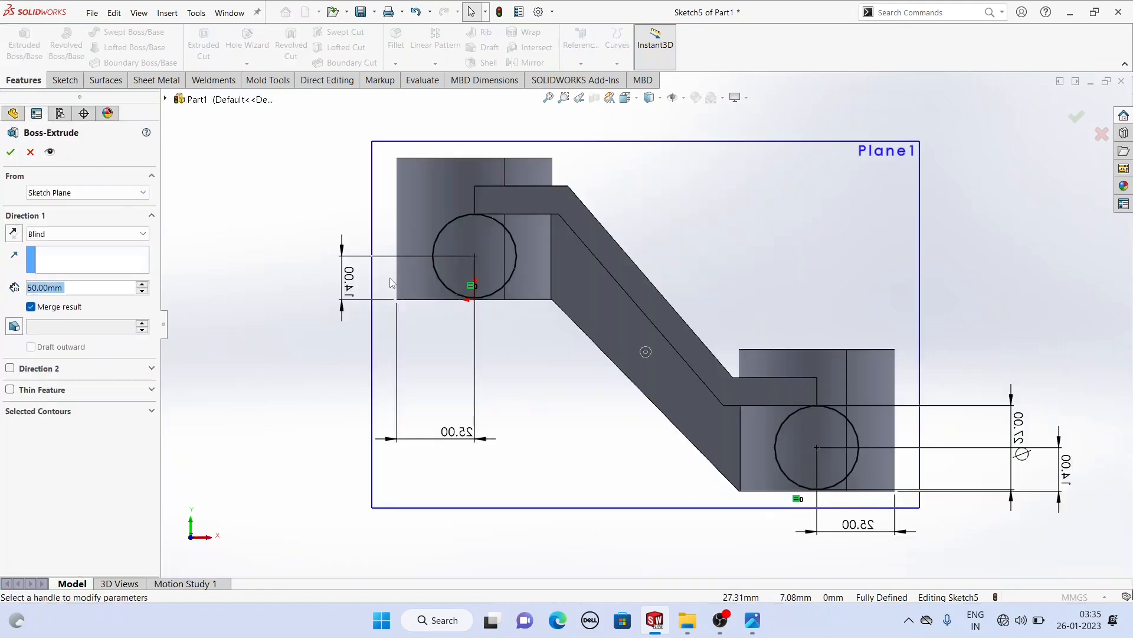
middle_drag(484, 339, 682, 333)
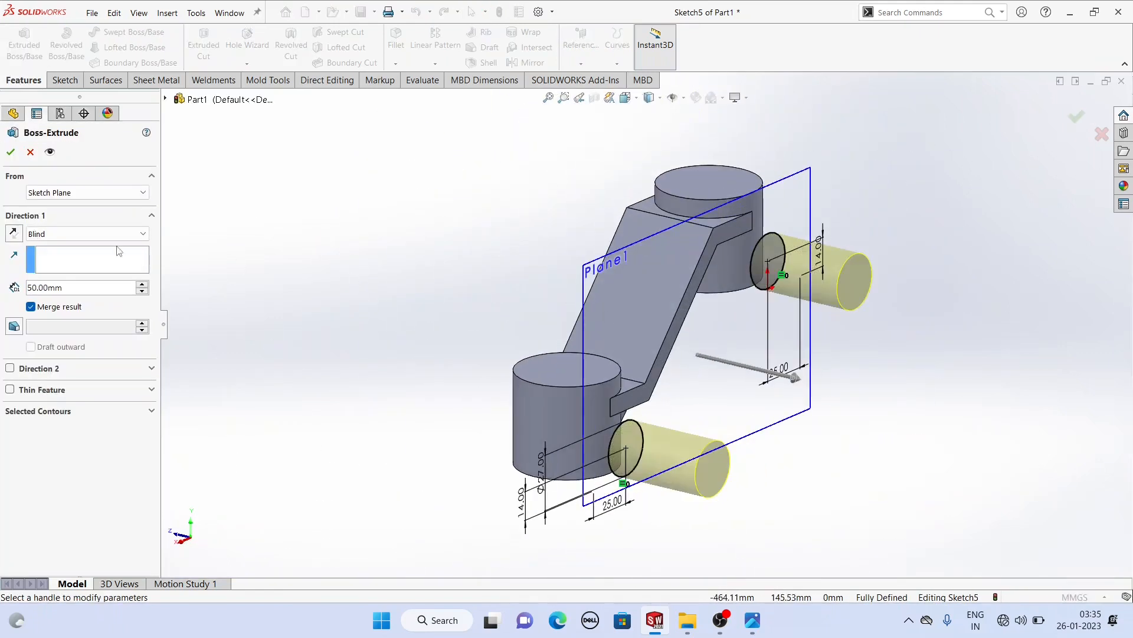
click(13, 234)
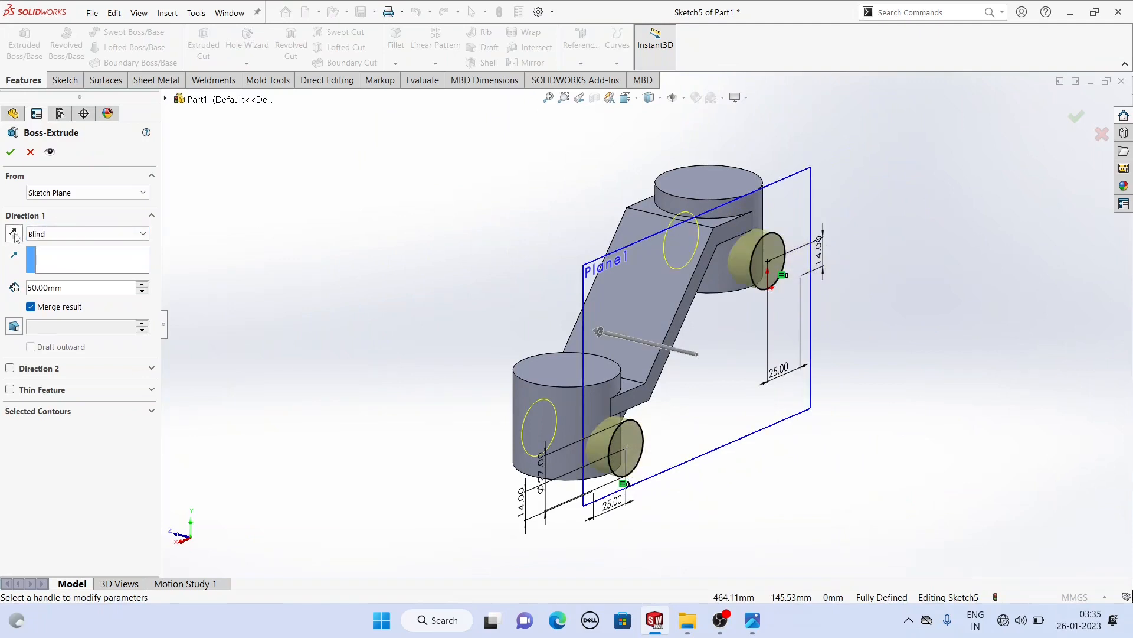
click(59, 234)
click(66, 263)
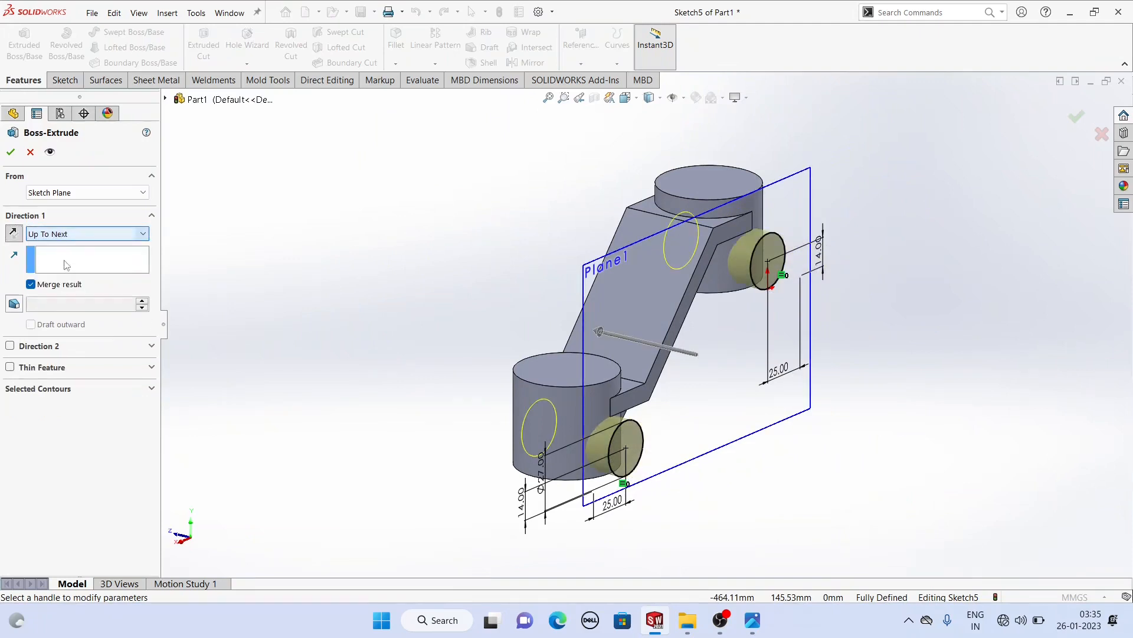
middle_drag(383, 244, 402, 260)
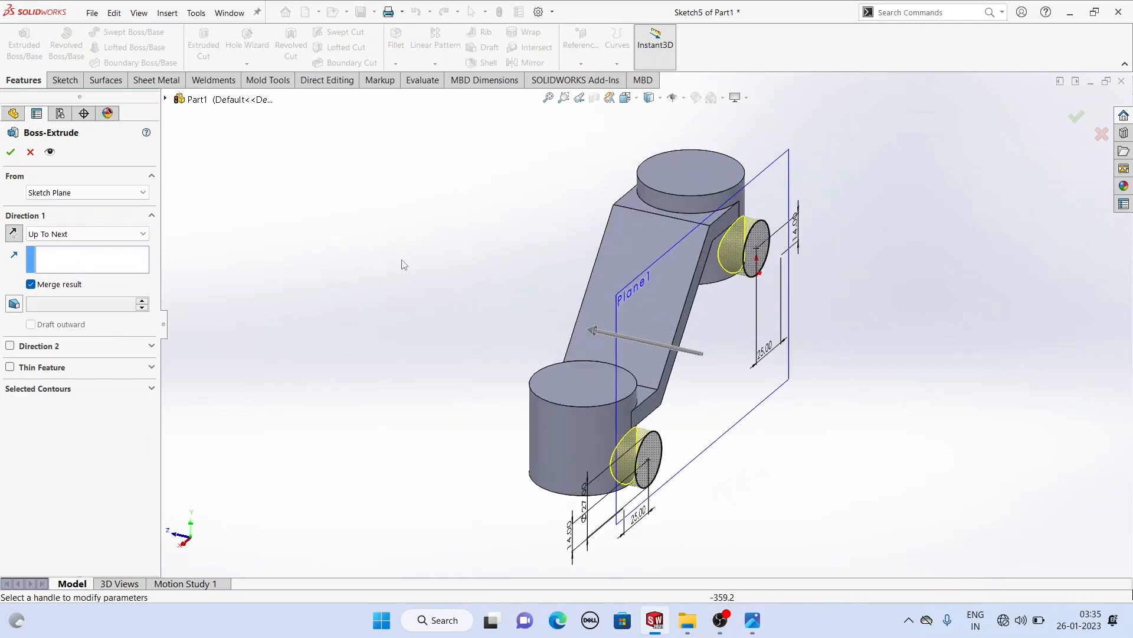
click(10, 152)
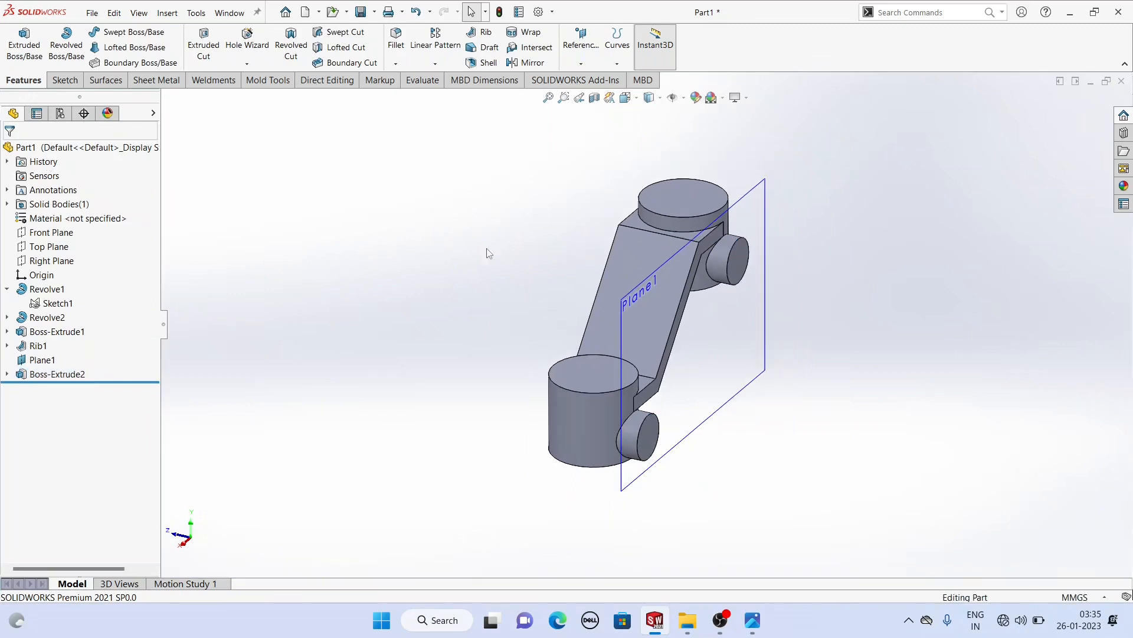
- Hide the offset plane and check the threaded hole details of the side bosses in the reference drawing
click(711, 297)
click(781, 261)
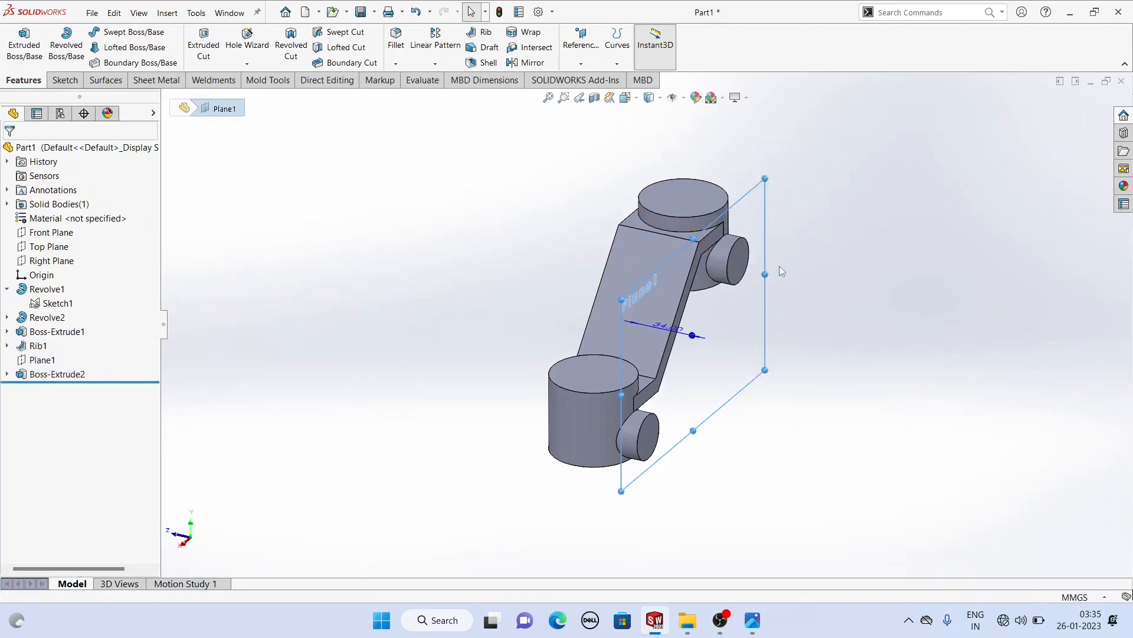
click(753, 621)
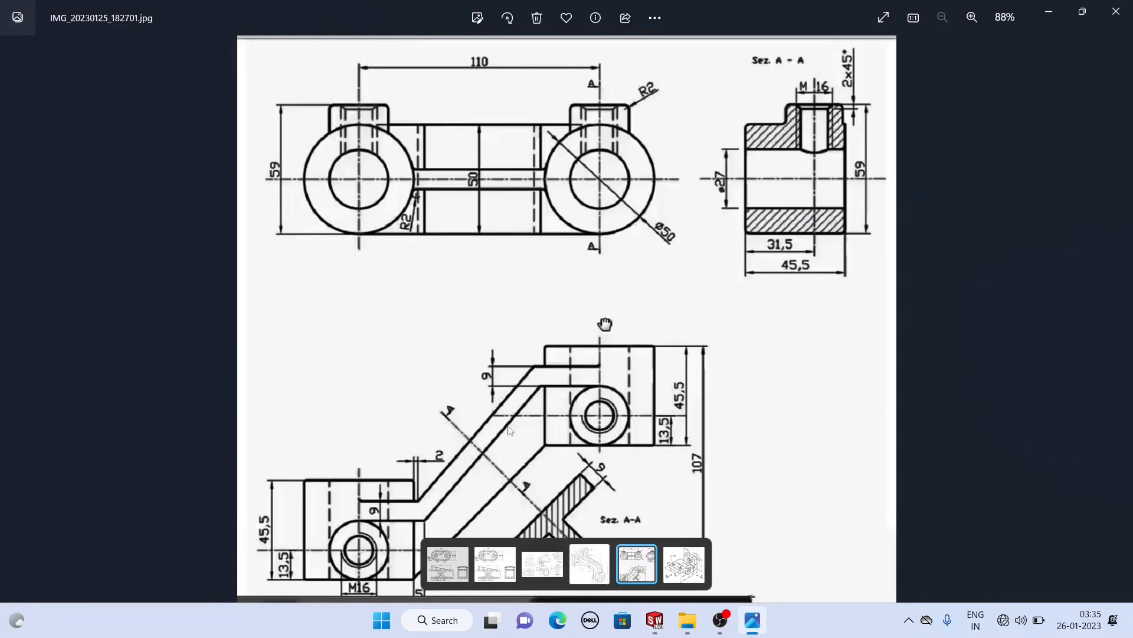
click(655, 620)
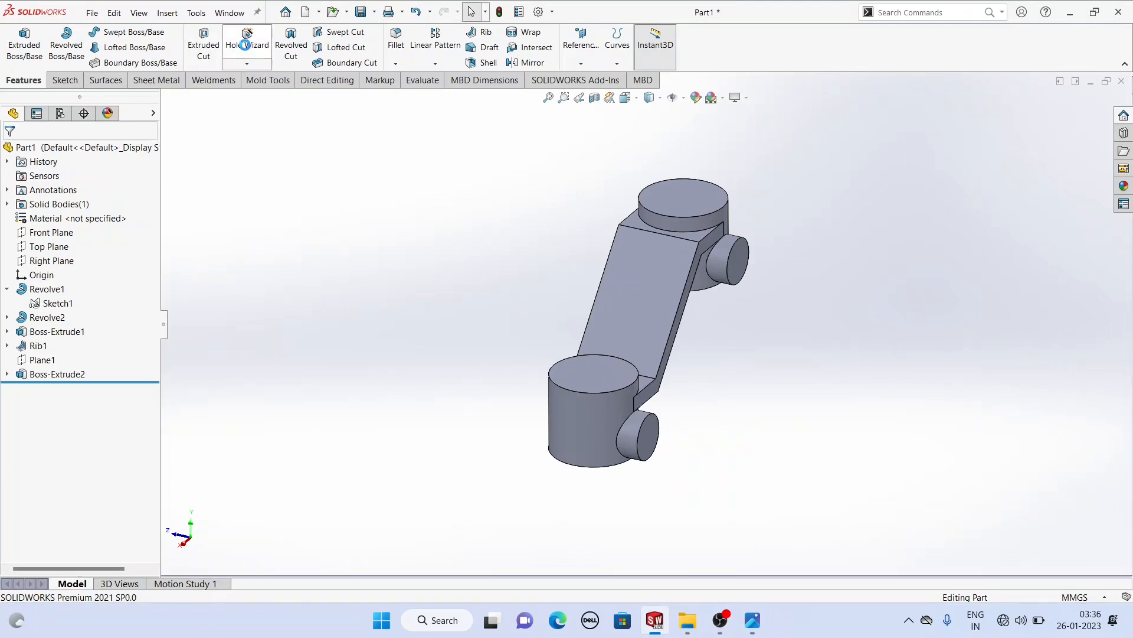
- Start a countersunk hole with the Hole Wizard and set its standard to ANSI Metric
click(245, 45)
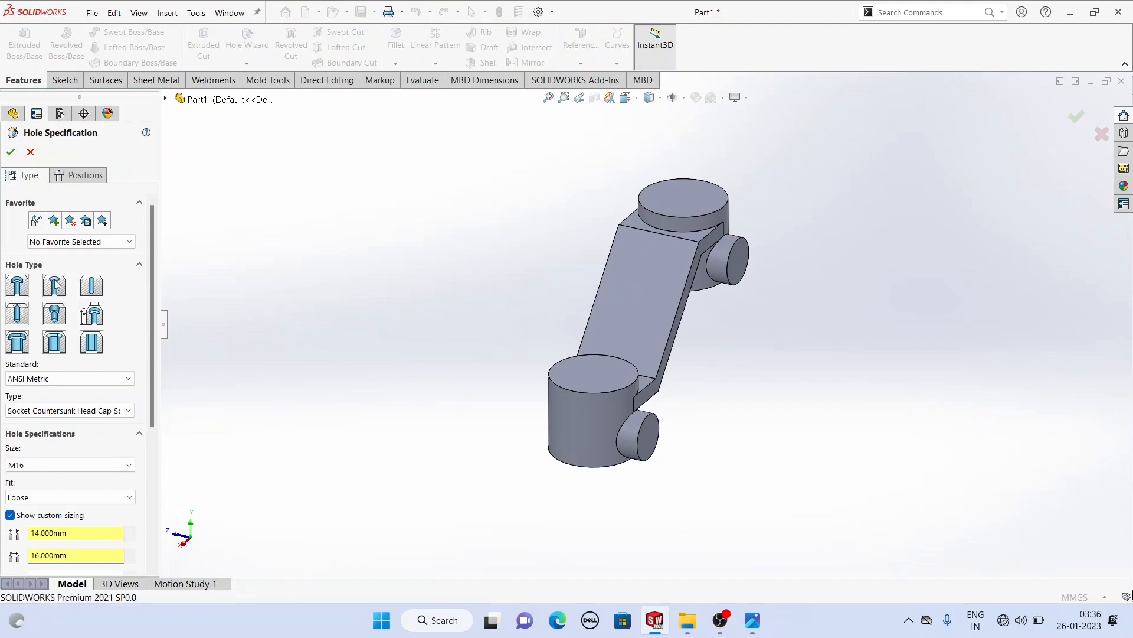
scroll(59, 383, down, 2)
click(53, 381)
scroll(52, 401, up, 1)
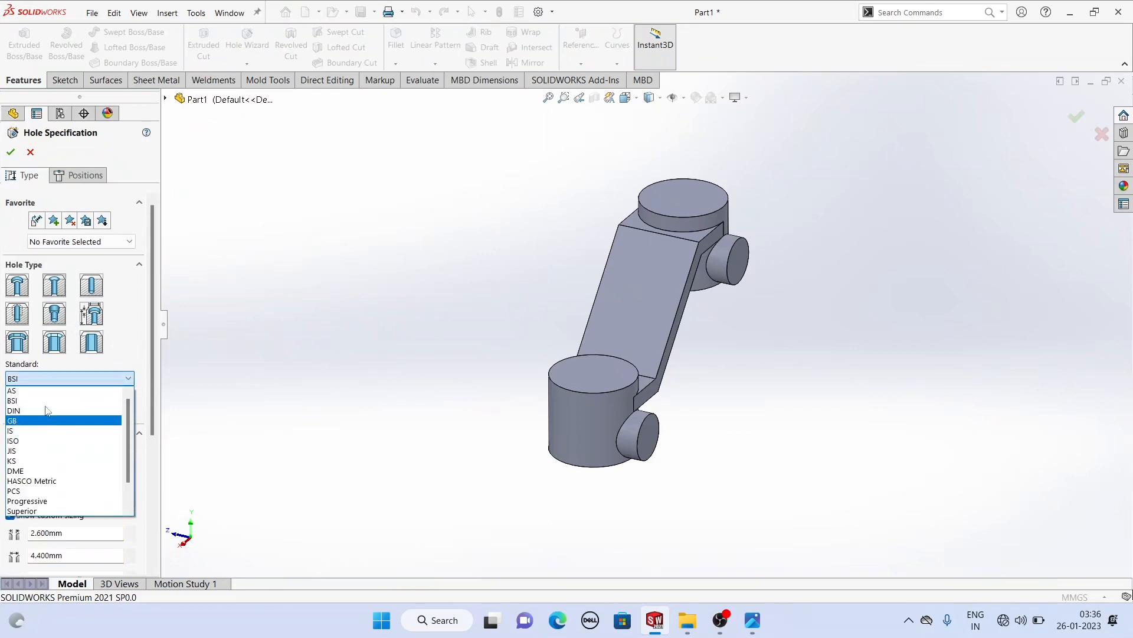
click(50, 401)
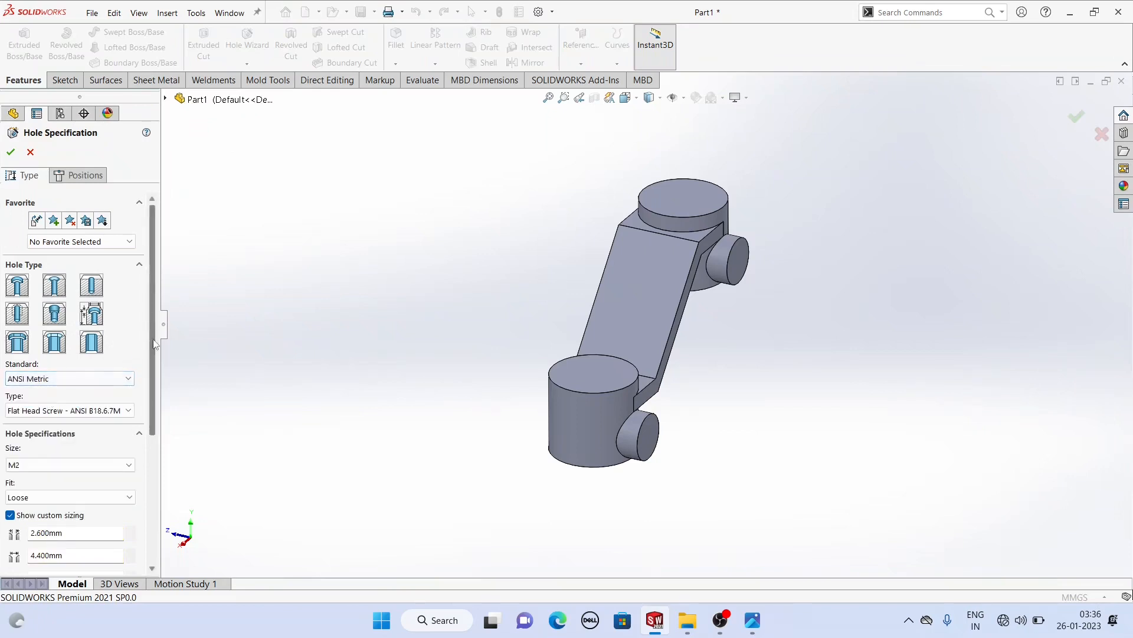
scroll(136, 352, down, 3)
click(32, 340)
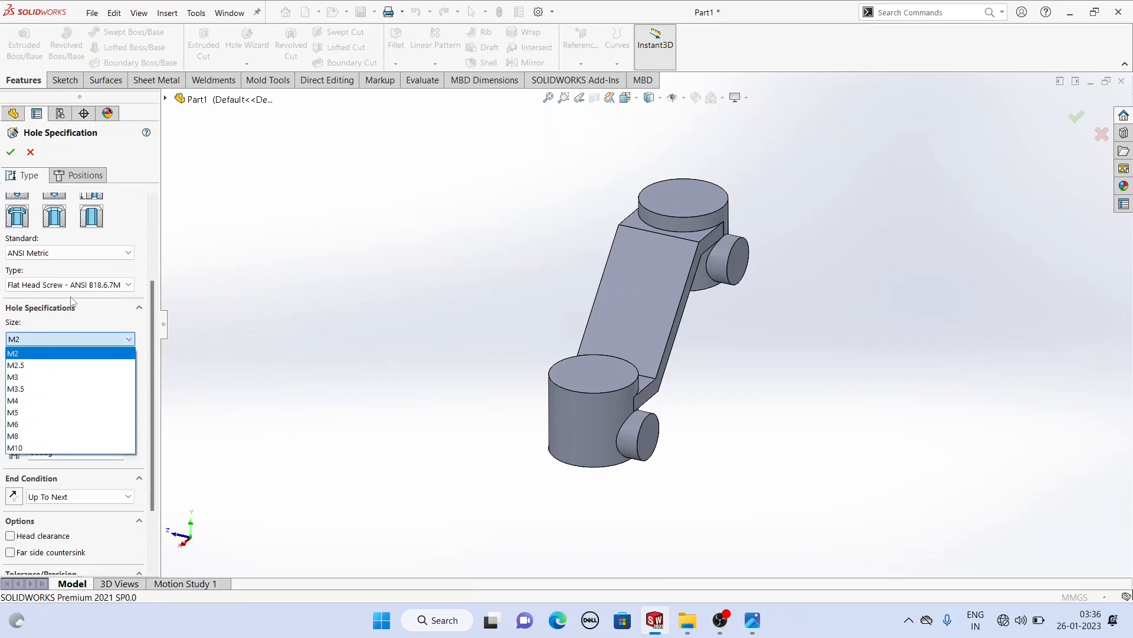
click(59, 353)
- Set the hole type to Socket Countersunk Head Cap Screw, size M16, with a 20 mm countersink diameter
click(81, 284)
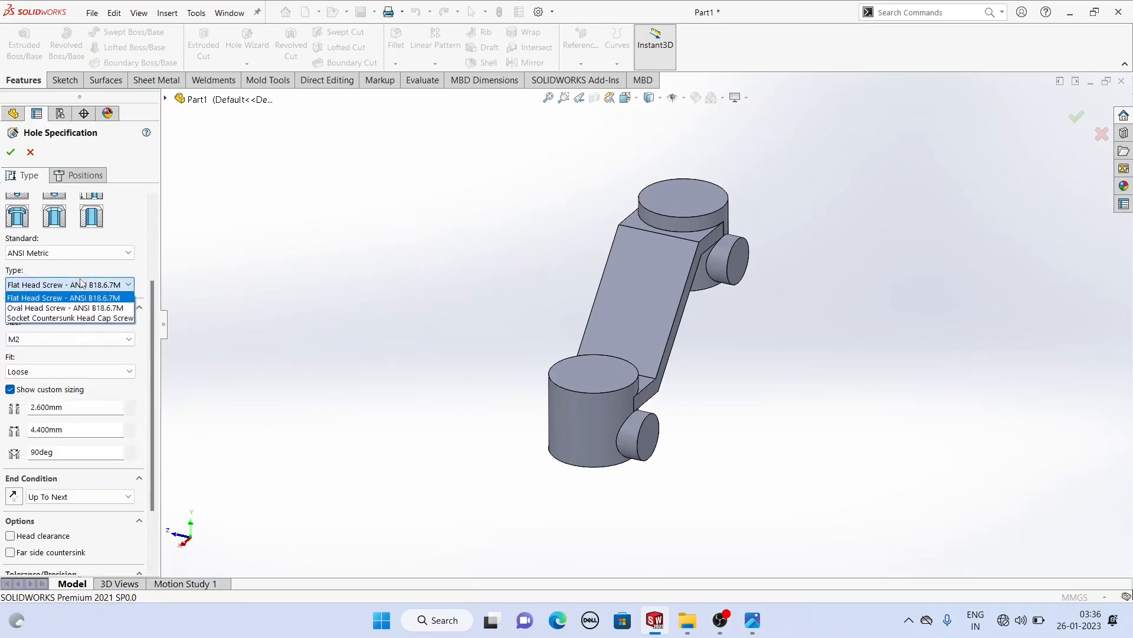
click(55, 319)
click(46, 339)
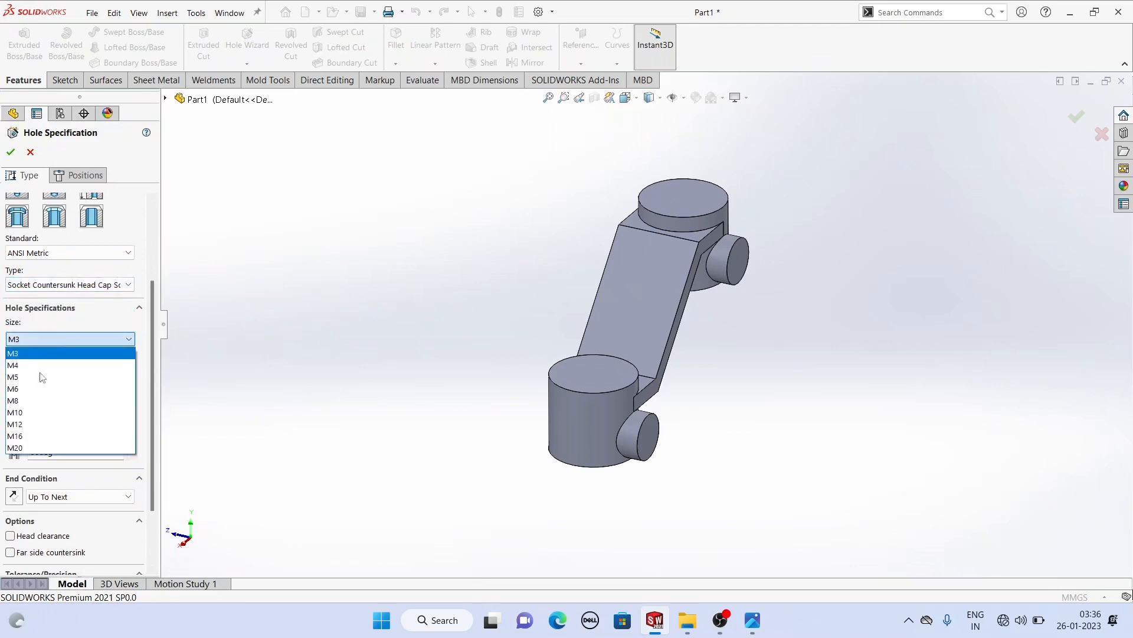
click(36, 436)
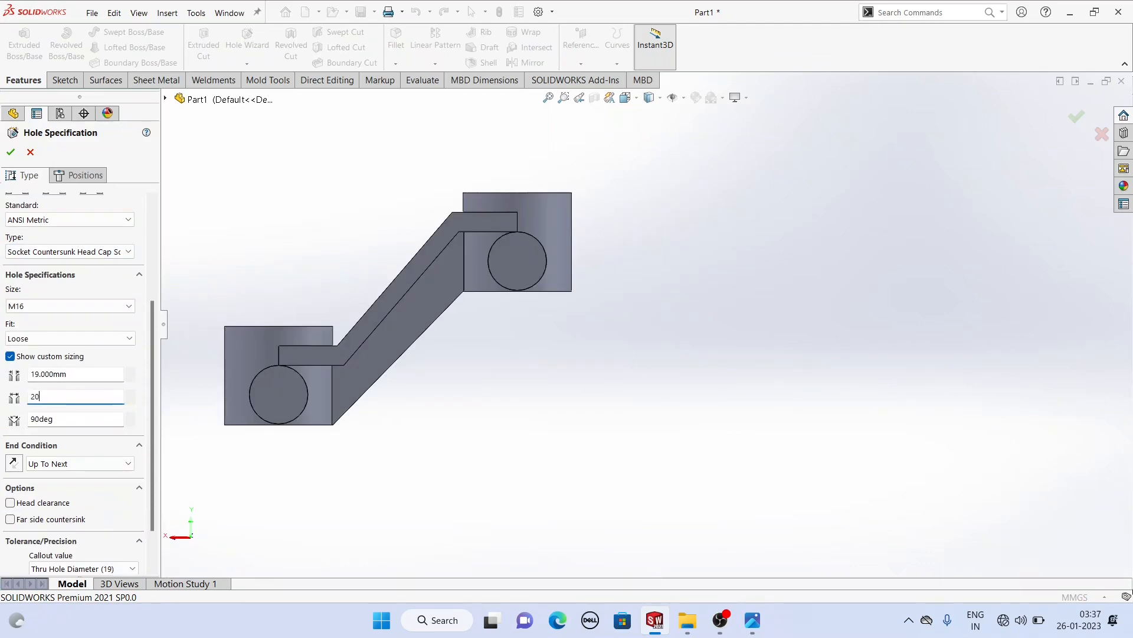
key(Return)
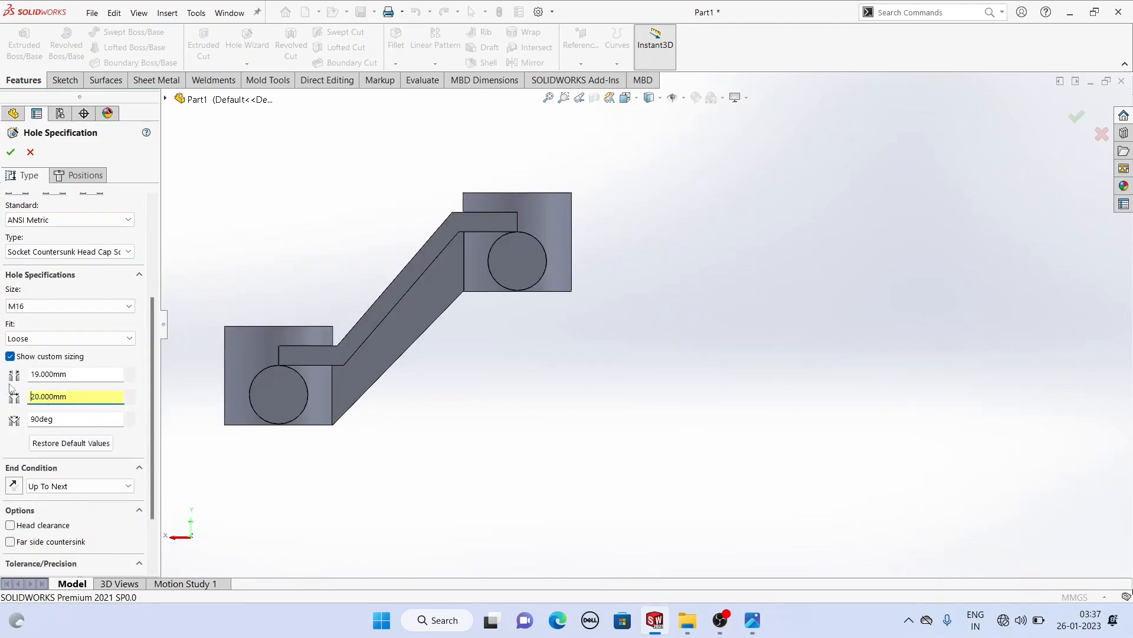
- Place one hole on the flat end face of each side boss, near the lower face's centre and at the upper one's centre
click(80, 174)
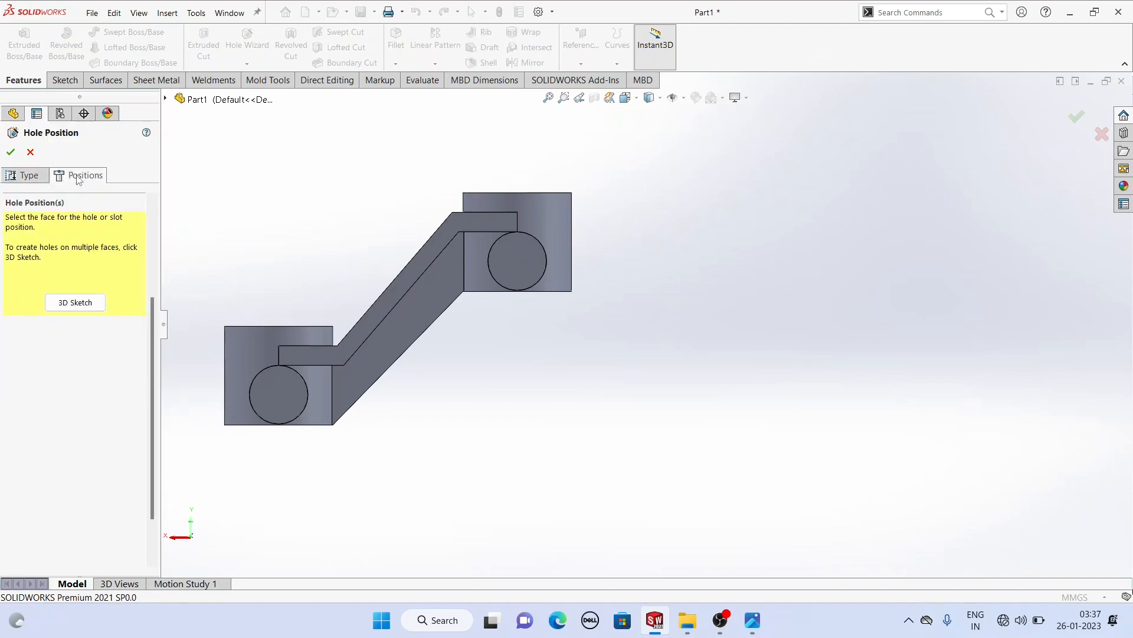
click(274, 405)
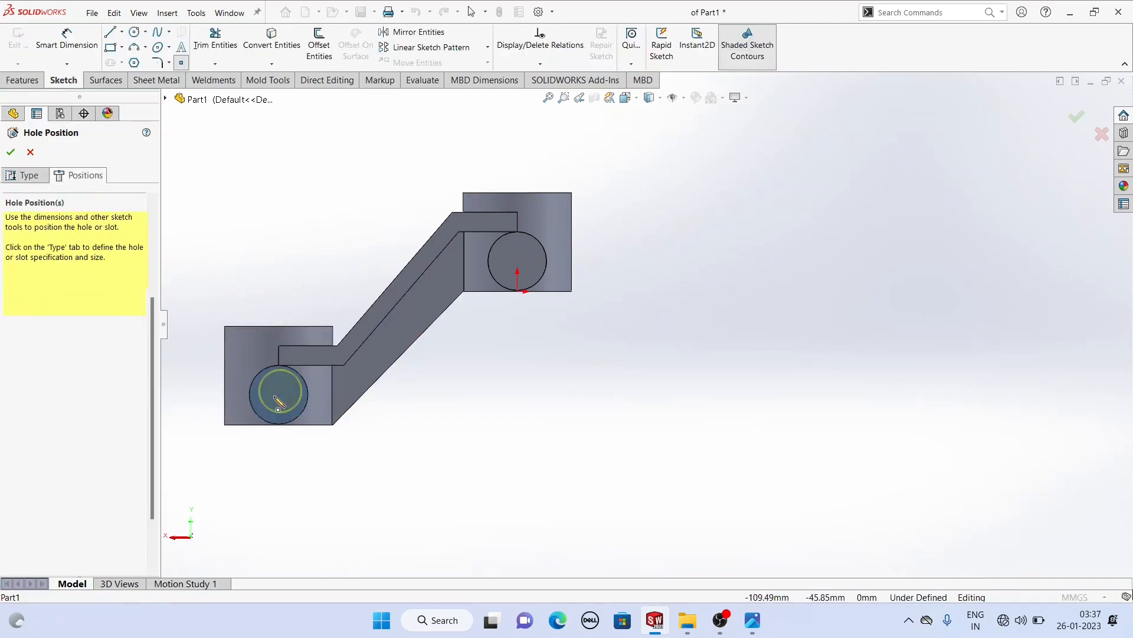
click(282, 397)
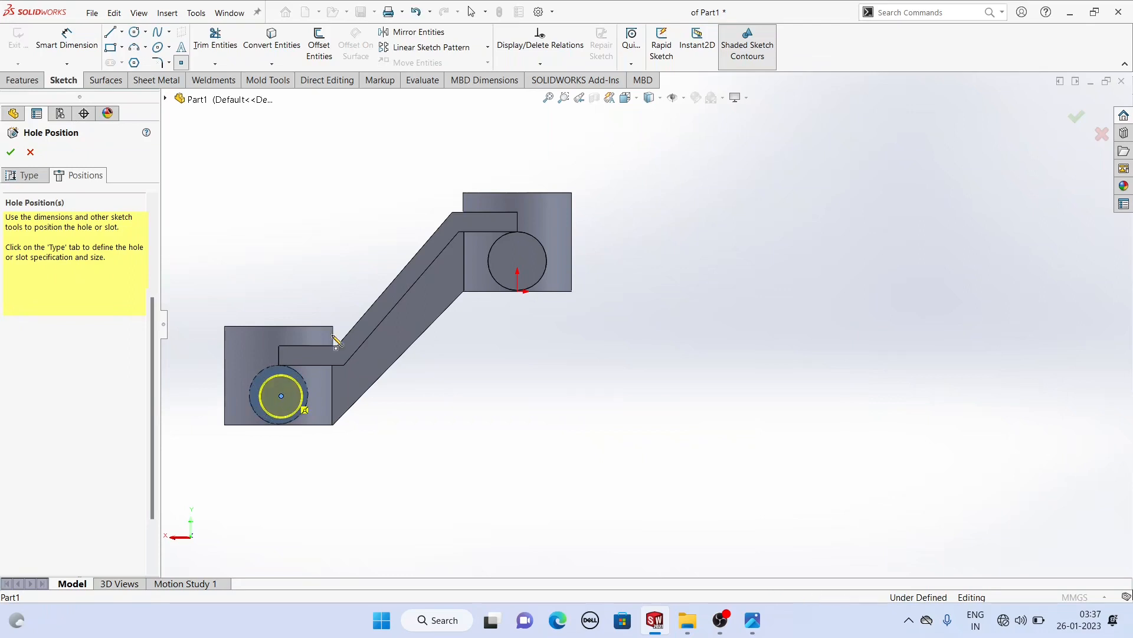
click(517, 262)
right_click(321, 188)
click(342, 189)
- Make each hole's centre point concentric with the circular edge of its side boss
scroll(225, 356, down, 3)
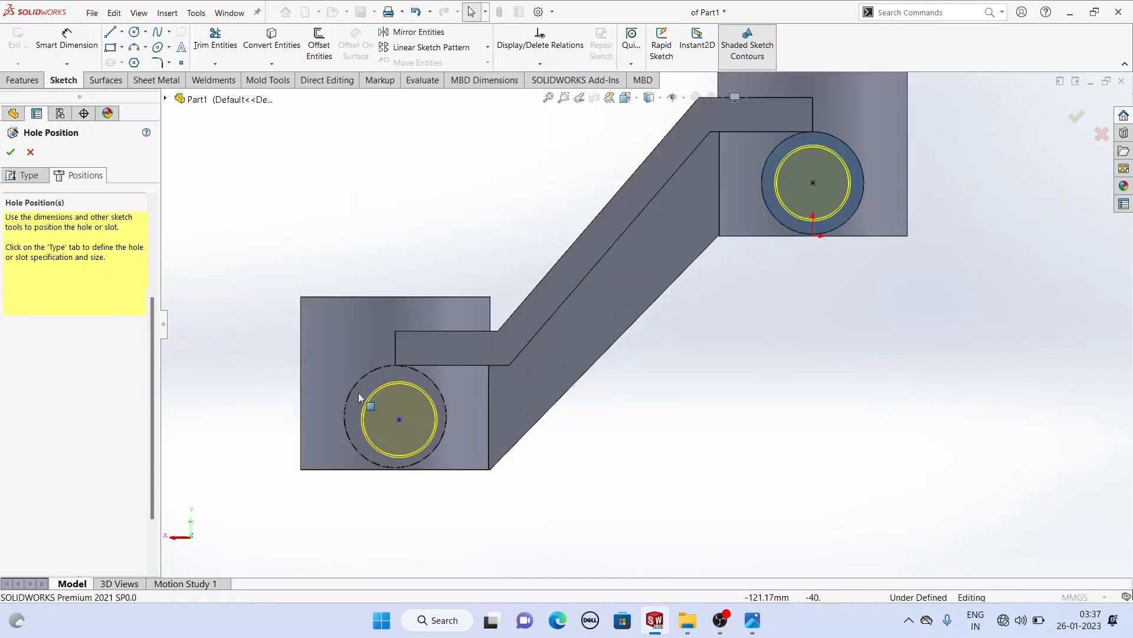
click(401, 421)
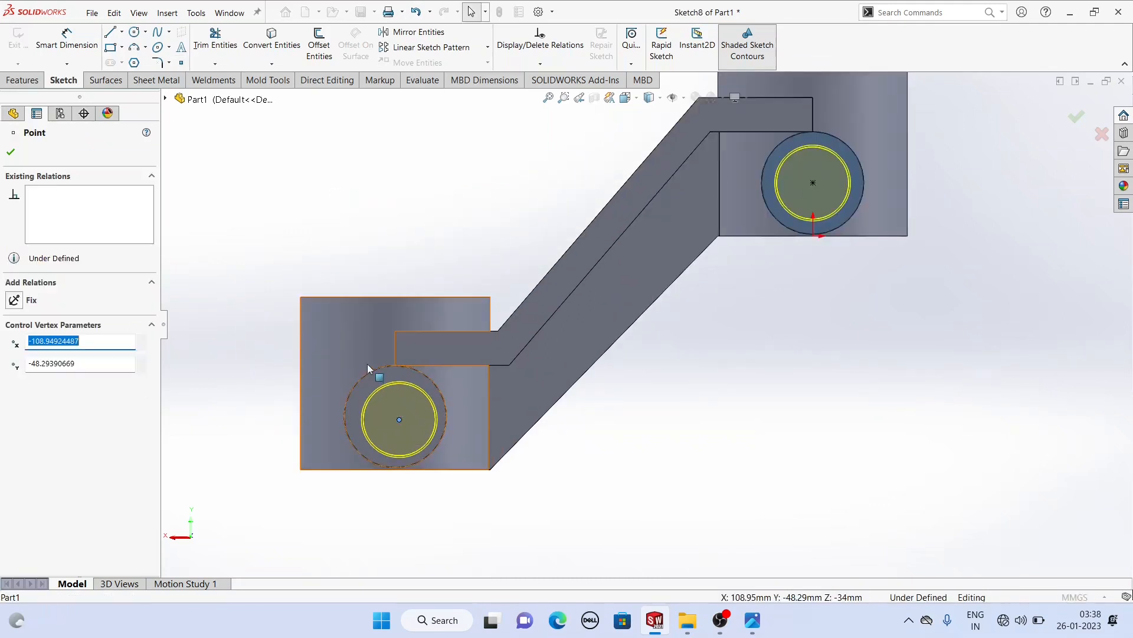
ctrl+click(371, 373)
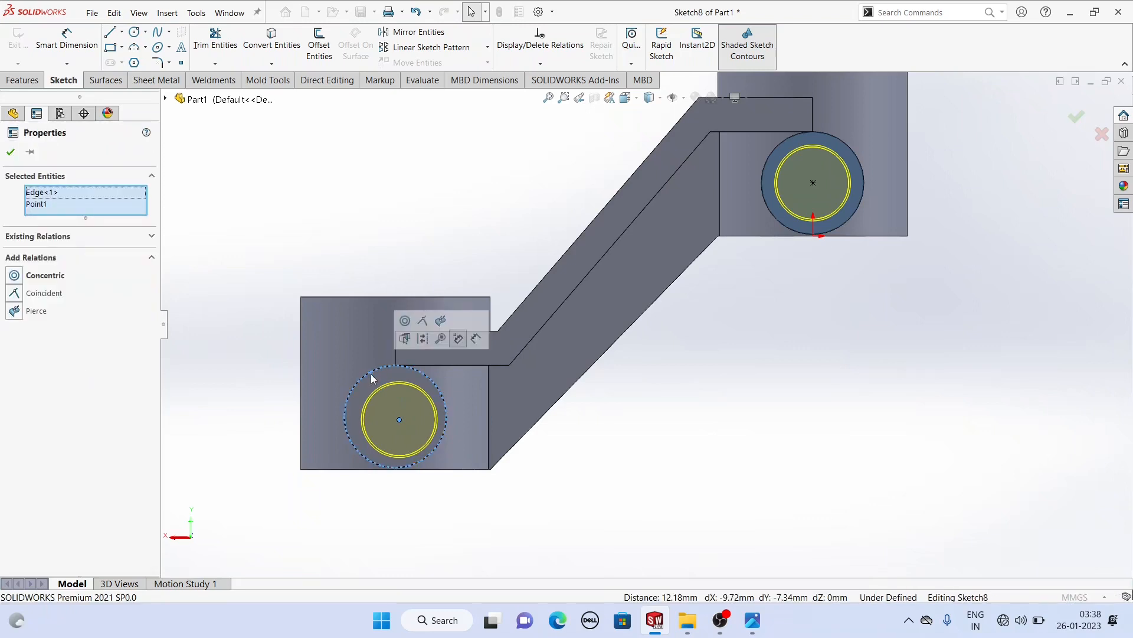
click(405, 320)
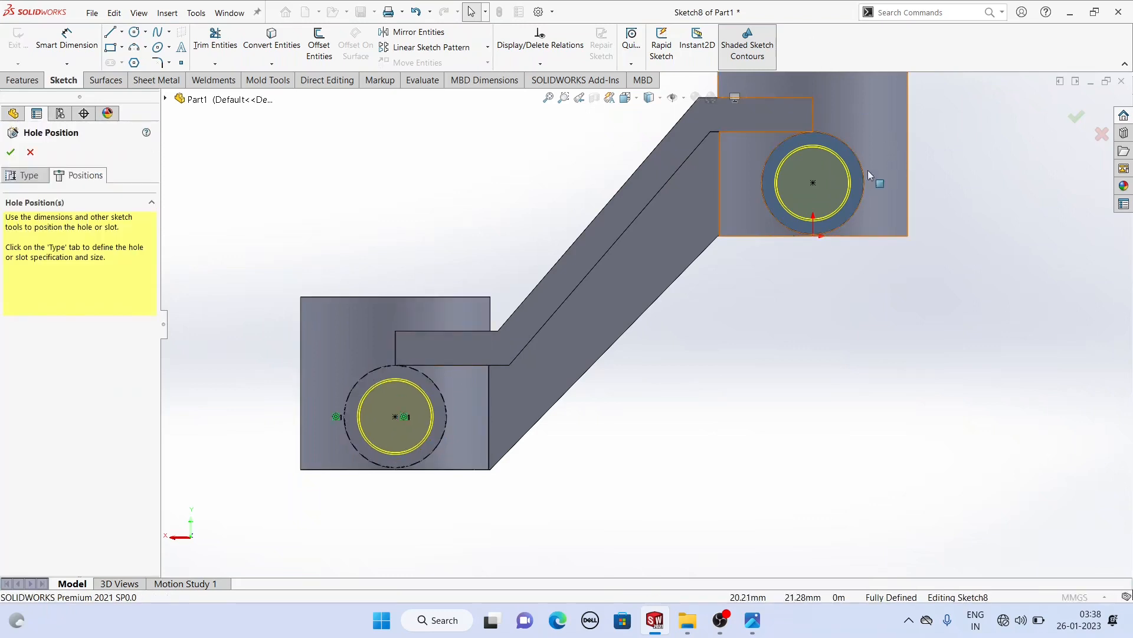
click(820, 173)
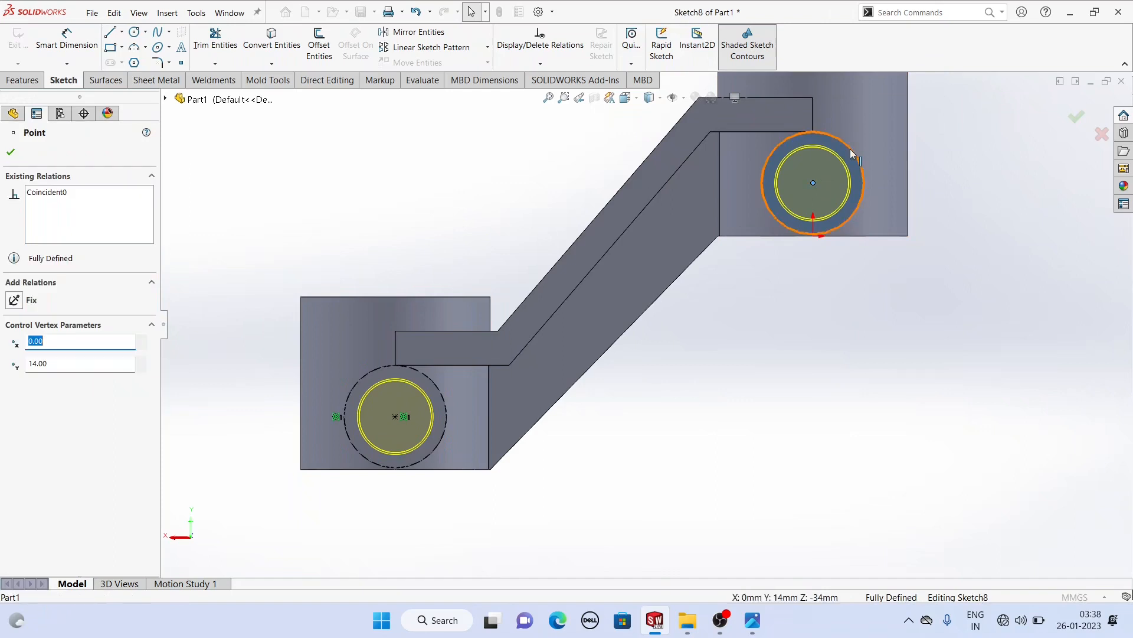
ctrl+click(850, 149)
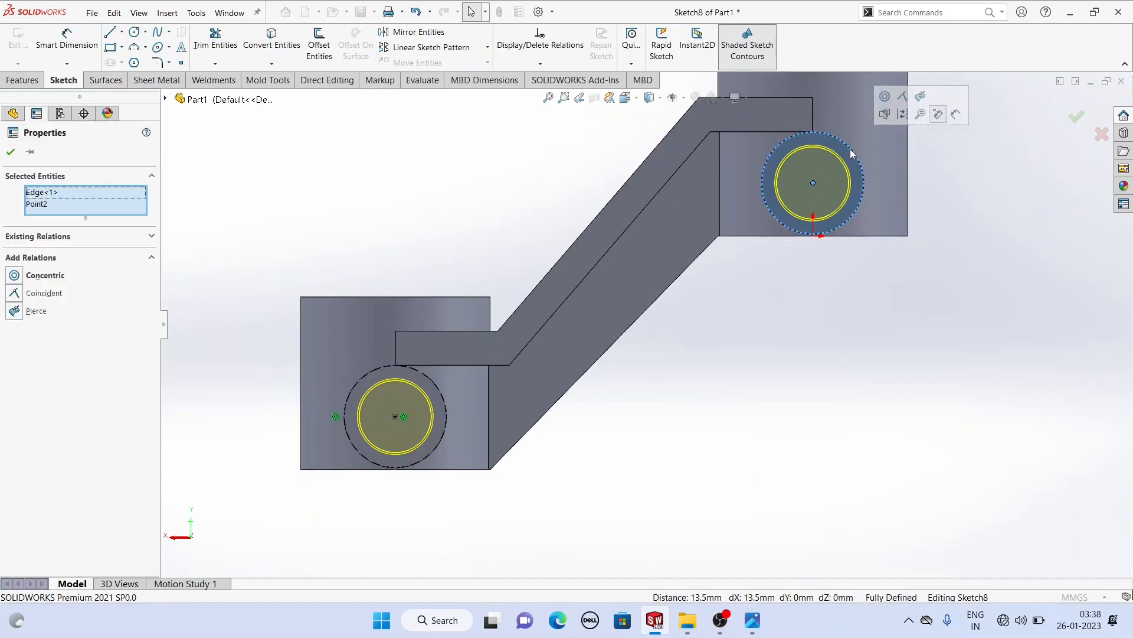
click(884, 94)
scroll(779, 318, up, 3)
middle_drag(778, 316, 834, 354)
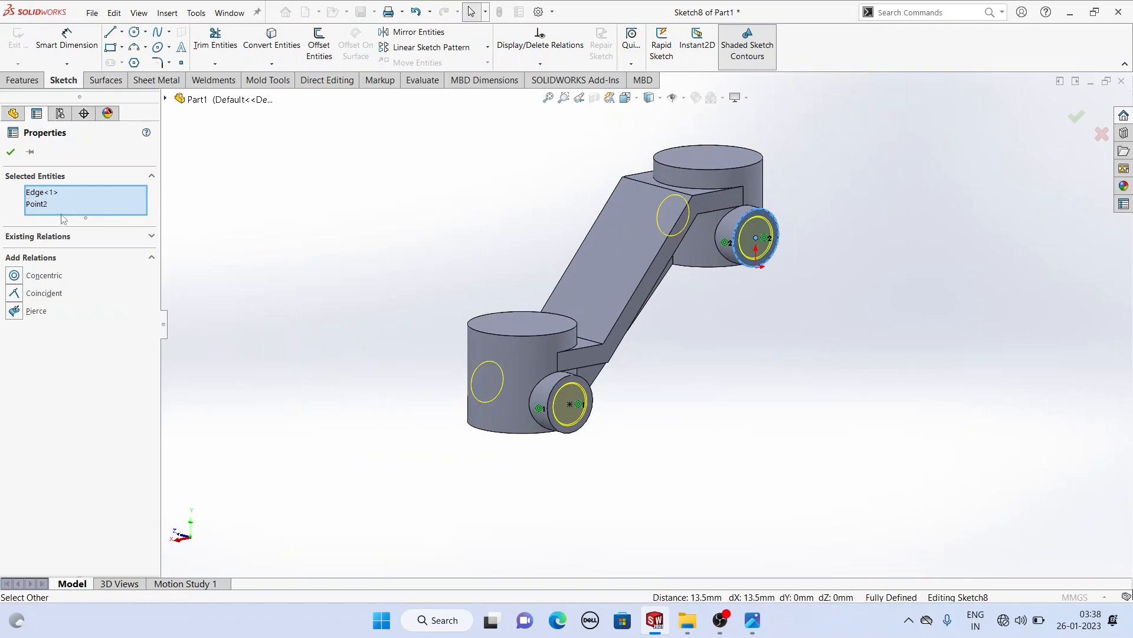
middle_drag(263, 247, 232, 248)
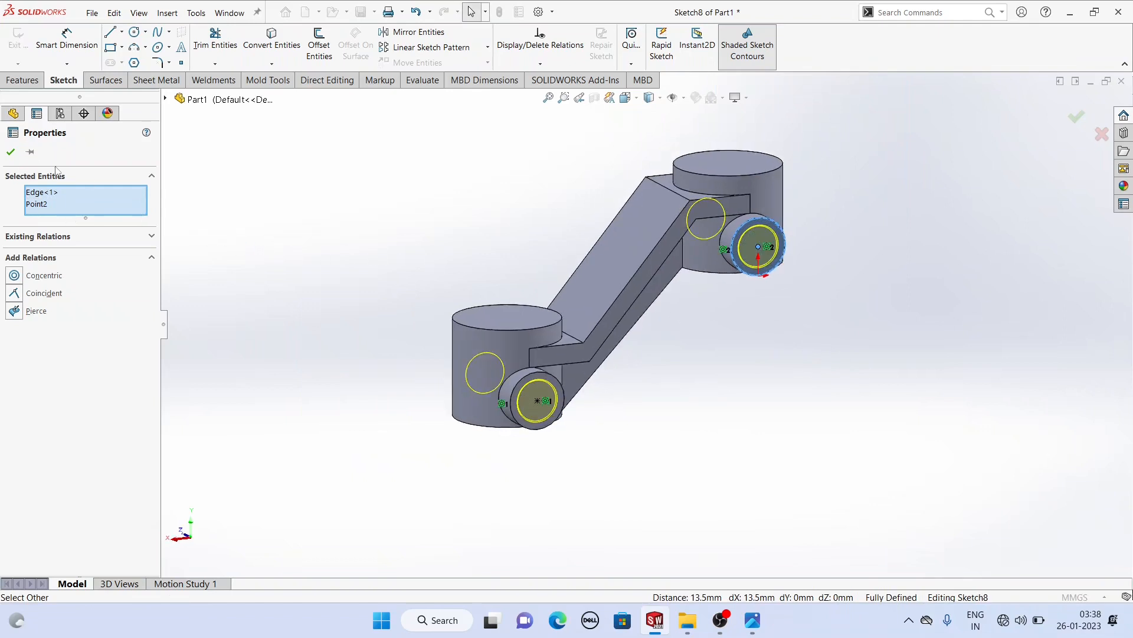
click(11, 153)
- Set the countersunk holes' end condition to Blind with a 25 mm depth and create the holes
click(26, 176)
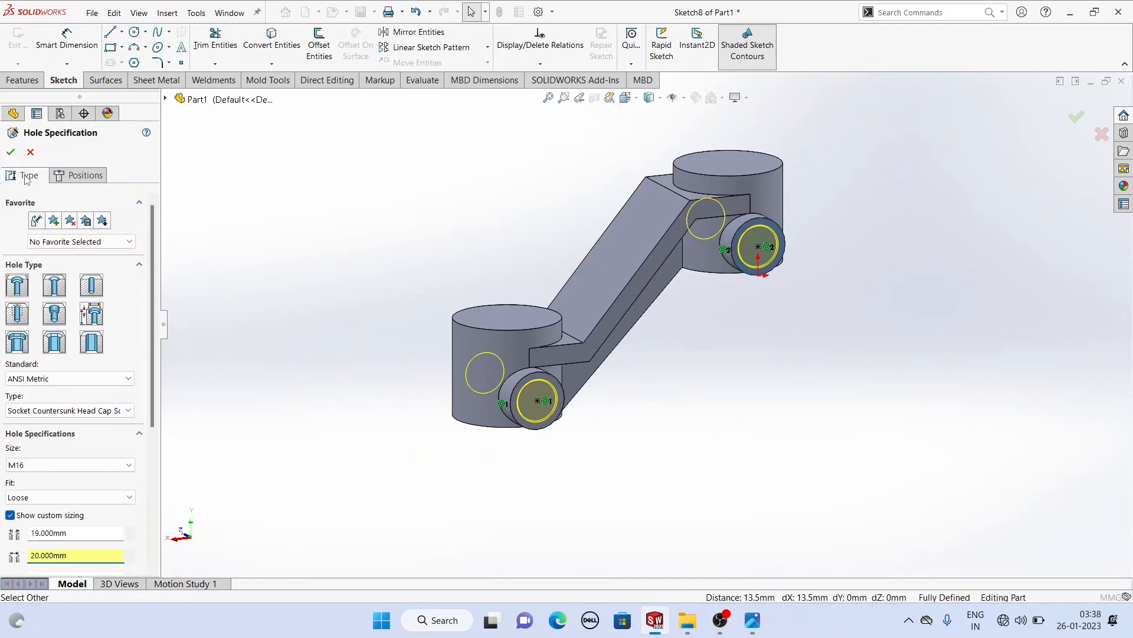
drag(151, 389, 167, 518)
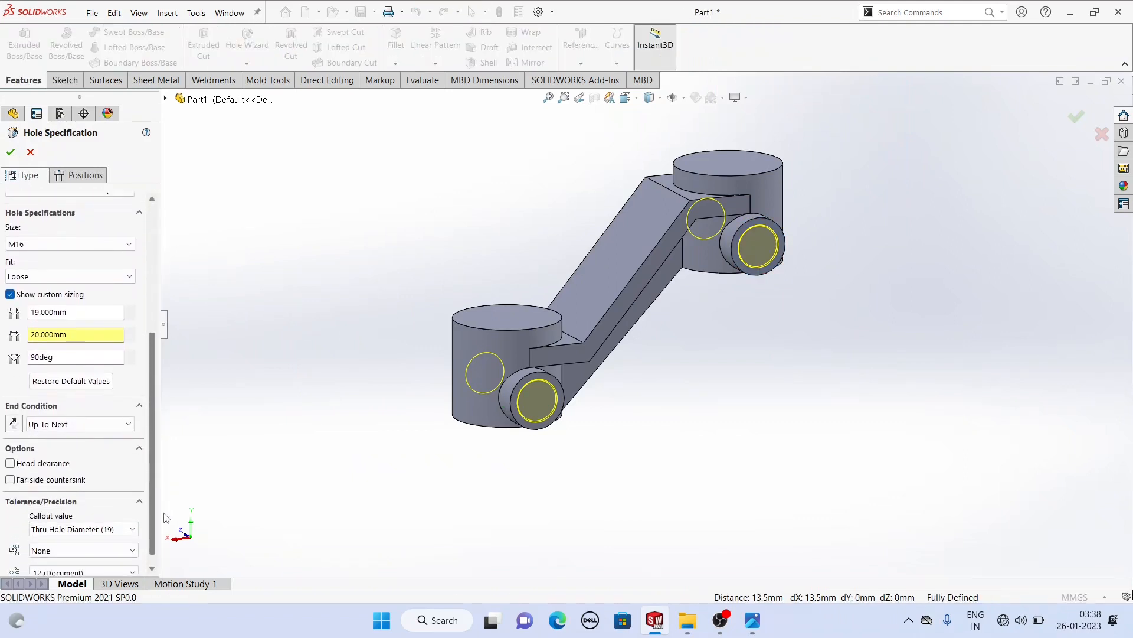
click(75, 414)
click(66, 425)
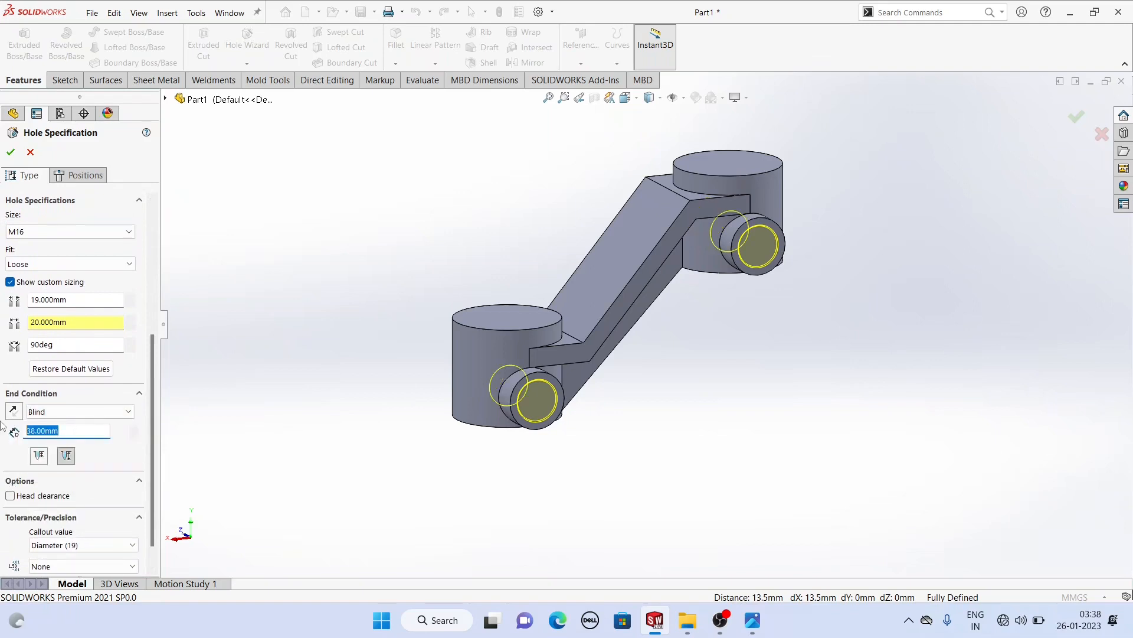
key(Return)
middle_drag(381, 315, 466, 319)
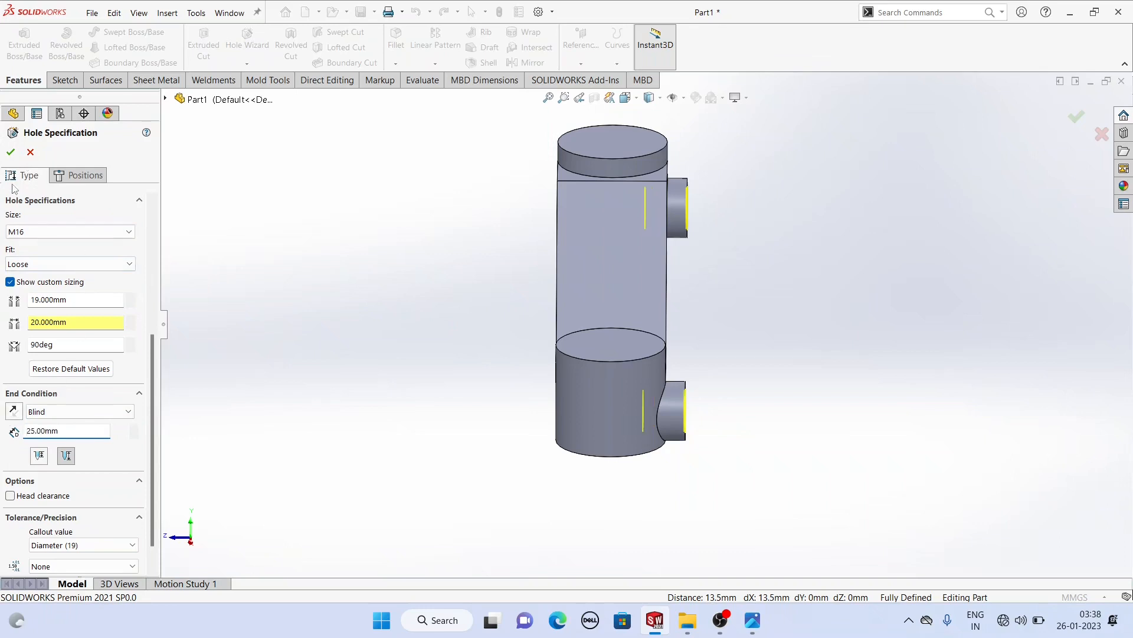
click(11, 153)
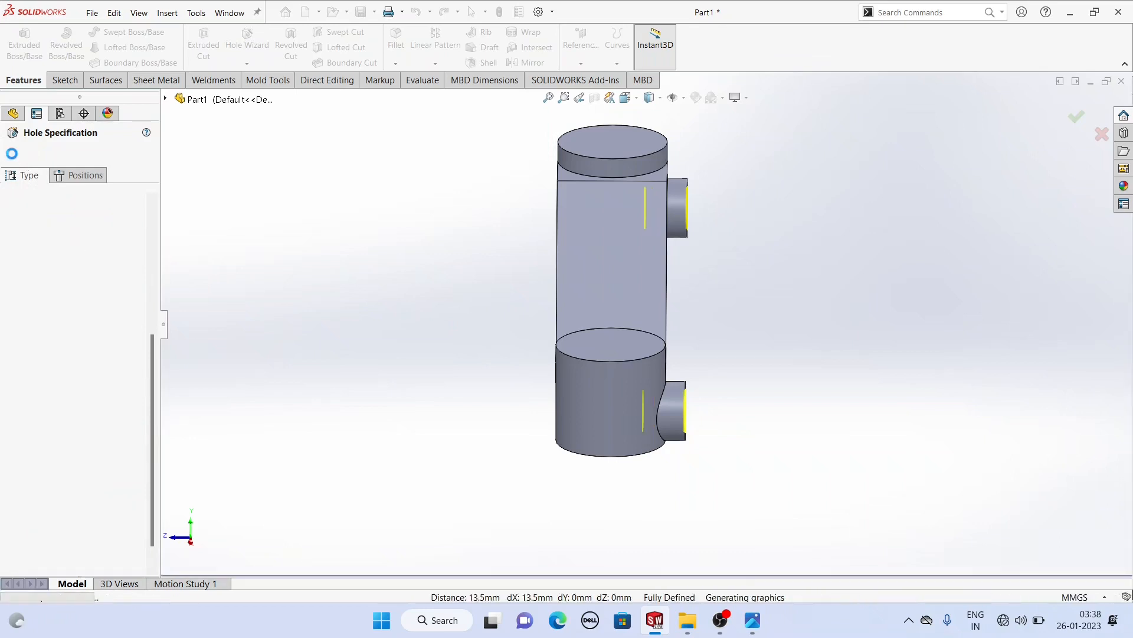
click(486, 215)
middle_drag(484, 215, 362, 236)
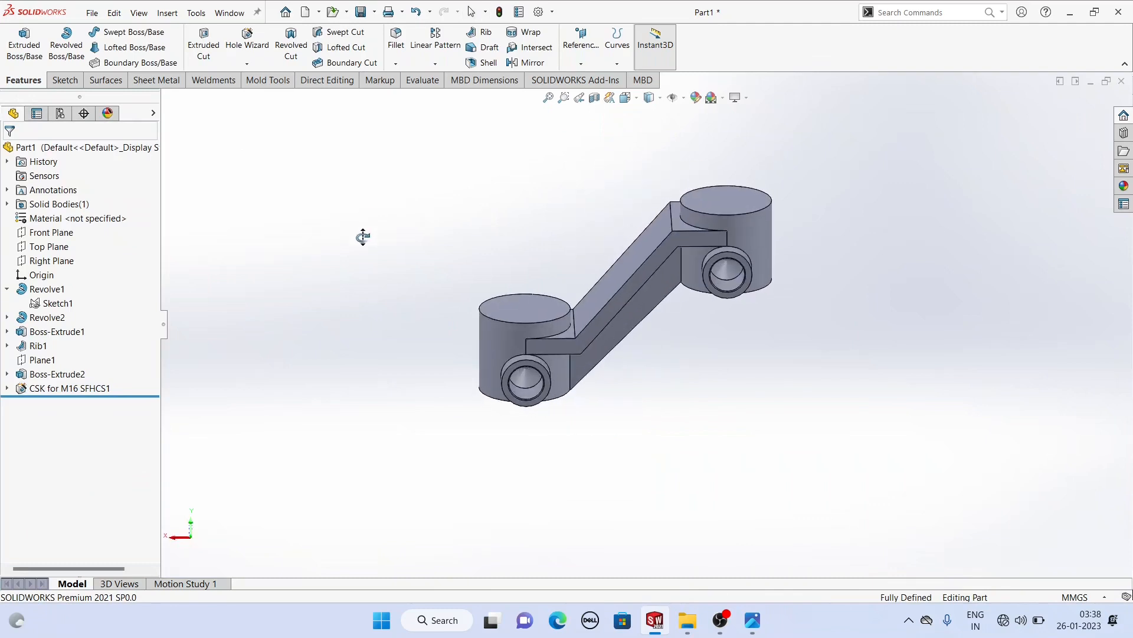
- Check the main bosses' bores in the reference drawing, and open a sketch on the lower boss's top face
click(749, 631)
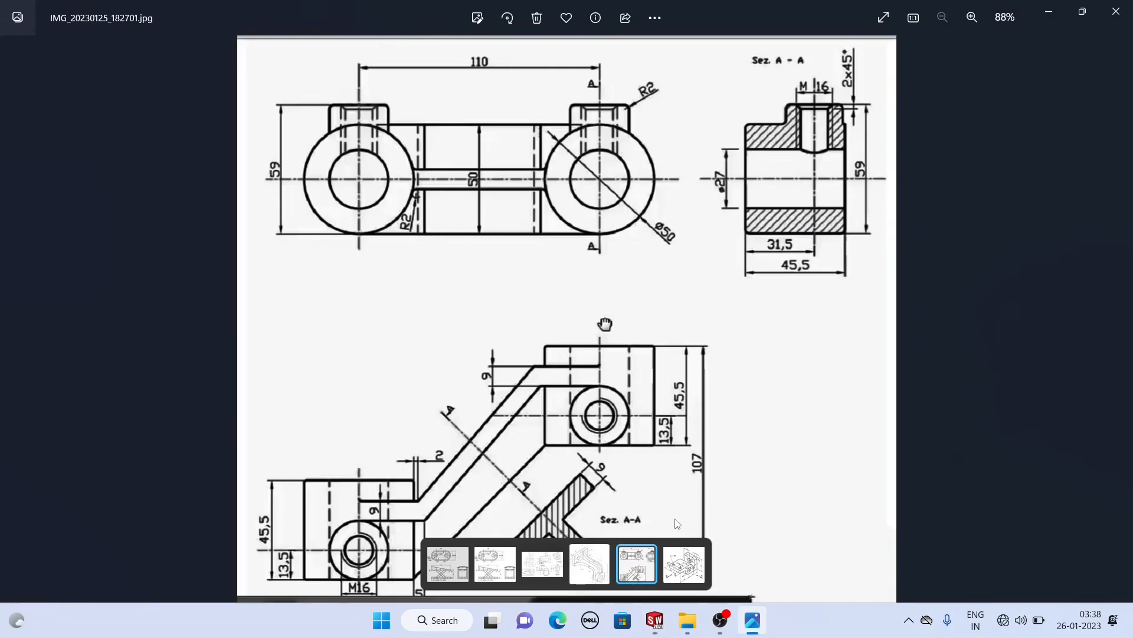
click(653, 619)
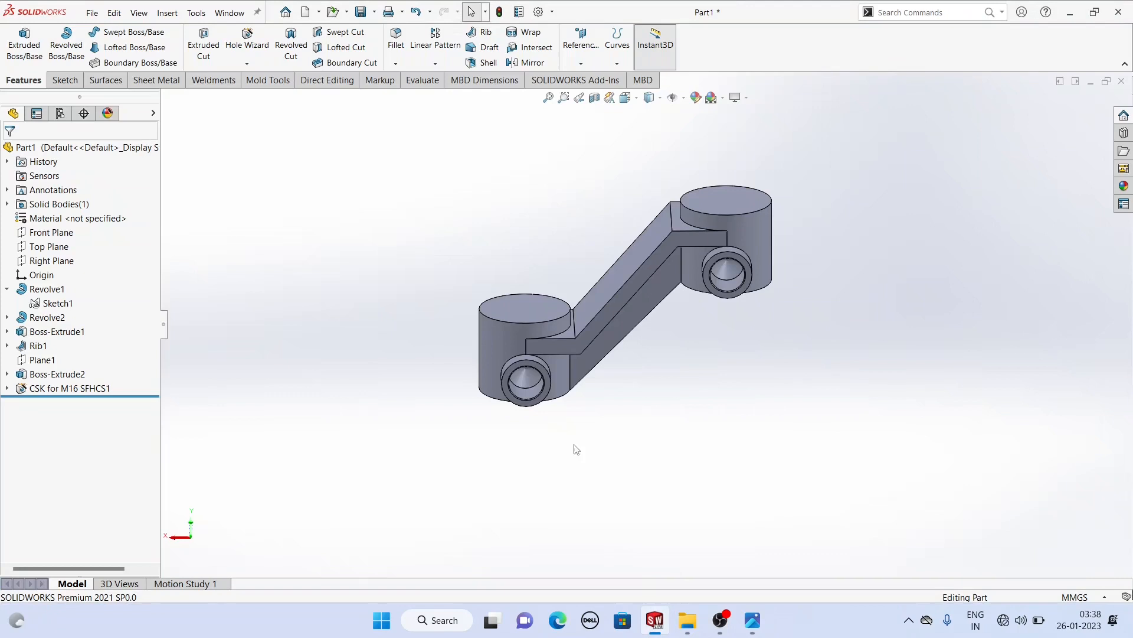
click(523, 309)
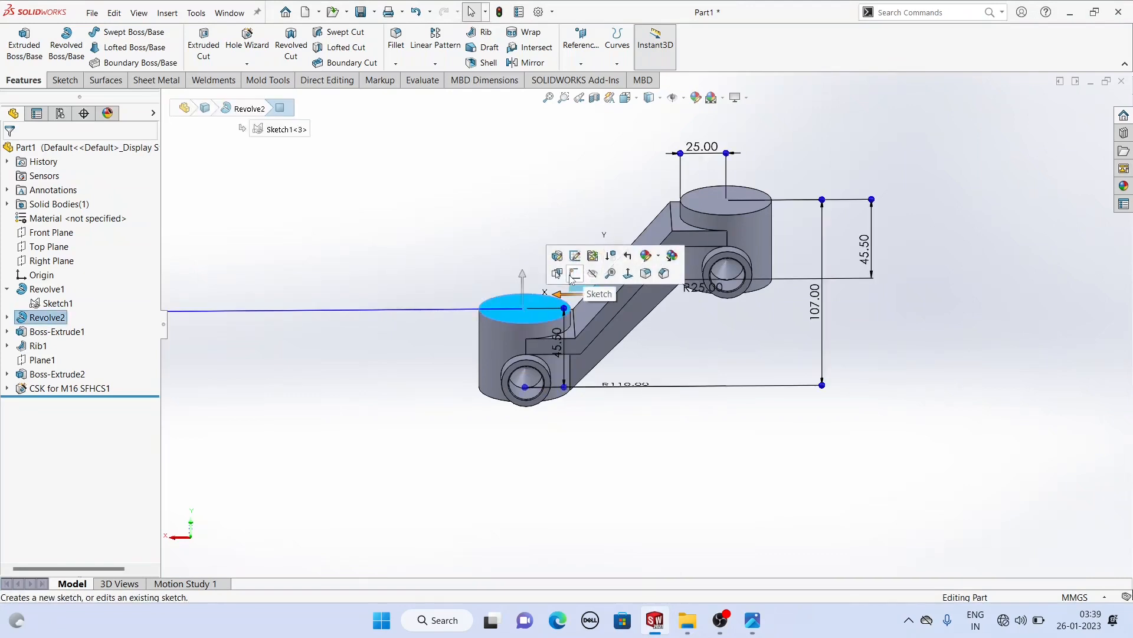
click(569, 275)
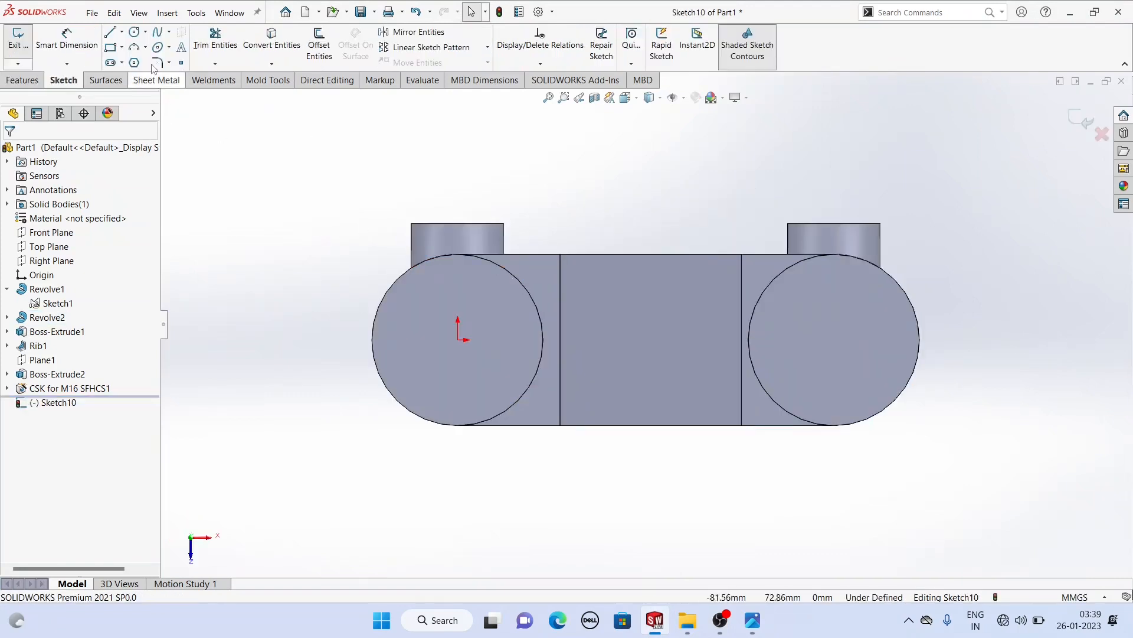
click(133, 32)
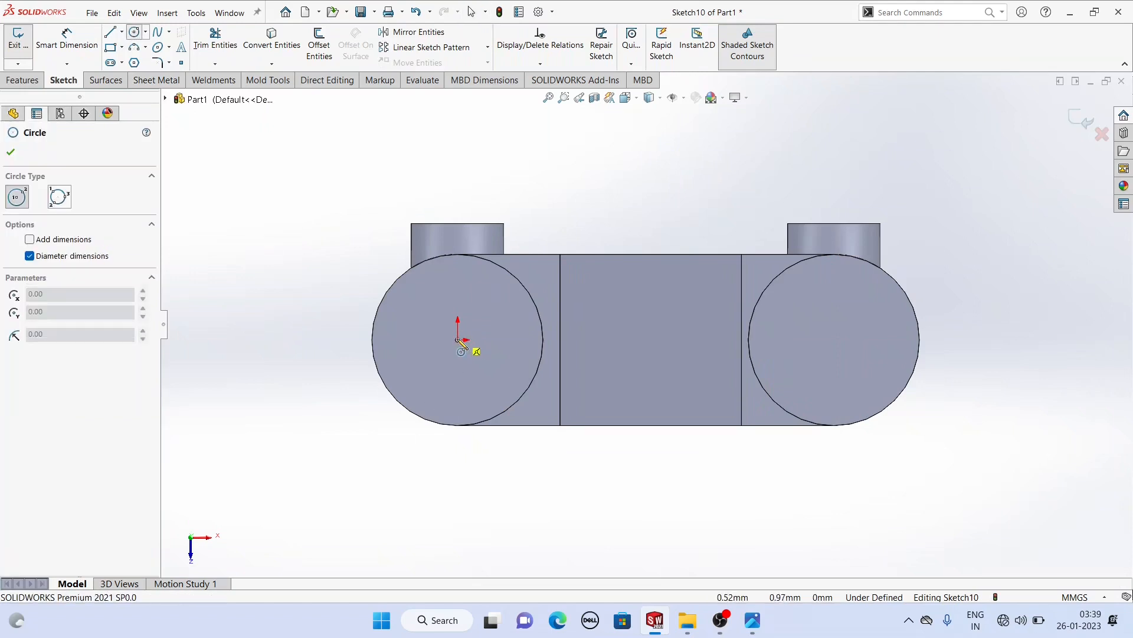
click(458, 339)
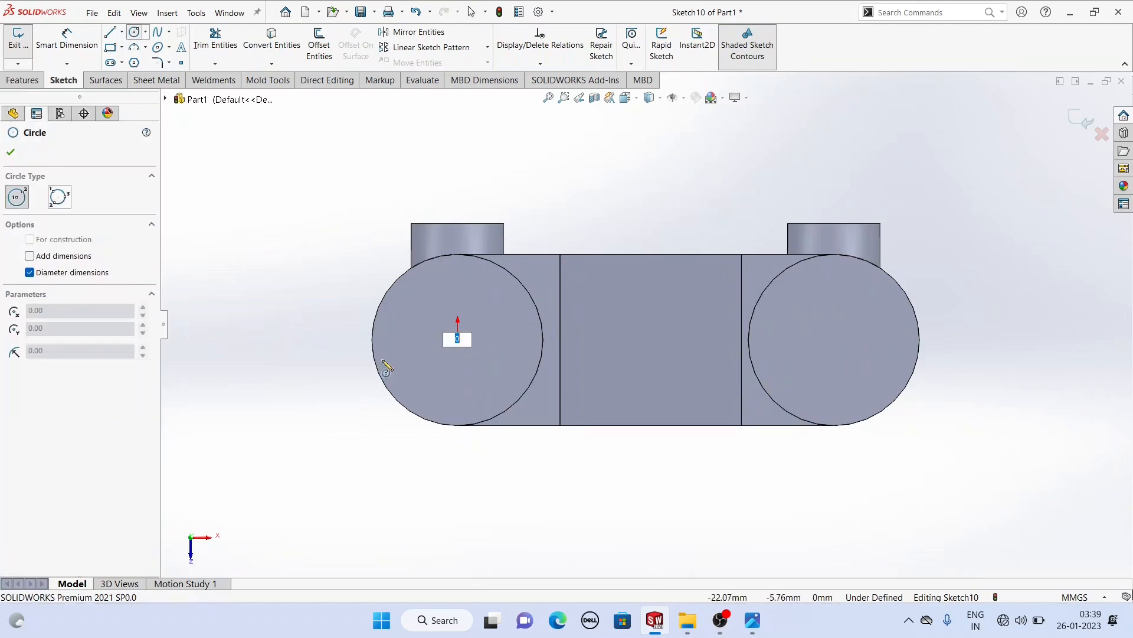
key(Escape)
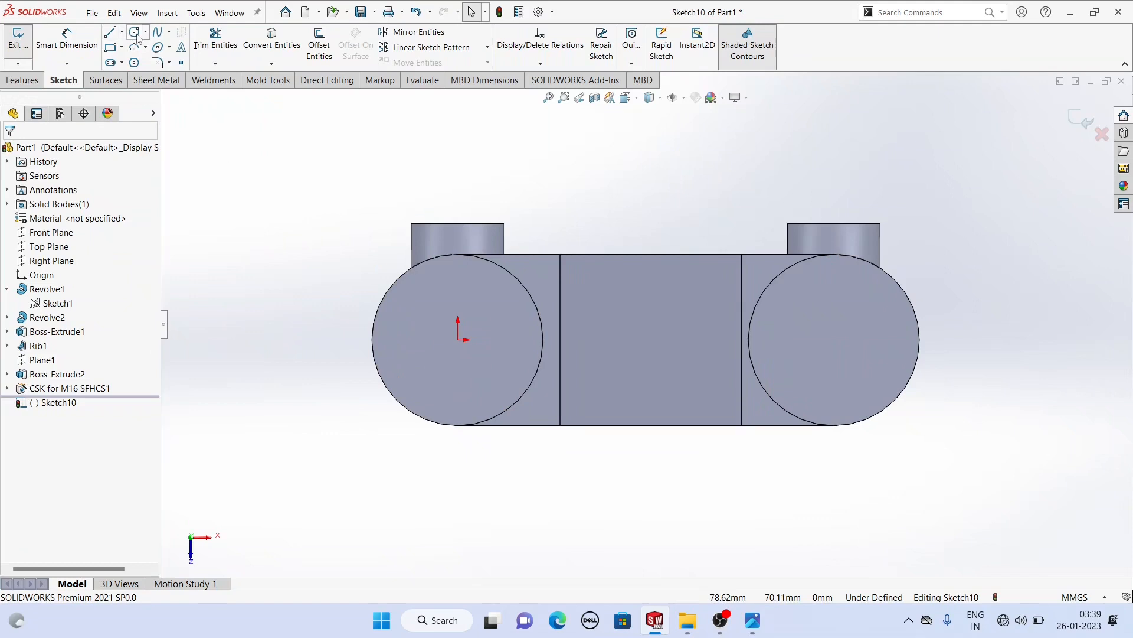
- Sketch a circle about 27.4 mm in diameter at the origin and one about 23.6 mm in diameter near the lower boss's centre
click(135, 33)
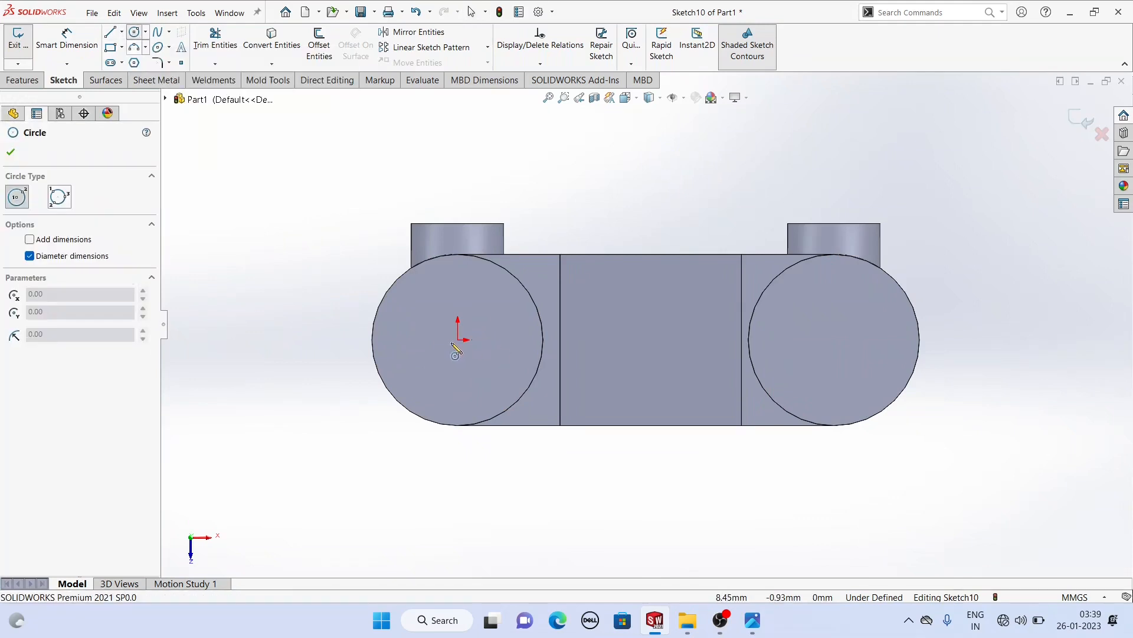
click(459, 339)
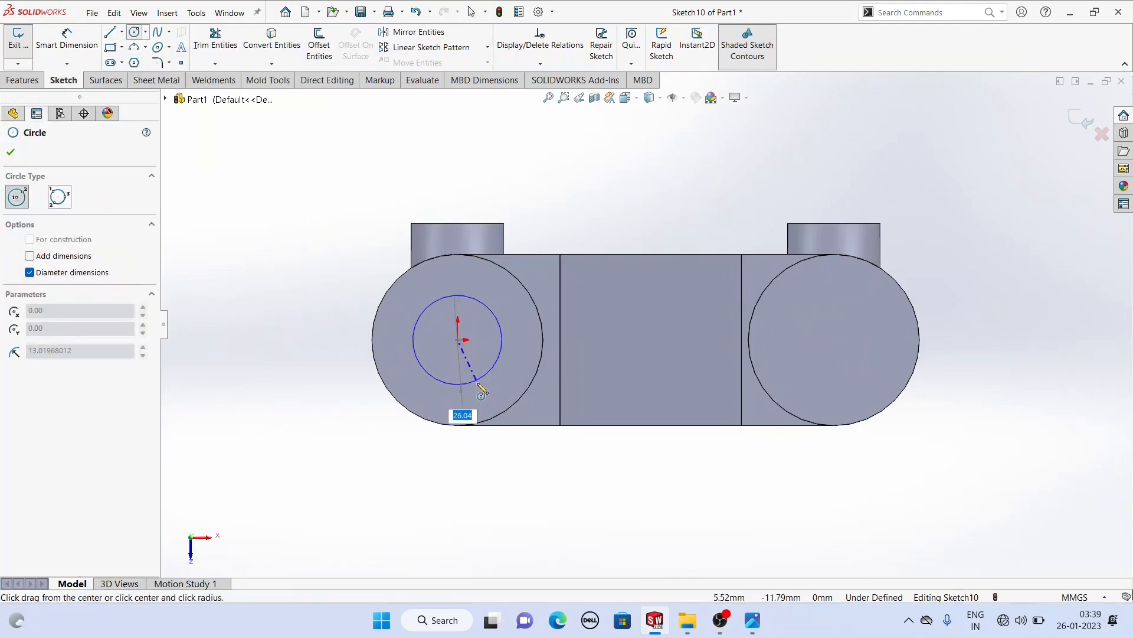
click(479, 381)
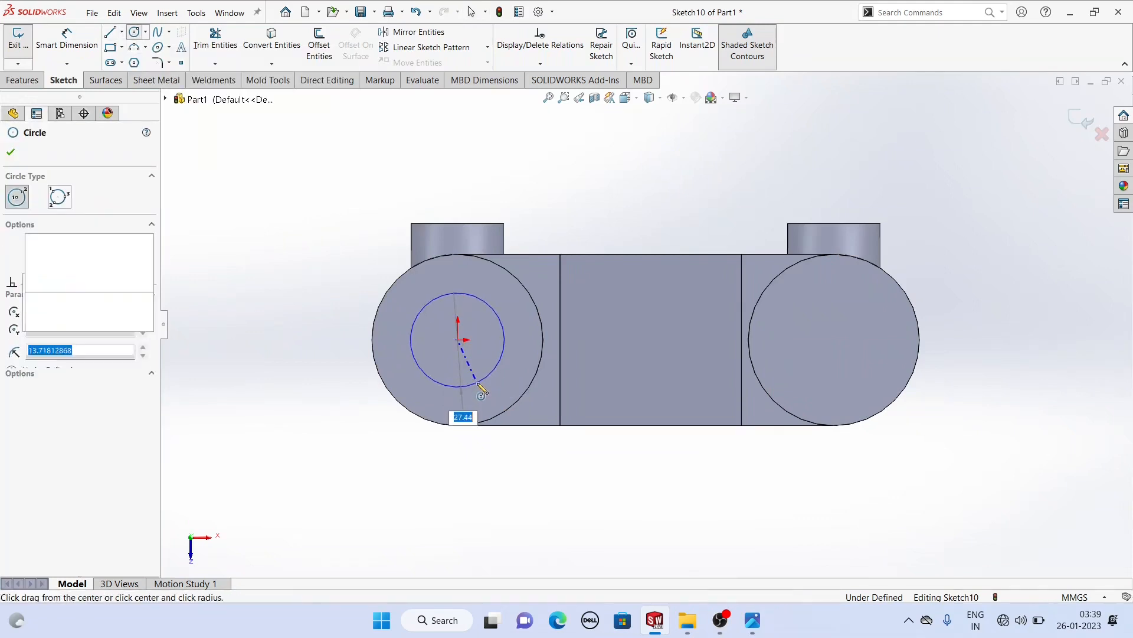
click(836, 340)
click(853, 378)
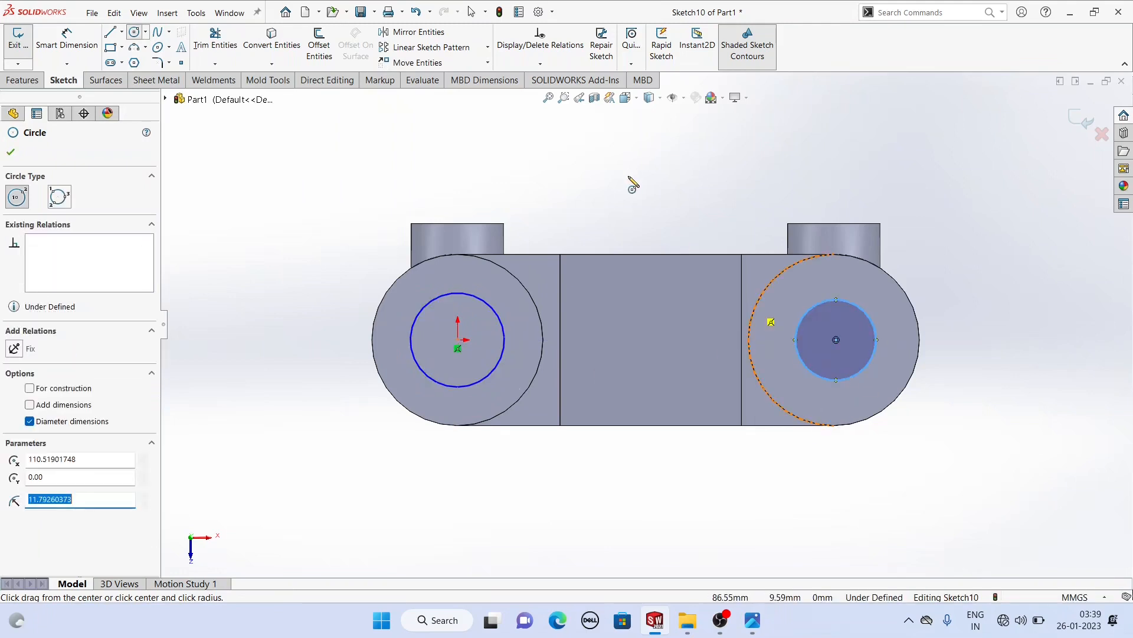
key(Escape)
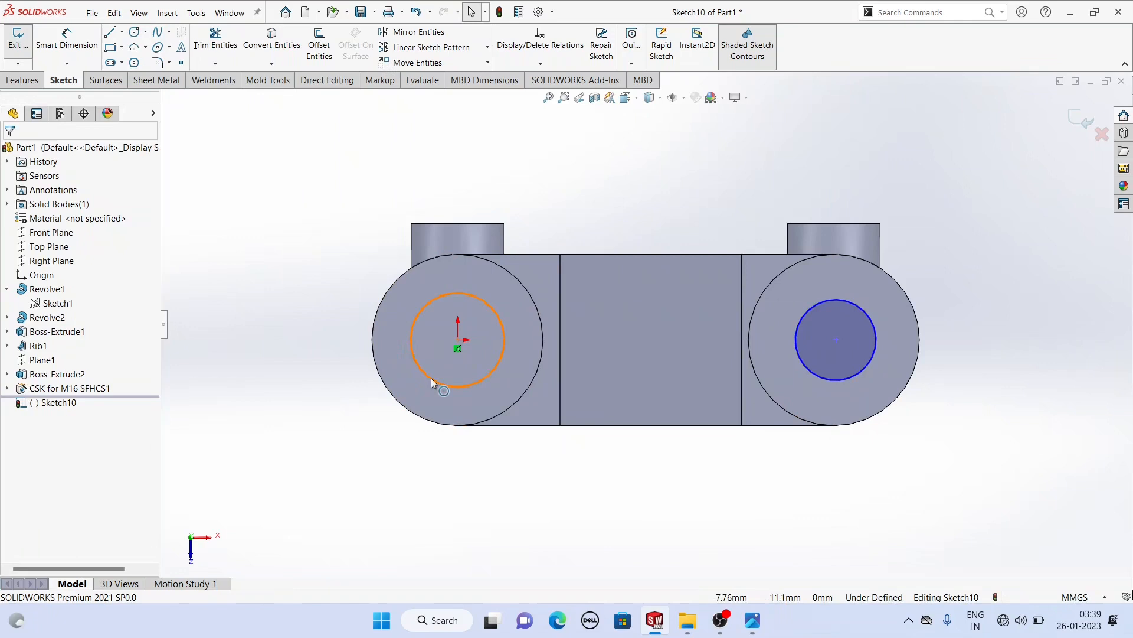
- Make the two bore circles equal in size and align their centres horizontally
click(438, 384)
ctrl+click(837, 378)
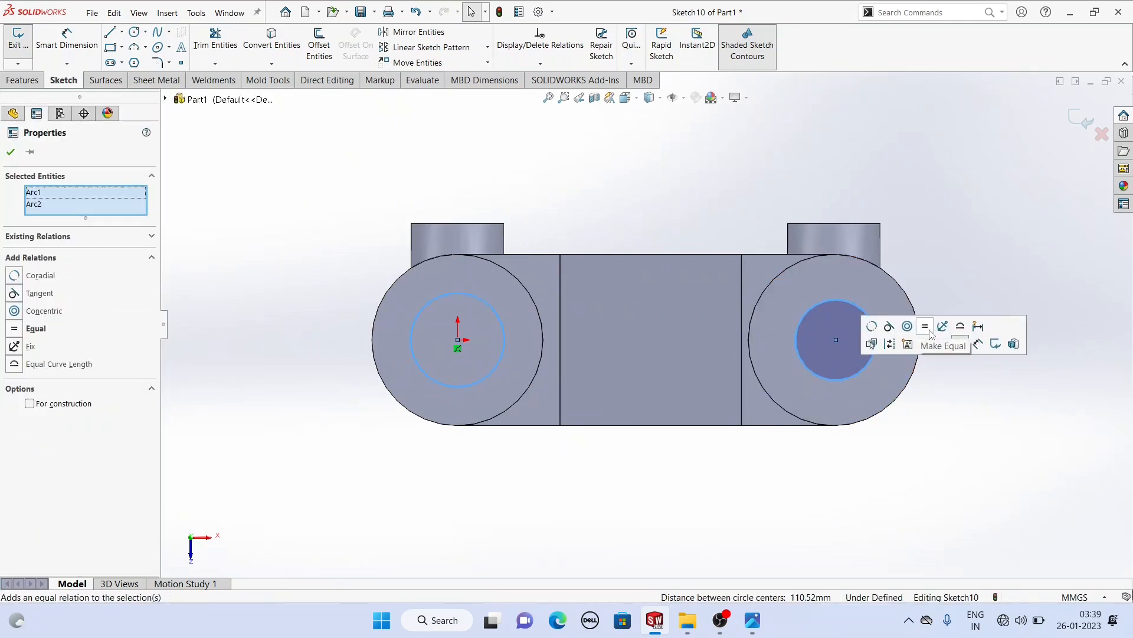
click(925, 327)
click(738, 188)
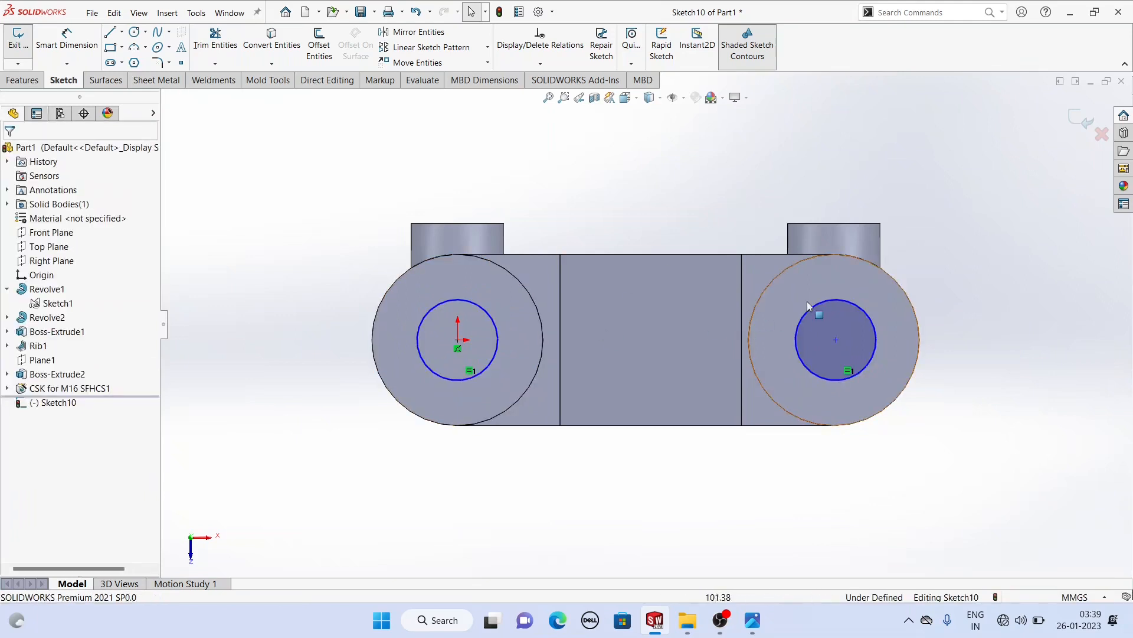
click(837, 340)
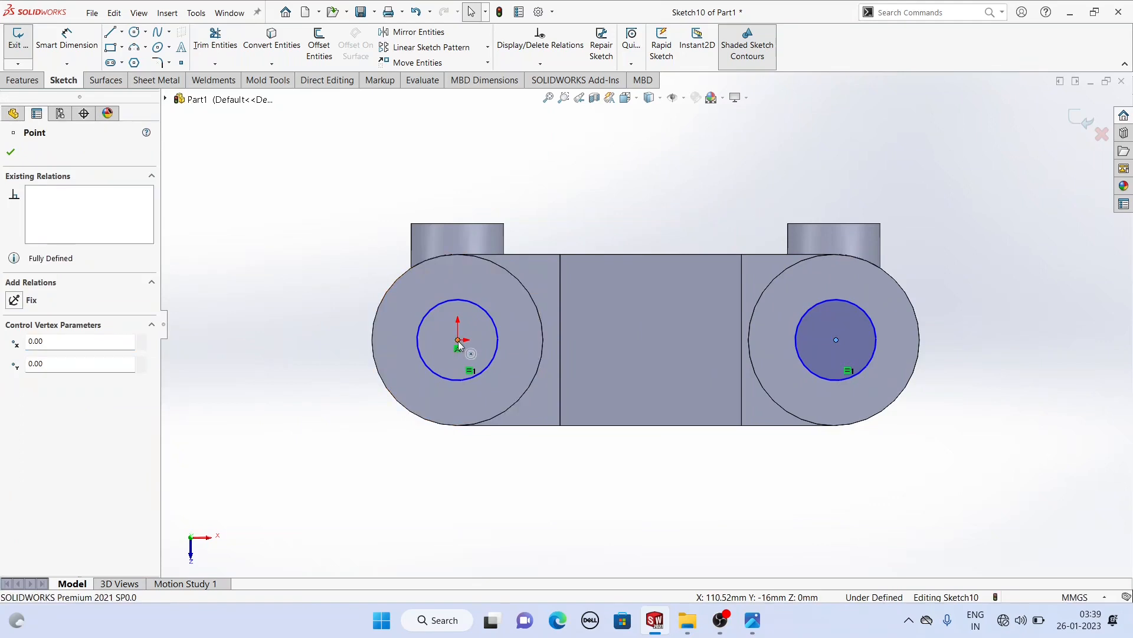
ctrl+click(458, 342)
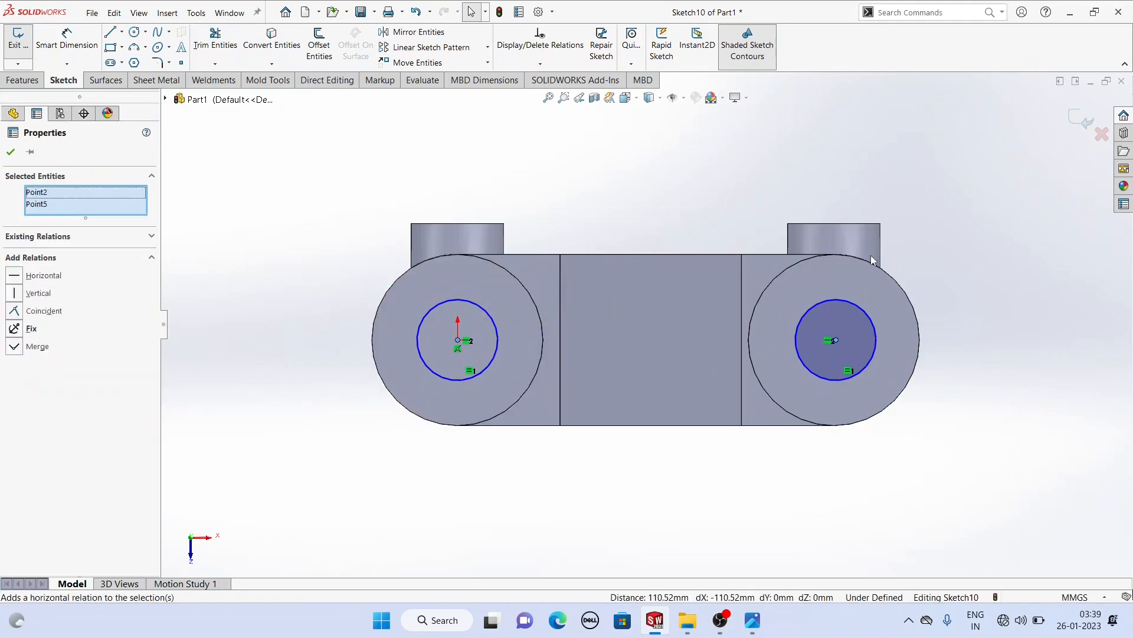
key(Escape)
- Make the bore circle on the lower boss concentric with that boss's outer edge
click(875, 328)
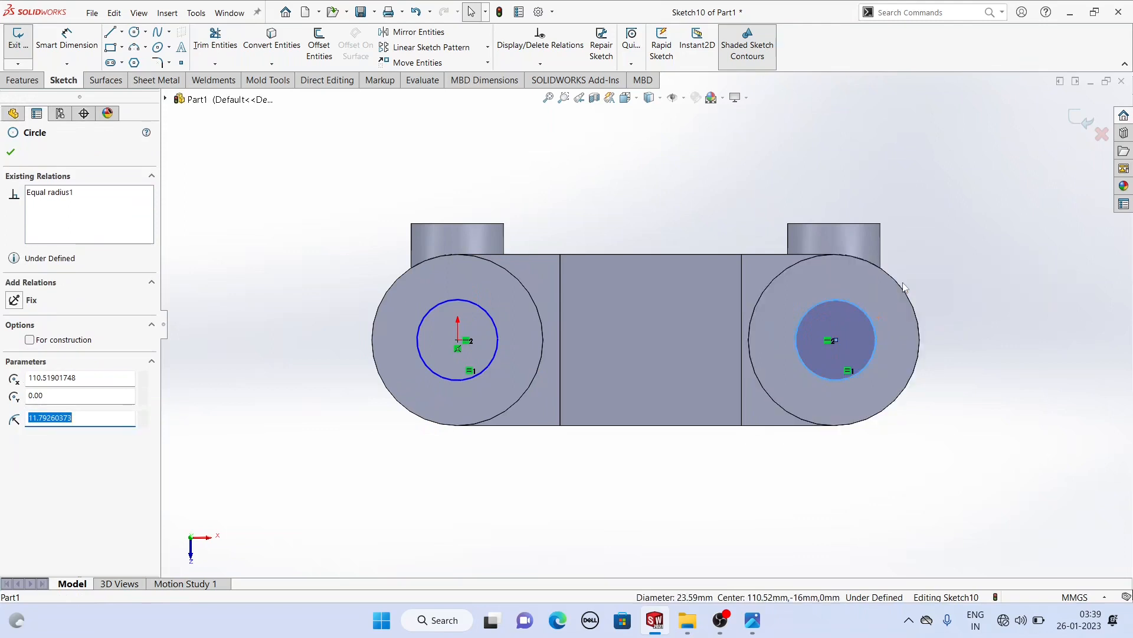
ctrl+click(900, 289)
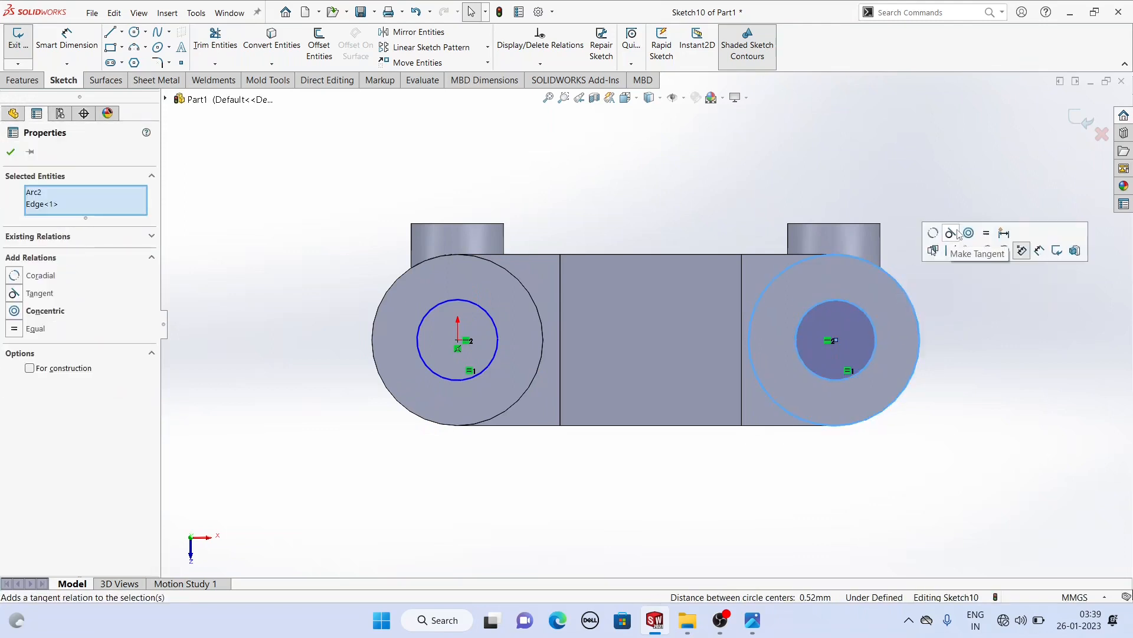
click(971, 235)
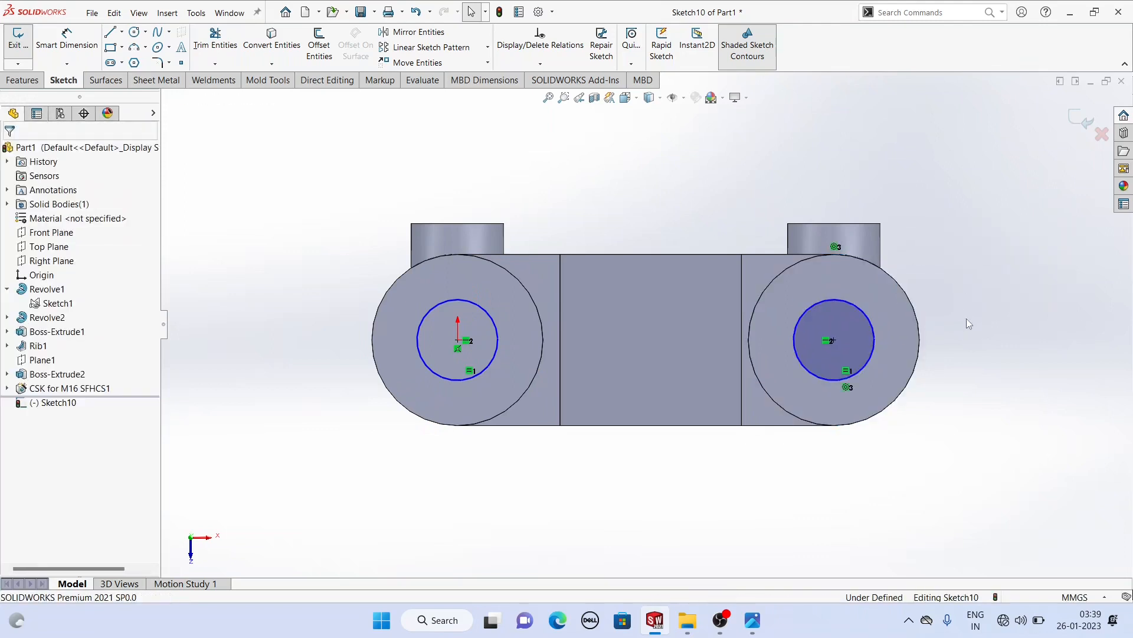
- Dimension the bore circle at the origin with a diameter of 27 mm
click(65, 39)
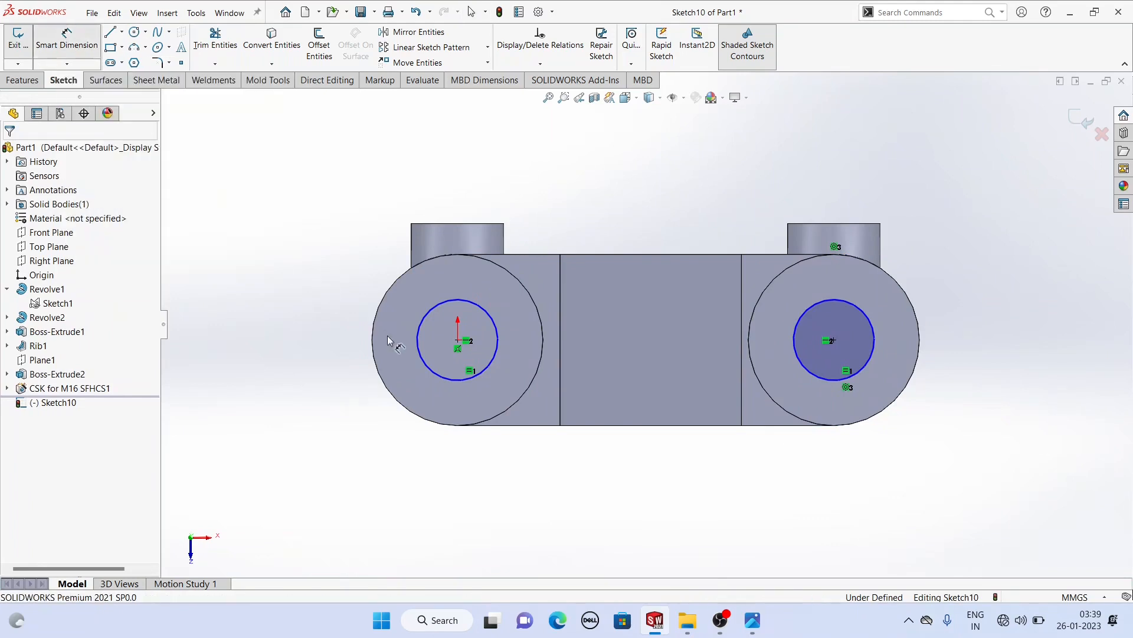
click(438, 307)
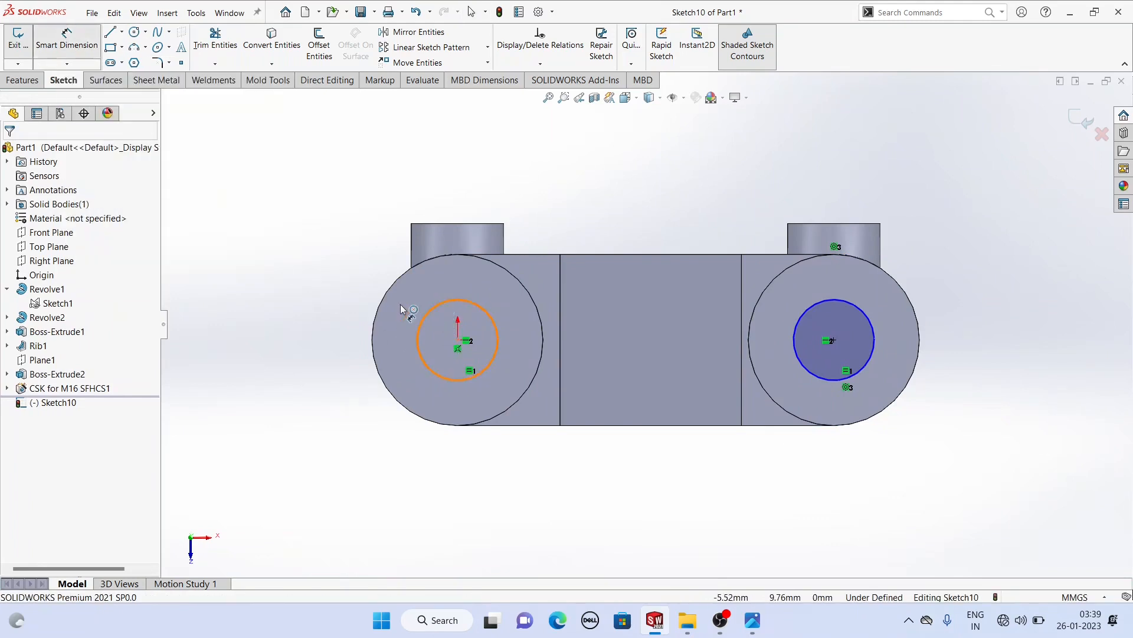
click(236, 327)
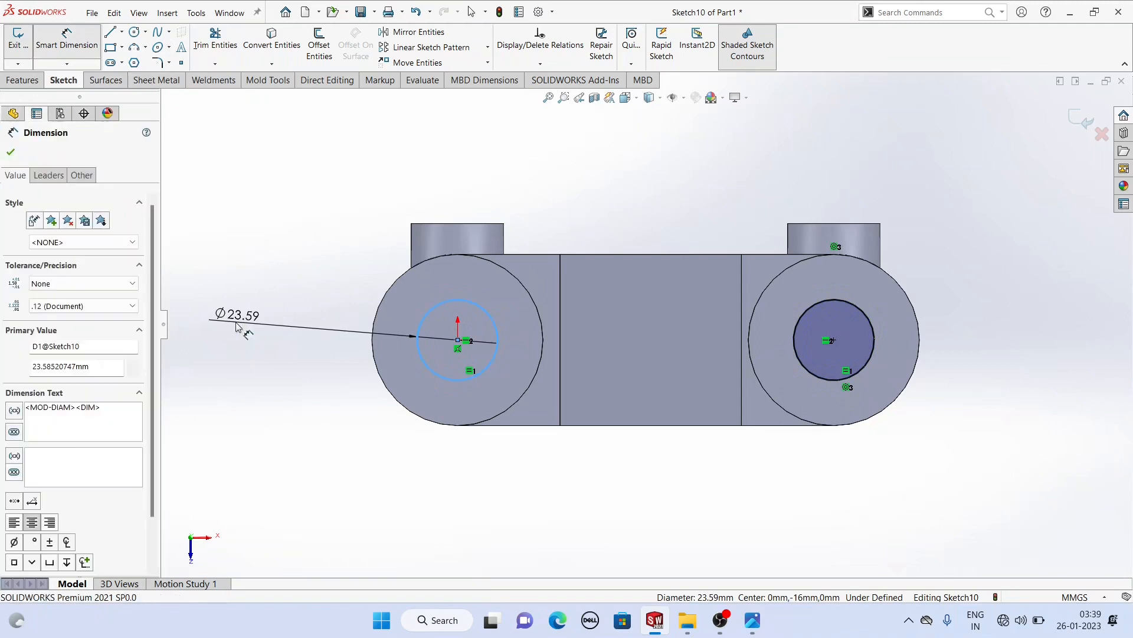
key(Return)
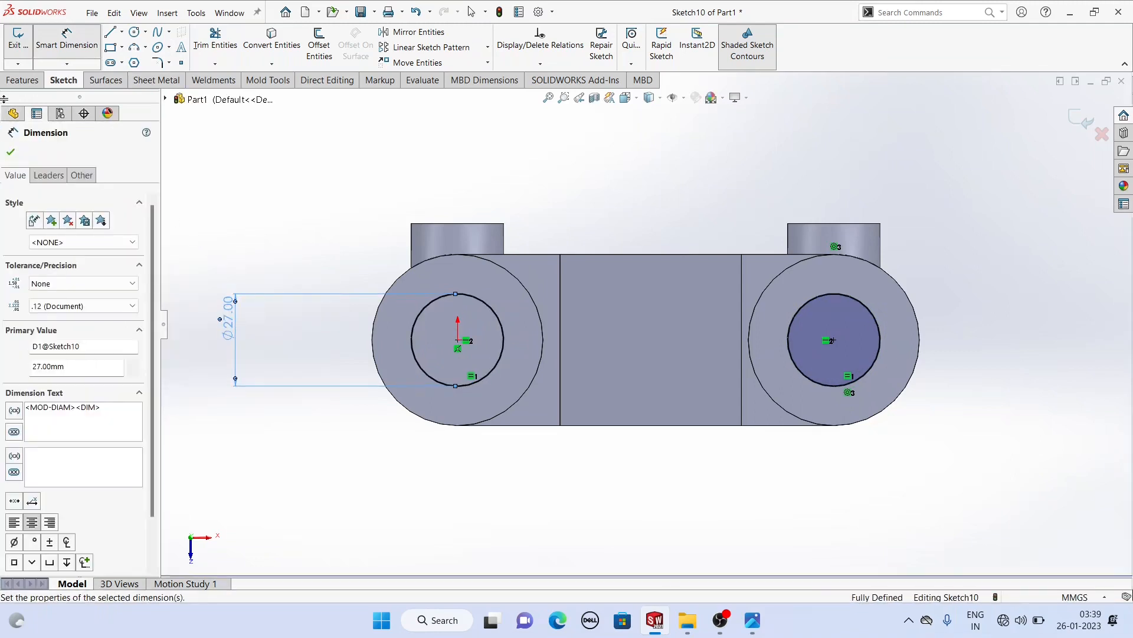
- Cut both bore circles with an Extruded Cut set to Through All - Both, and inspect the bores in the main bosses
click(35, 82)
key(ctrl+7)
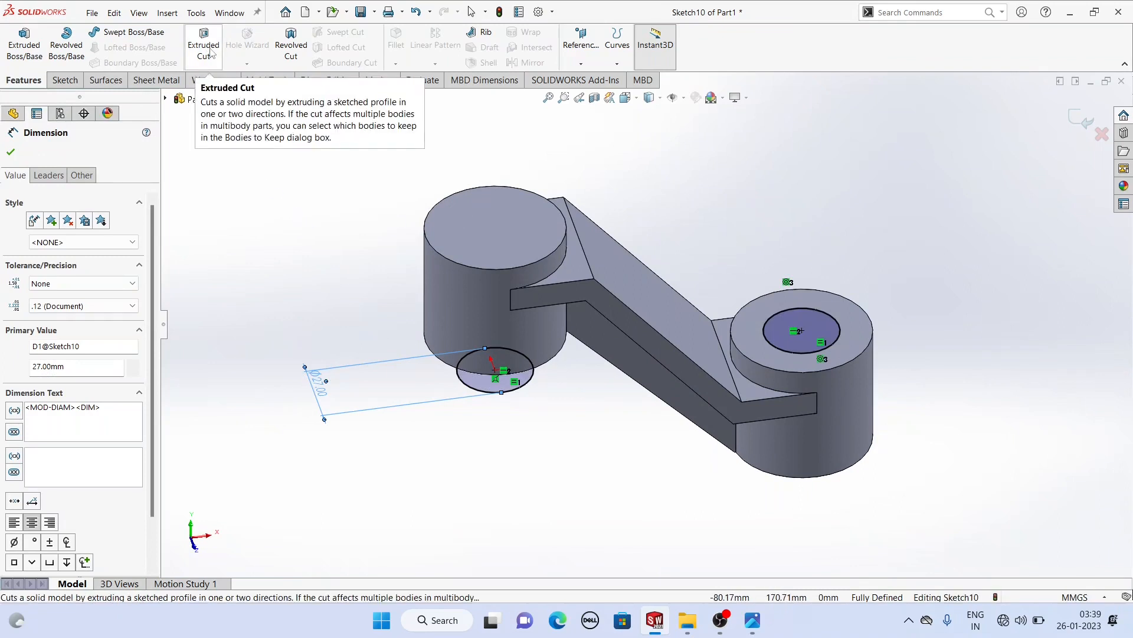
click(209, 47)
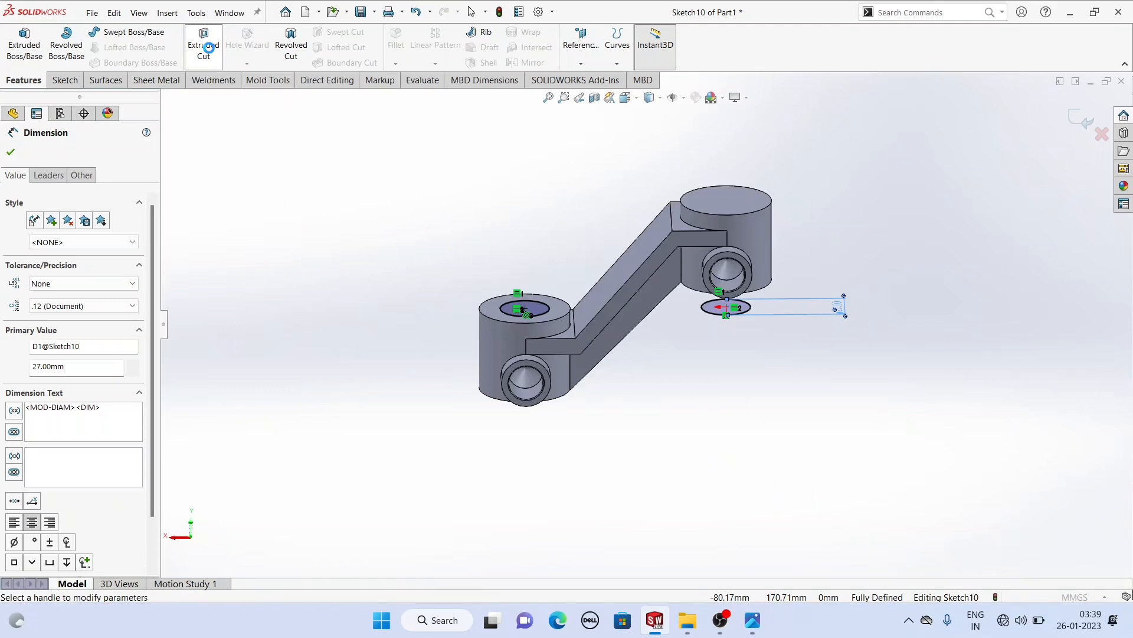
click(92, 236)
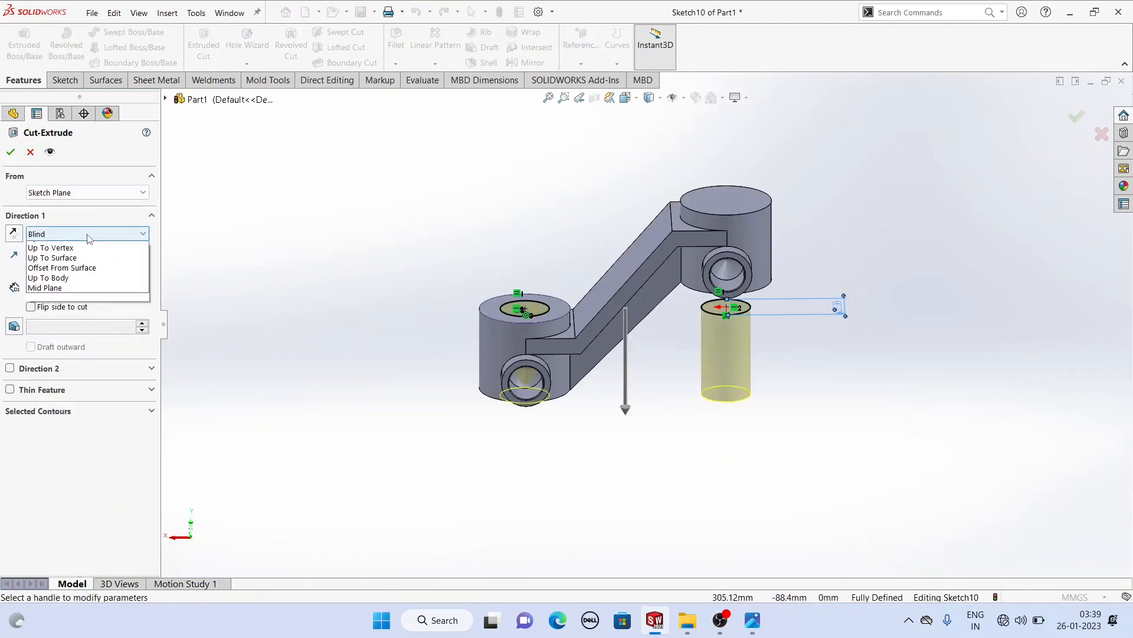
click(90, 264)
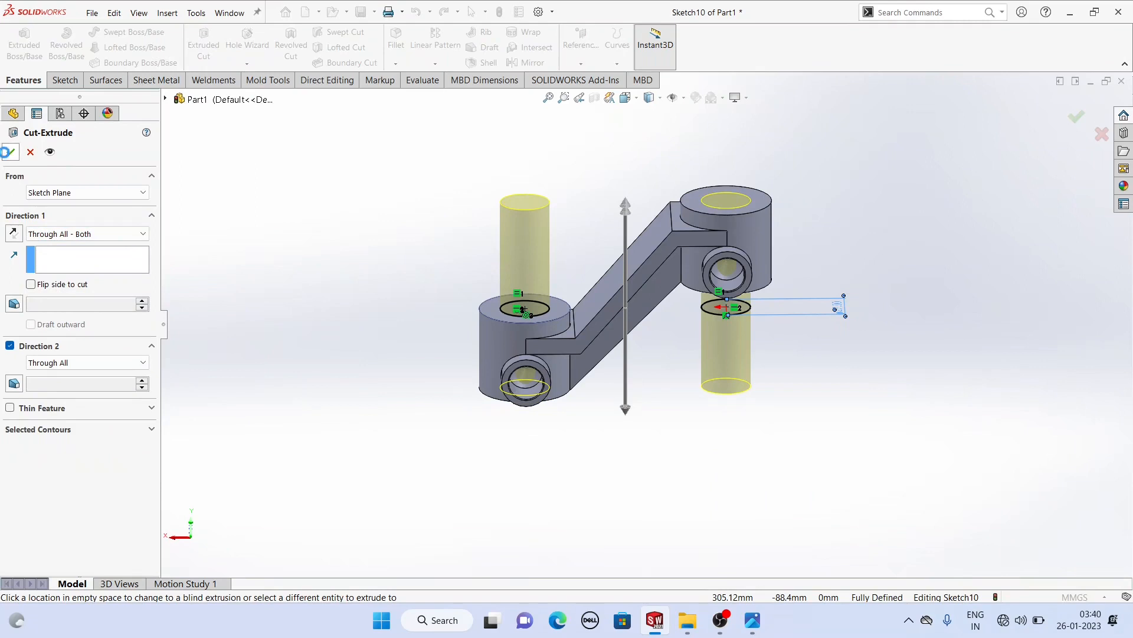
click(10, 151)
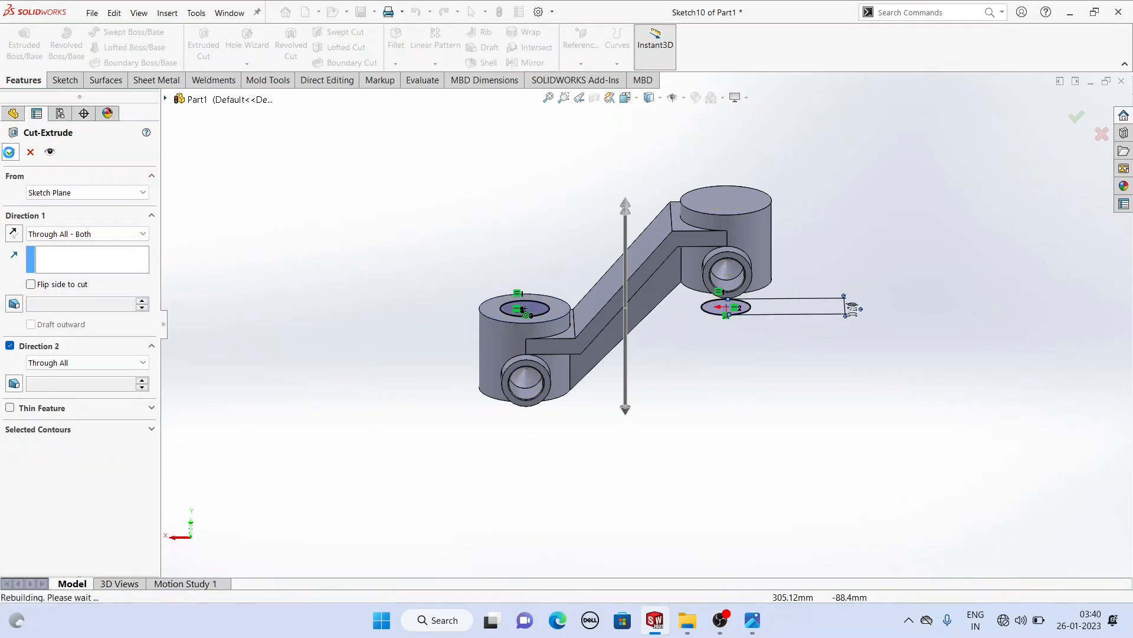
click(355, 208)
mouse_move(355, 208)
middle_down()
mouse_move(353, 132)
mouse_move(544, 177)
mouse_move(496, 218)
mouse_move(276, 228)
mouse_move(377, 202)
mouse_move(309, 178)
mouse_move(466, 256)
mouse_move(578, 229)
middle_up()
middle_drag(555, 284, 468, 185)
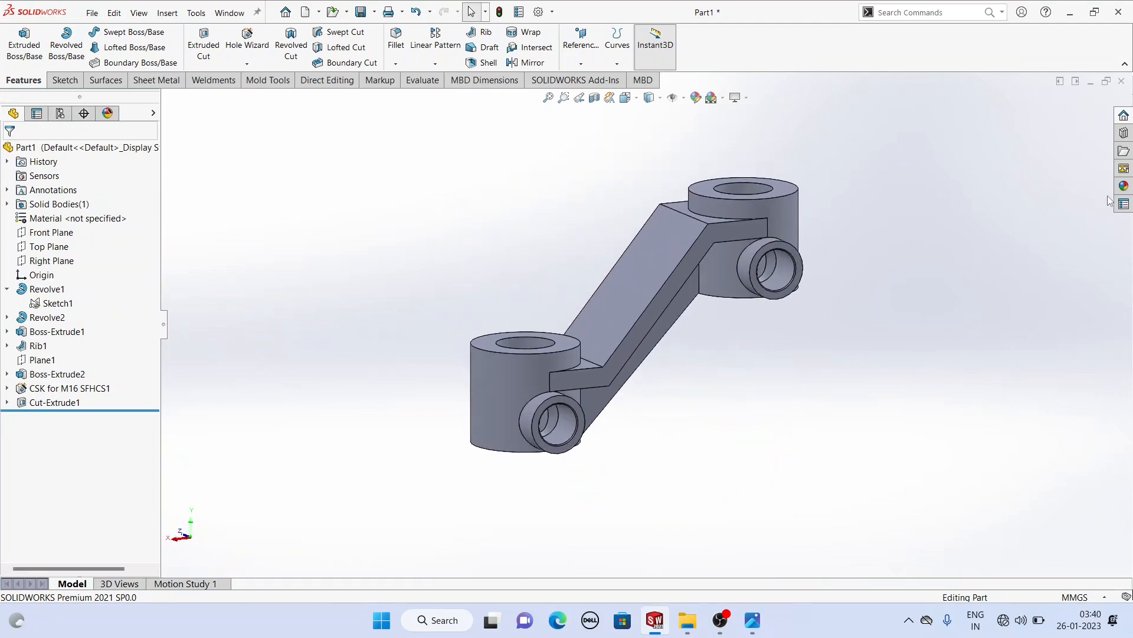
- Apply the burnished tungsten metal appearance to the whole part and inspect the lever from several sides
click(1123, 186)
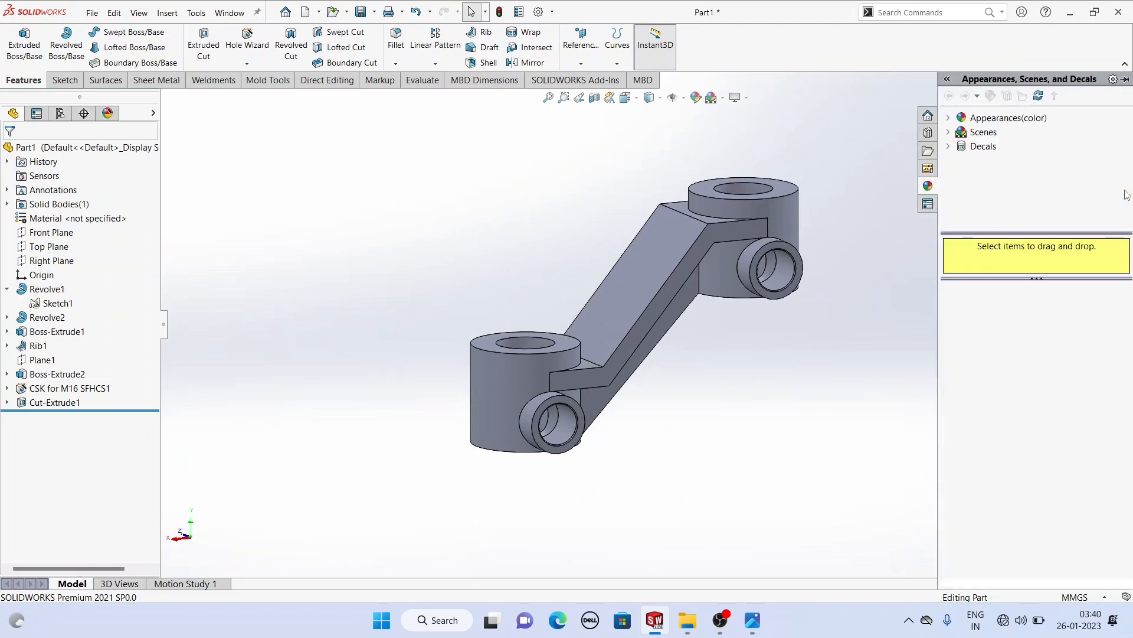
double_click(955, 120)
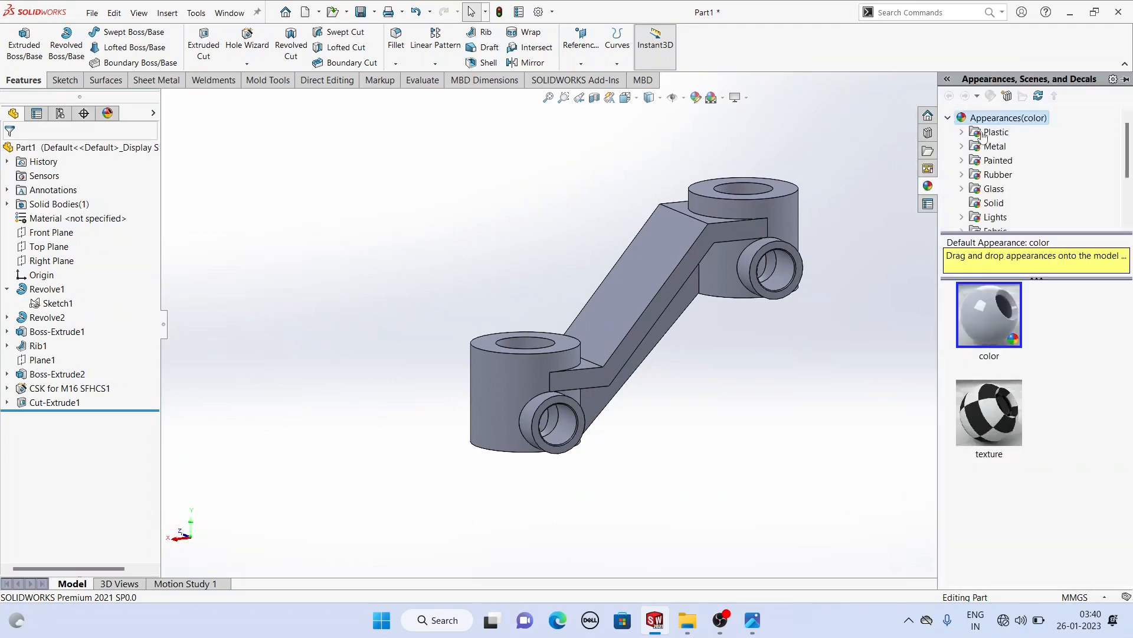
click(995, 148)
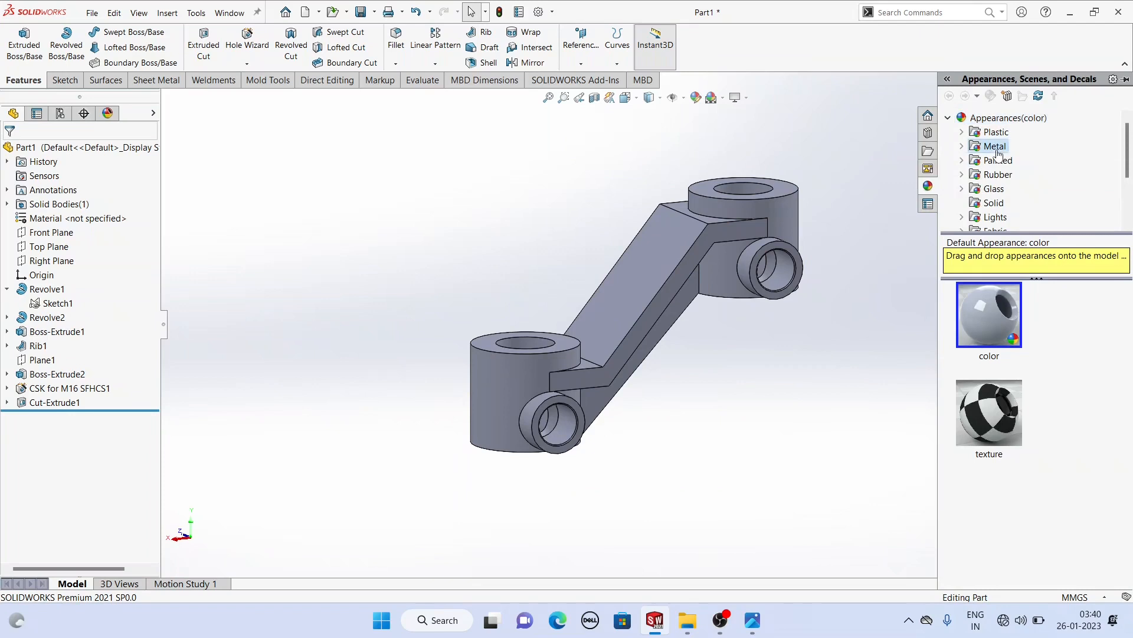
double_click(992, 148)
scroll(1033, 182, down, 2)
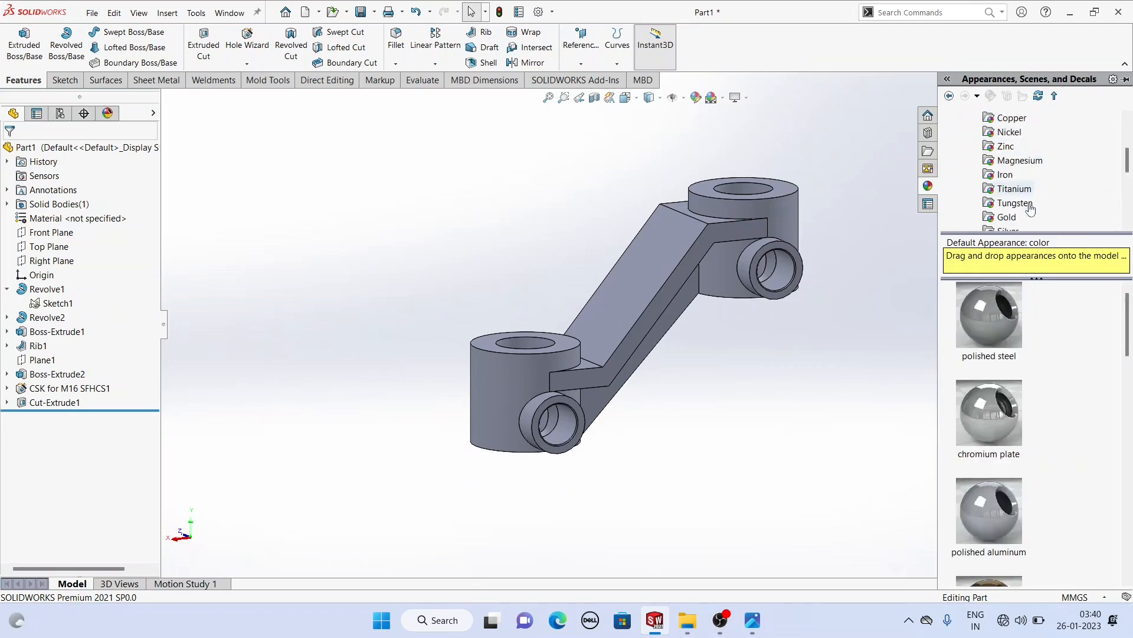
click(1016, 203)
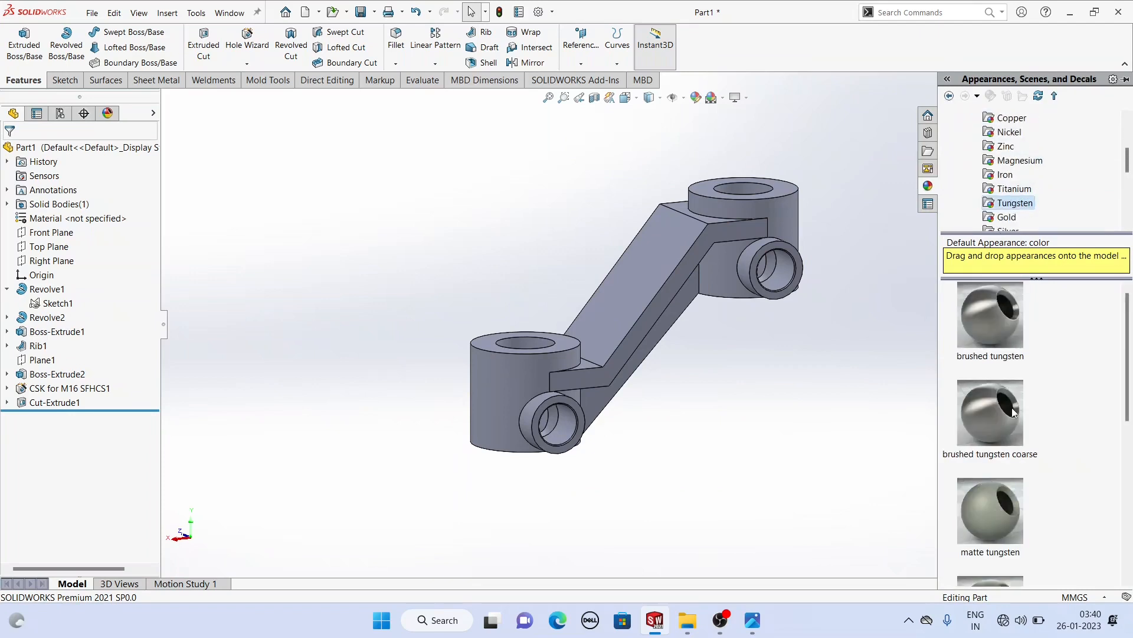
scroll(1001, 404, down, 5)
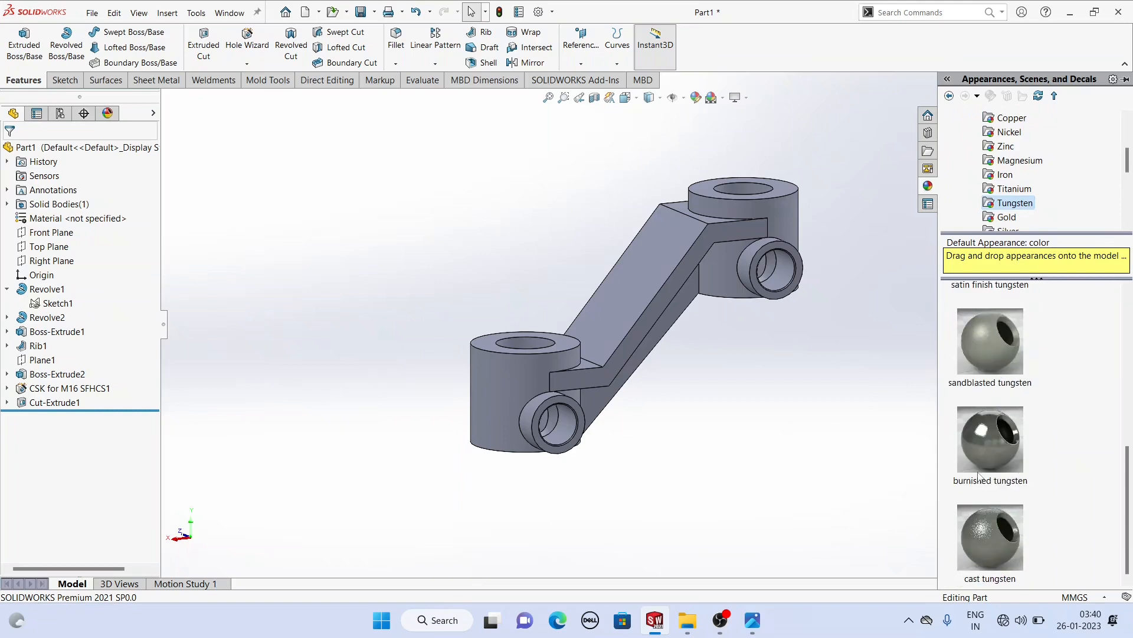
double_click(986, 449)
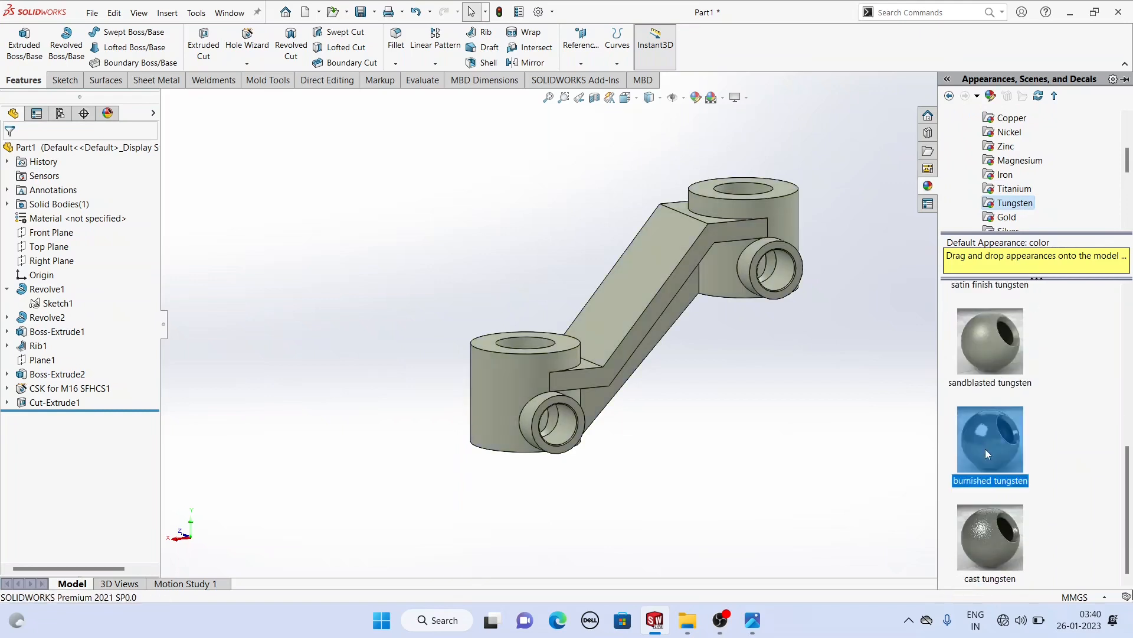
middle_drag(697, 413, 738, 273)
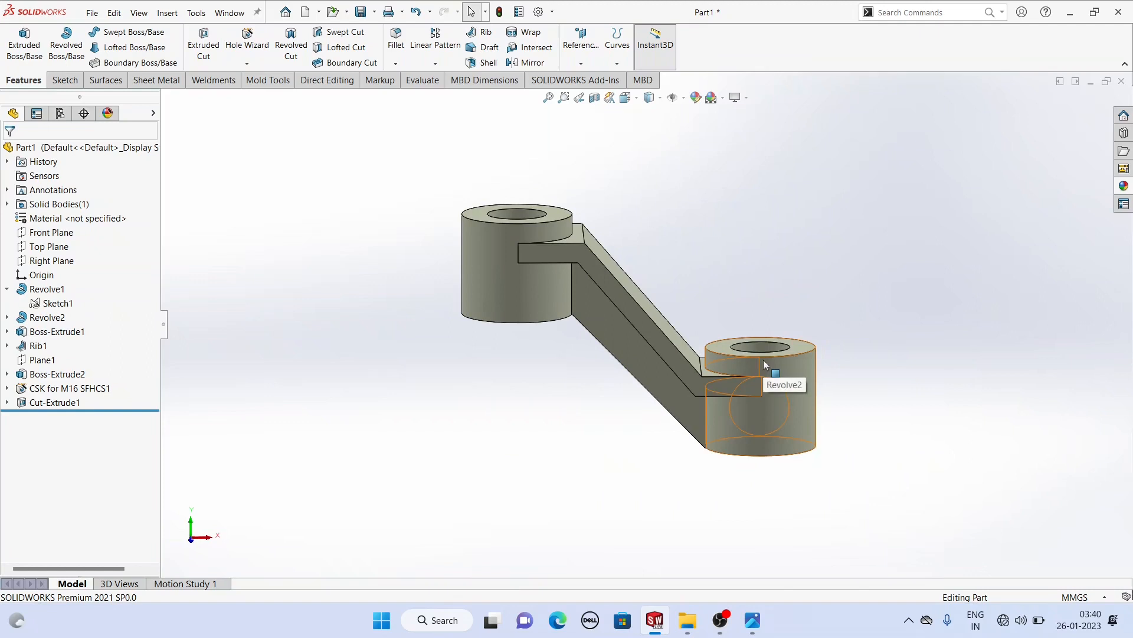
middle_drag(772, 285, 736, 274)
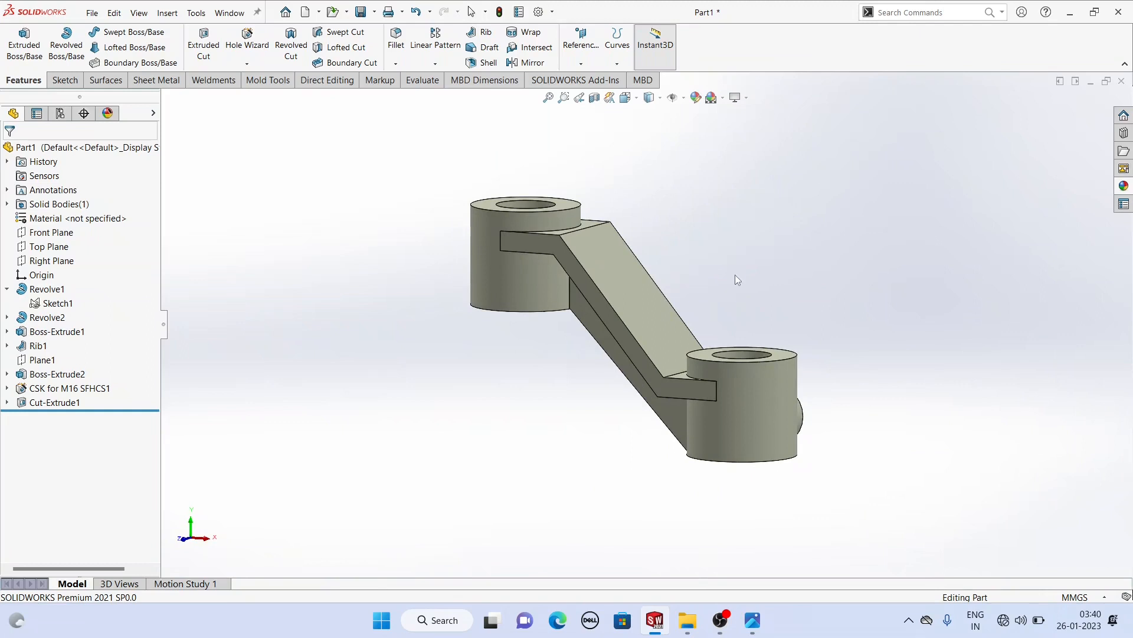